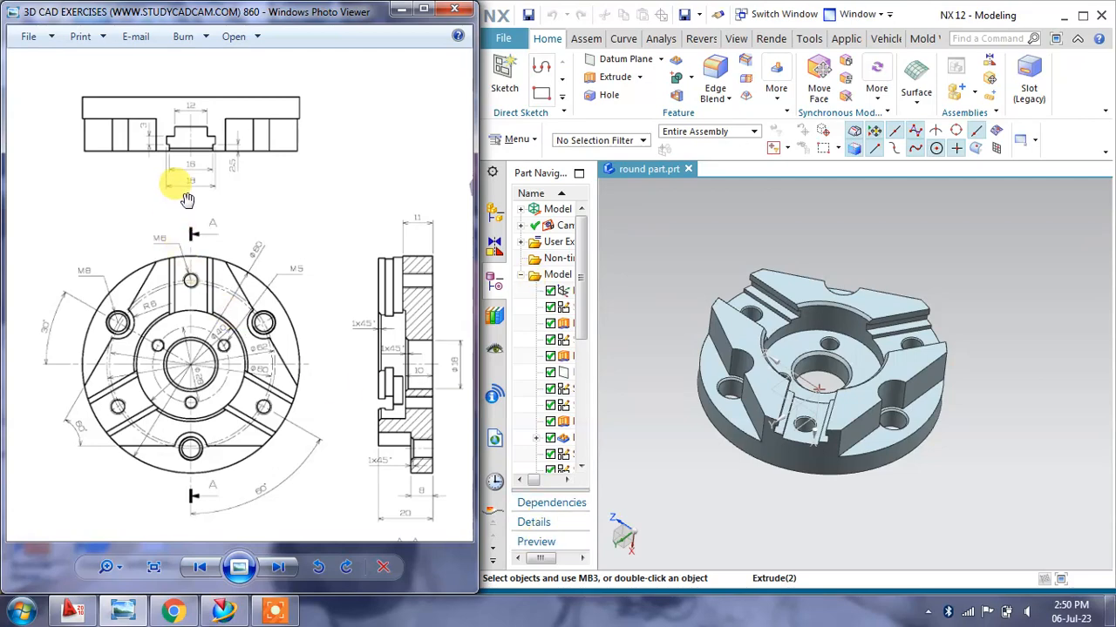
Examine the reference drawing's views and compare them with the finished round part from several angles
scroll(358, 331, up, 5)
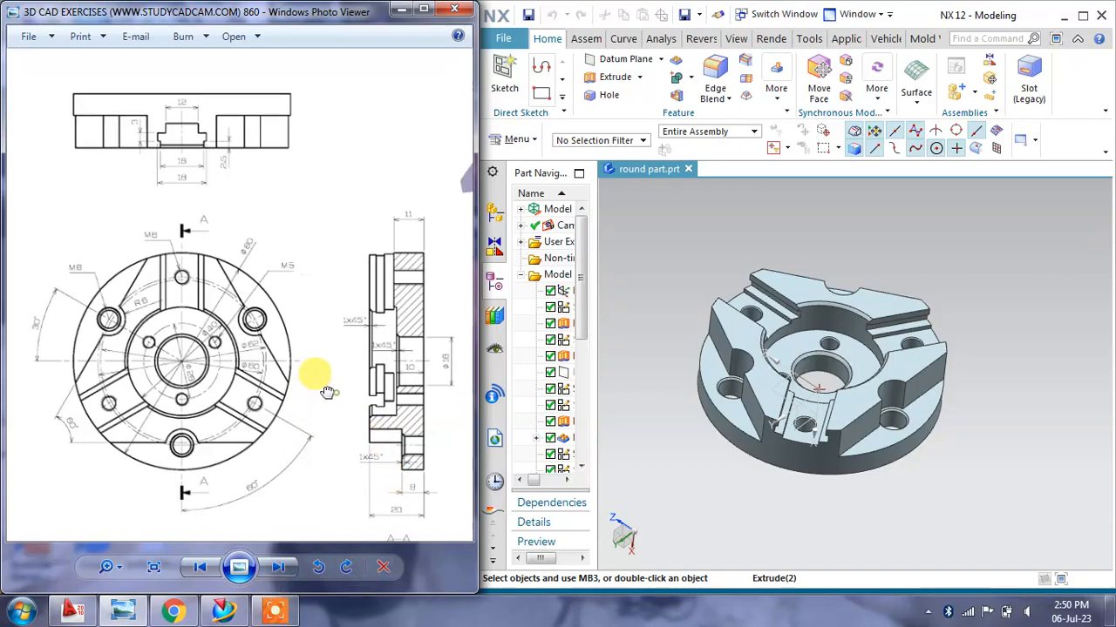
scroll(363, 299, down, 4)
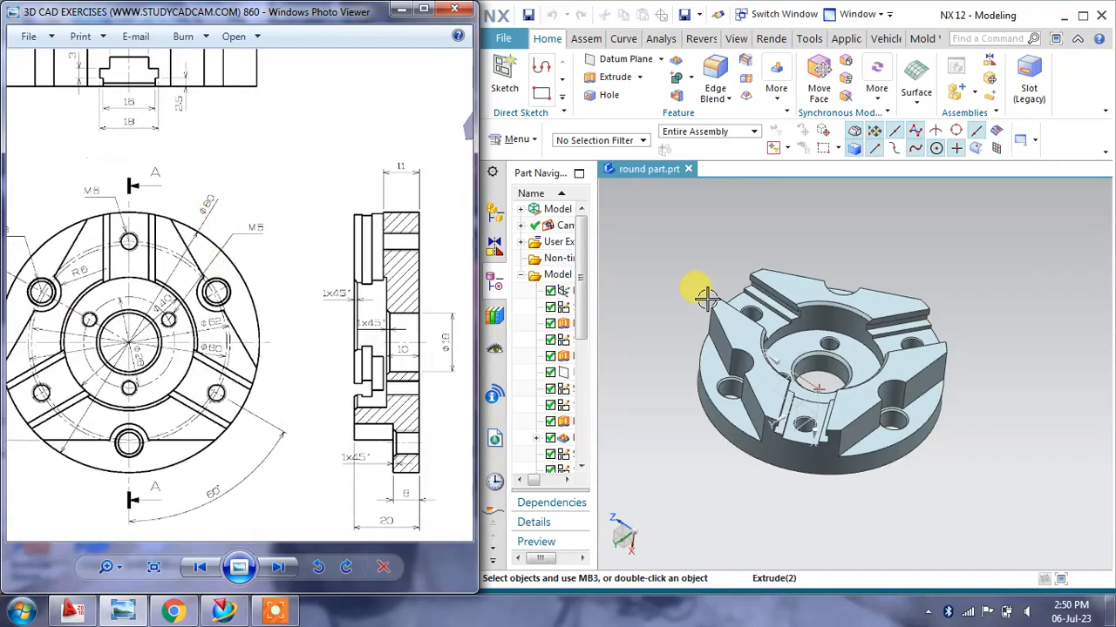
mouse_move(704, 291)
middle_down()
mouse_move(717, 304)
mouse_move(704, 319)
mouse_move(809, 344)
mouse_move(961, 311)
middle_up()
right_click(963, 304)
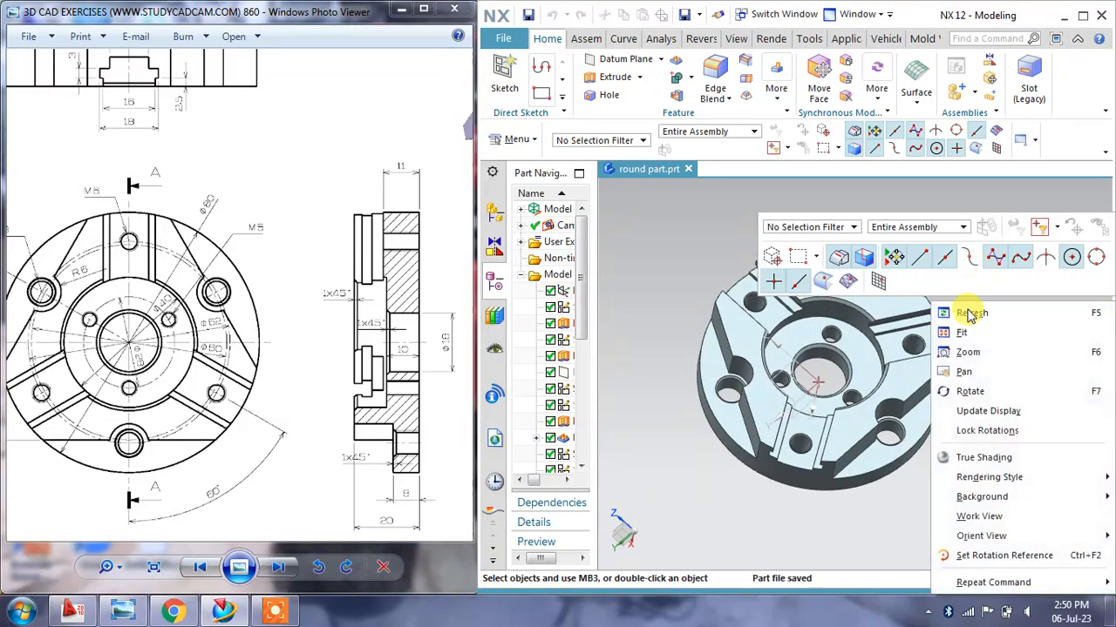
click(961, 332)
scroll(811, 349, up, 3)
middle_drag(819, 357, 752, 301)
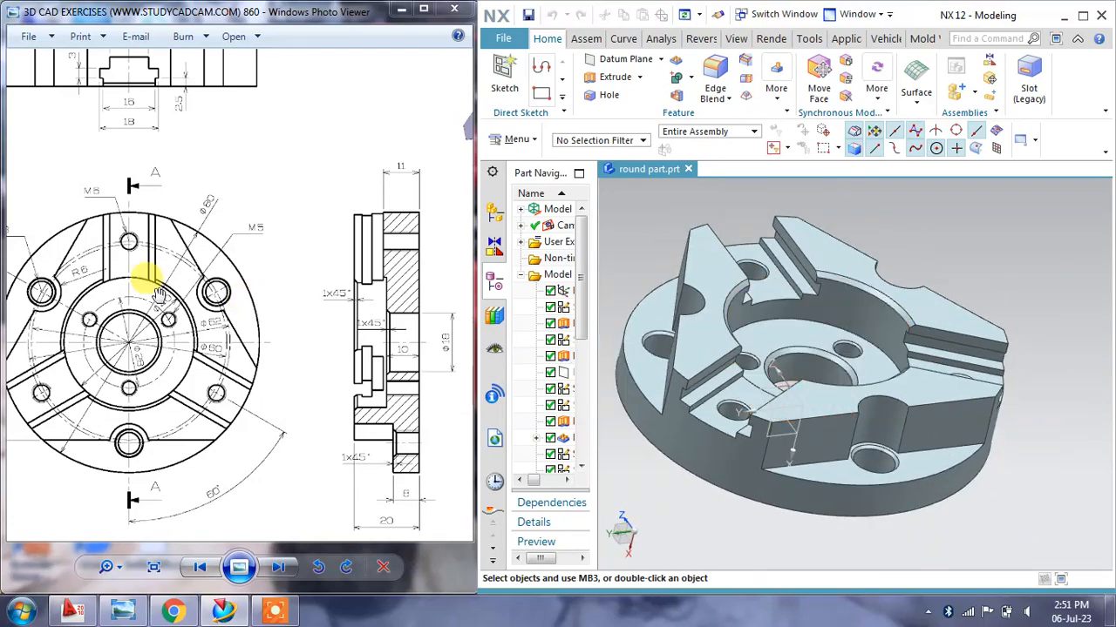
scroll(131, 253, down, 3)
scroll(155, 303, up, 3)
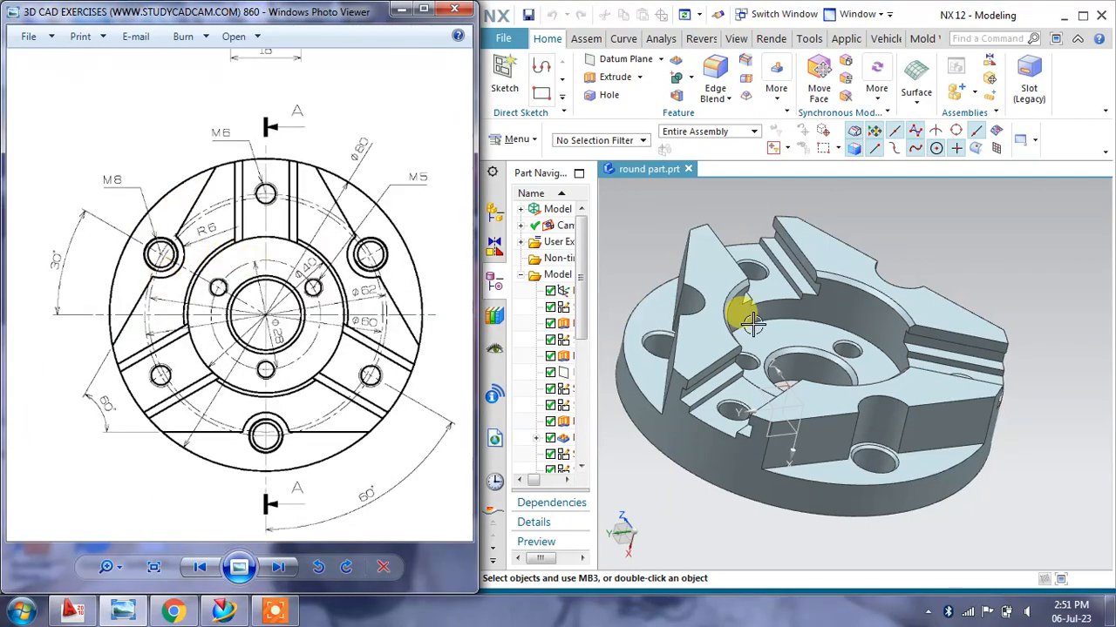
drag(224, 351, 209, 358)
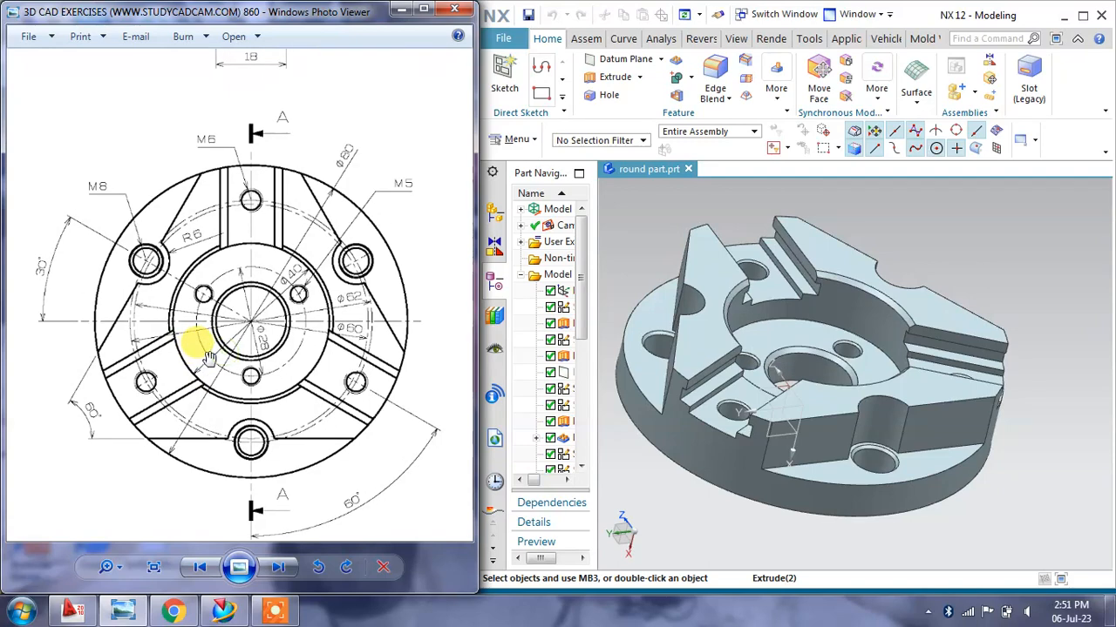
scroll(210, 358, down, 1)
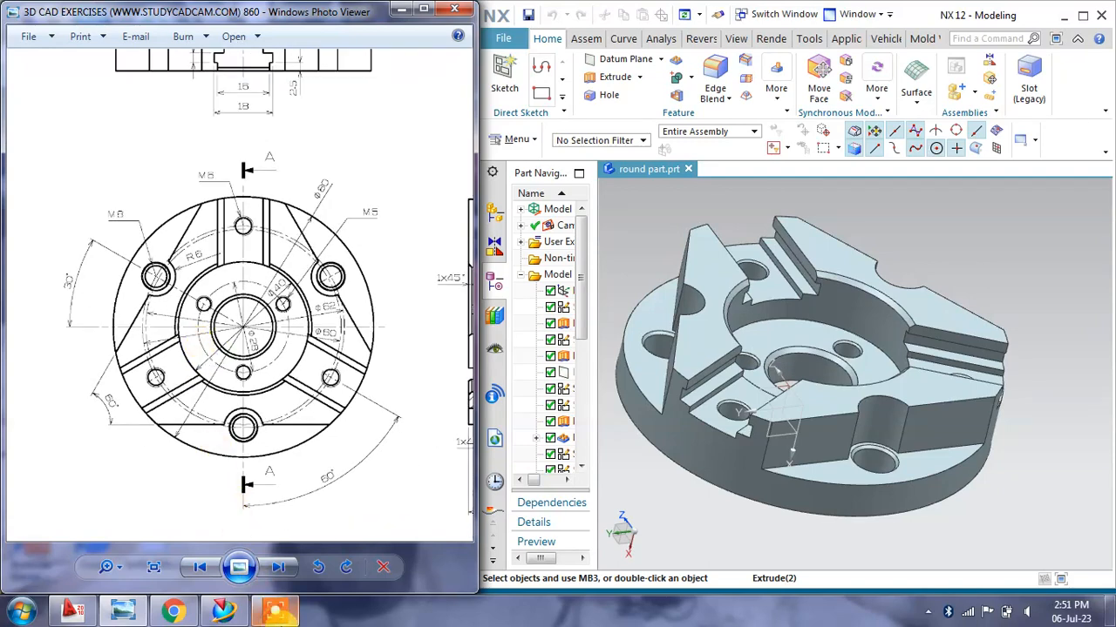
mouse_move(280, 613)
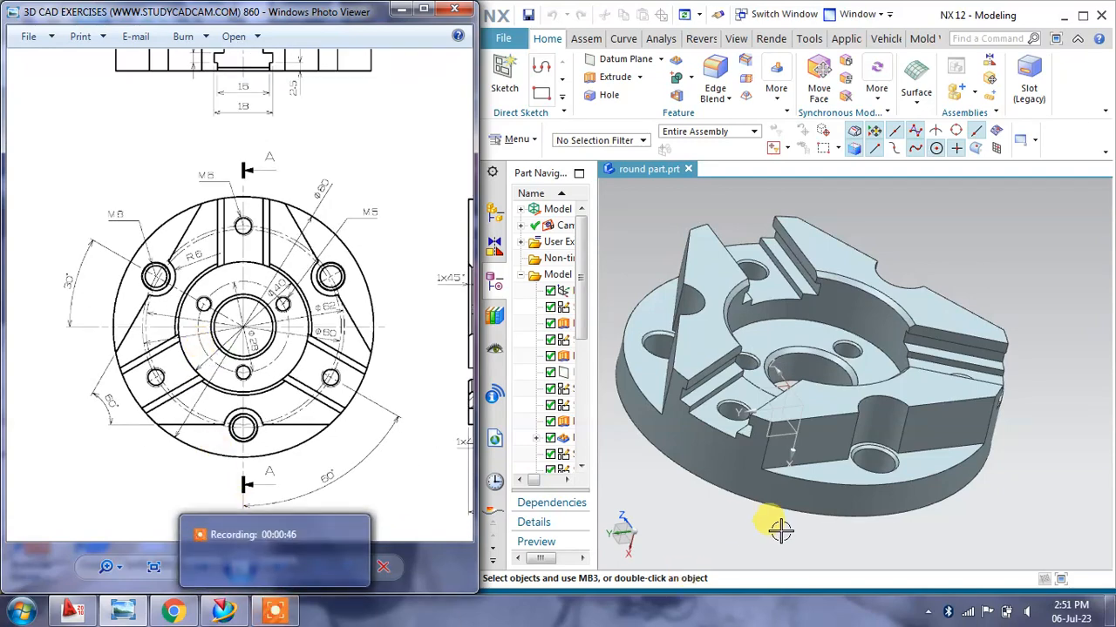
scroll(248, 311, down, 3)
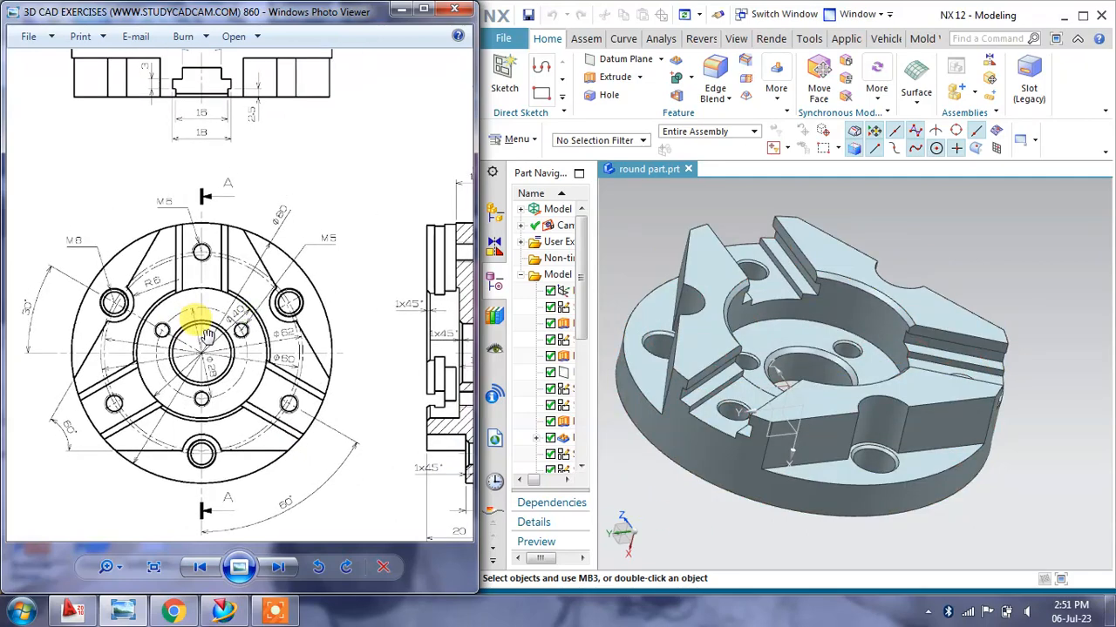
Close round part.prt and create a new model part
click(689, 170)
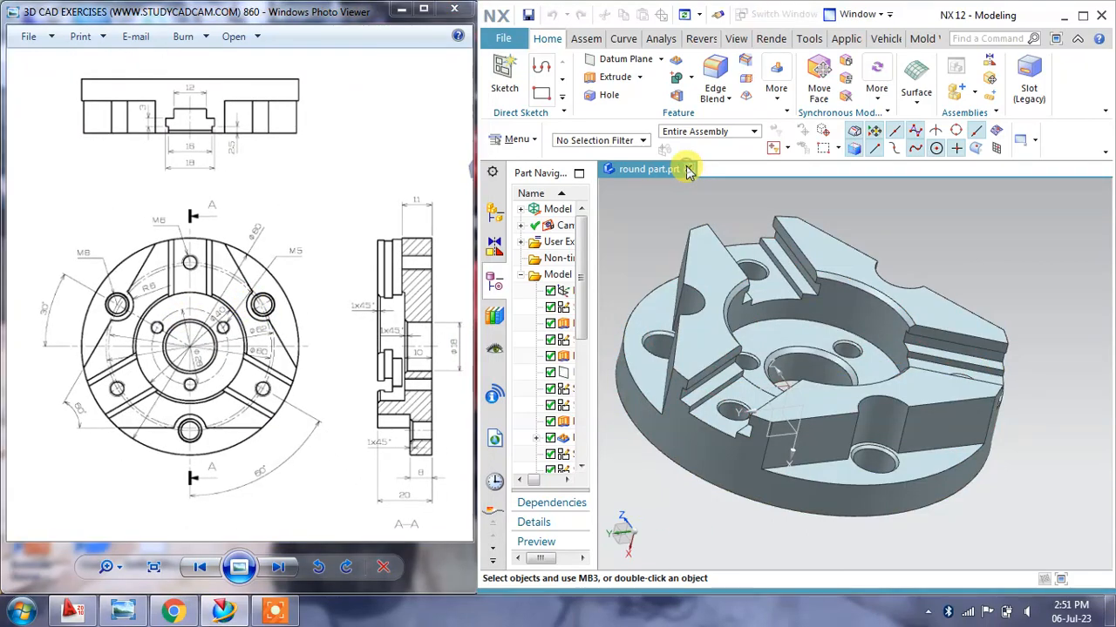
click(688, 171)
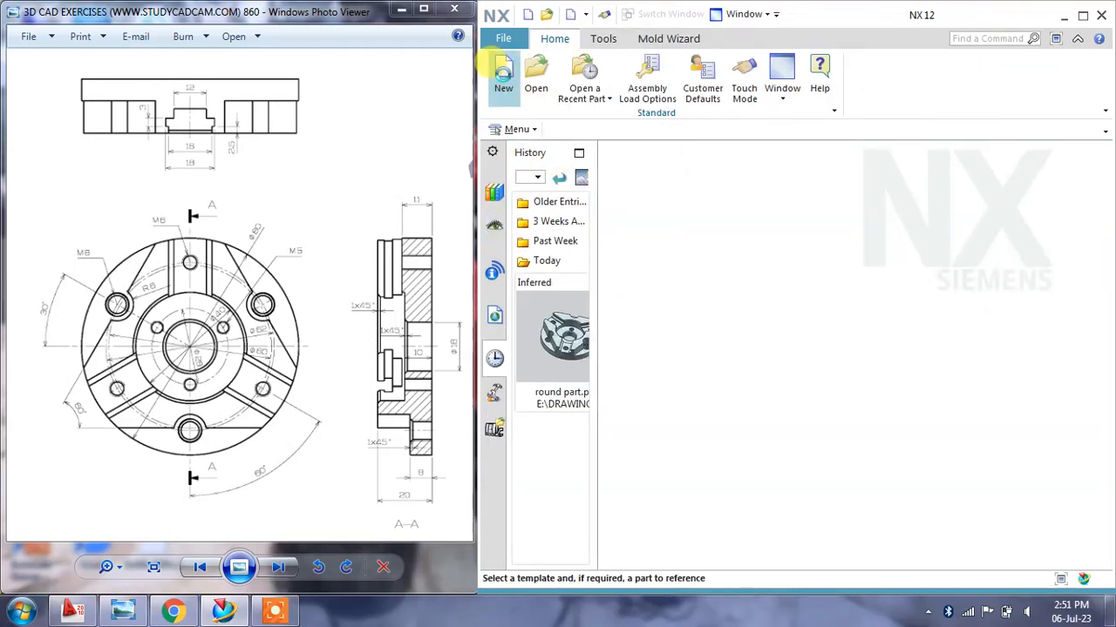
click(504, 71)
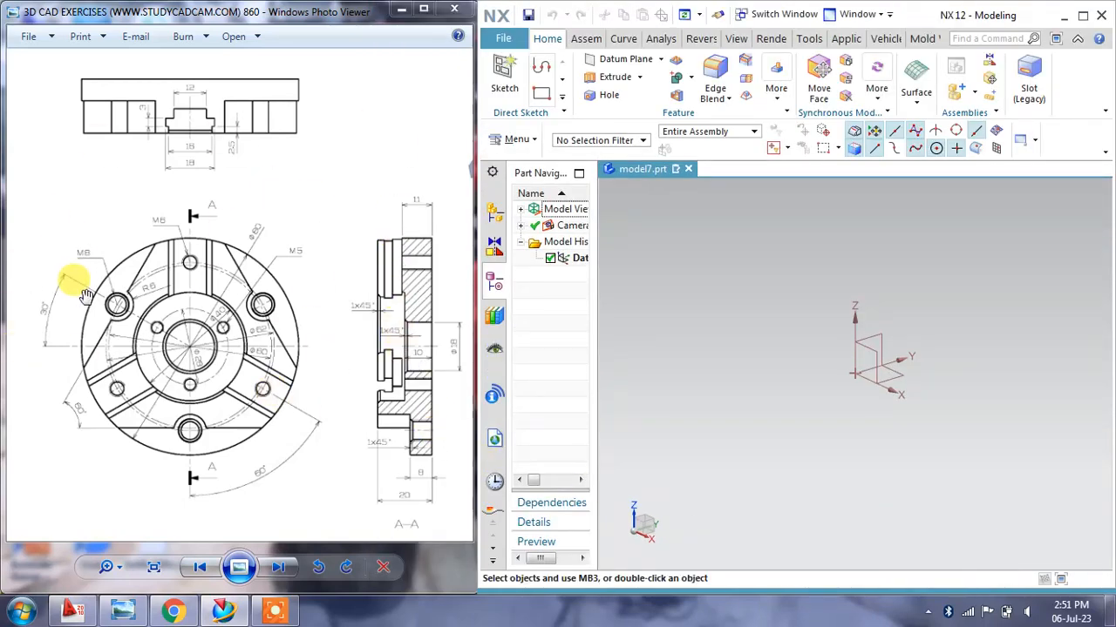
Sketch an 80 mm diameter circle centred on the origin of the XY plane and finish the sketch
scroll(152, 431, up, 3)
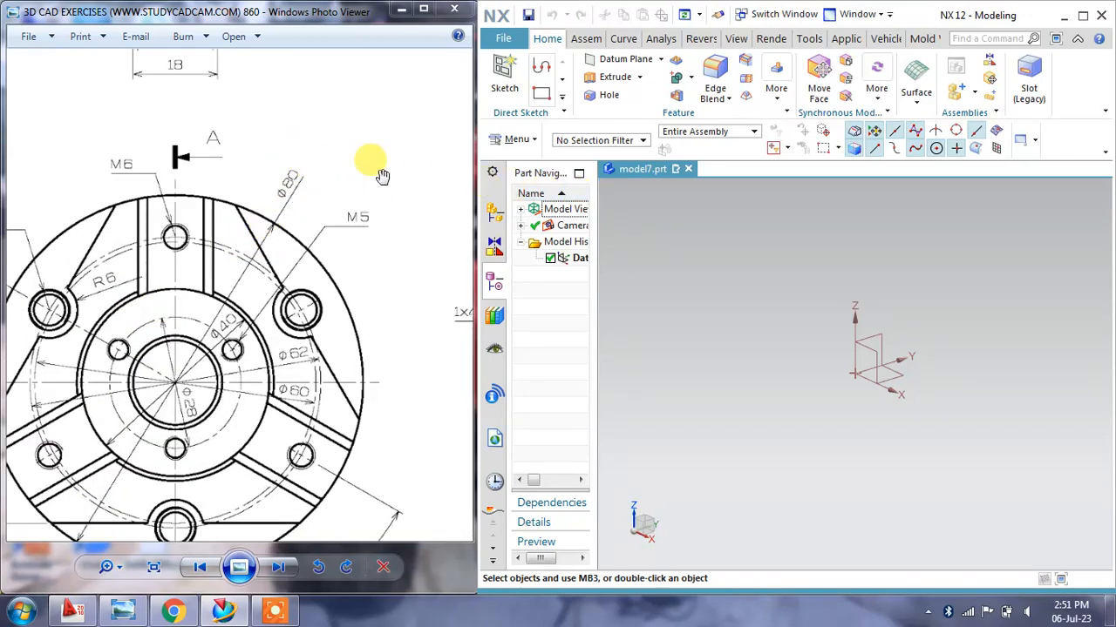
click(503, 68)
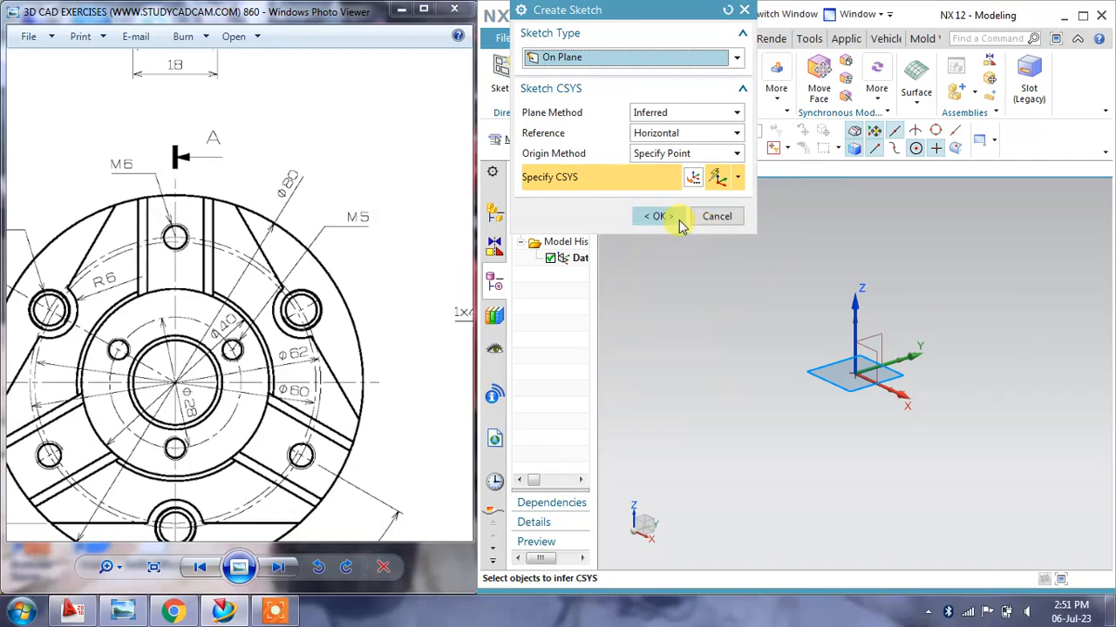
click(658, 217)
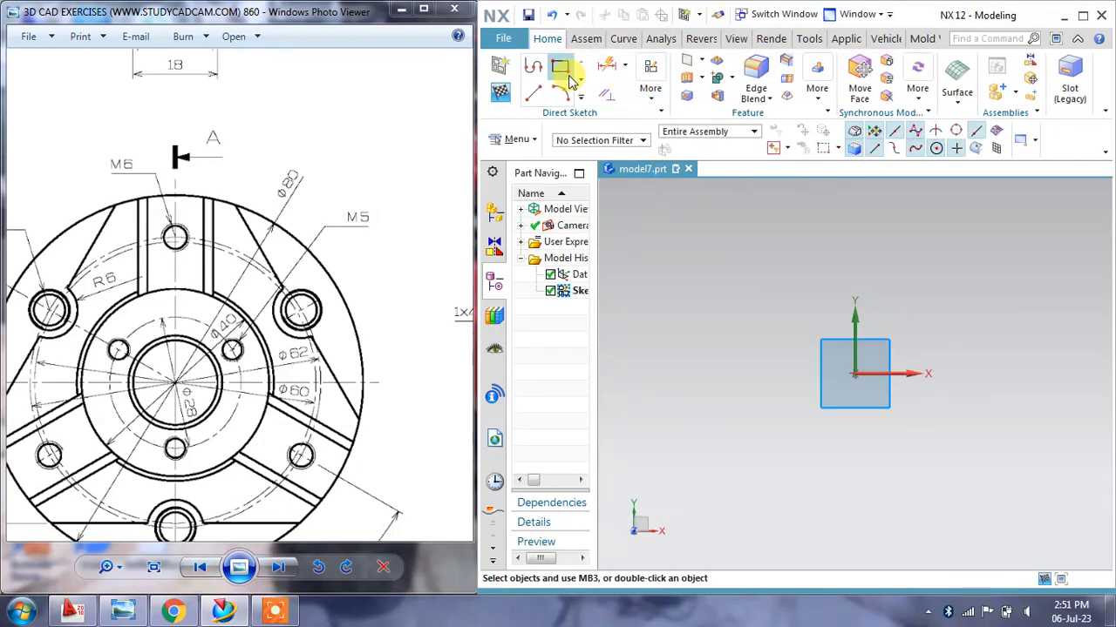
click(581, 87)
click(642, 80)
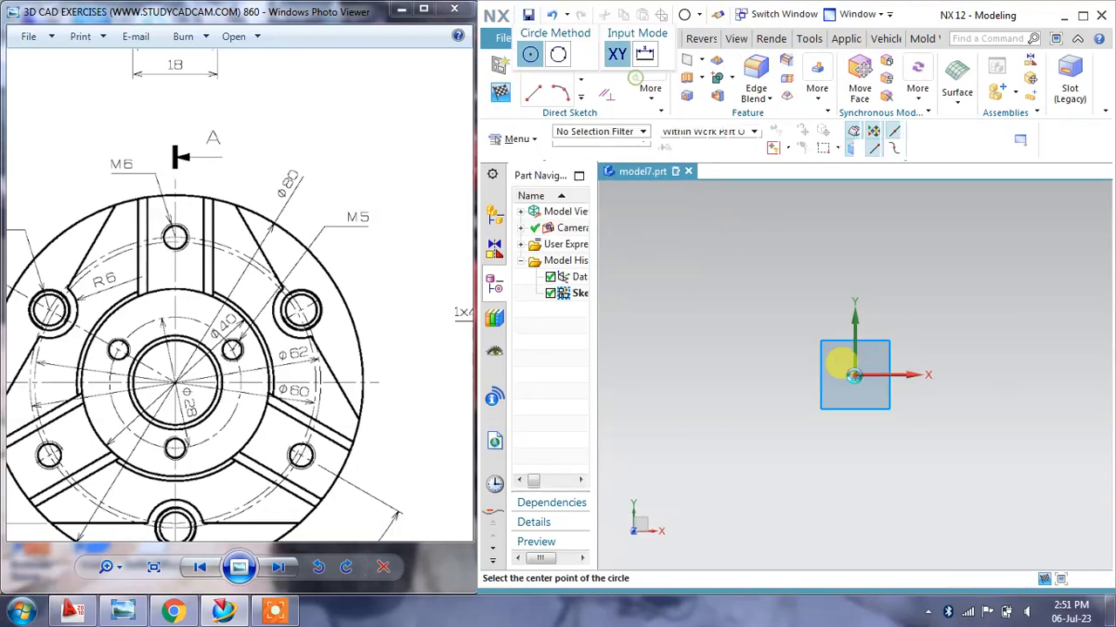
click(854, 375)
text(80)
key(Return)
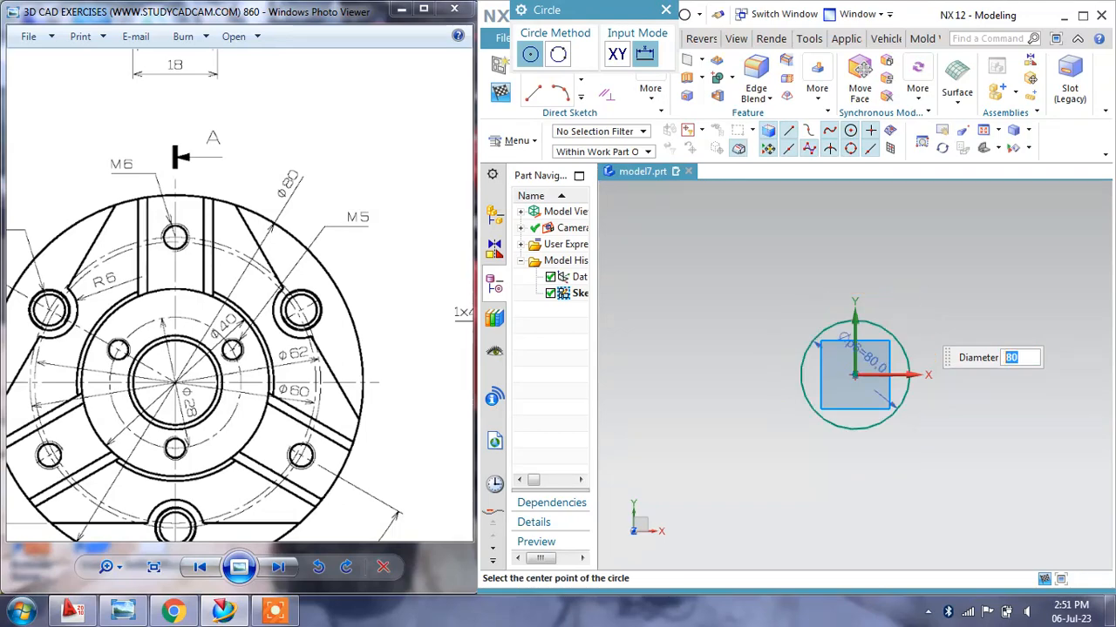
click(666, 12)
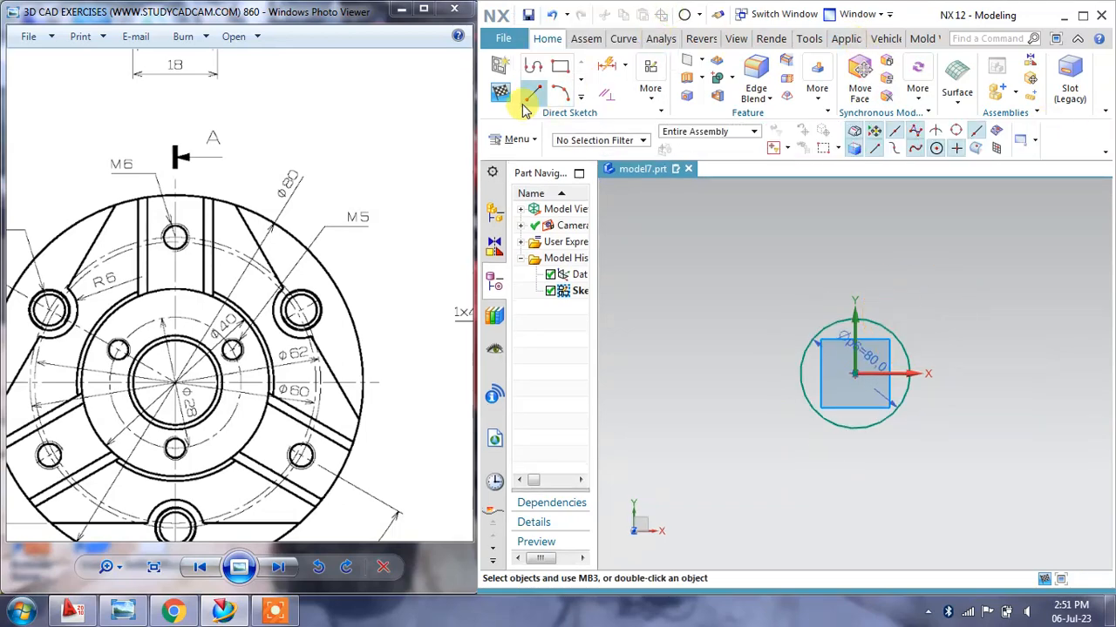
click(498, 94)
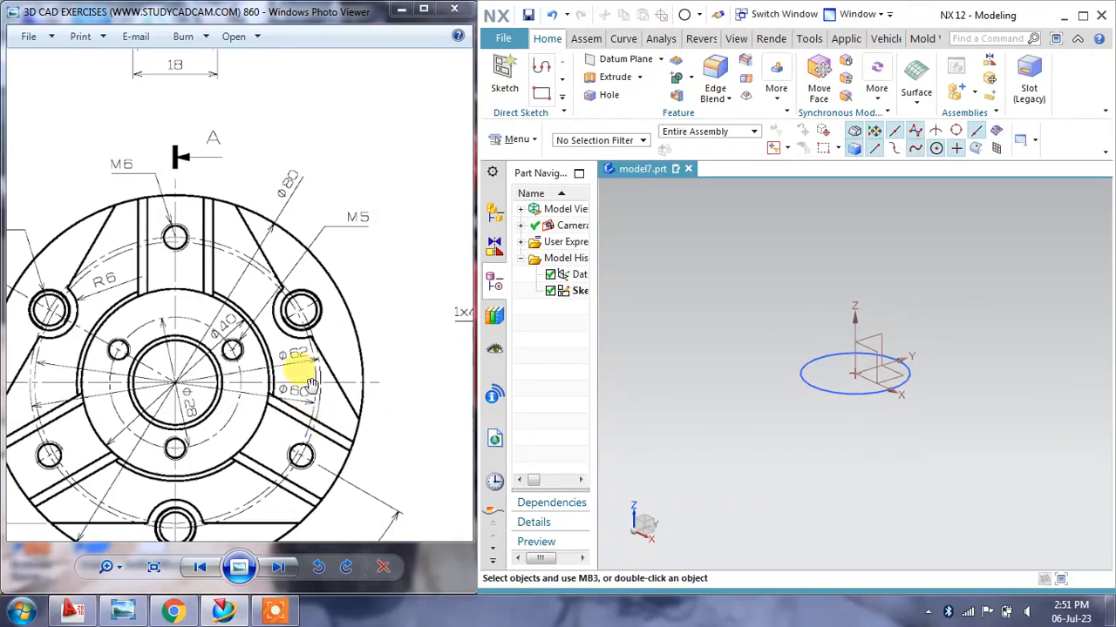
Extrude the region inside the 80 mm circle from 0 to 20 mm upward as a solid disc
drag(311, 380, 182, 325)
scroll(182, 325, down, 1)
drag(290, 335, 262, 276)
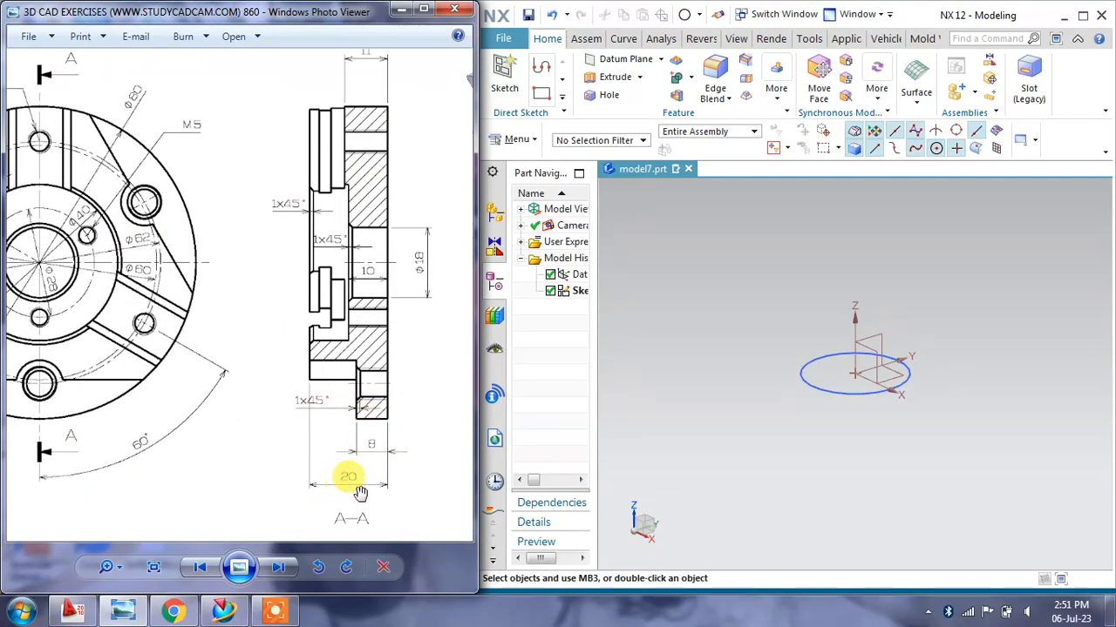
click(610, 77)
click(802, 150)
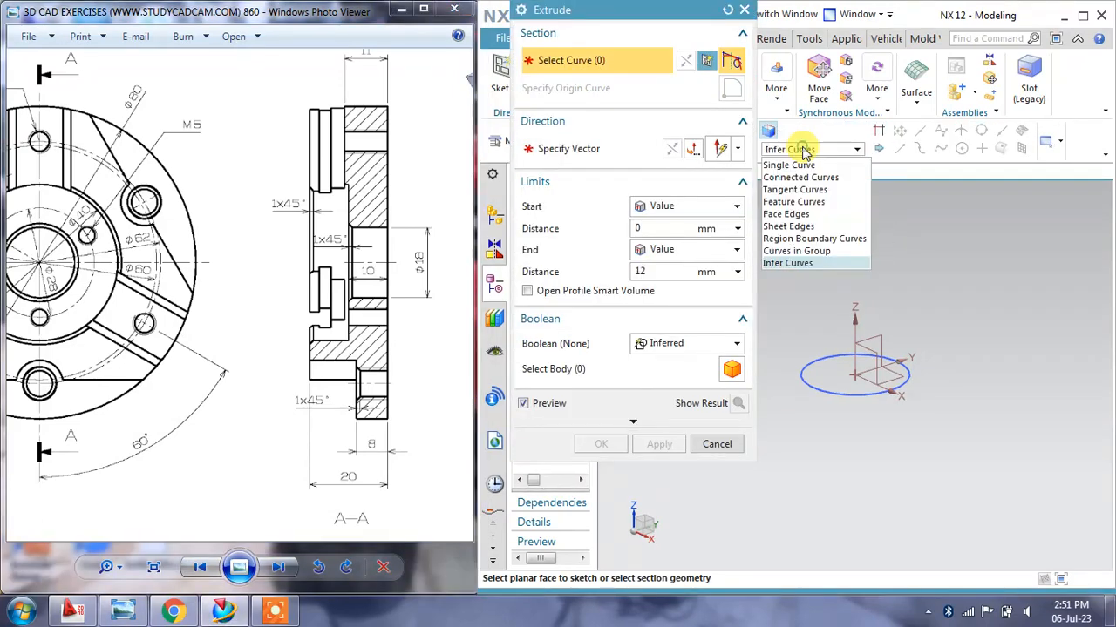
click(806, 238)
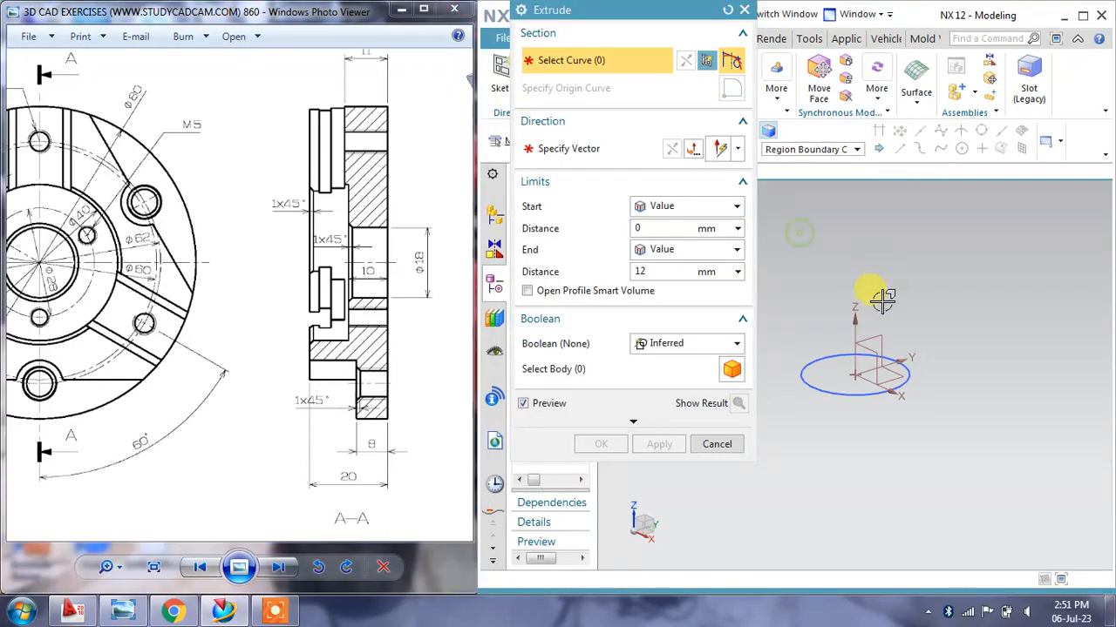
click(822, 368)
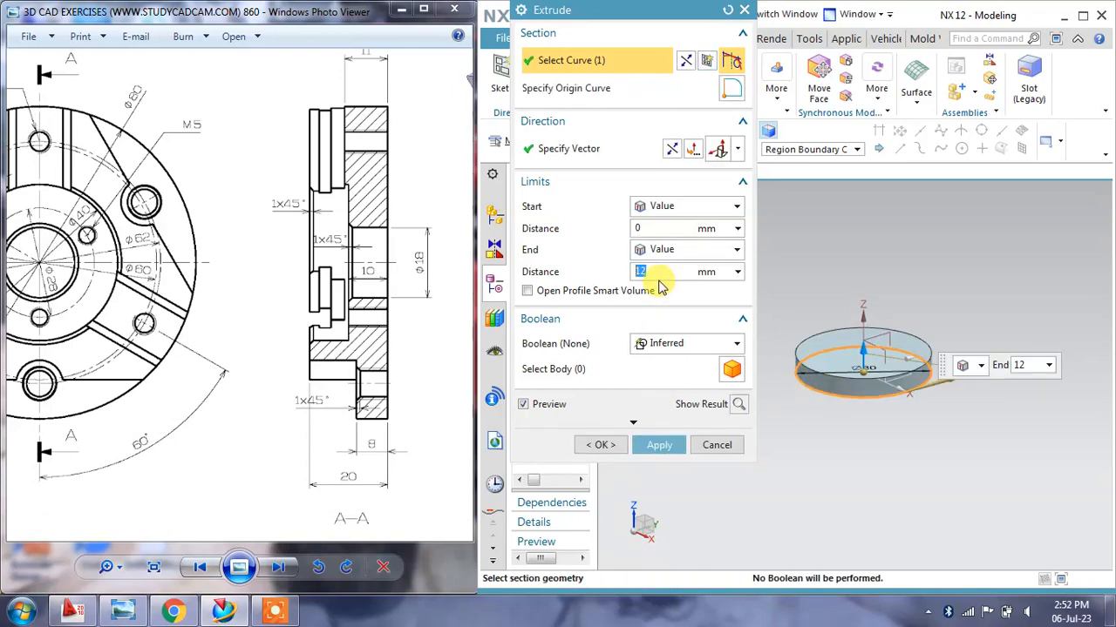
text(20)
key(Return)
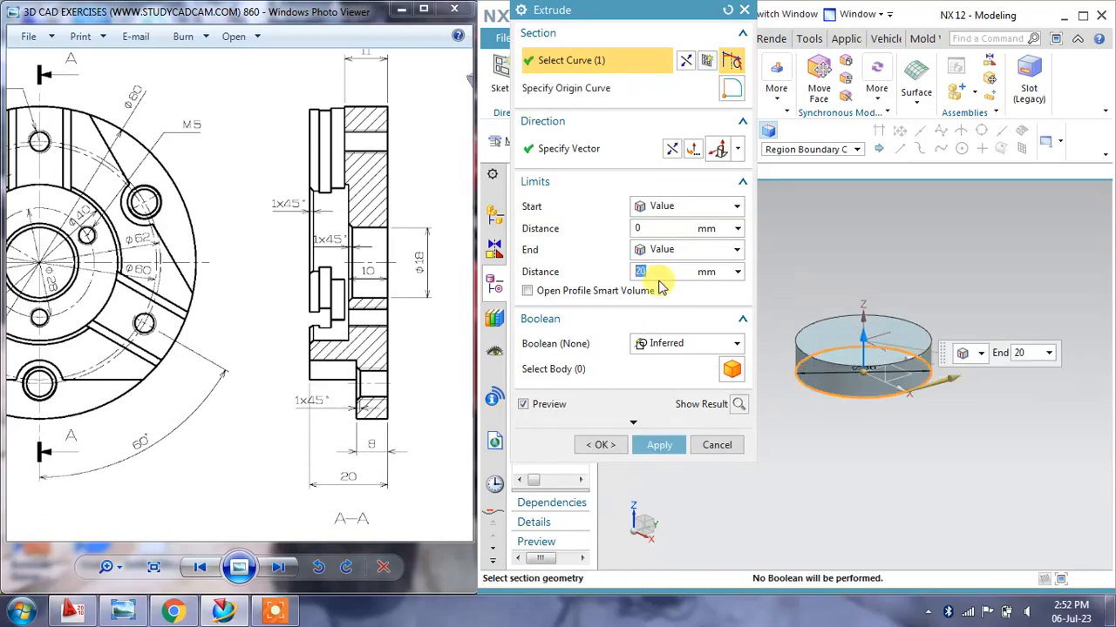
click(659, 448)
click(715, 443)
Examine the central recess and bore in the drawing's front view and section A-A for their diameters and depths
drag(61, 278, 152, 294)
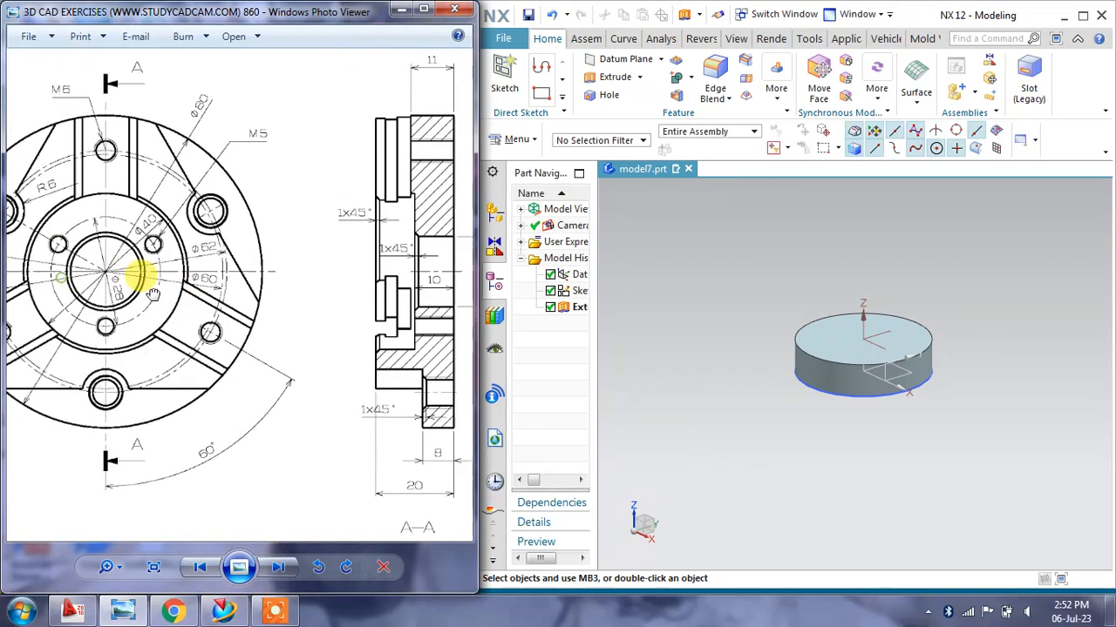
scroll(153, 294, up, 2)
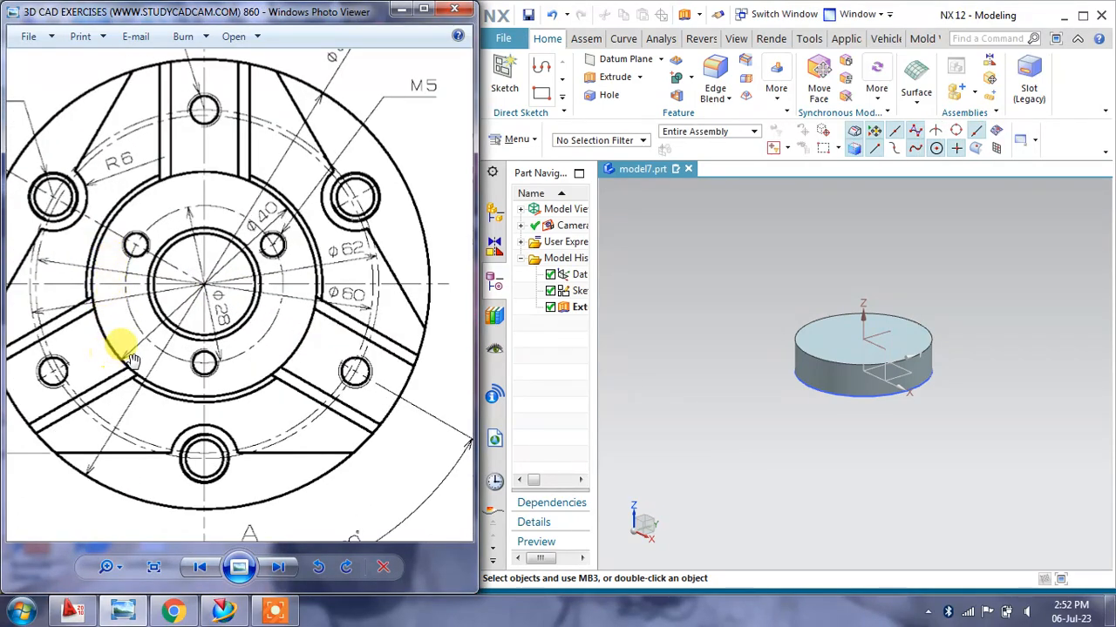
middle_drag(841, 261, 845, 296)
mouse_move(355, 295)
mouse_down()
mouse_move(213, 295)
mouse_move(198, 368)
mouse_up()
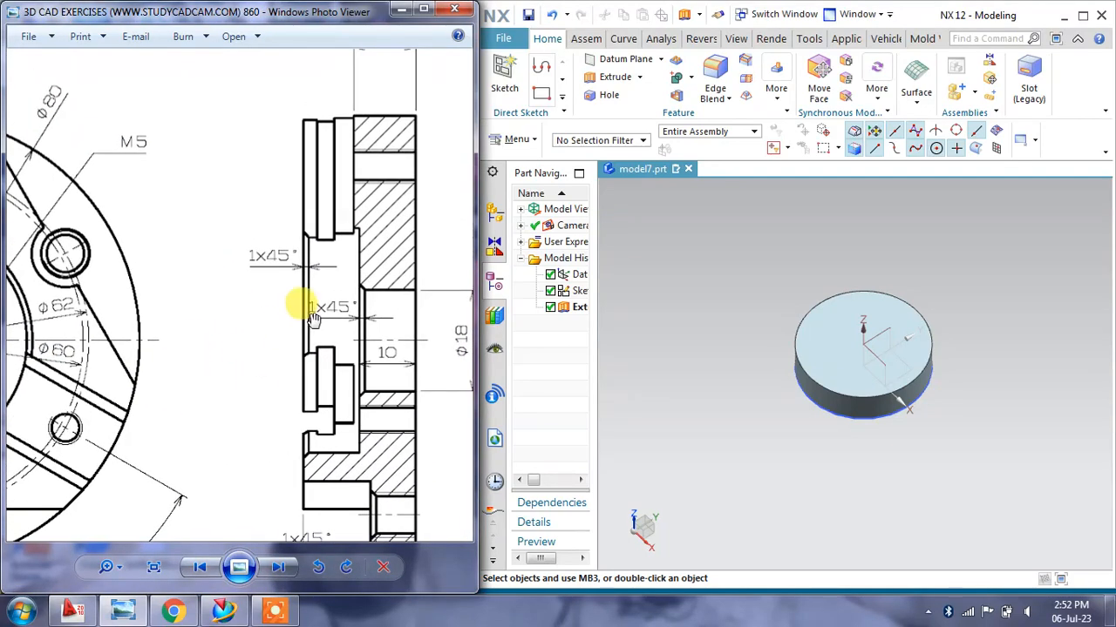
drag(313, 319, 339, 185)
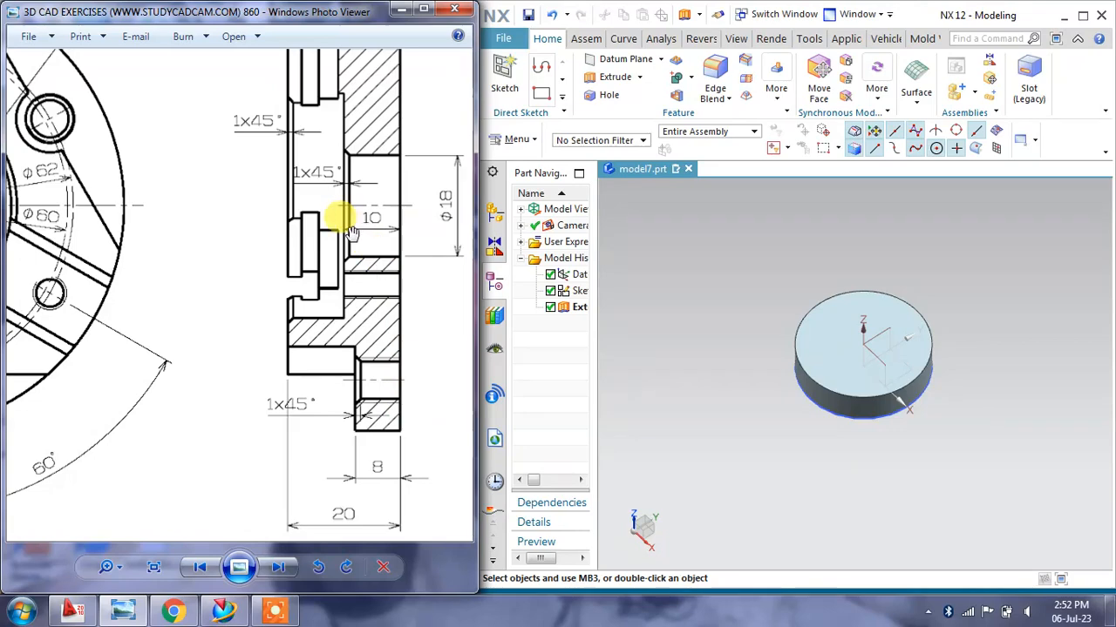
scroll(347, 231, up, 1)
drag(344, 196, 332, 258)
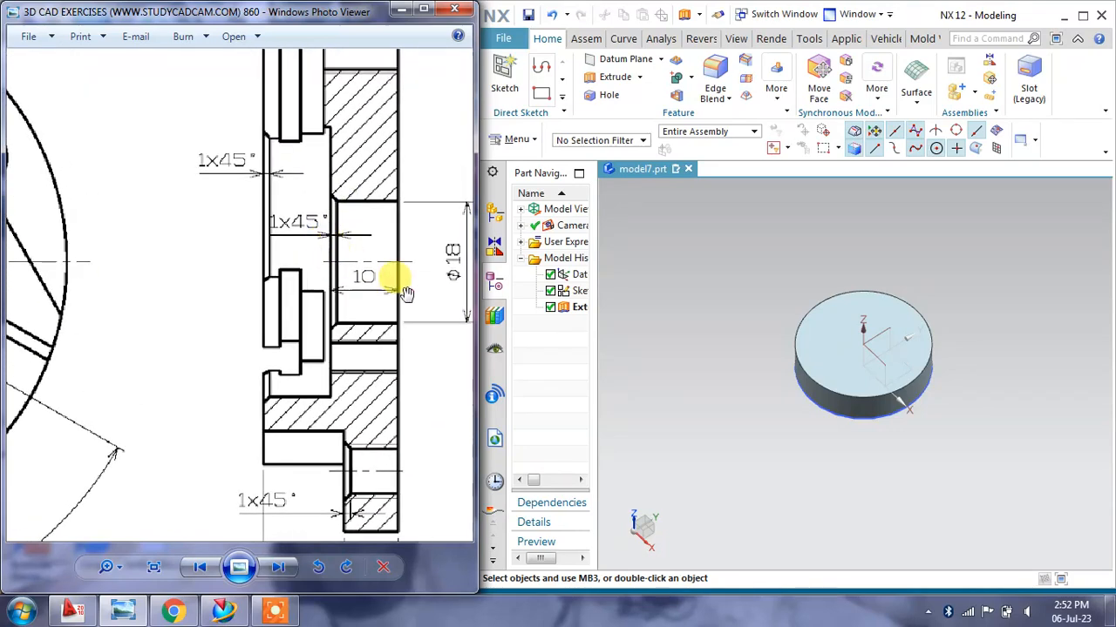
drag(137, 288, 418, 347)
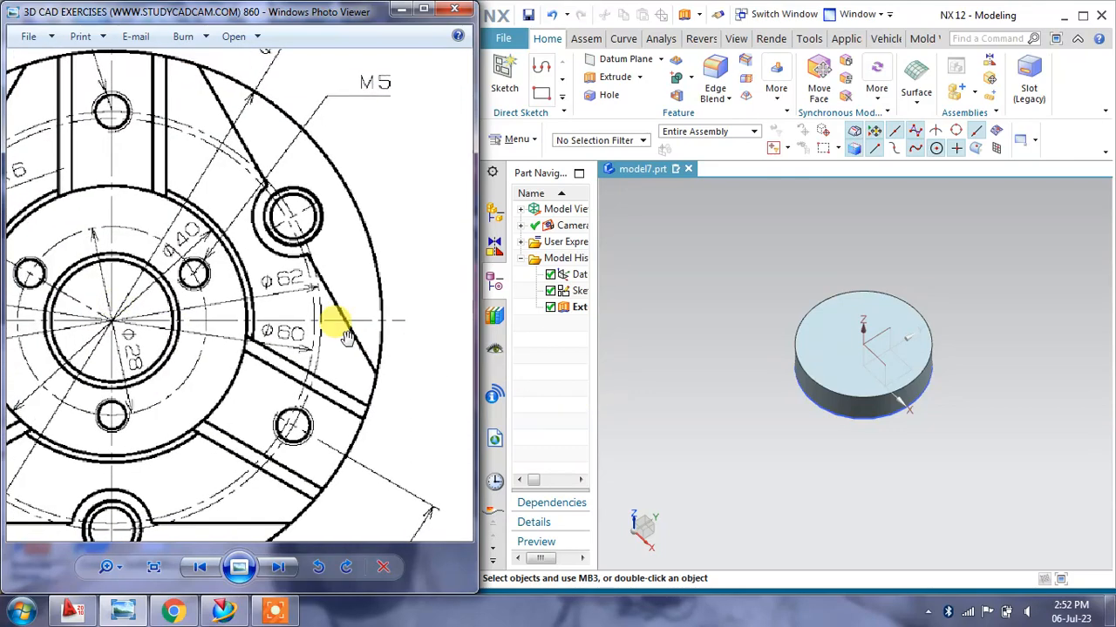
drag(276, 312, 346, 296)
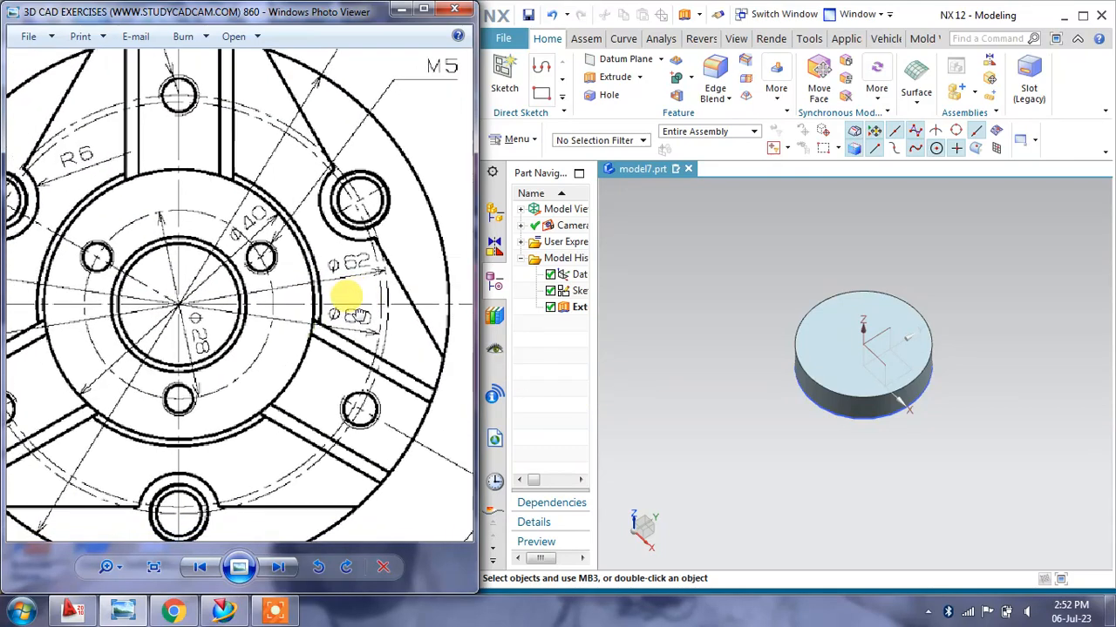
Start a new sketch on the default plane and draw a 40 mm diameter circle centred on the origin
click(504, 77)
click(678, 218)
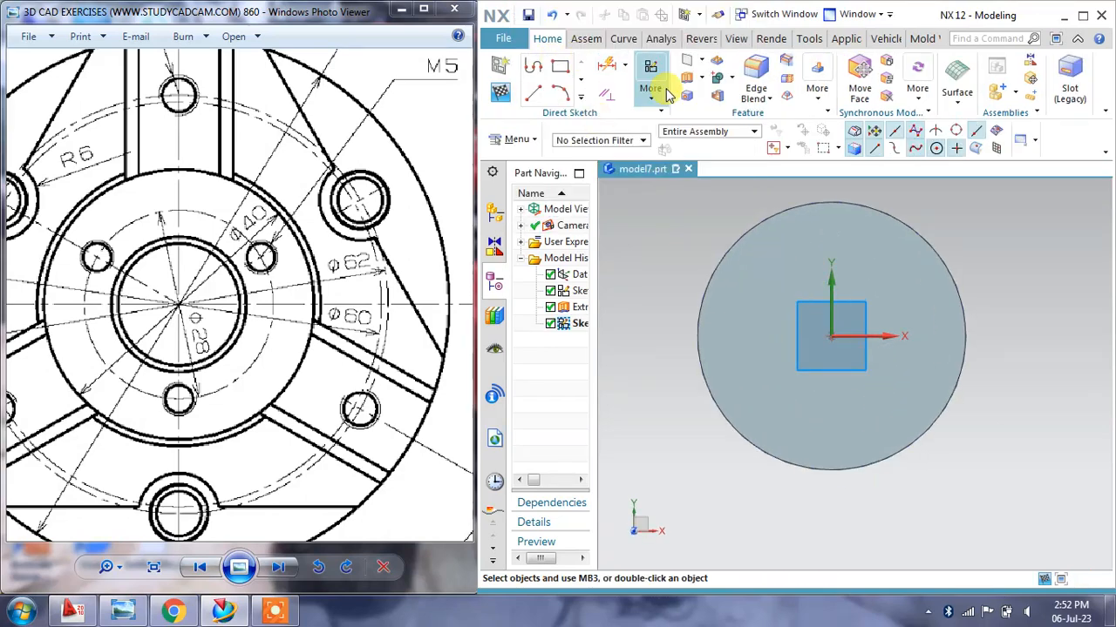
click(580, 102)
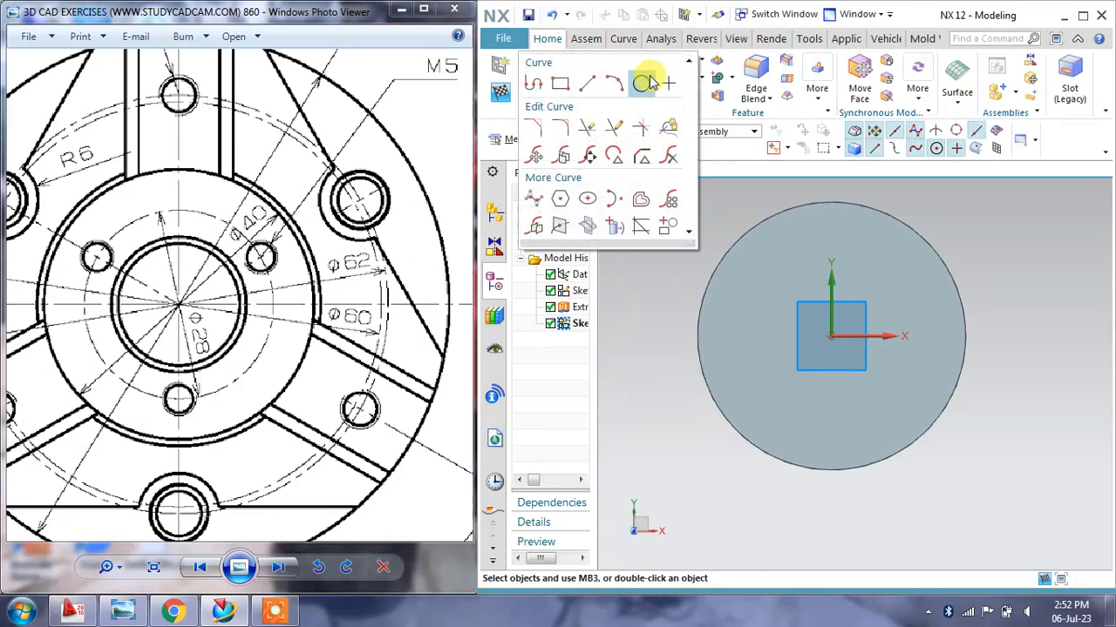
click(649, 80)
click(832, 338)
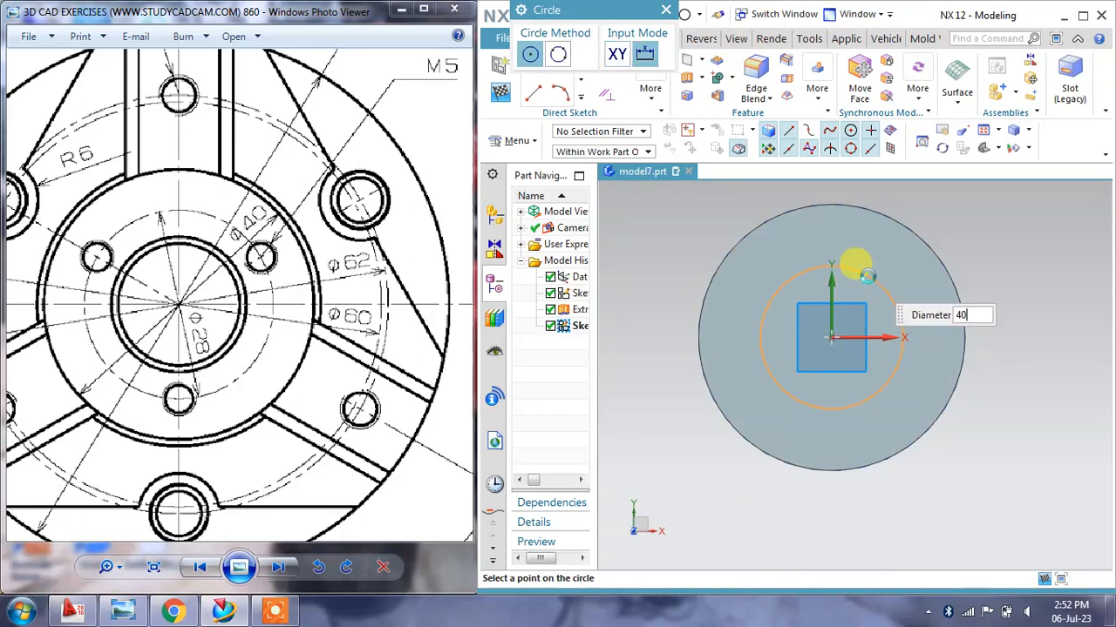
text(40)
key(Return)
click(665, 12)
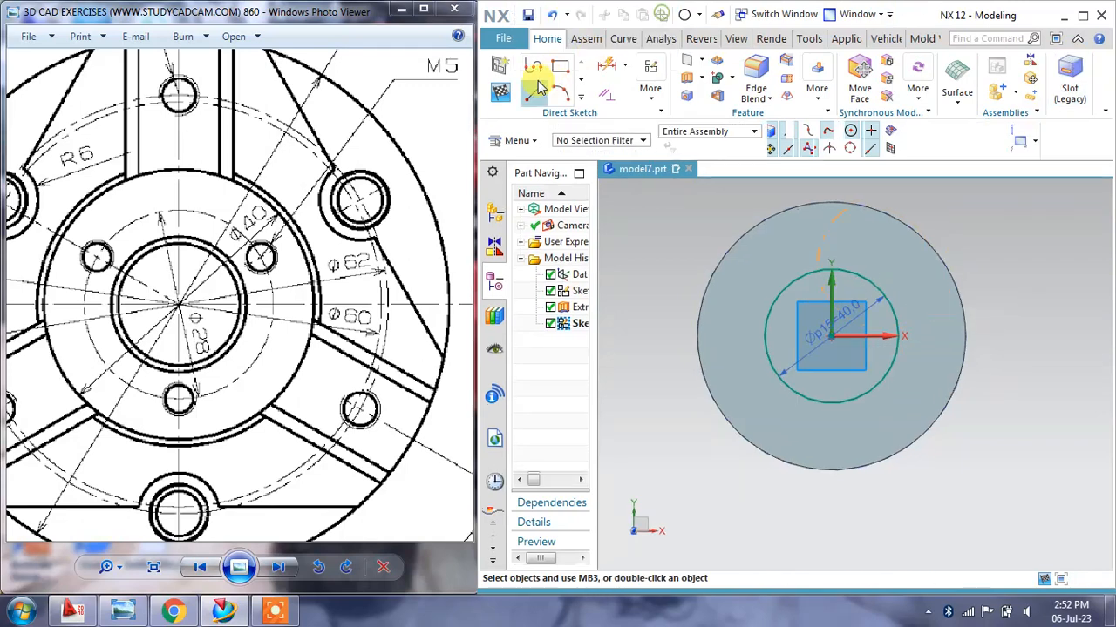
Undo the 40 mm circle drawn on the default plane and leave the sketch
click(499, 91)
middle_drag(919, 369, 751, 367)
click(547, 17)
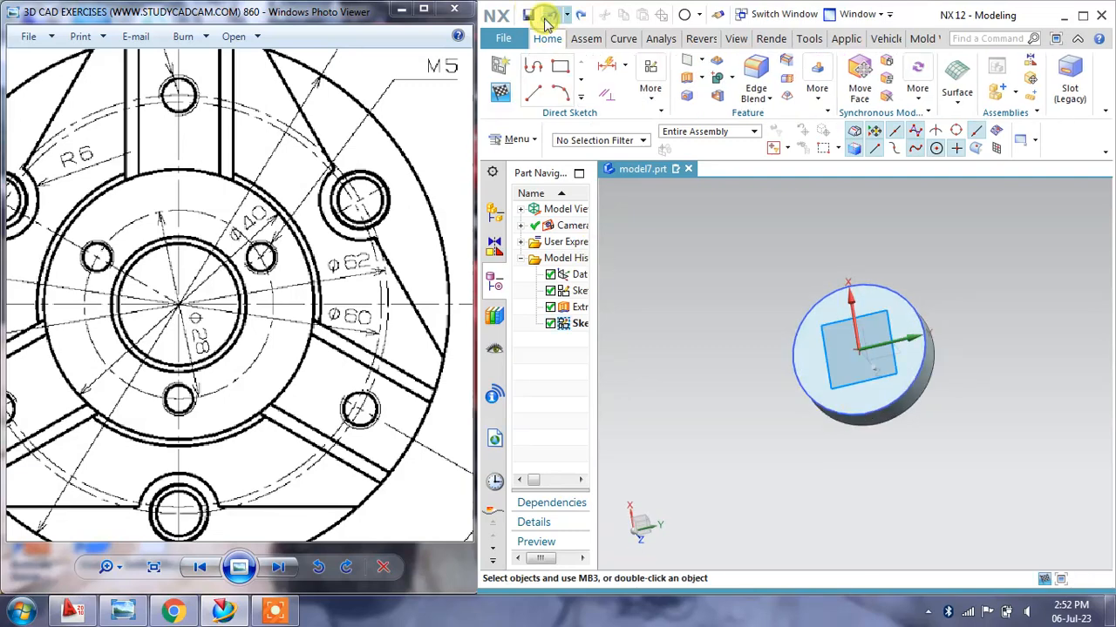
click(500, 91)
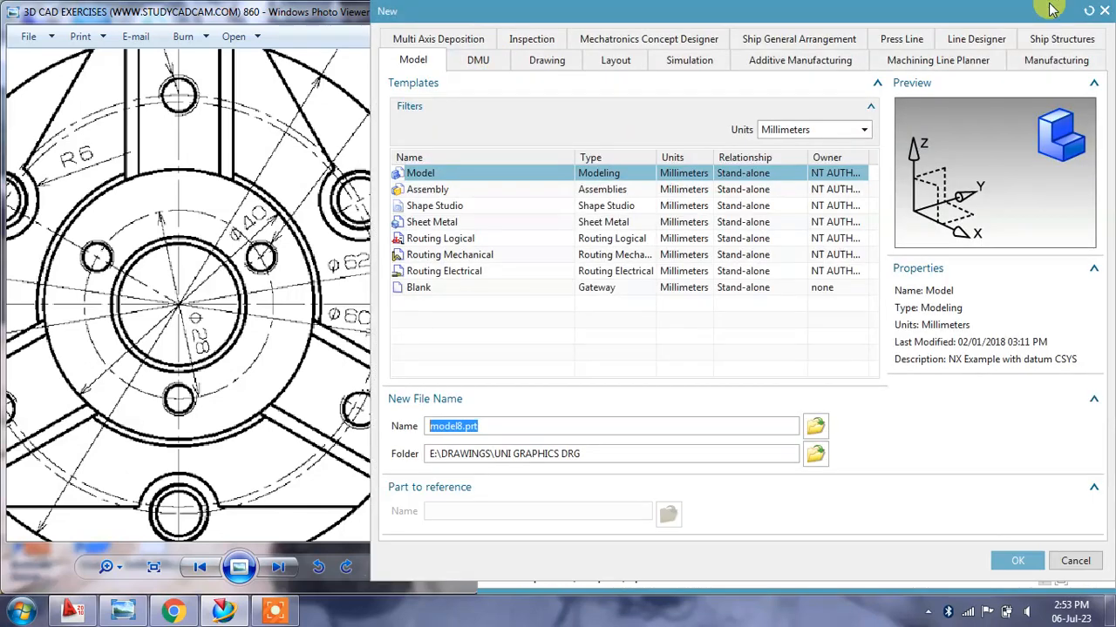
click(1105, 11)
Start a new sketch on the disc's top face
click(508, 80)
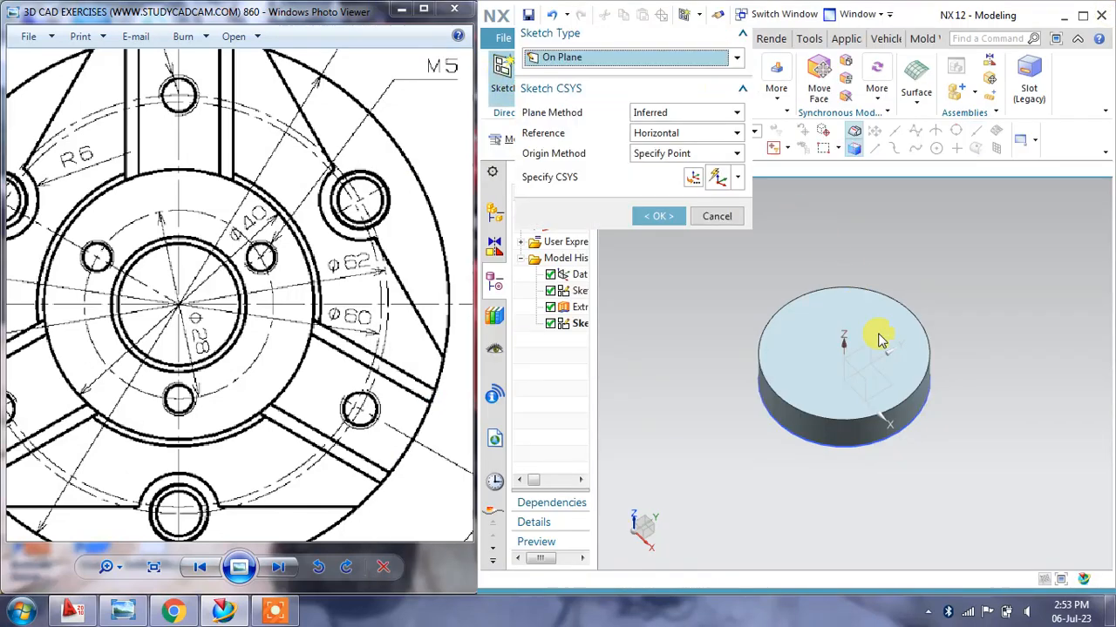
click(872, 312)
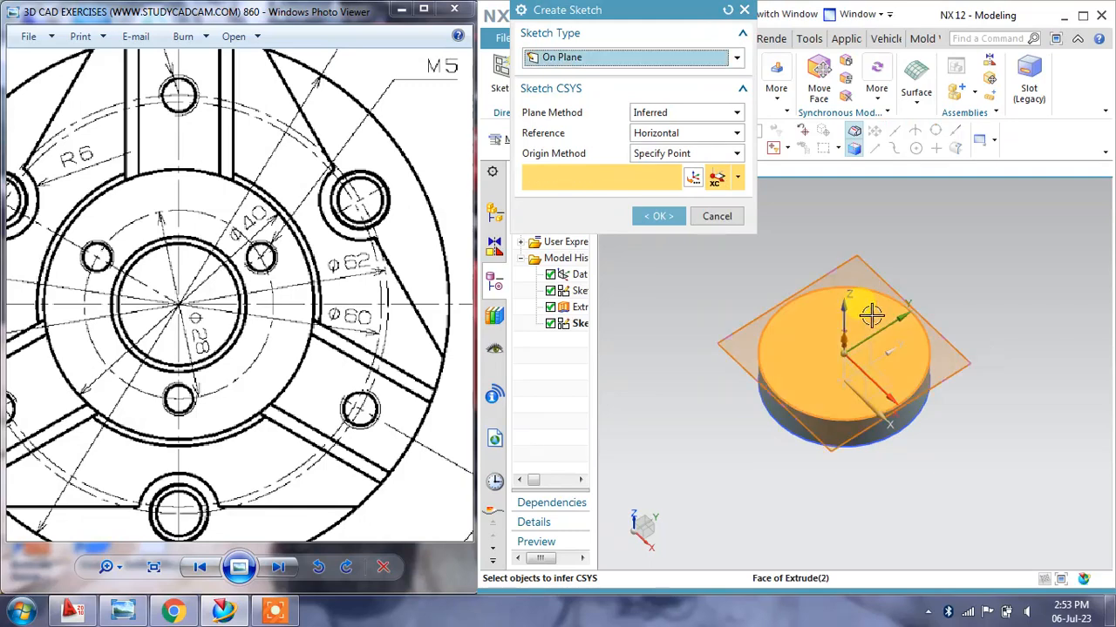
middle_drag(872, 312, 882, 282)
click(656, 217)
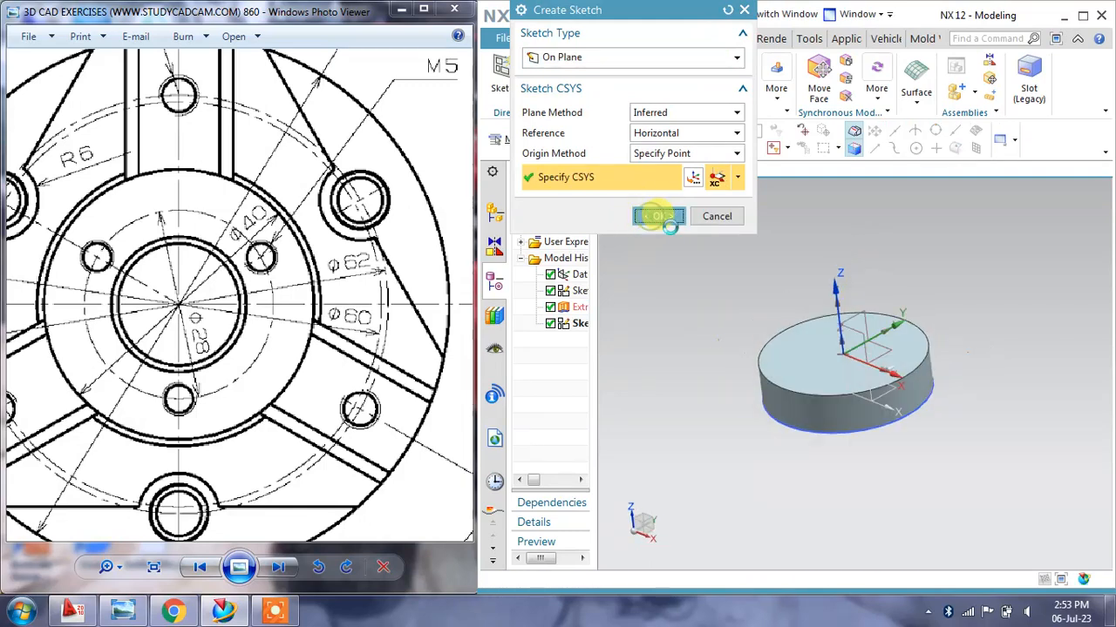
Draw a 40 mm diameter circle centred on the sketch origin and finish the sketch
click(582, 97)
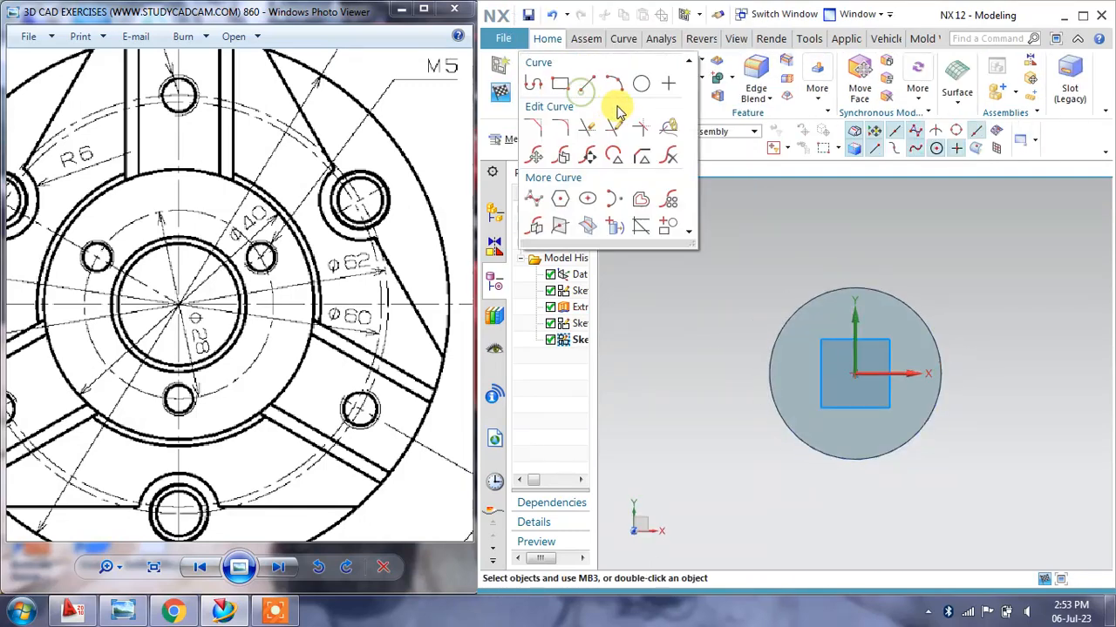
click(643, 85)
click(856, 374)
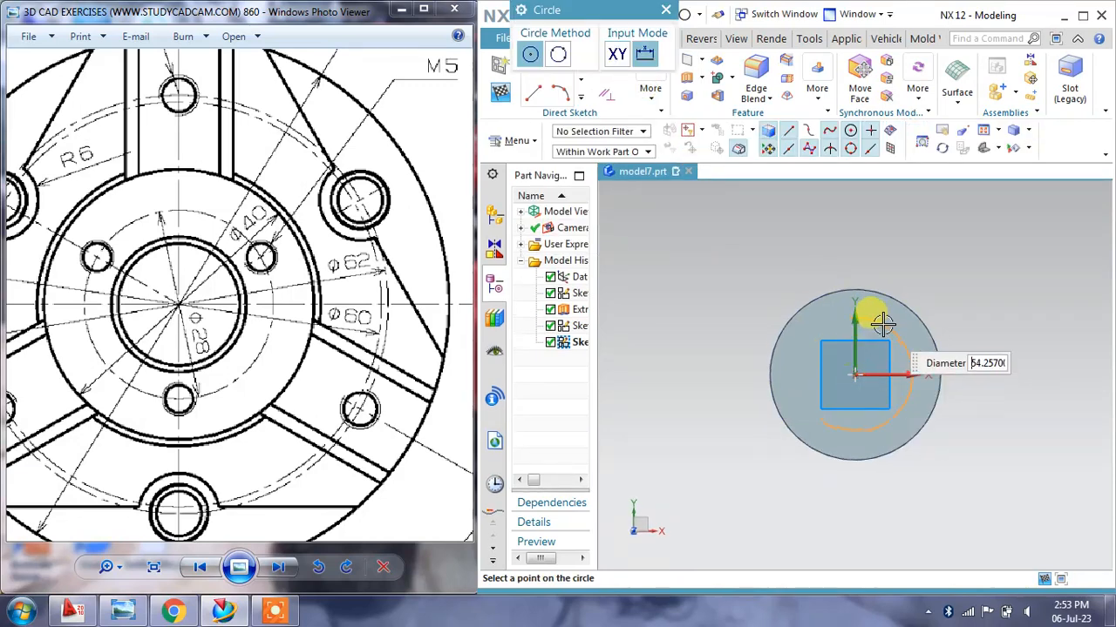
text(40)
key(Return)
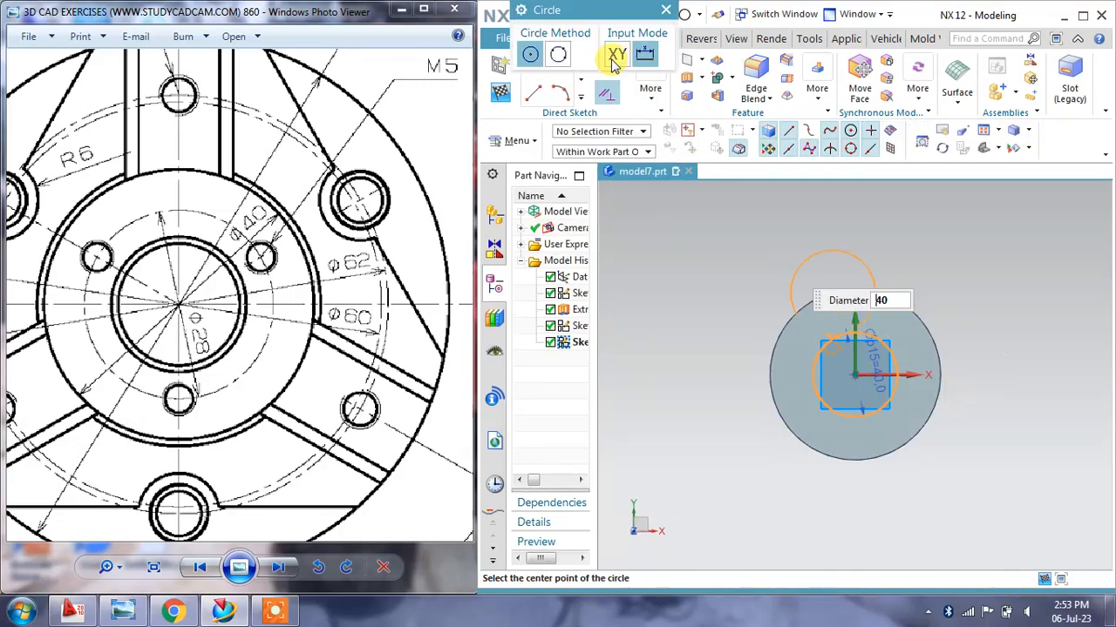
click(666, 10)
click(503, 93)
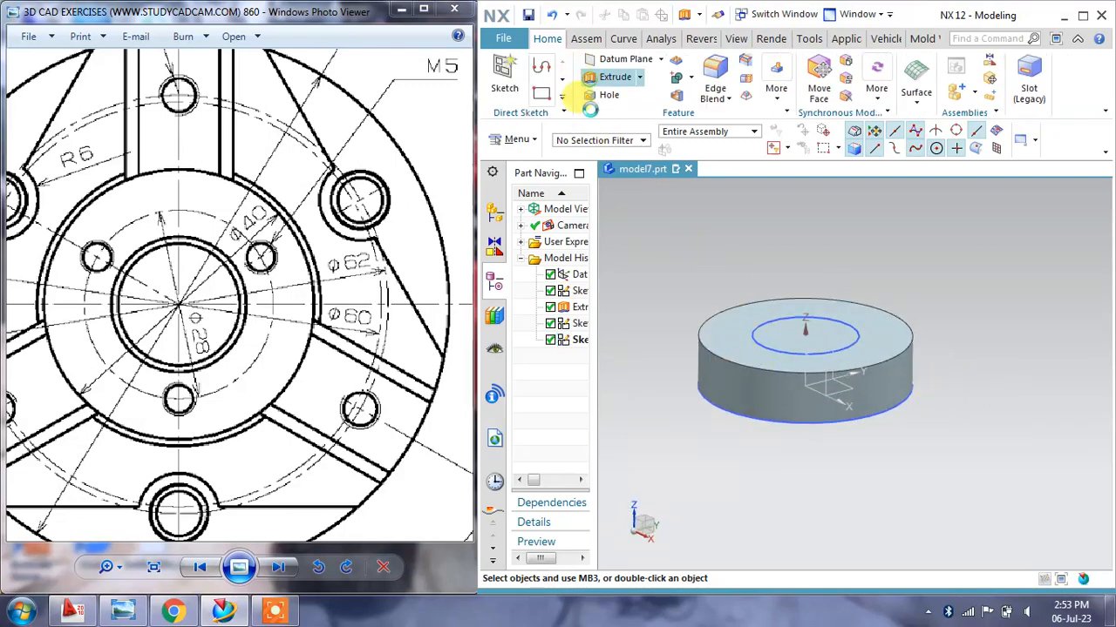
Extrude the 40 mm circle 10 mm downward into the disc, subtracting it to cut the central recess
click(582, 80)
shift+middle_drag(886, 286, 978, 260)
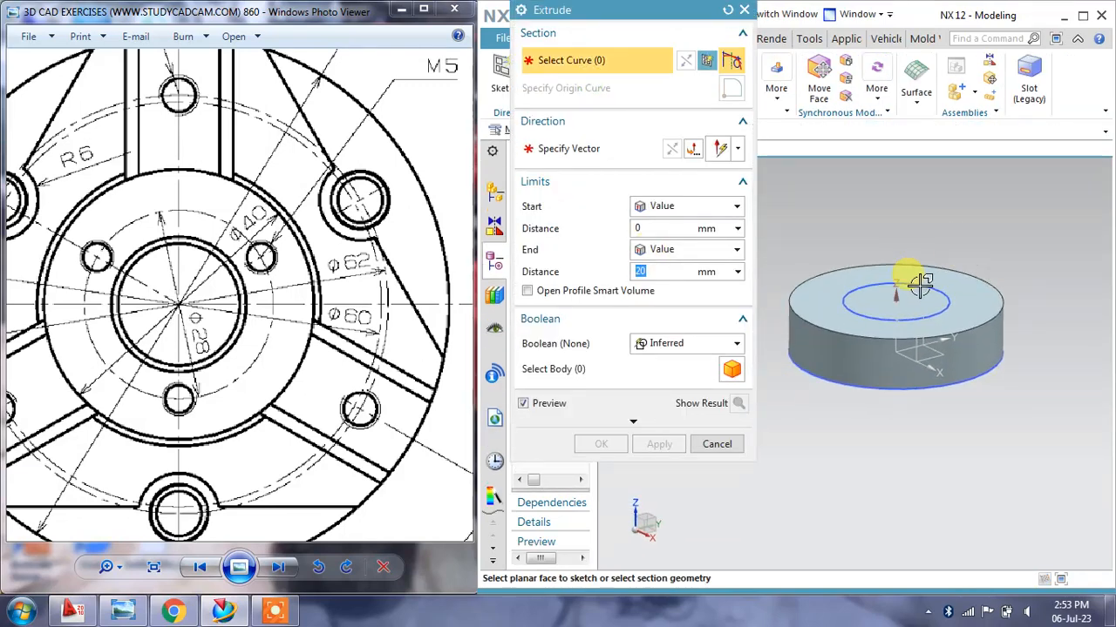
click(919, 286)
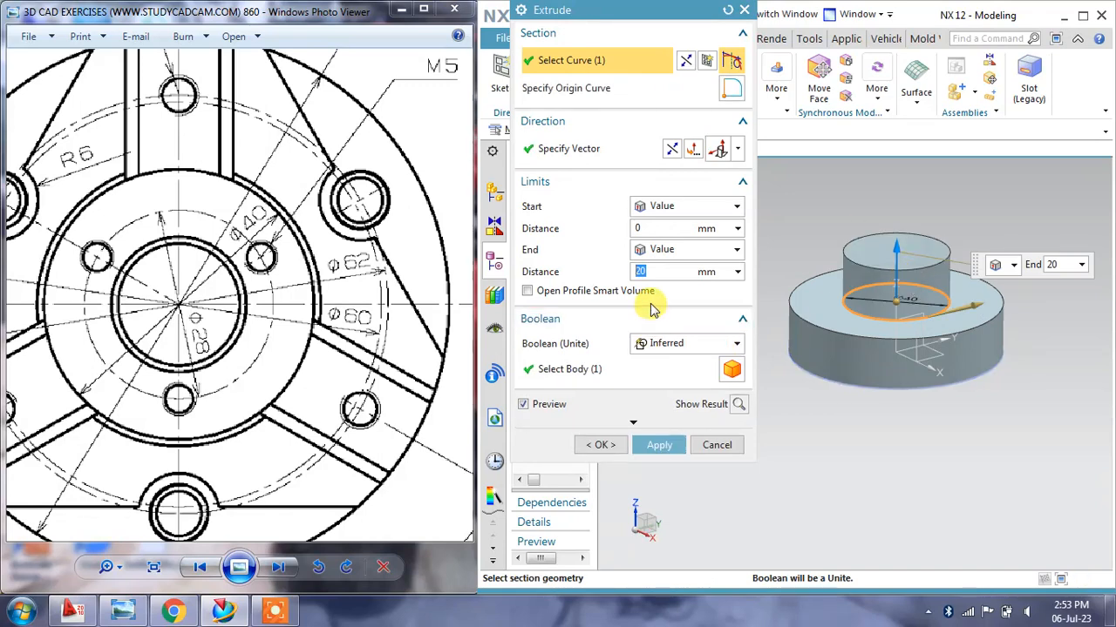
text(10)
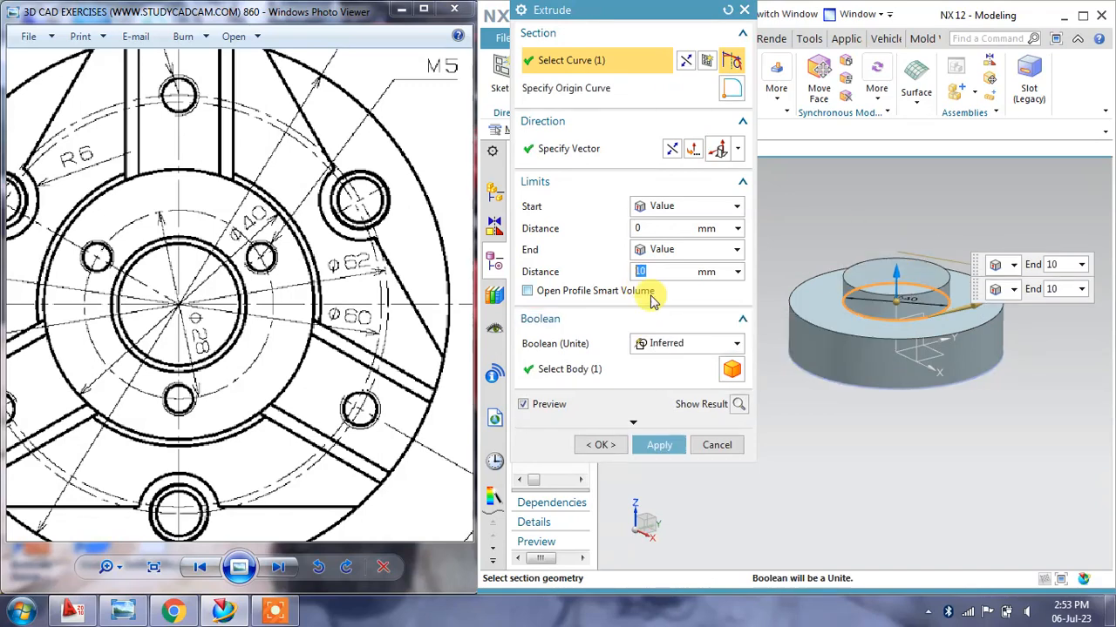
click(689, 345)
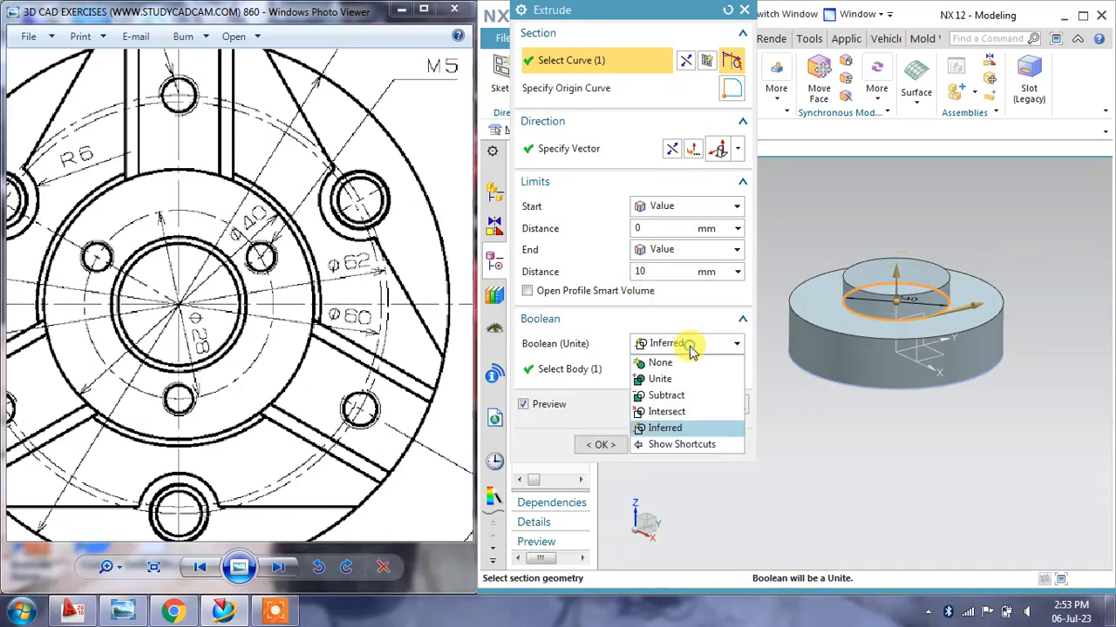
click(662, 395)
middle_drag(907, 336, 903, 346)
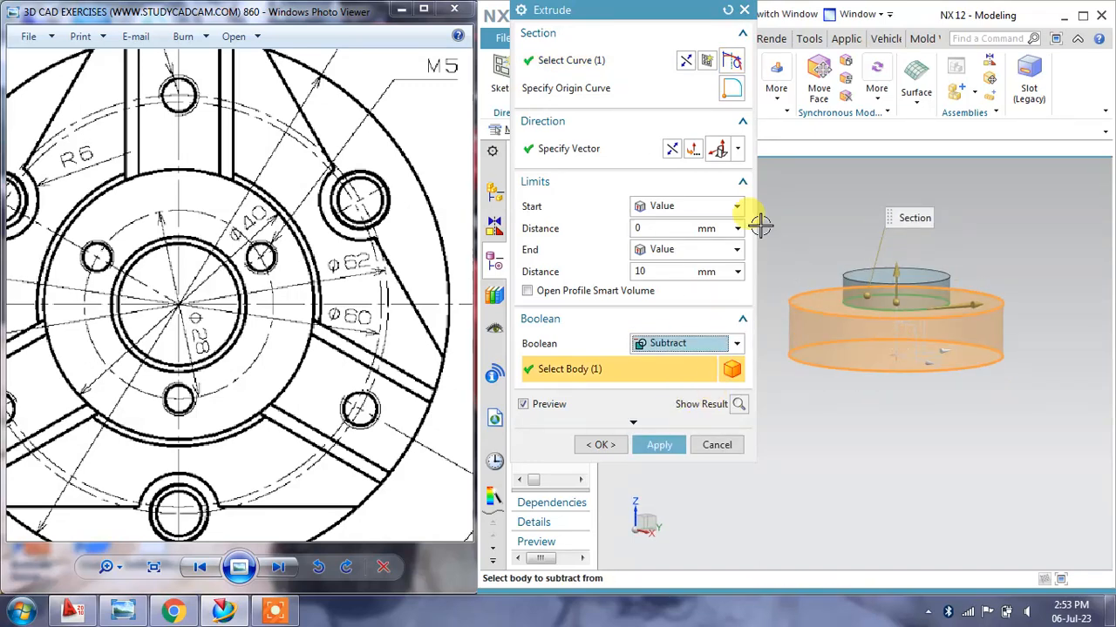
click(671, 148)
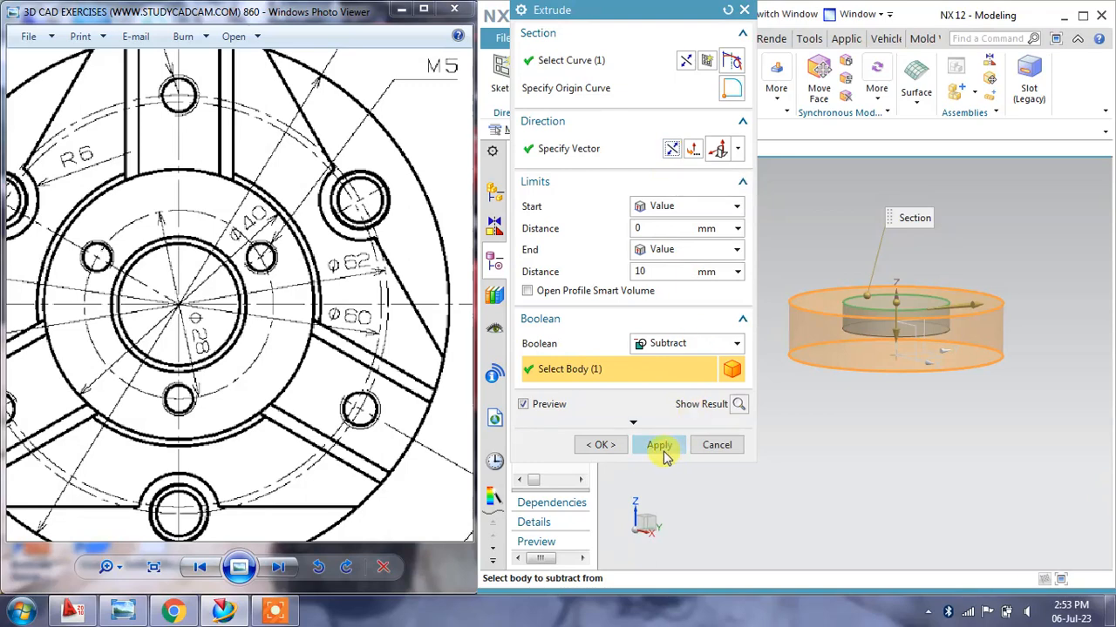
click(660, 445)
click(716, 444)
Hide the sketch of the 40 mm circle at the recess edge
mouse_move(805, 428)
middle_down()
mouse_move(808, 459)
mouse_move(834, 374)
middle_up()
click(844, 388)
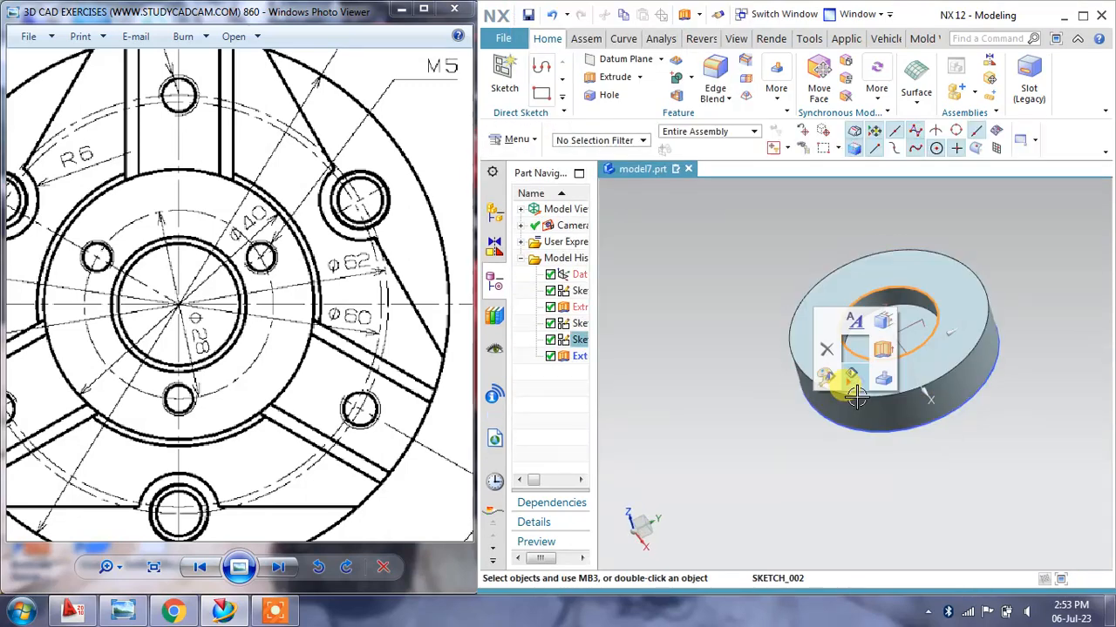
right_drag(857, 397, 870, 408)
Examine the stepped slot's widths and heights in the drawing's top view and its position in the front view
click(155, 333)
scroll(198, 378, down, 4)
drag(215, 298, 224, 298)
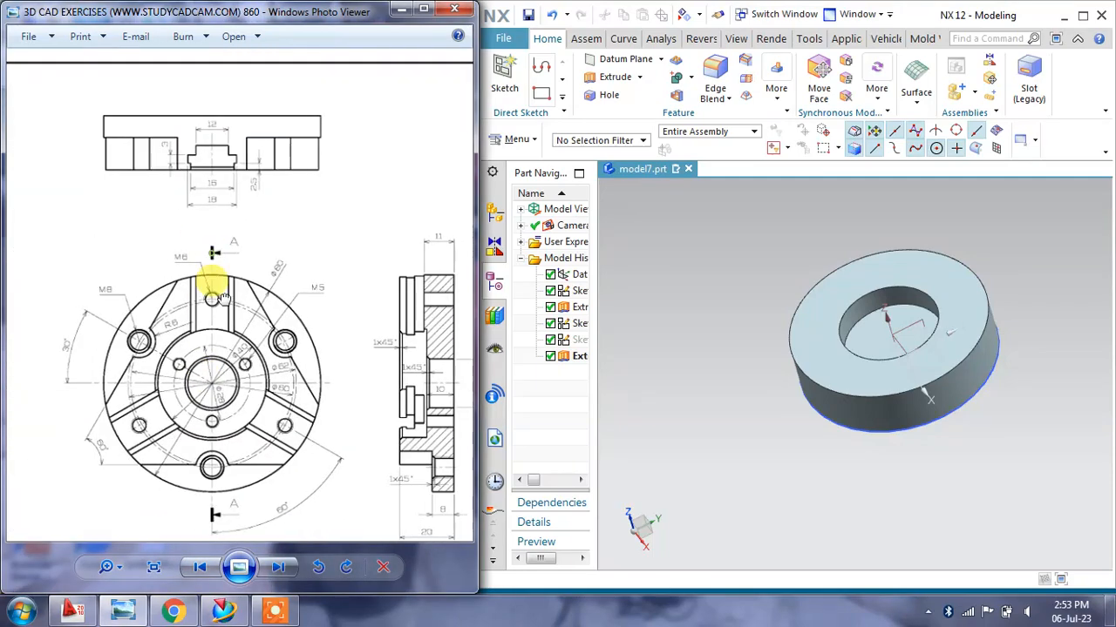
scroll(255, 241, up, 4)
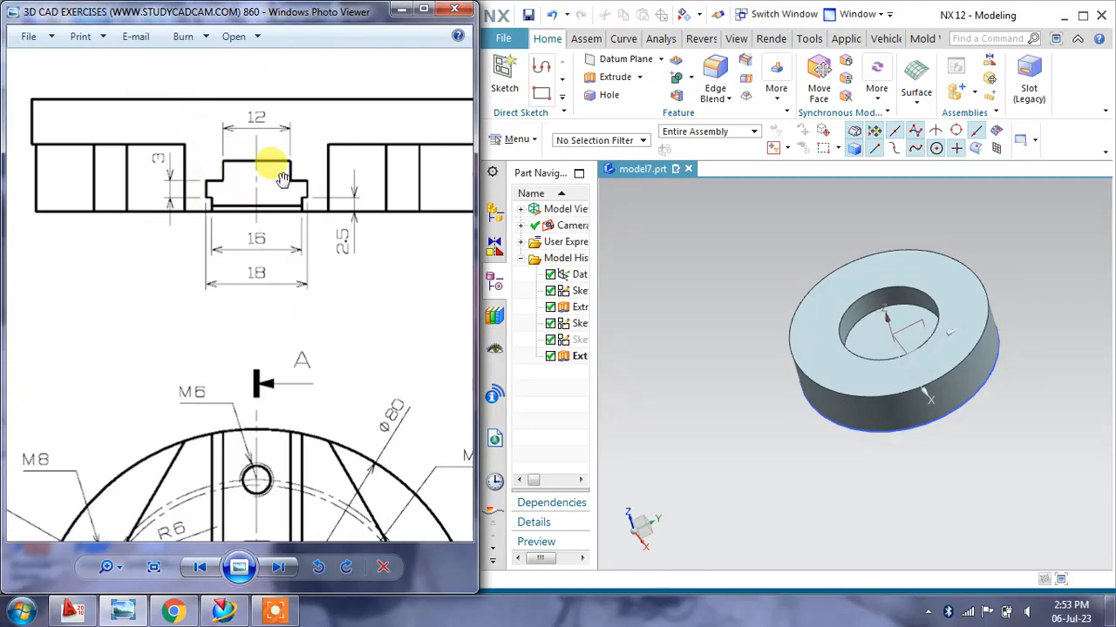
drag(293, 422, 291, 259)
drag(237, 427, 255, 333)
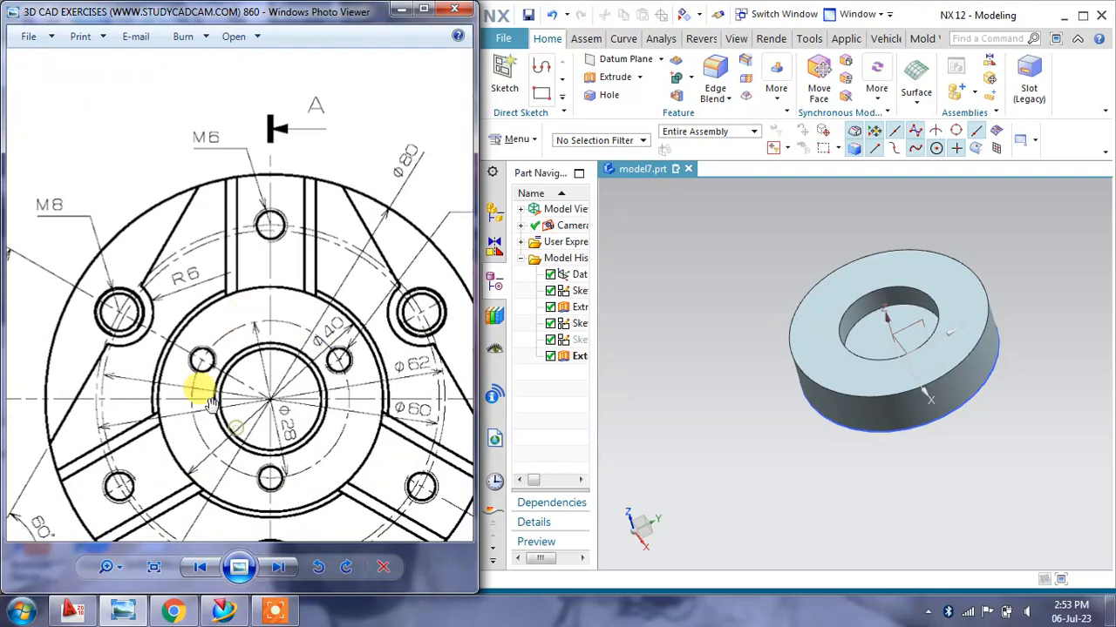
scroll(338, 378, up, 1)
scroll(333, 376, down, 2)
drag(338, 207, 324, 355)
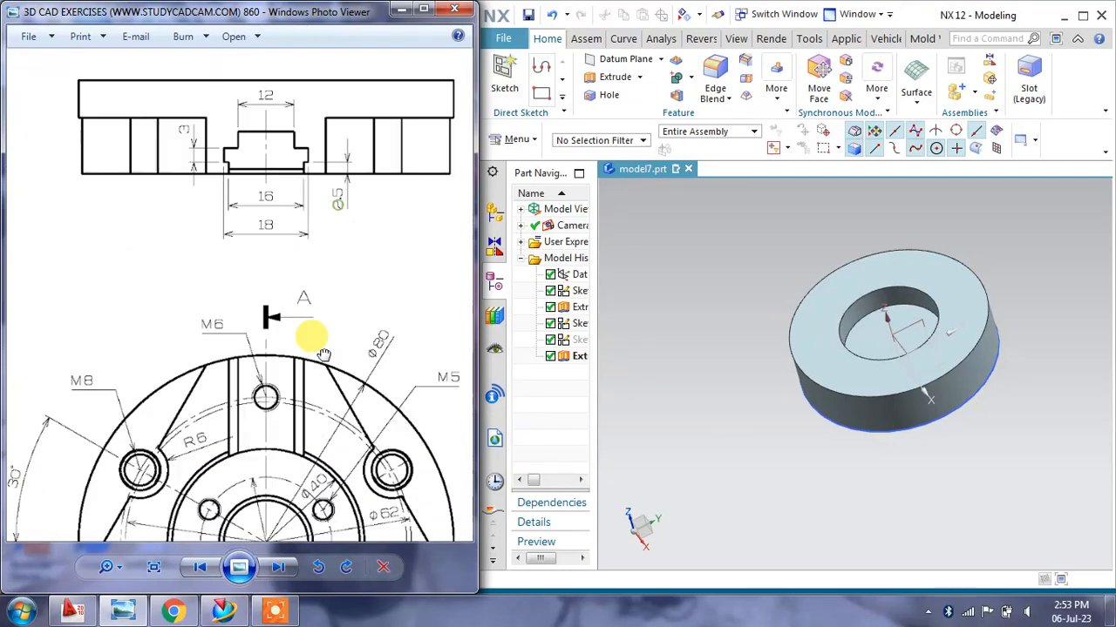
Hide the 80 mm circle sketch on the disc's underside
mouse_move(792, 517)
middle_down()
mouse_move(787, 465)
mouse_move(752, 463)
mouse_move(776, 491)
mouse_move(1018, 346)
middle_up()
click(995, 332)
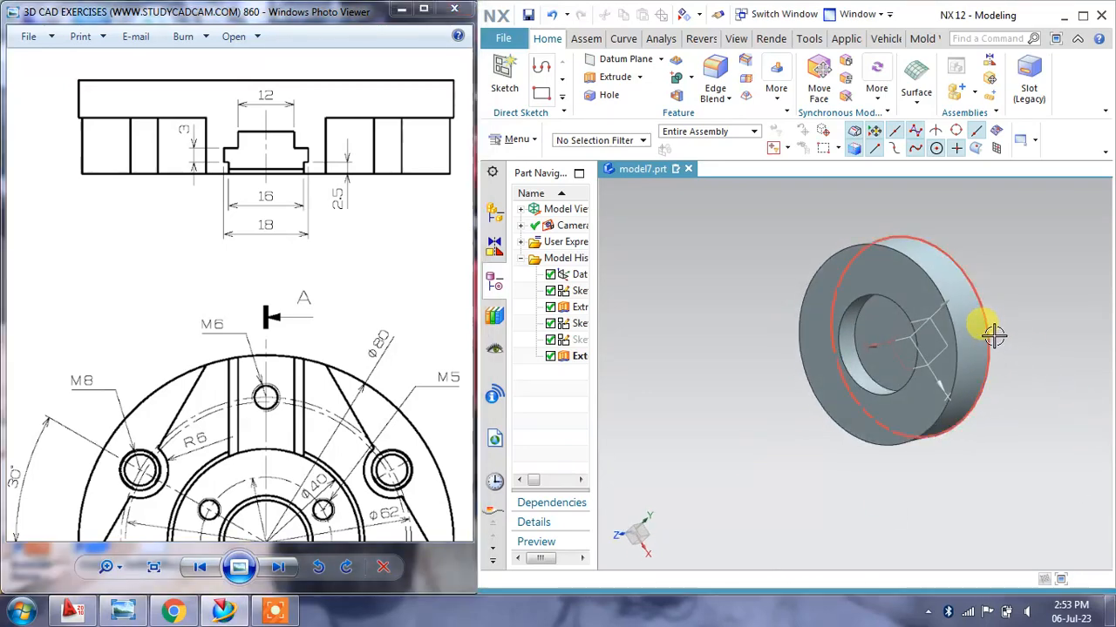
key(Escape)
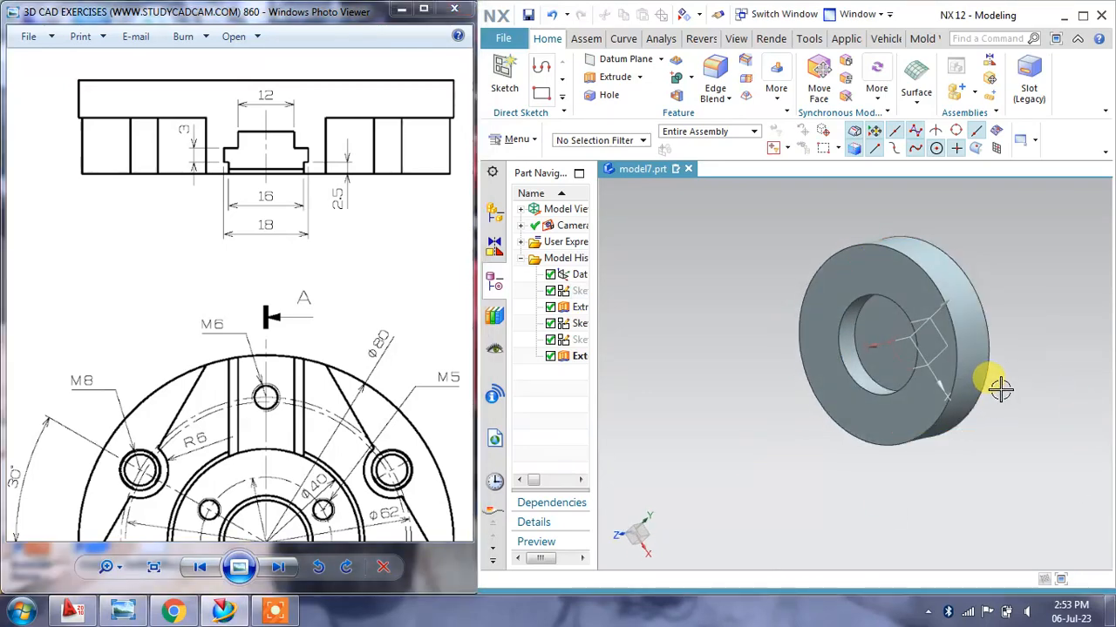
Create one datum plane offset 40 mm from the XZ plane, touching the disc's rim
mouse_move(999, 384)
middle_down()
mouse_move(980, 342)
mouse_move(991, 363)
middle_up()
mouse_move(353, 468)
mouse_down()
mouse_move(323, 374)
mouse_move(352, 333)
mouse_up()
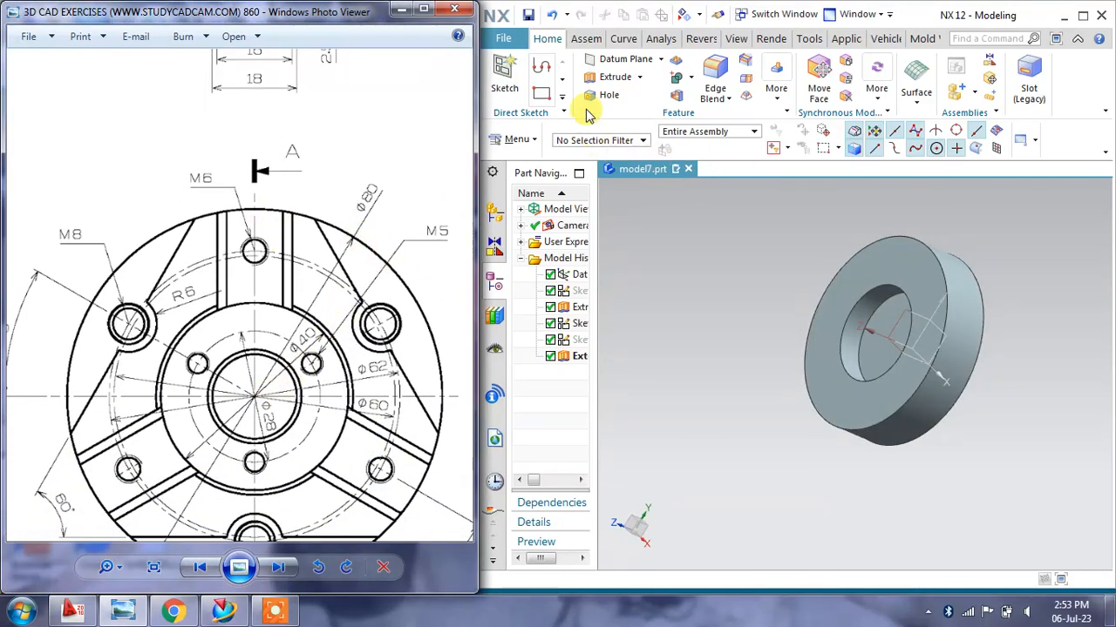
click(624, 58)
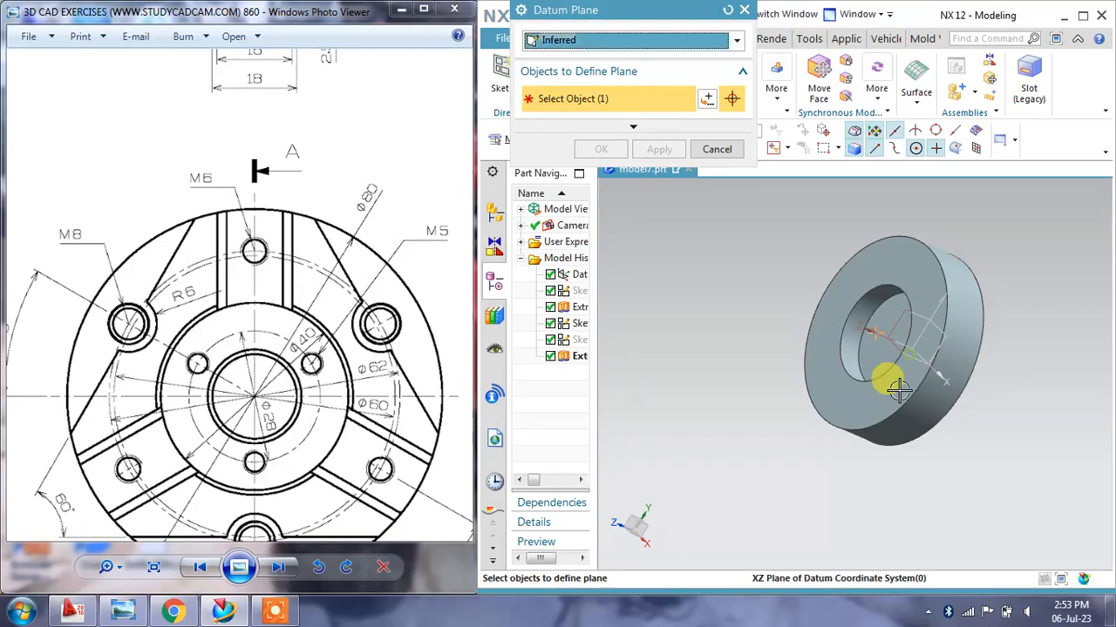
click(883, 378)
middle_drag(924, 430, 906, 448)
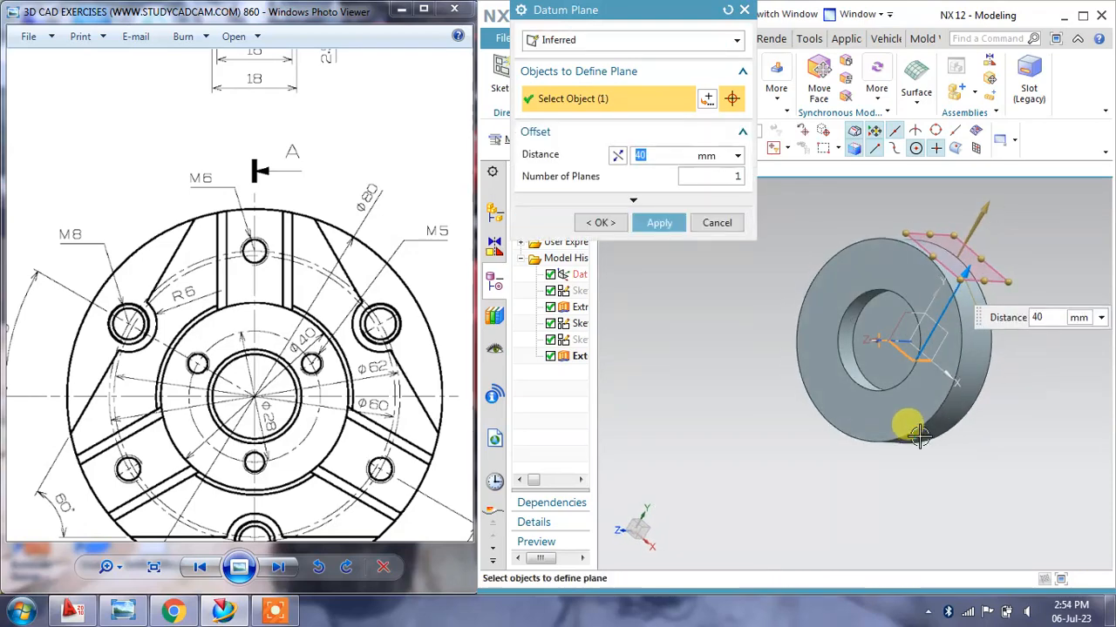
click(667, 224)
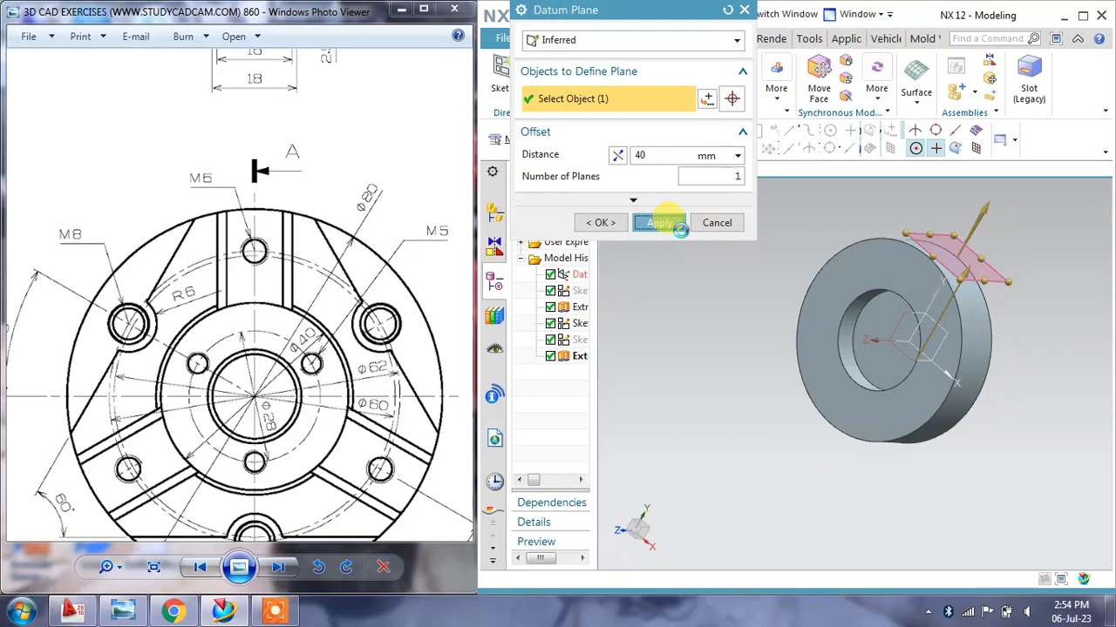
click(716, 149)
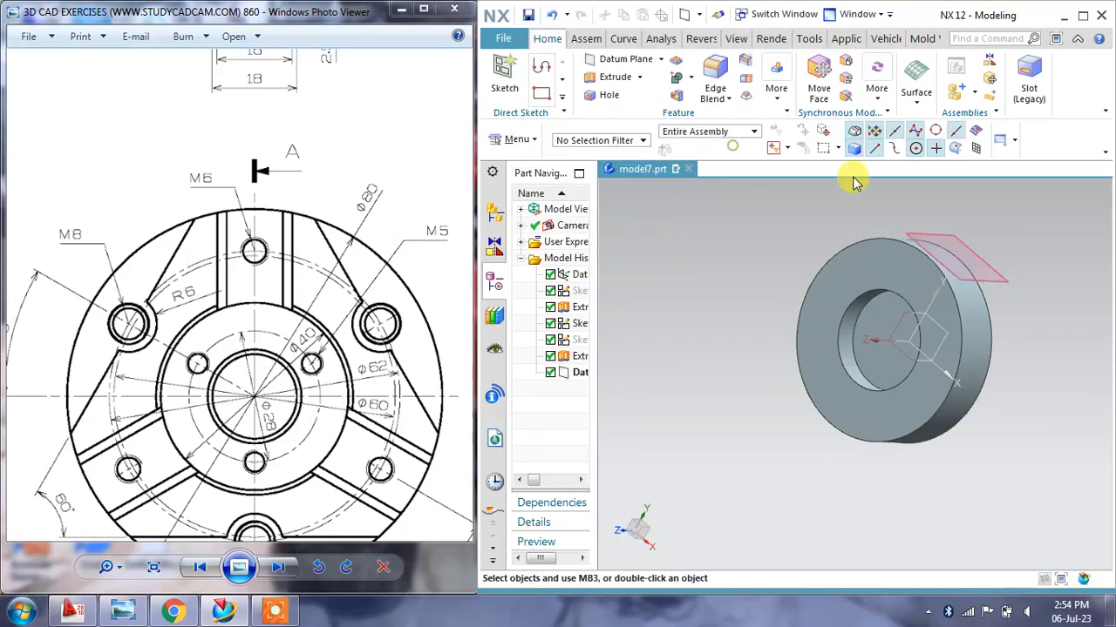
Start a new sketch on the offset datum plane at the disc's rim
click(505, 70)
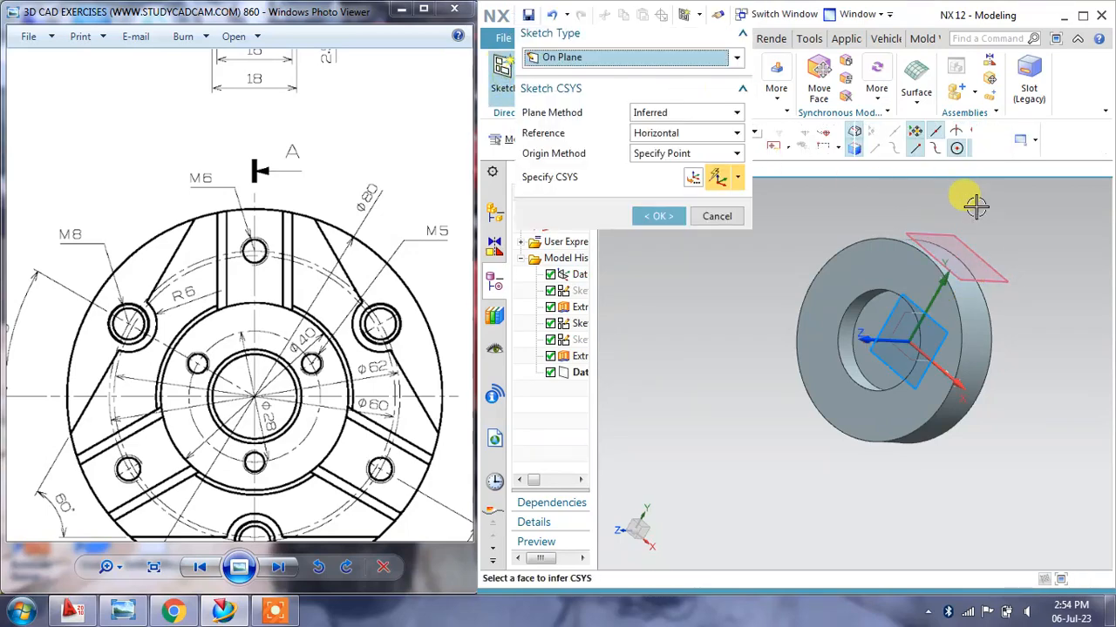
click(961, 233)
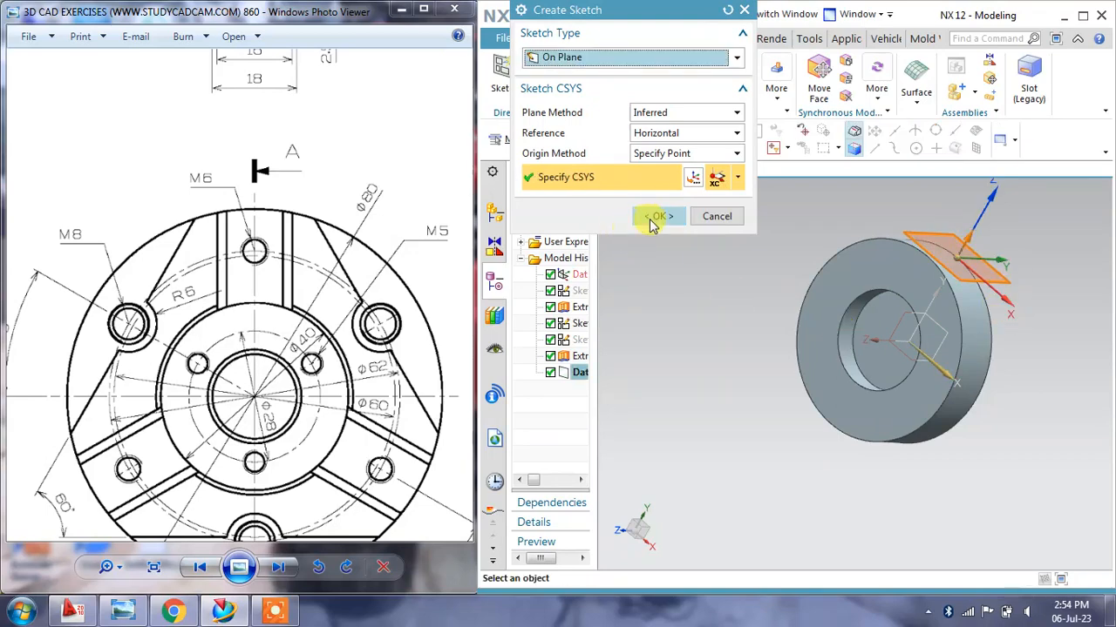
click(657, 217)
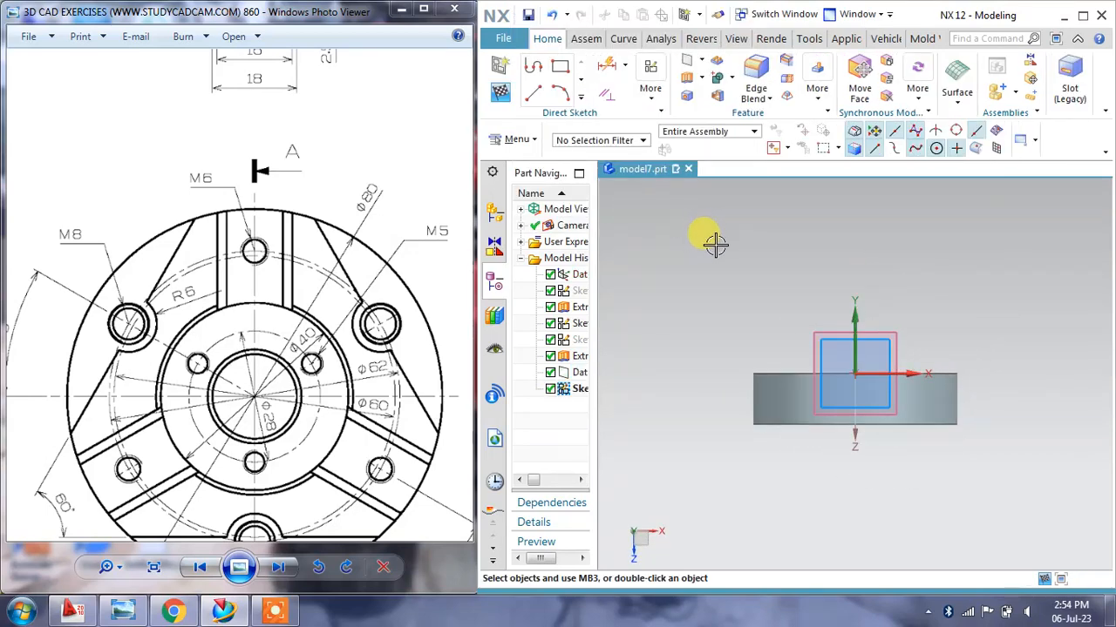
scroll(864, 461, up, 2)
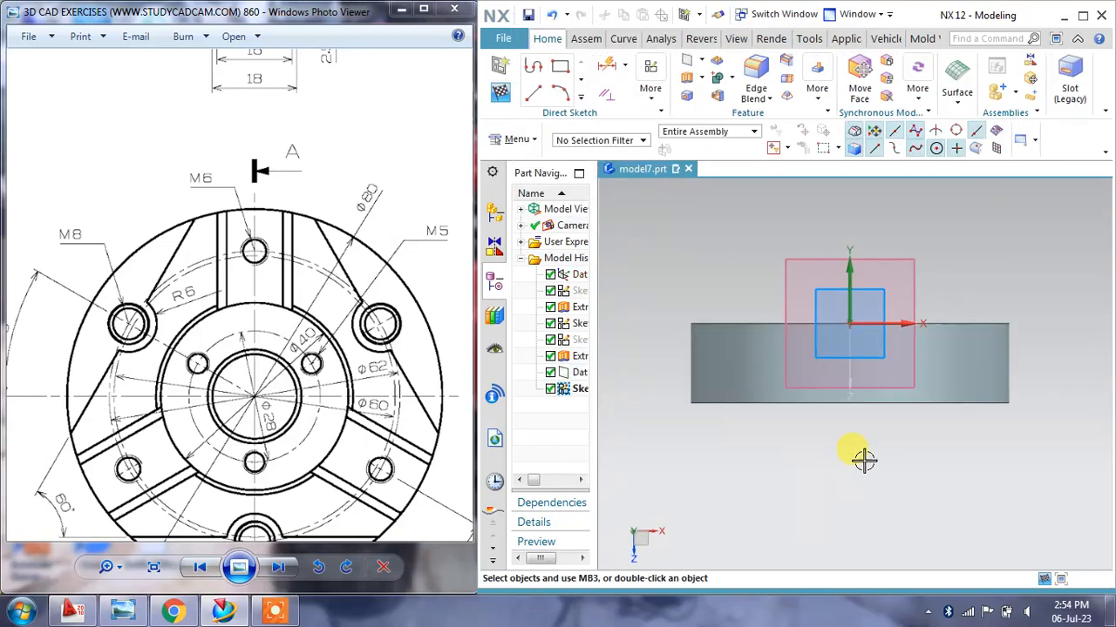
Sketch the lower left outline of the stepped slot with Profile, starting at the disc's bottom-edge centre with a horizontal line about 9.4 mm long
click(536, 77)
drag(236, 159, 263, 252)
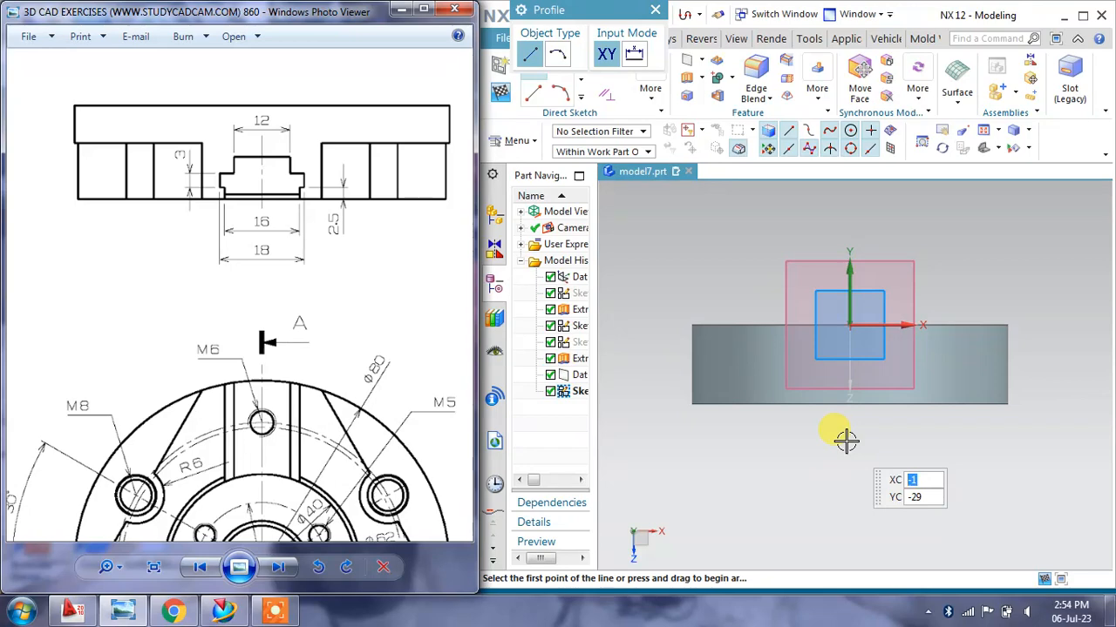
middle_drag(845, 439, 810, 386)
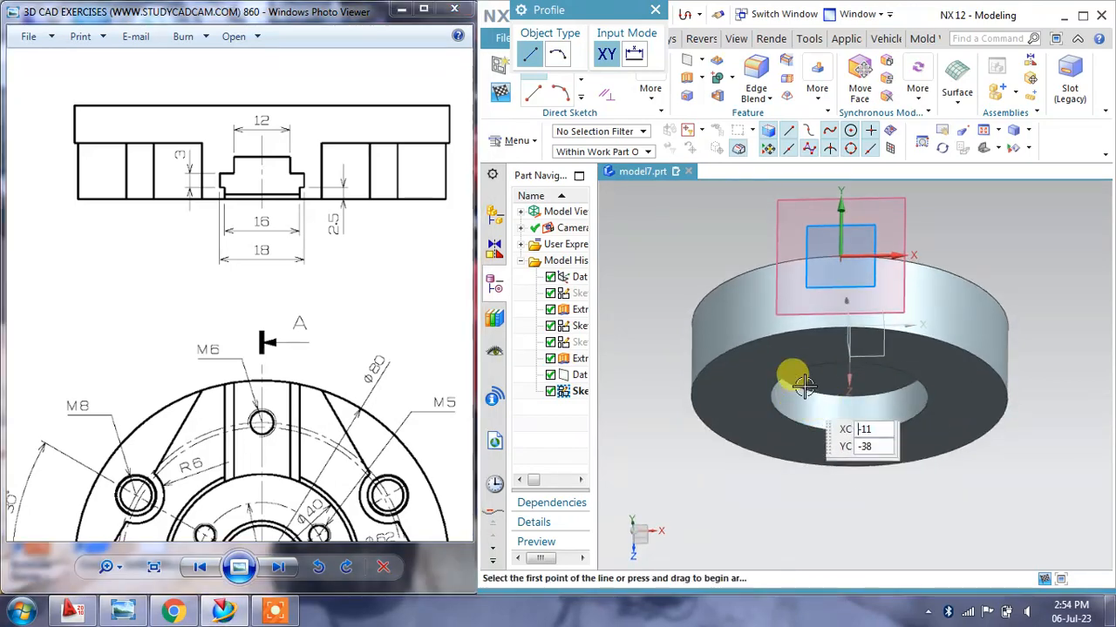
right_click(643, 237)
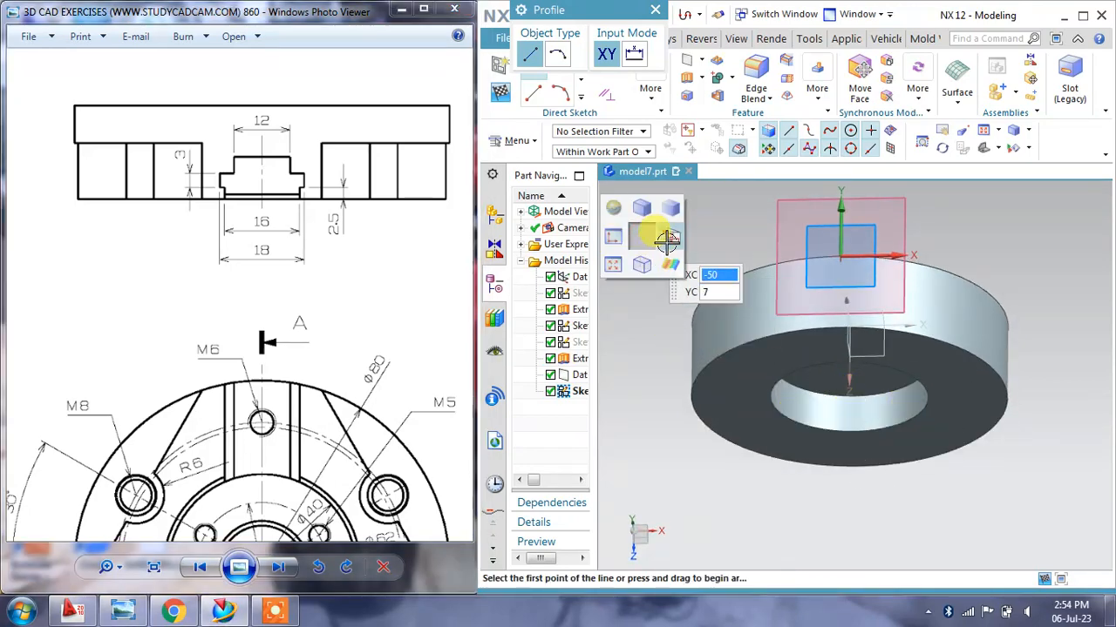
click(666, 242)
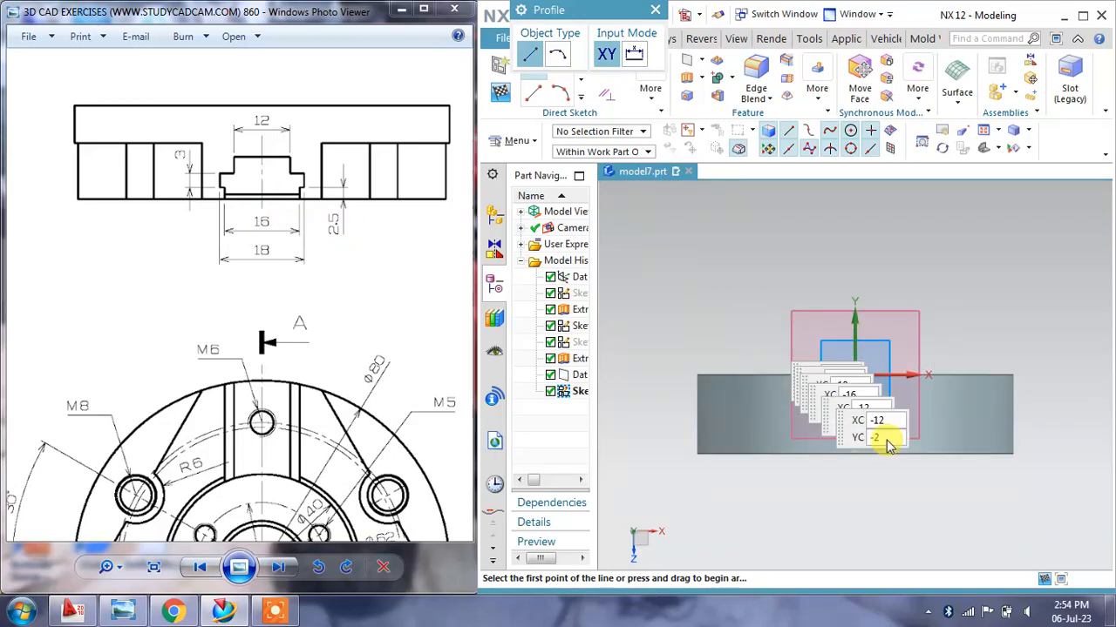
scroll(884, 449, up, 2)
click(837, 453)
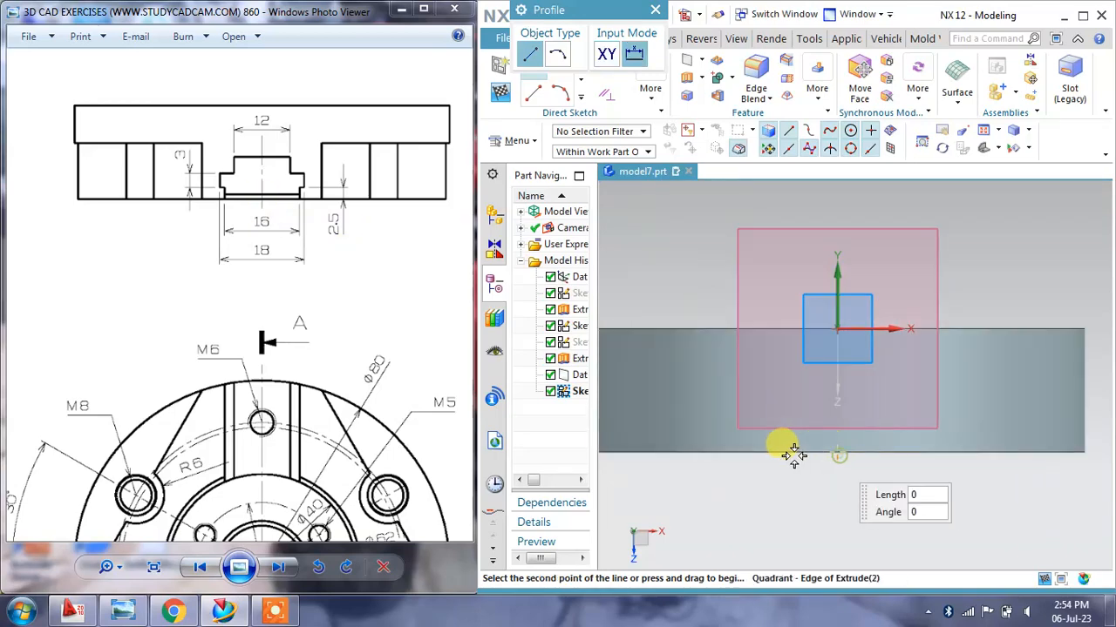
click(779, 454)
scroll(780, 445, up, 2)
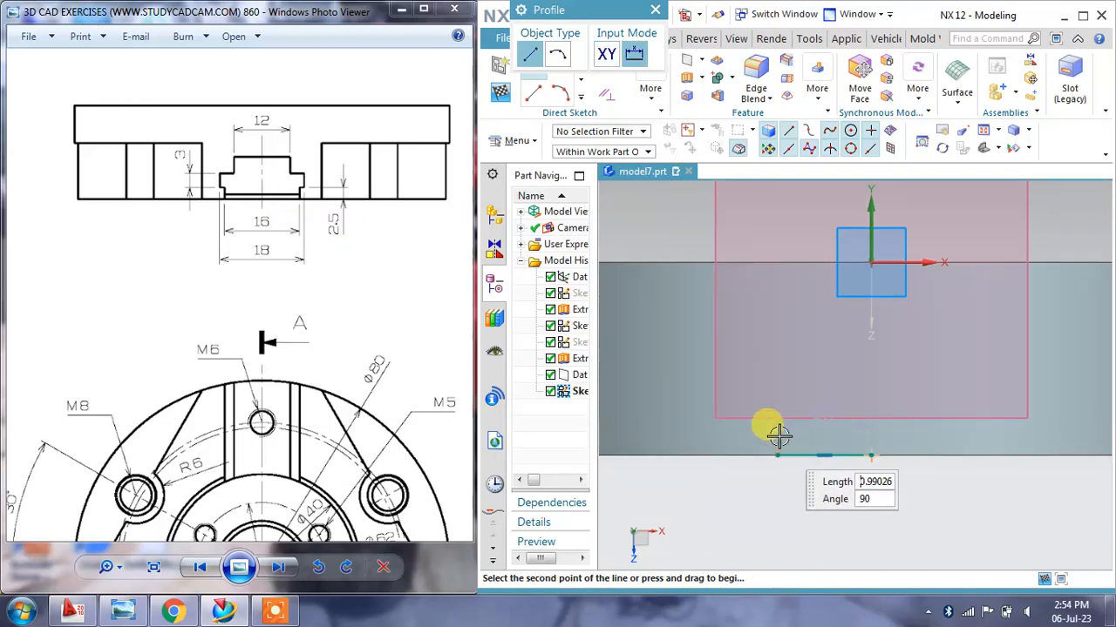
click(748, 420)
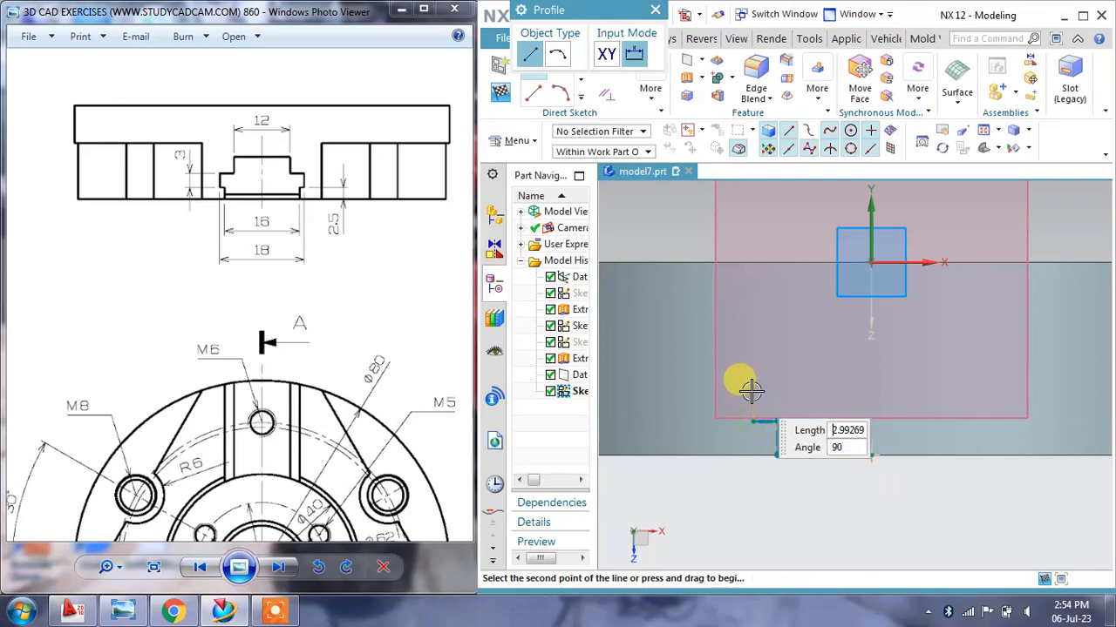
click(752, 393)
scroll(752, 392, up, 4)
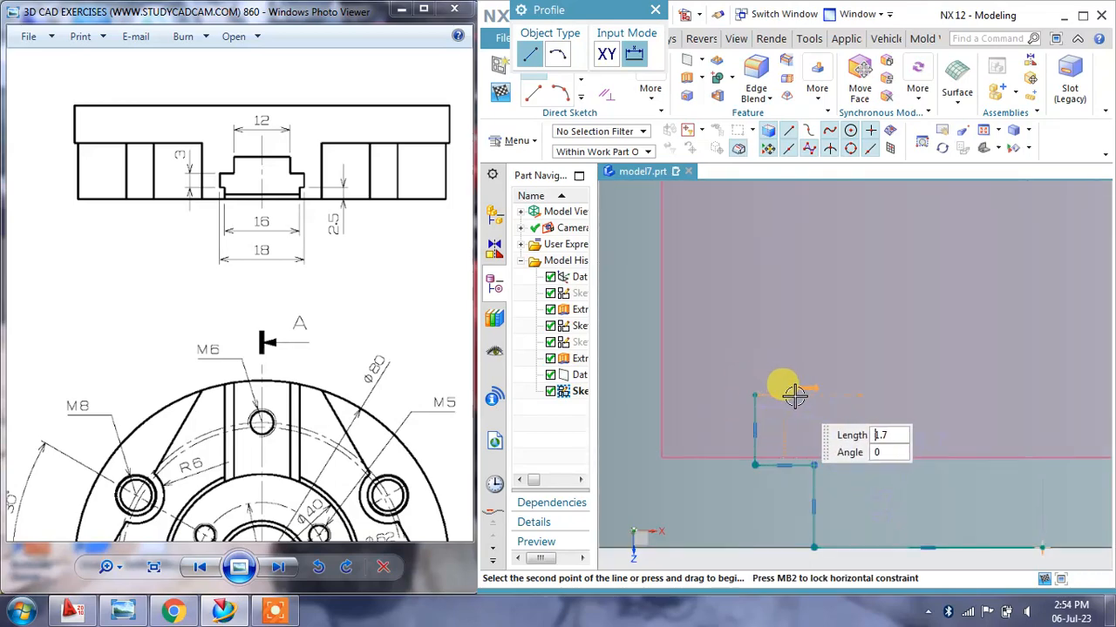
Complete the stepped half-profile with an inward step, an upper riser and a top line, close it near the centreline and make the closing line vertical
scroll(793, 392, down, 2)
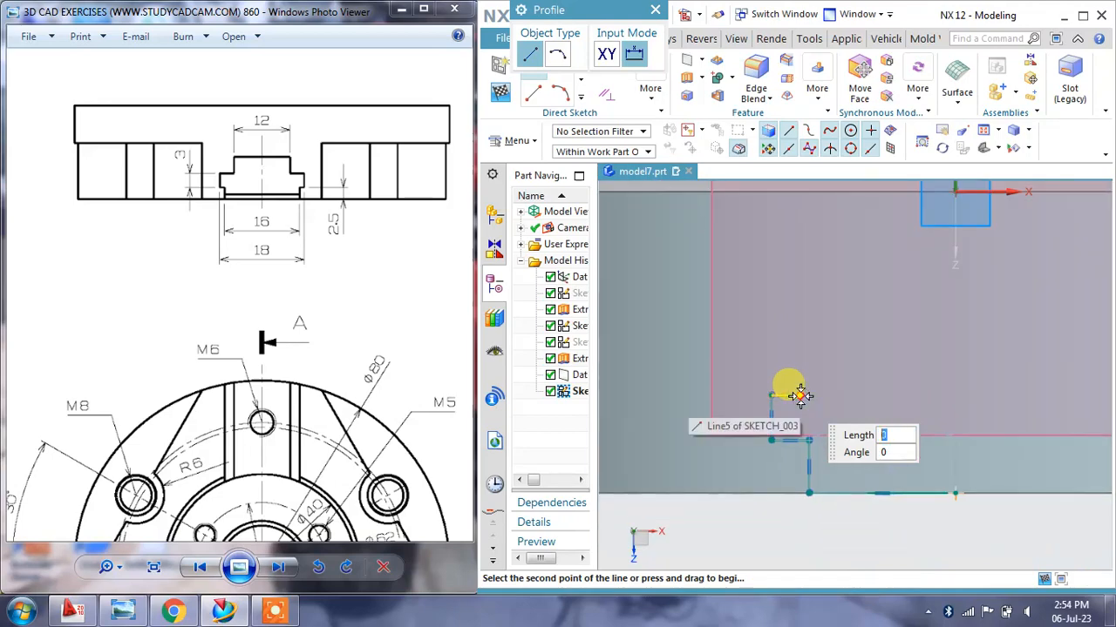
click(800, 396)
scroll(799, 360, down, 1)
click(798, 361)
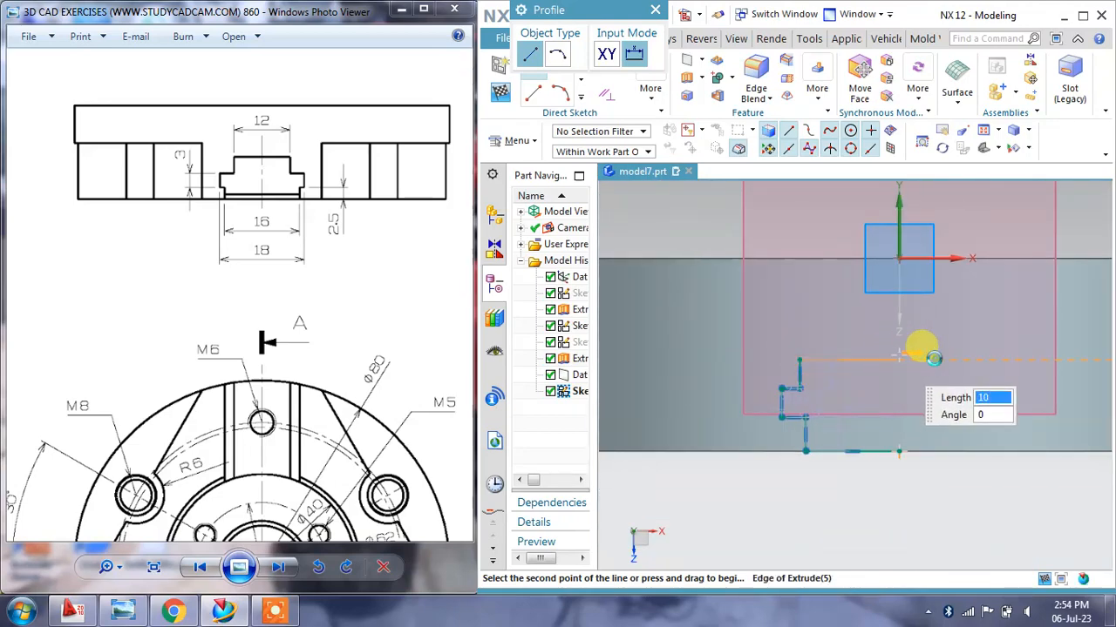
middle_click(933, 358)
click(898, 451)
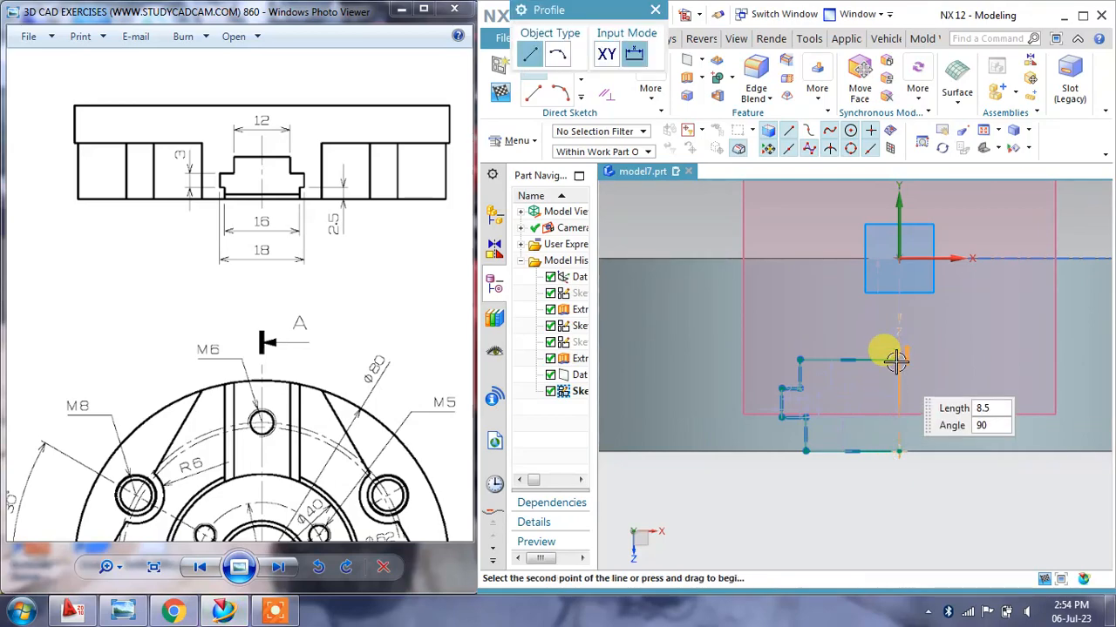
click(895, 359)
middle_click(934, 366)
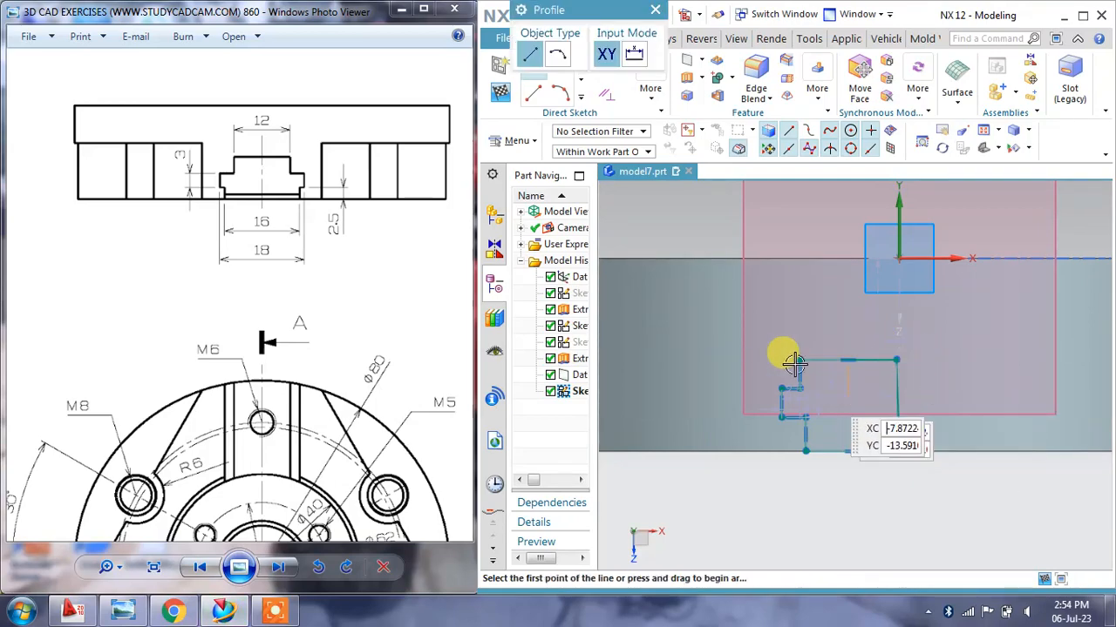
click(655, 10)
scroll(902, 470, up, 1)
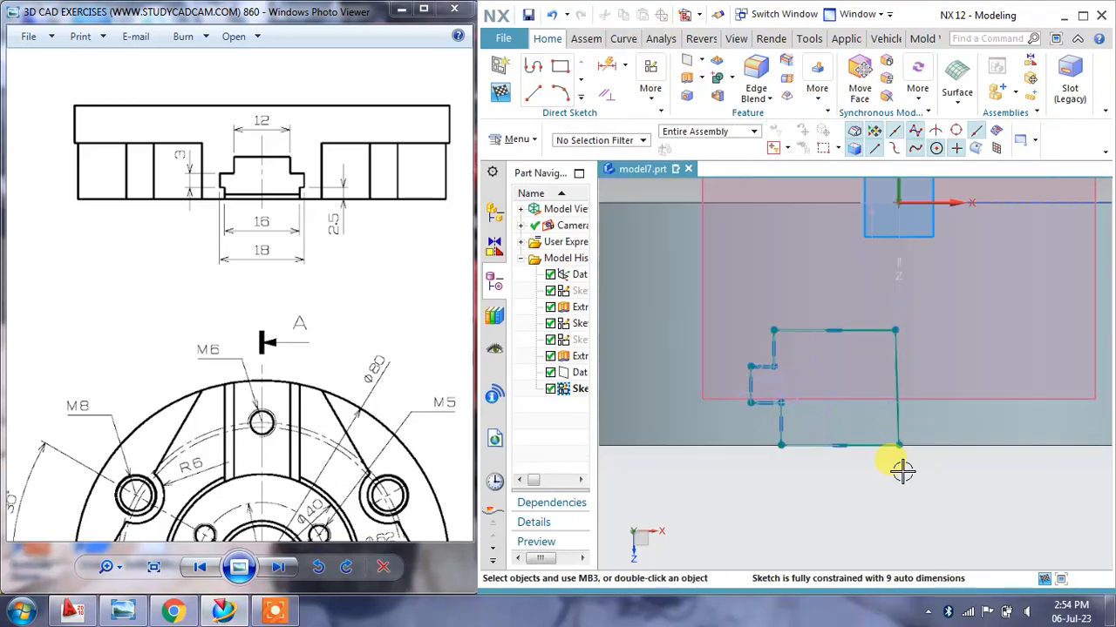
right_click(896, 418)
click(920, 277)
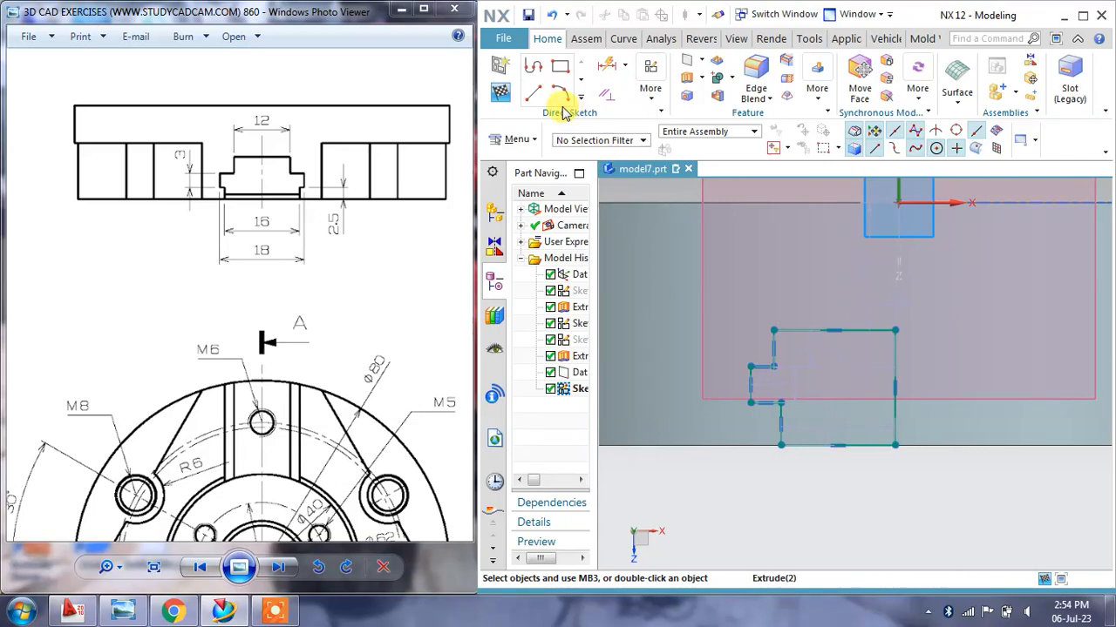
Add a vertical linear dimension from the sketch origin to the lower corner of the profile's closing line
click(624, 67)
click(644, 109)
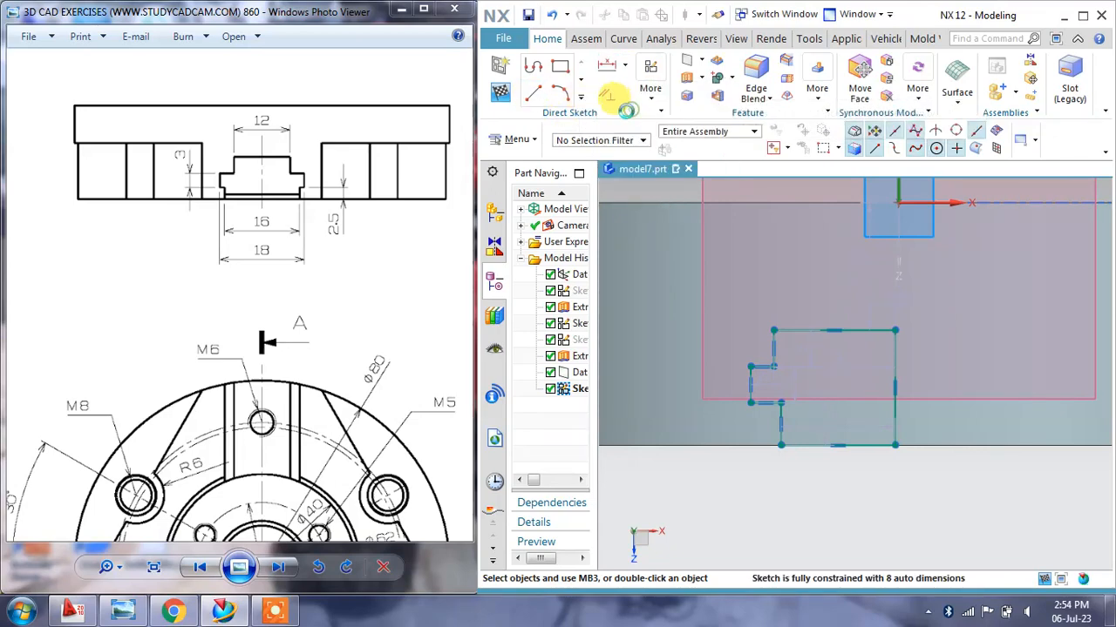
click(898, 203)
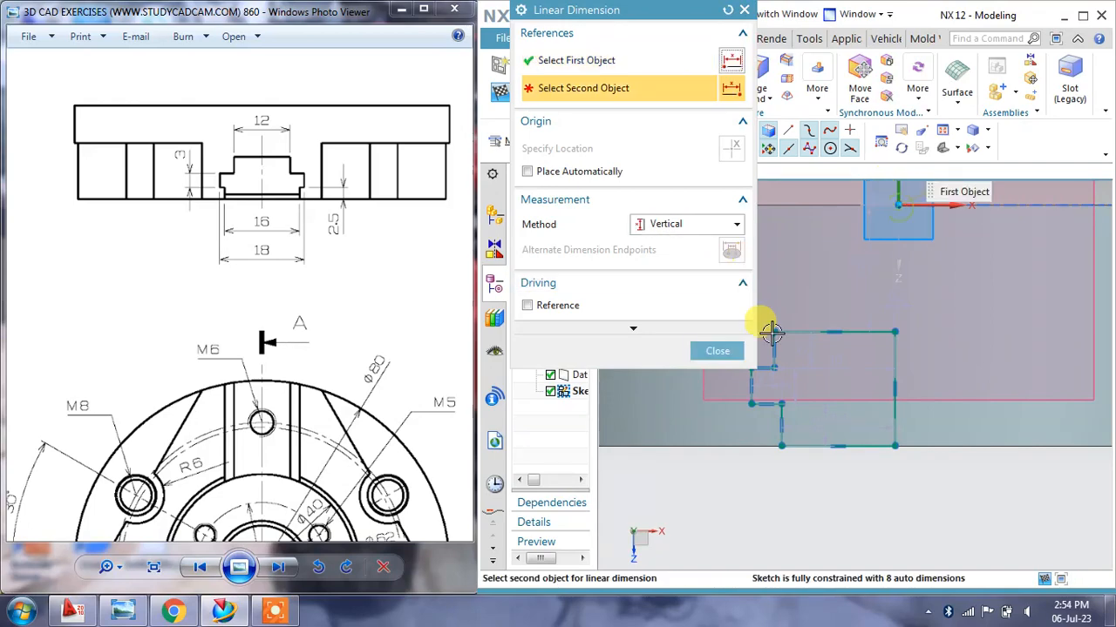
click(891, 448)
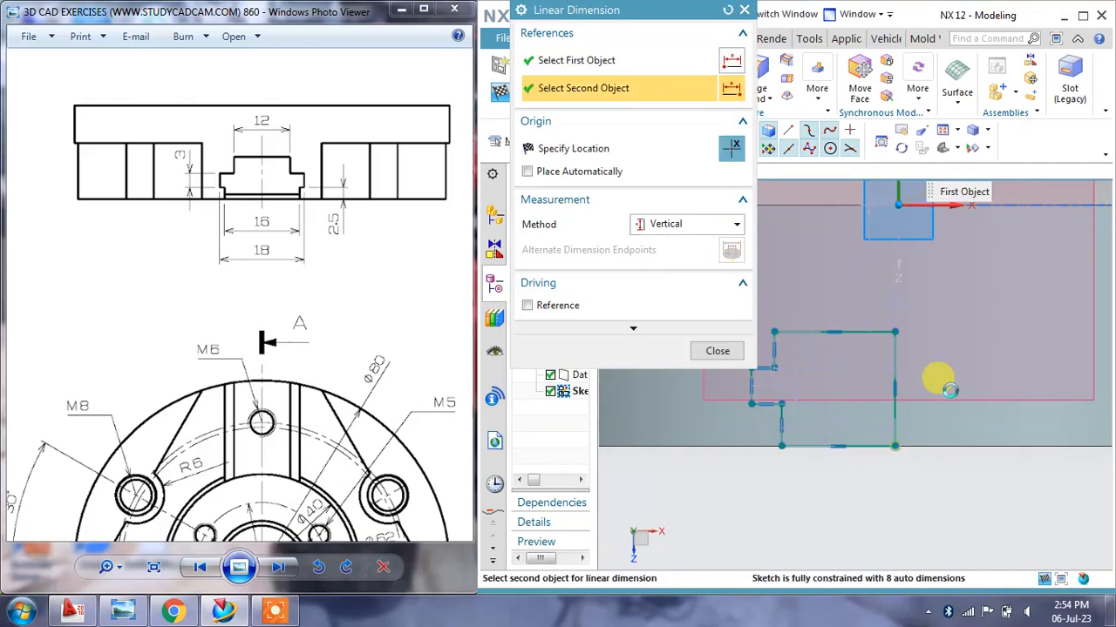
click(1025, 412)
click(717, 351)
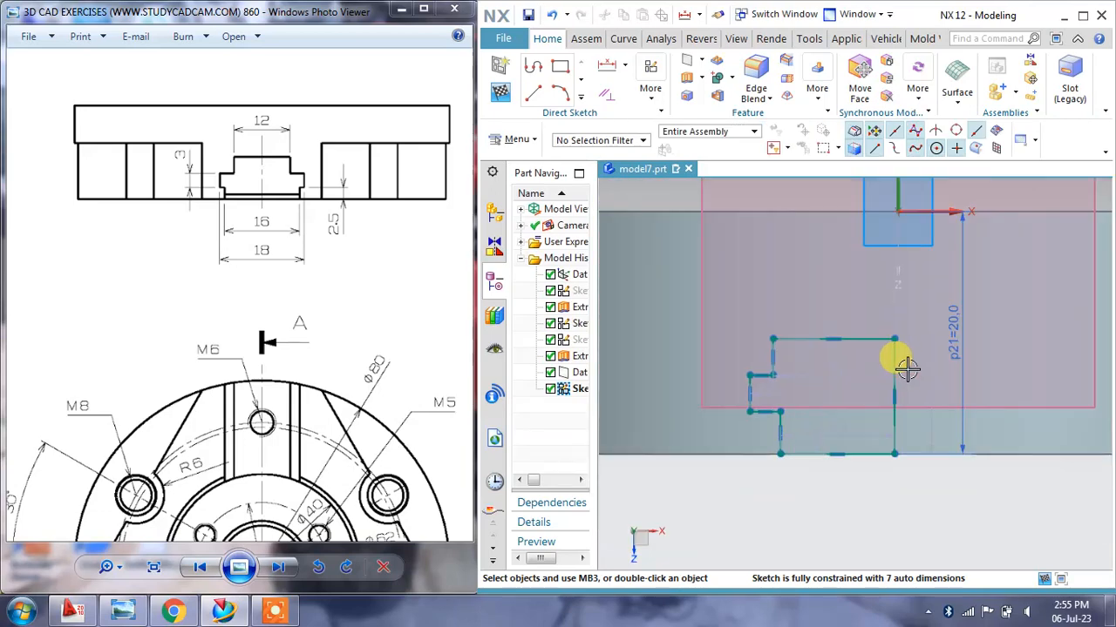
Constrain the profile's closing line collinear with the sketch's vertical Y axis
scroll(910, 322, up, 2)
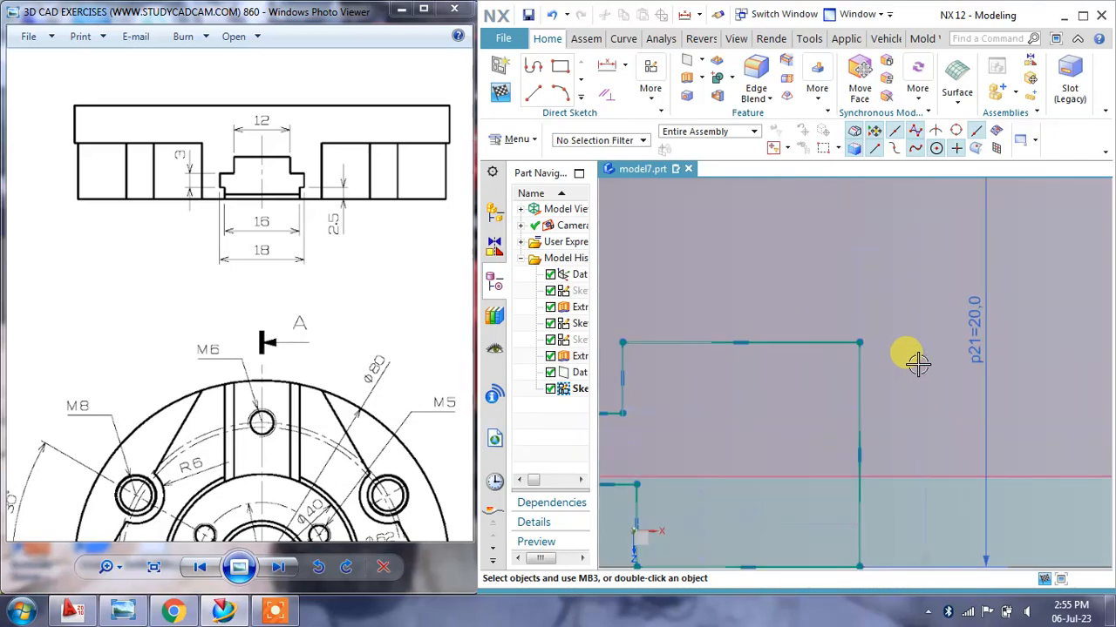
scroll(915, 366, down, 2)
scroll(926, 370, up, 1)
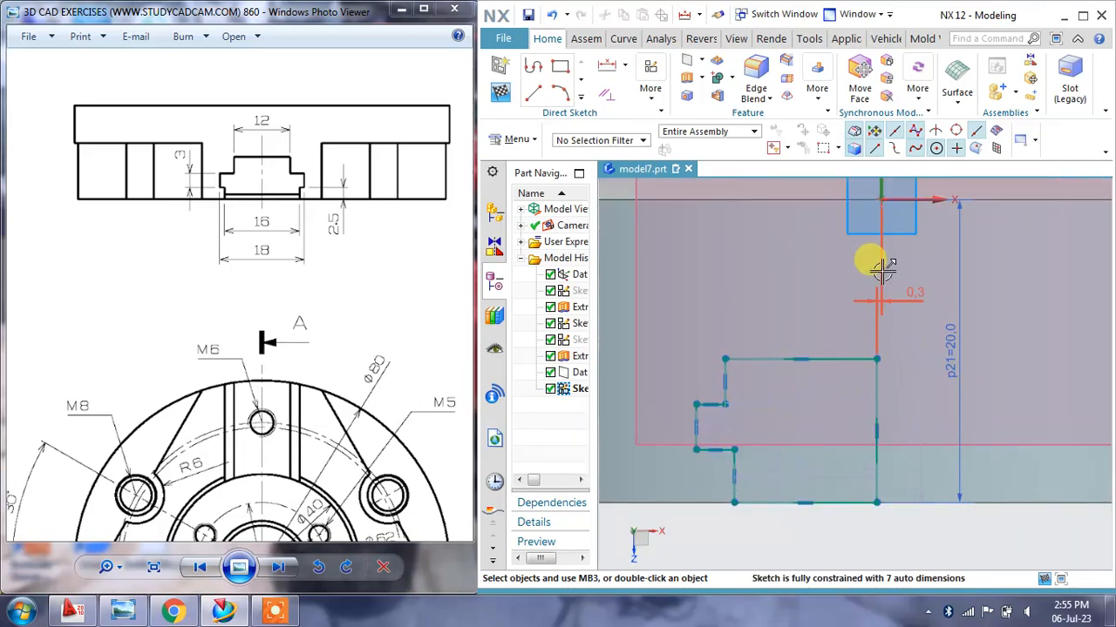
click(607, 93)
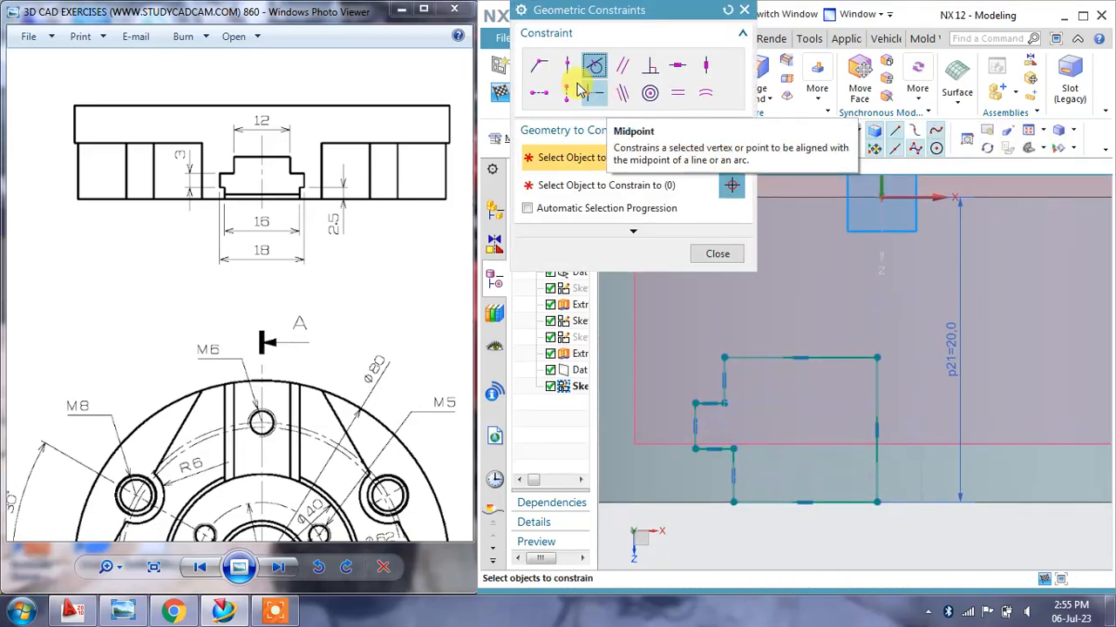
click(622, 91)
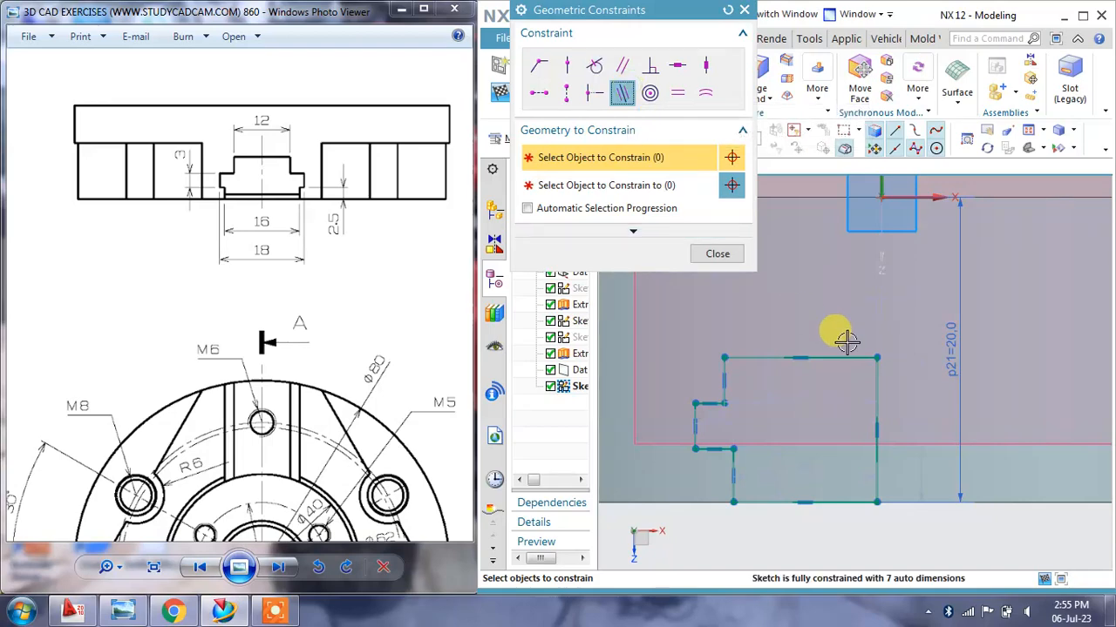
click(879, 389)
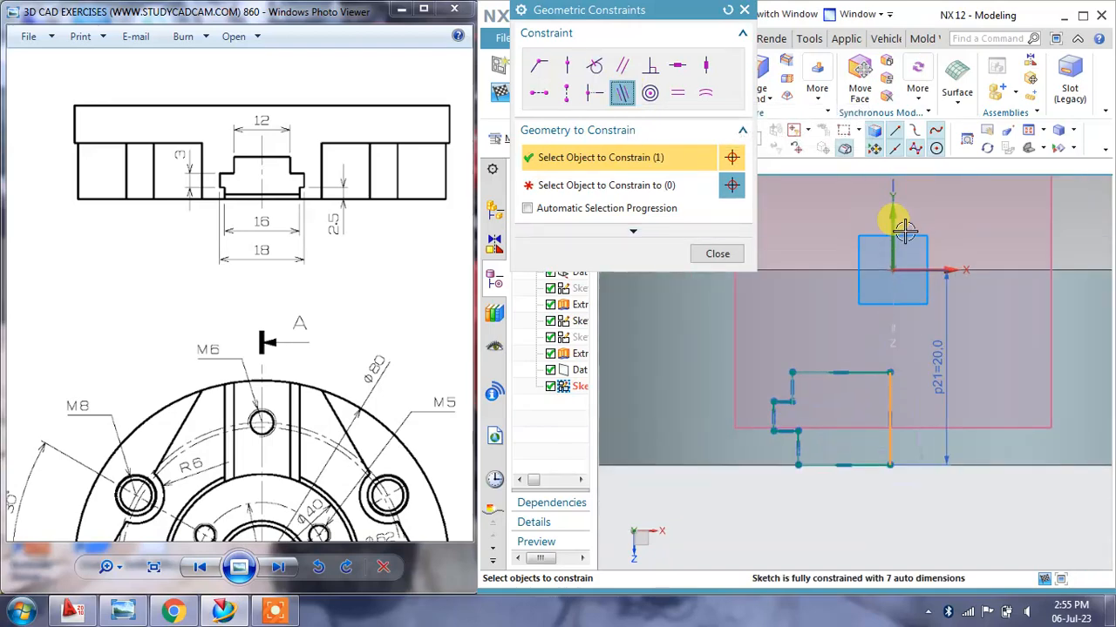
click(624, 186)
click(892, 228)
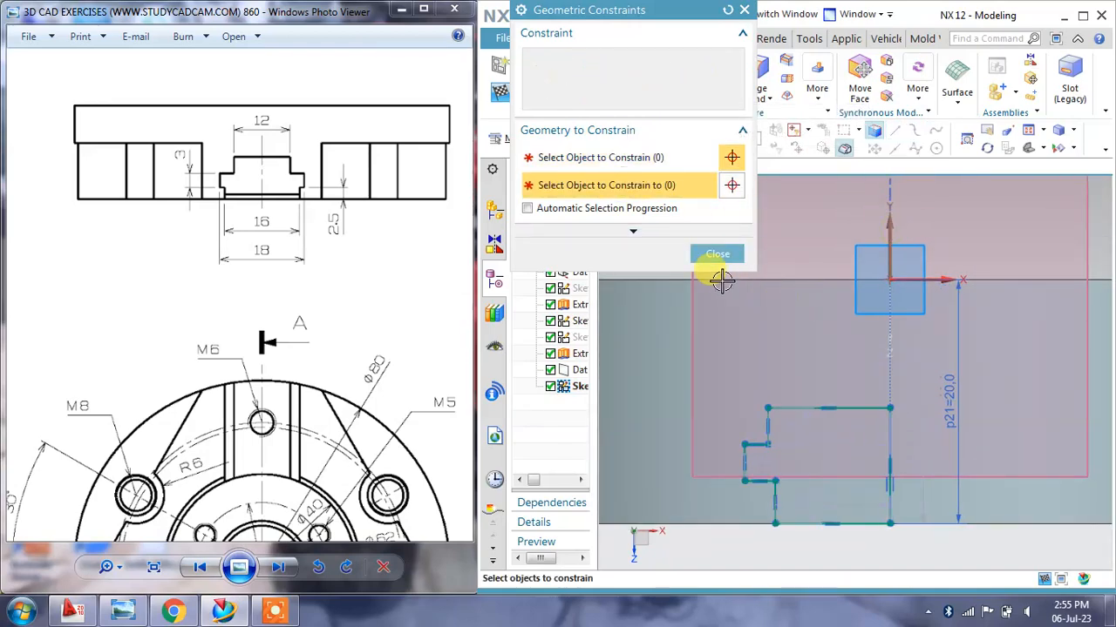
click(716, 255)
Place the dimension of the profile's bottom line below the disc's edge and set it to 8 mm
scroll(755, 285, down, 2)
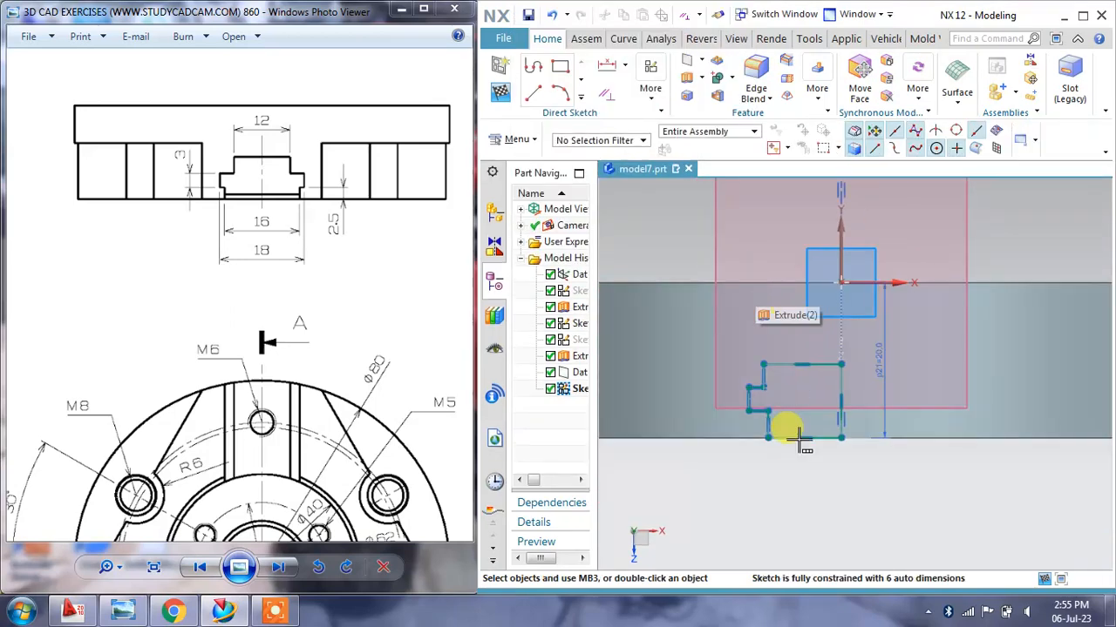
scroll(799, 442, up, 2)
drag(817, 405, 820, 482)
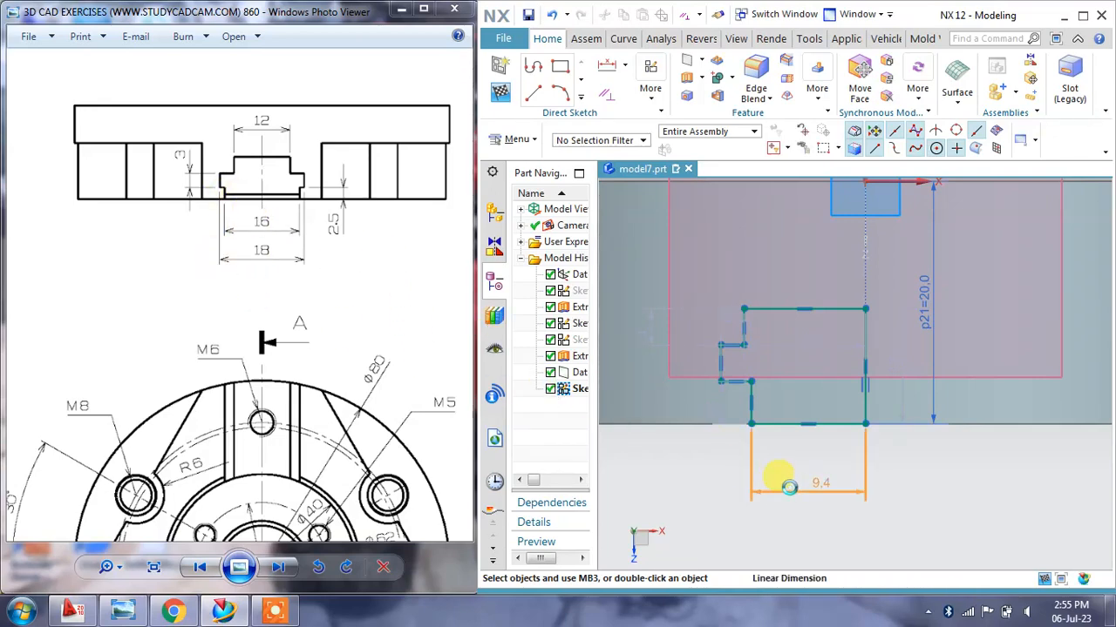
double_click(784, 486)
text(8)
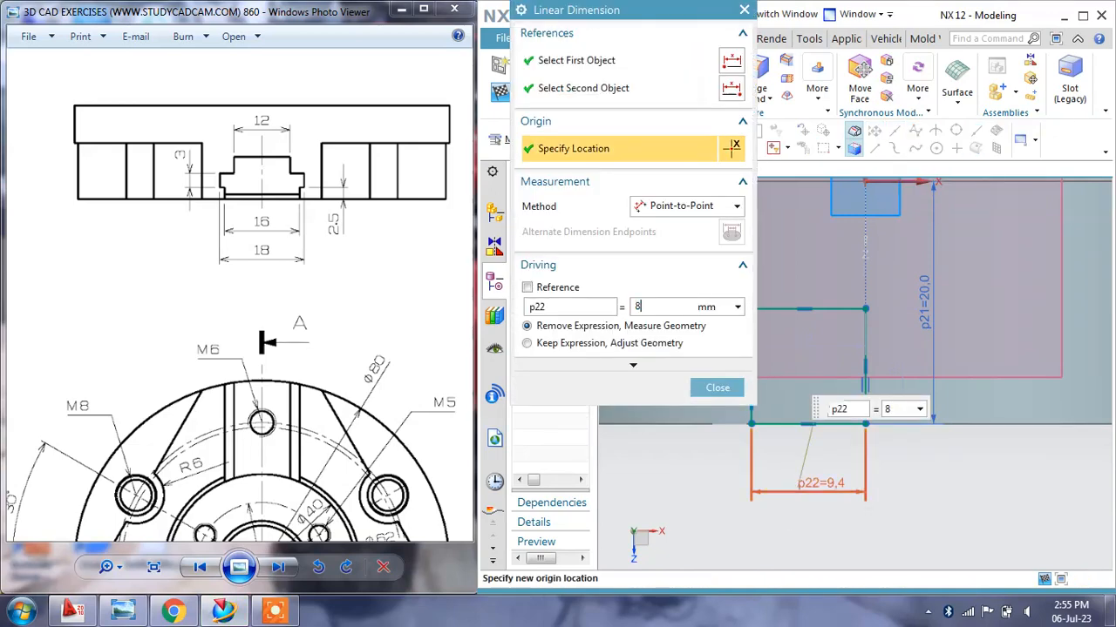
key(Return)
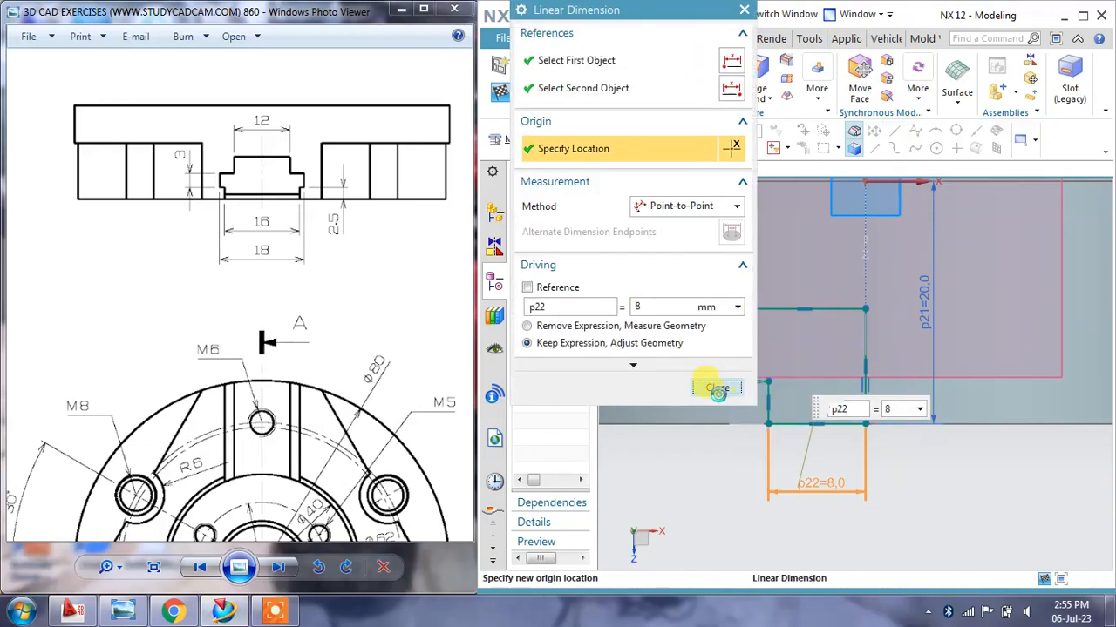
click(718, 388)
Set the height of the profile's lowest step to 2.5 mm and move its dimension clear below the step
click(286, 200)
scroll(297, 195, up, 1)
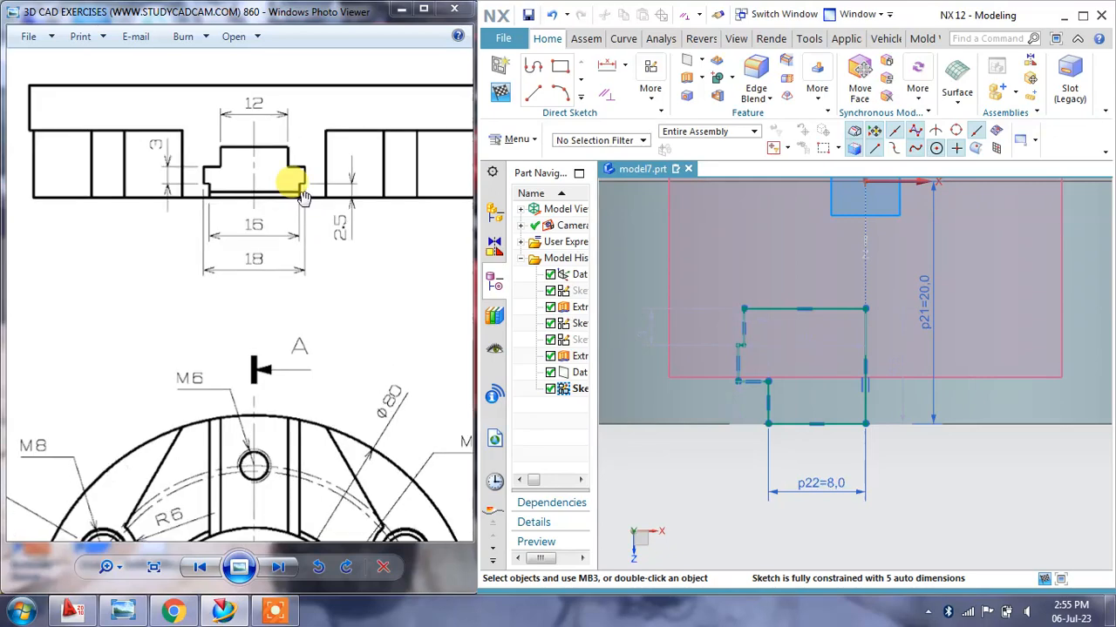
double_click(733, 404)
text(2.5)
key(Return)
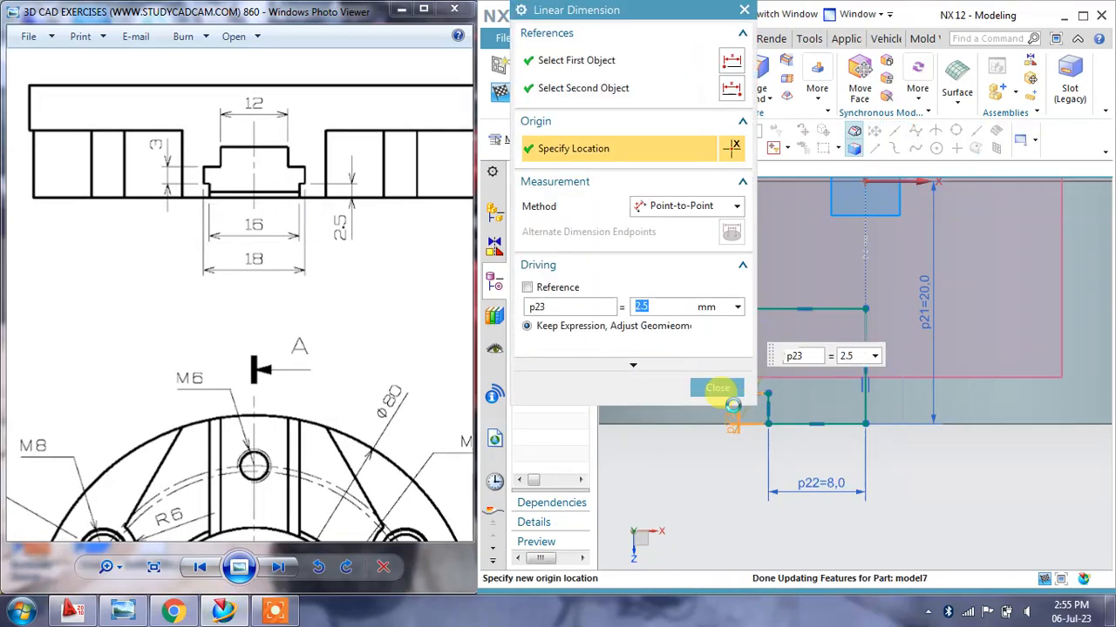
click(717, 388)
scroll(737, 392, up, 2)
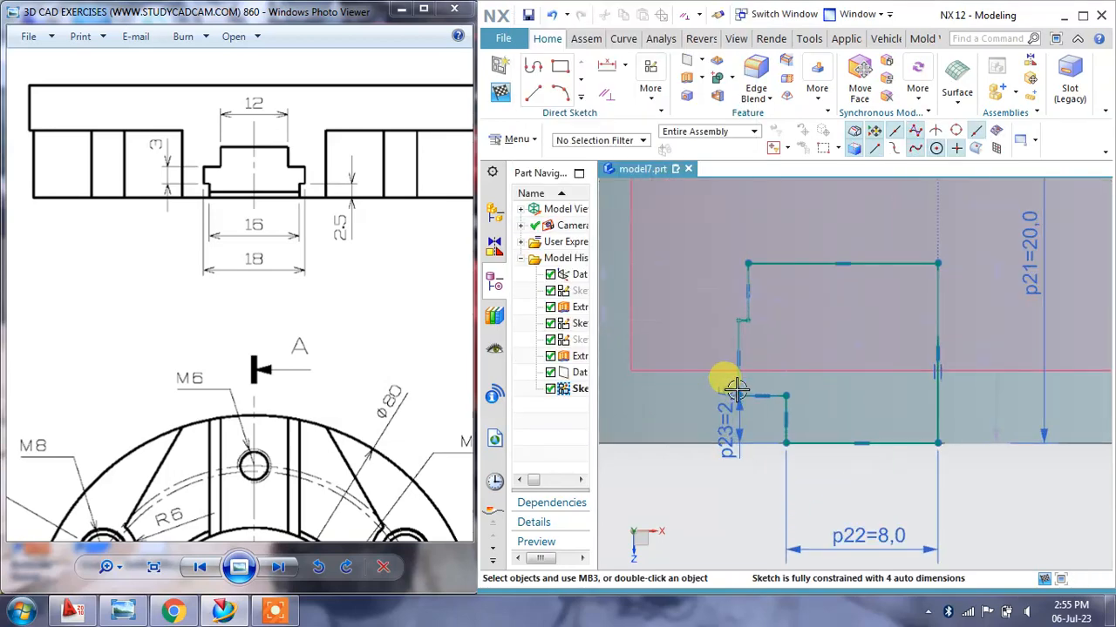
drag(735, 423, 752, 475)
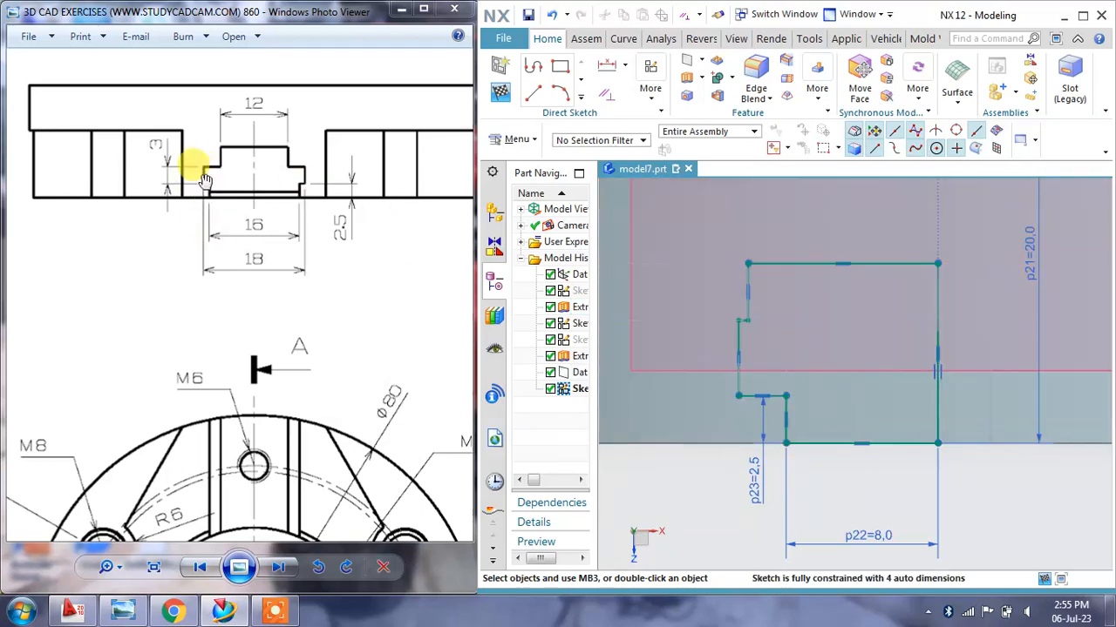
Add a horizontal linear dimension from the profile's outermost vertical line to its closing line, below the 8 mm dimension, and set it to 9 mm
click(624, 67)
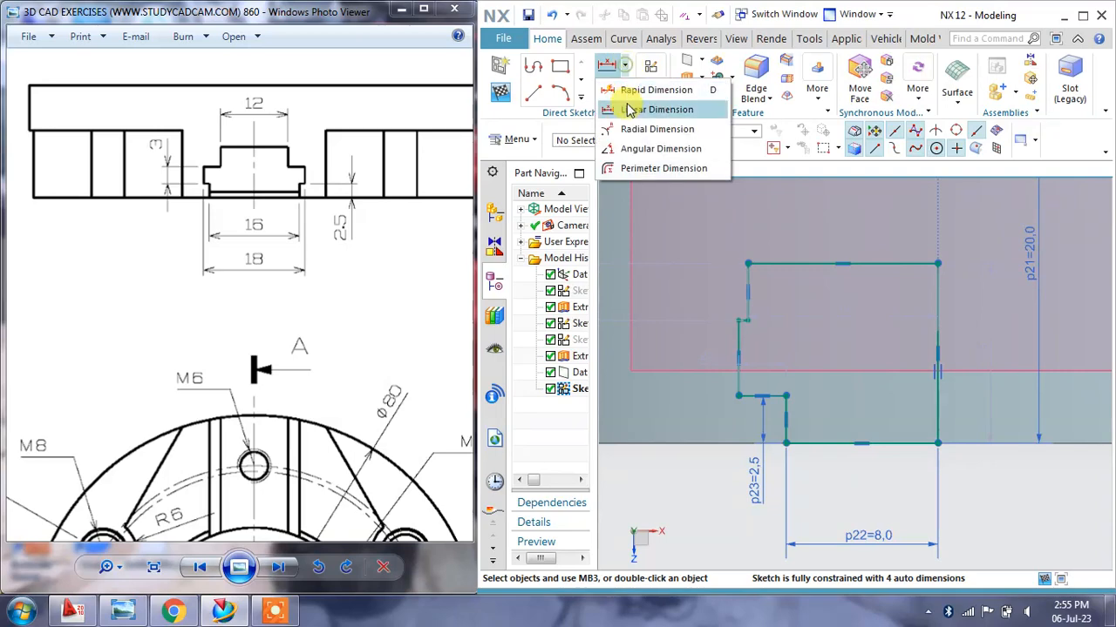
click(640, 110)
drag(636, 10, 546, 12)
click(571, 225)
click(602, 260)
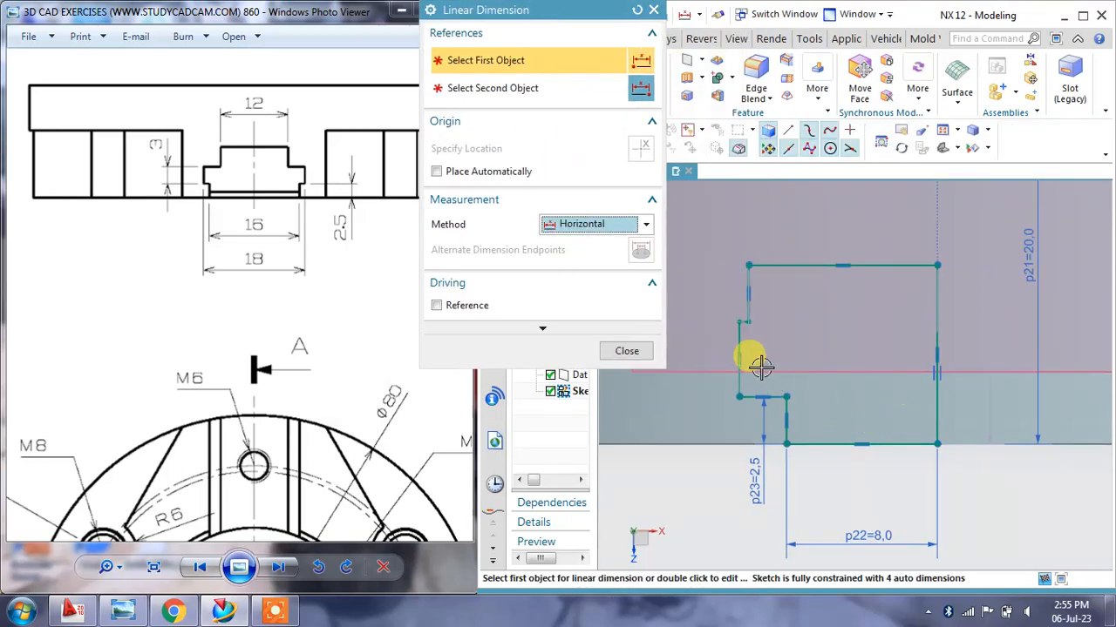
click(735, 358)
scroll(785, 367, down, 2)
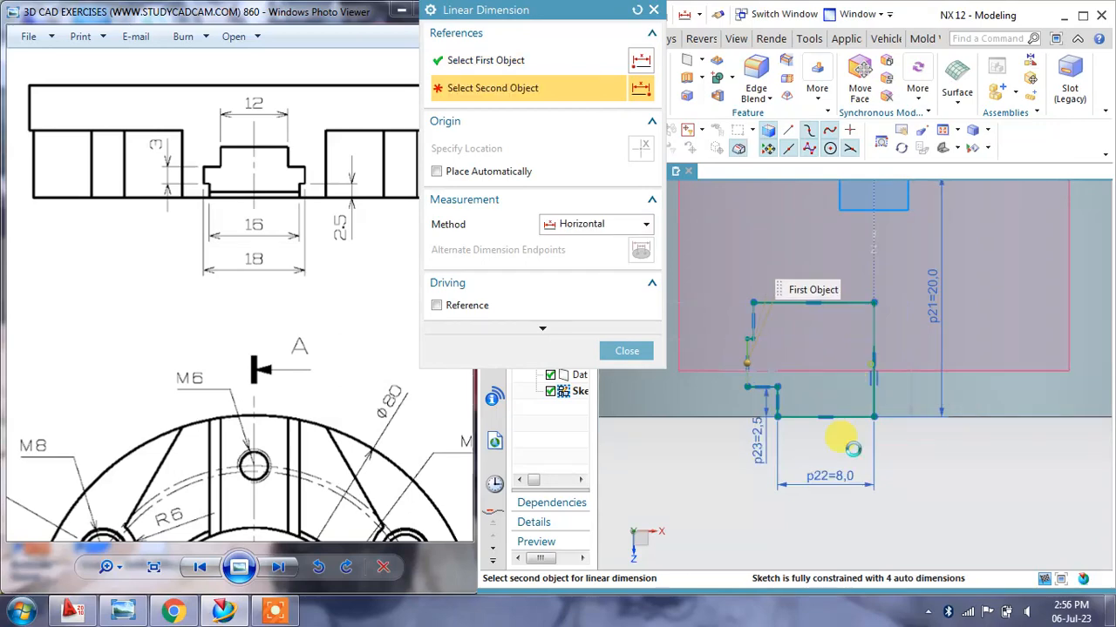
click(802, 514)
click(921, 515)
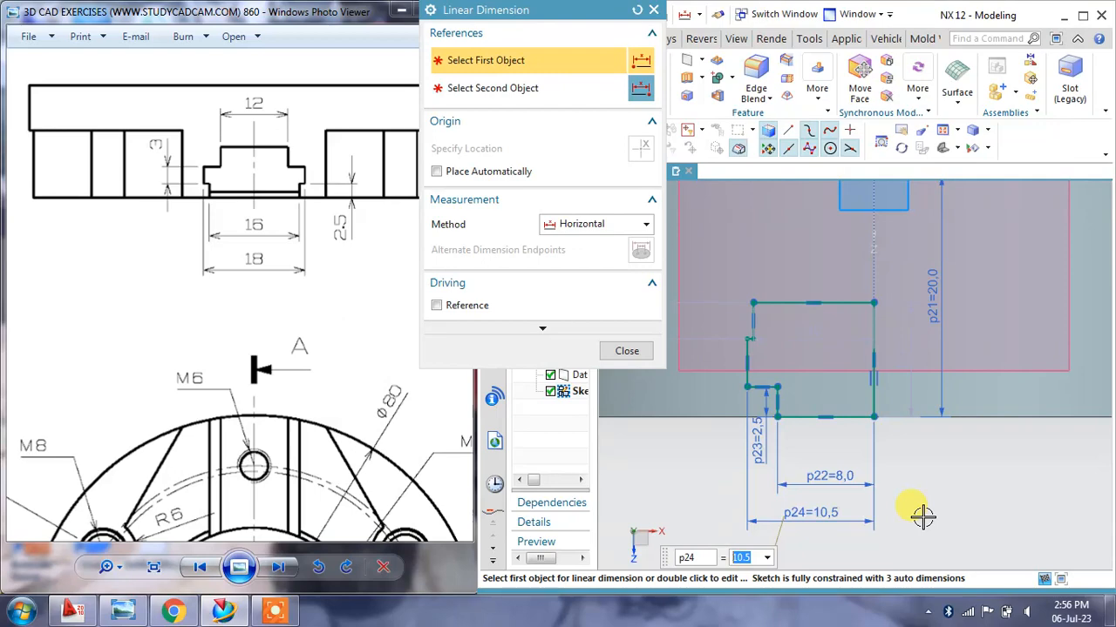
text(9)
key(Return)
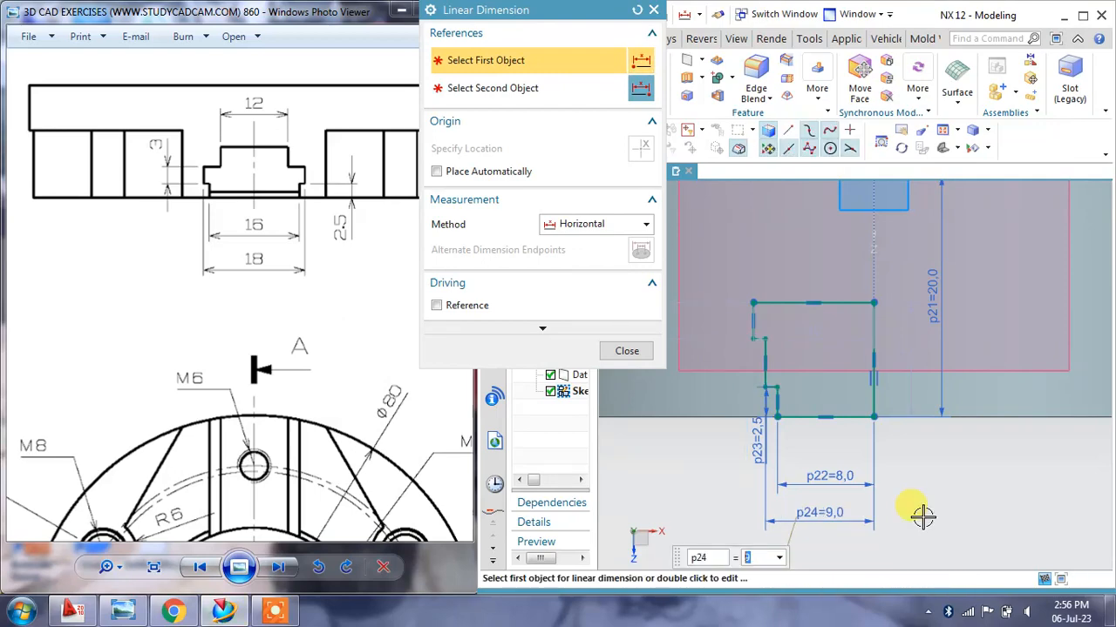
click(626, 350)
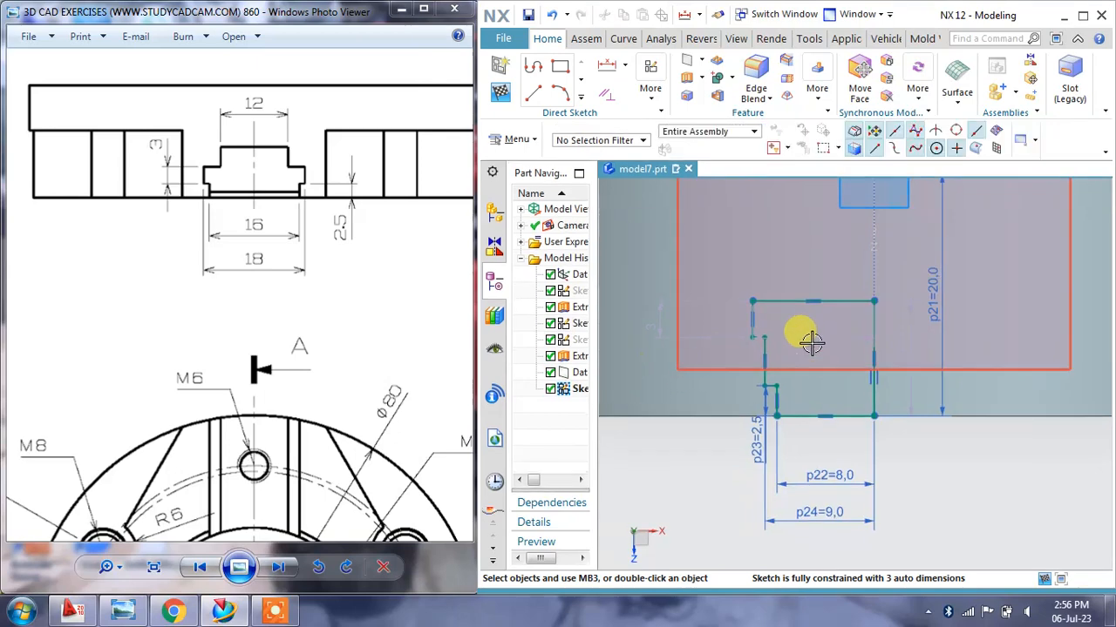
Move the profile's upper vertical line inward past the widest step, then dimension the top line horizontally above the profile at 6 mm
drag(751, 312, 789, 316)
drag(182, 254, 183, 293)
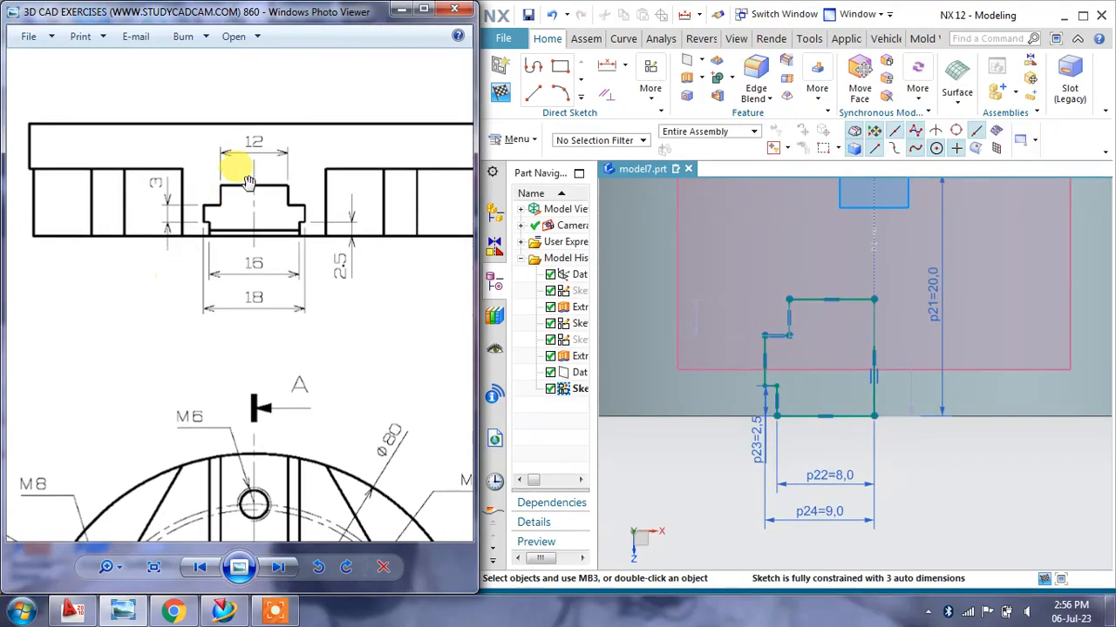
click(624, 65)
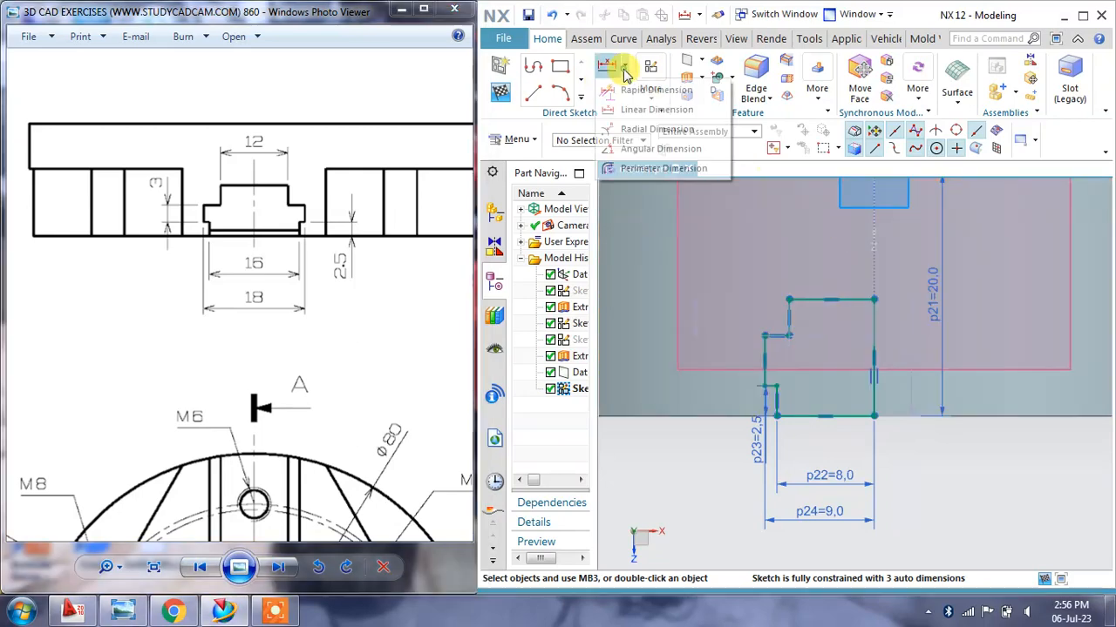
click(630, 109)
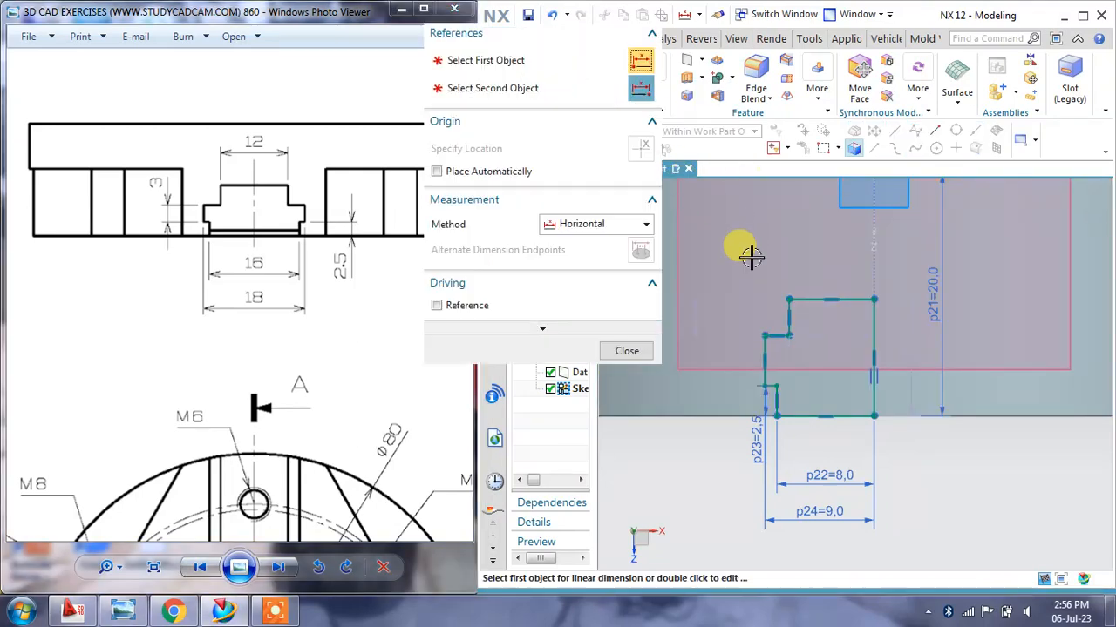
click(803, 296)
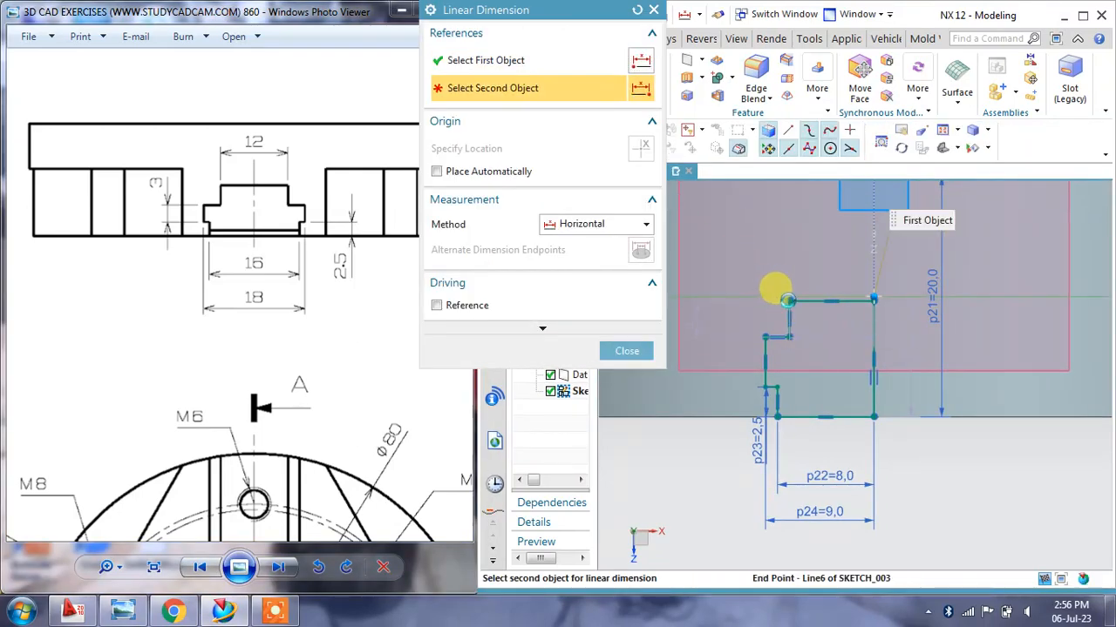
click(786, 300)
click(819, 258)
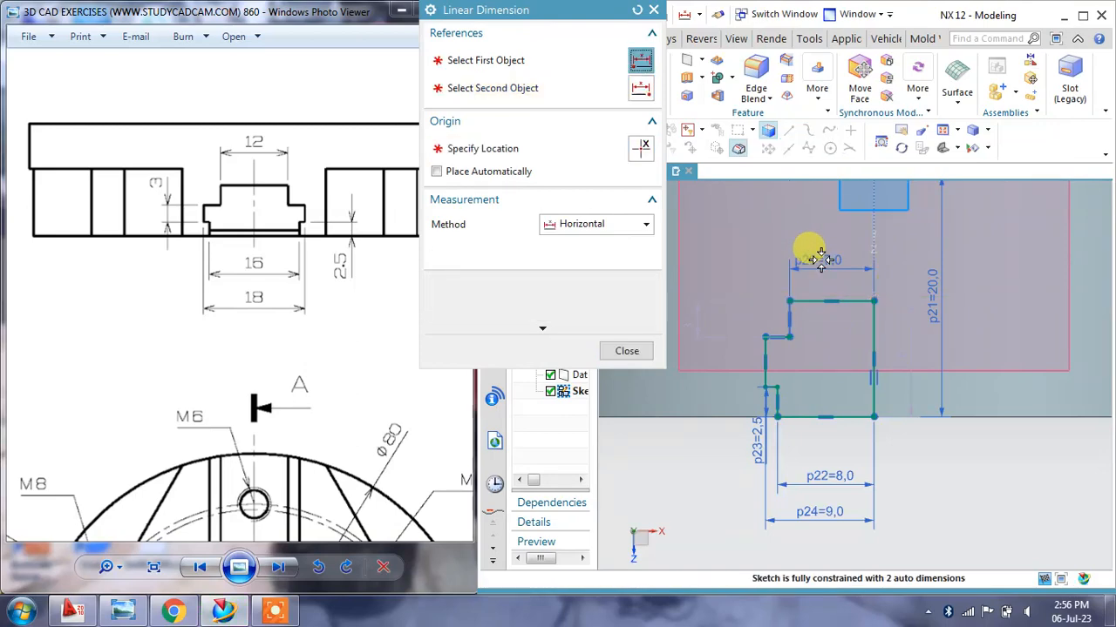
text(6)
key(Return)
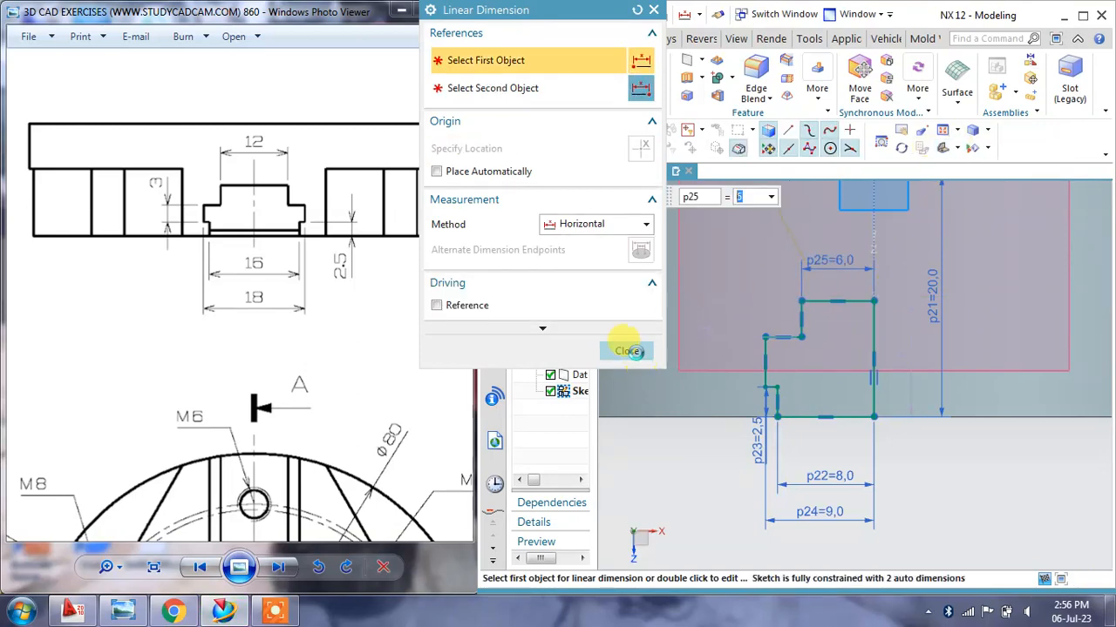
click(635, 352)
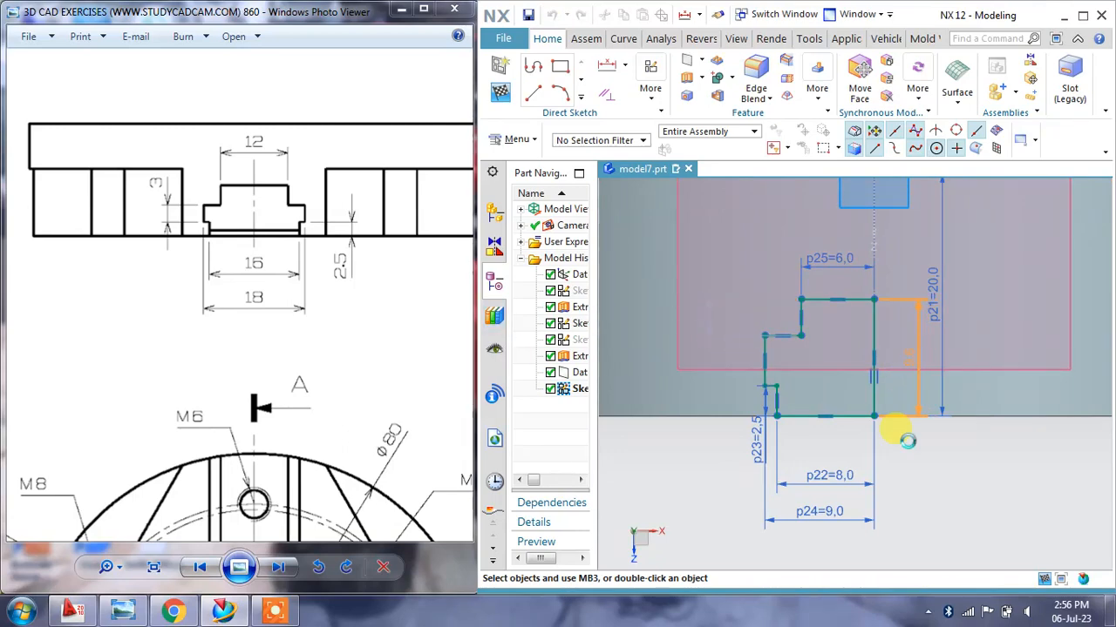
Add a vertical linear dimension to the outermost line of the profile's middle step and set its height to 3 mm
click(250, 218)
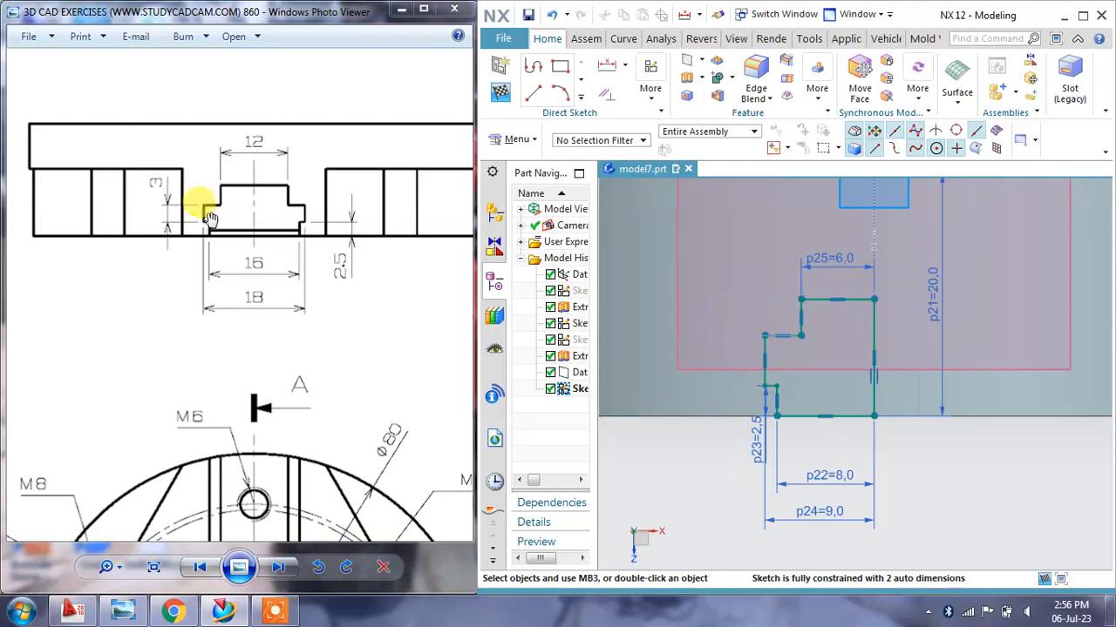
mouse_move(235, 348)
mouse_down()
mouse_move(229, 269)
mouse_move(3, 333)
mouse_up()
mouse_move(341, 278)
mouse_down()
mouse_move(200, 252)
mouse_move(147, 113)
mouse_move(142, 206)
mouse_move(199, 212)
mouse_move(198, 281)
mouse_up()
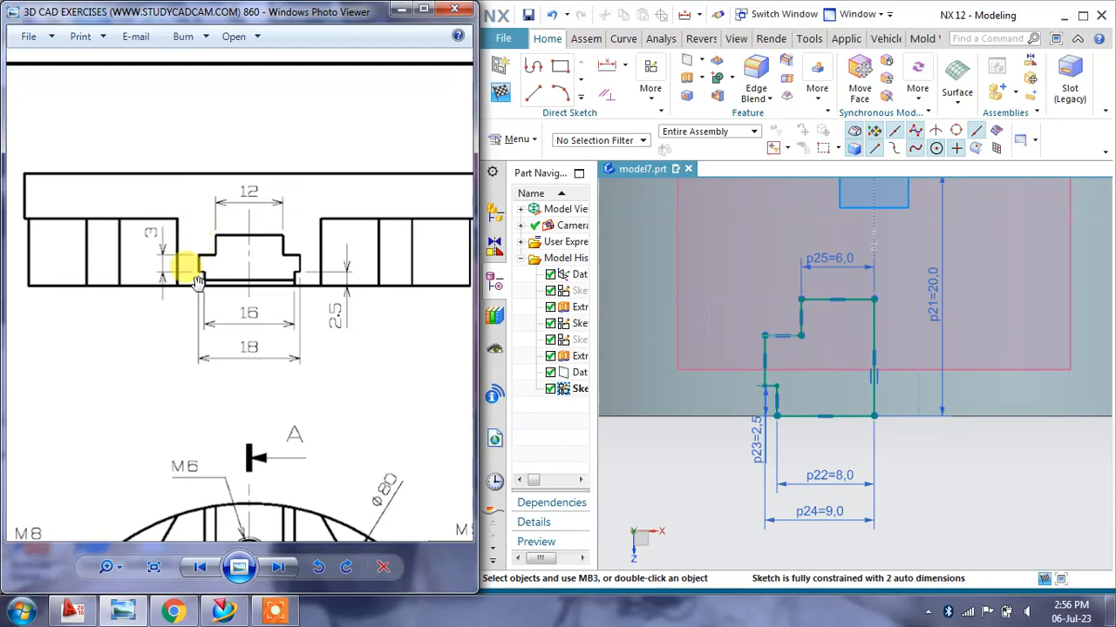
click(651, 77)
click(652, 108)
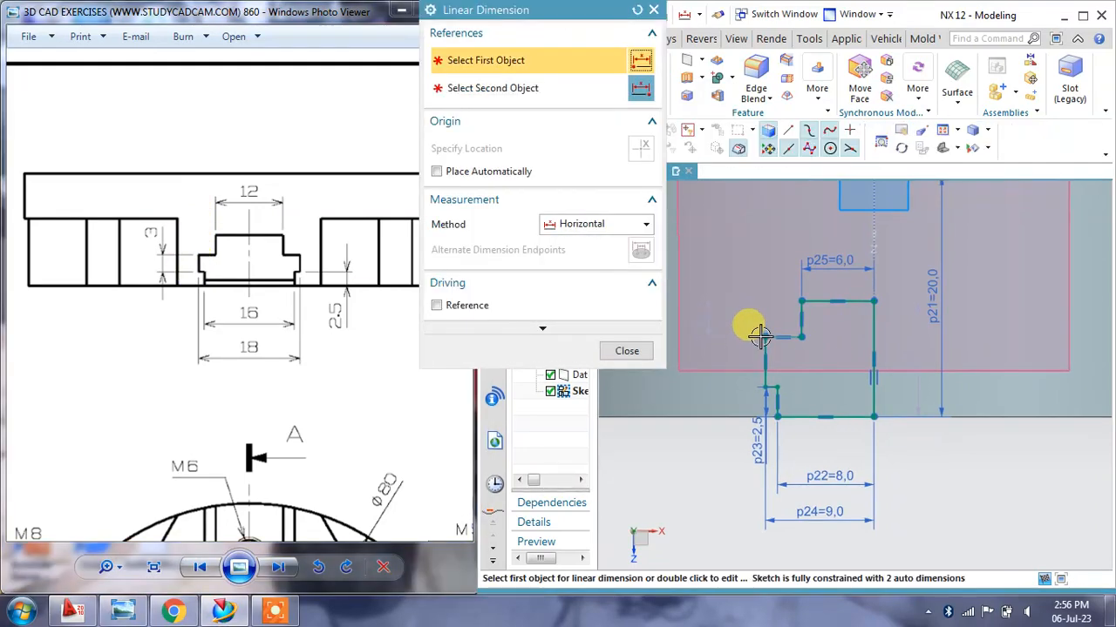
click(578, 224)
click(575, 276)
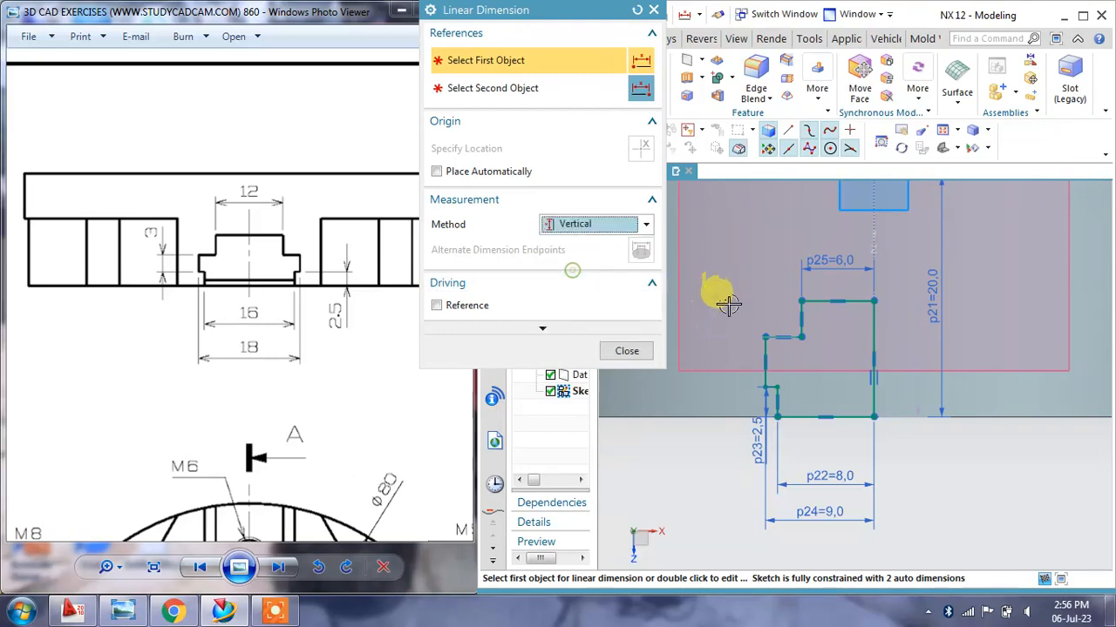
click(765, 337)
click(765, 387)
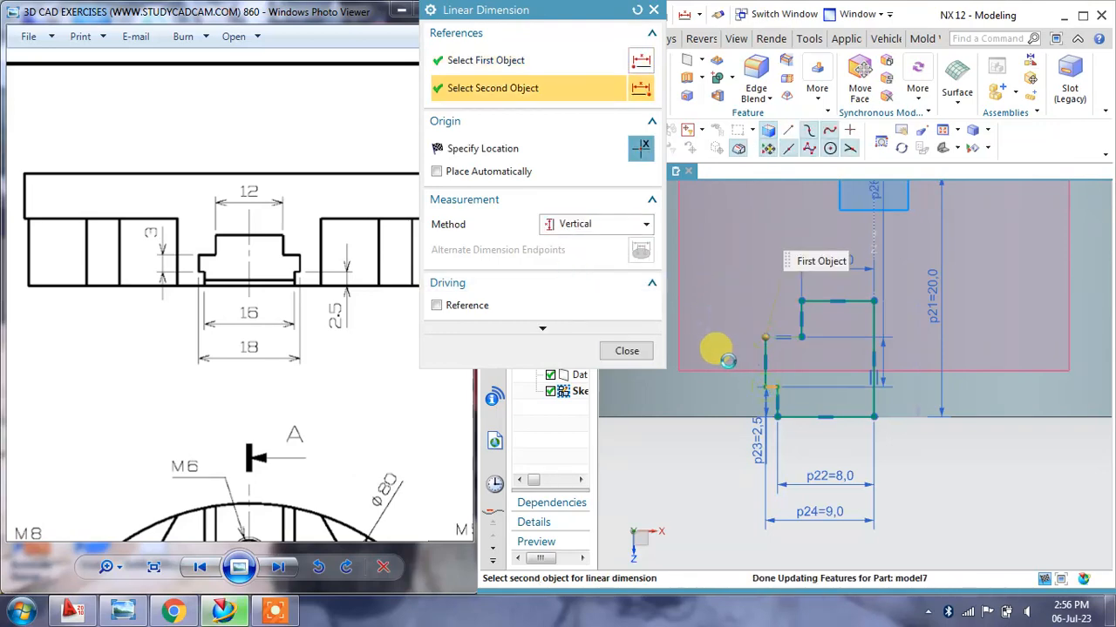
click(718, 359)
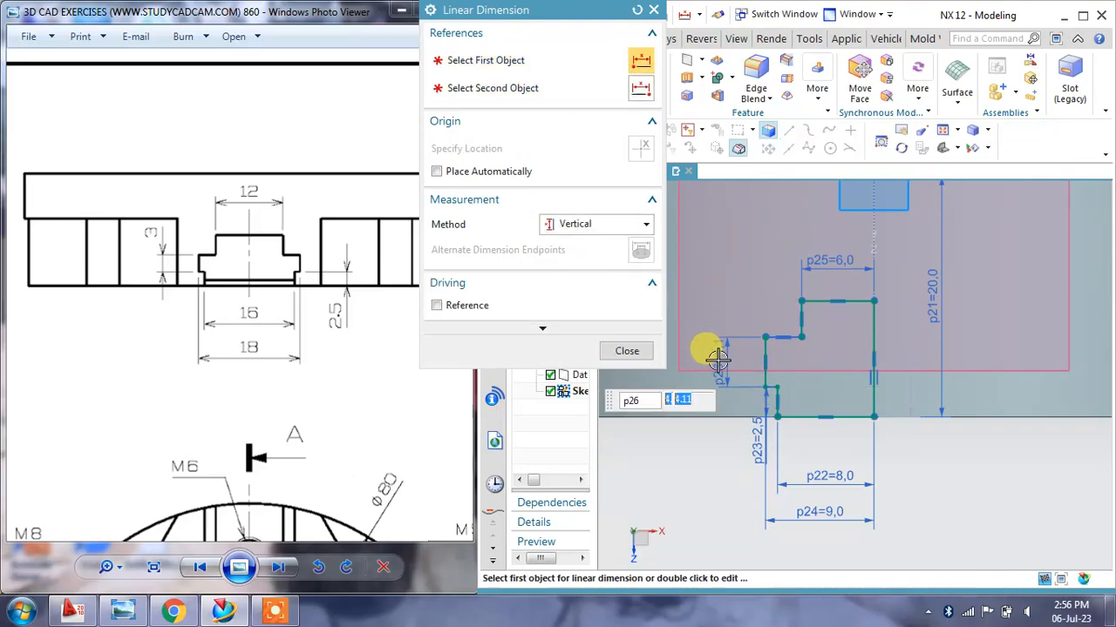
click(634, 352)
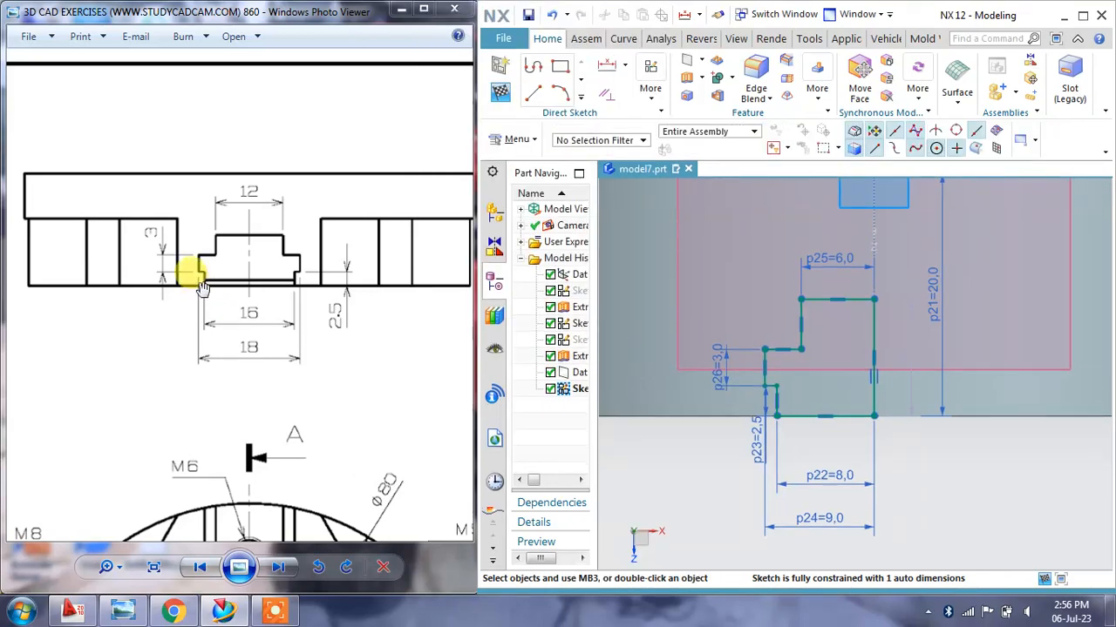
Examine the exercise drawing's front, plan and section views for the height of the slot's uppermost step
scroll(200, 274, up, 2)
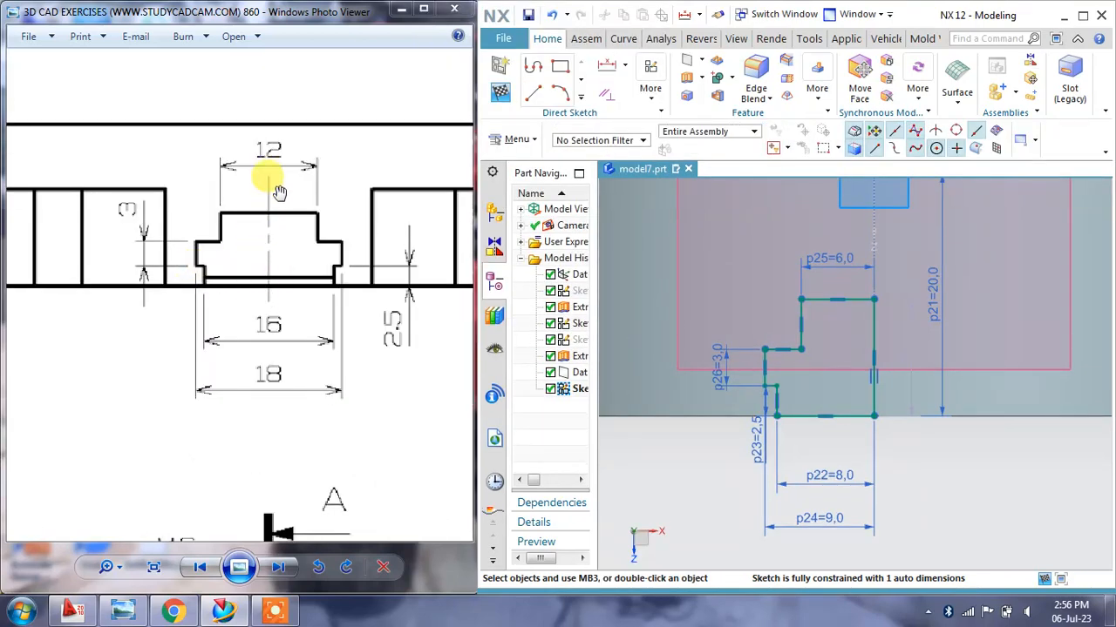
scroll(281, 331, down, 2)
scroll(291, 202, down, 4)
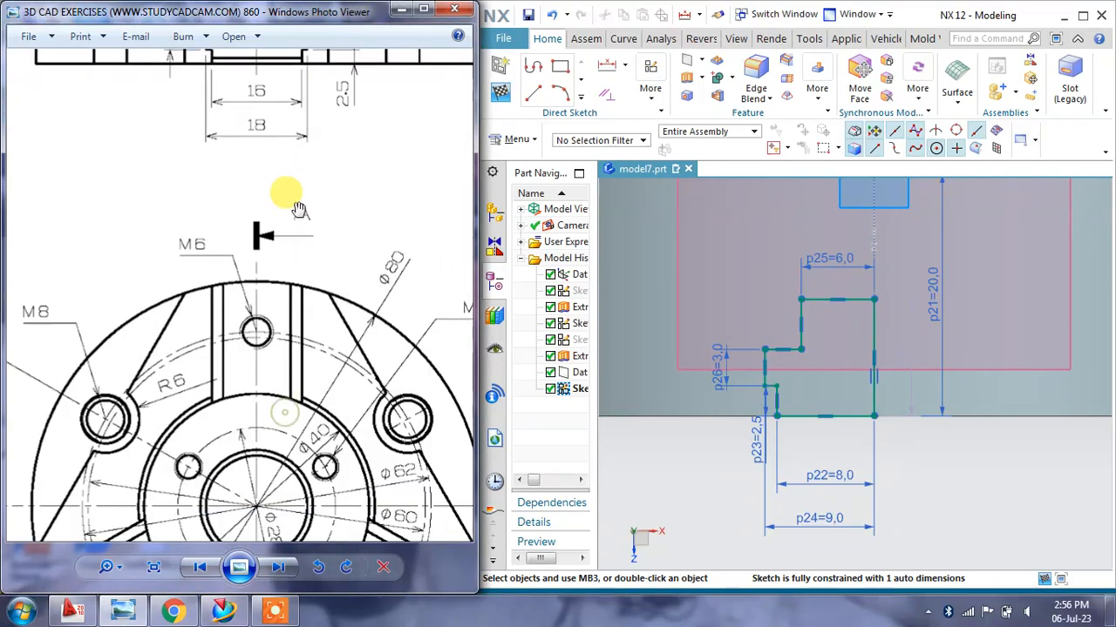
scroll(305, 399, up, 3)
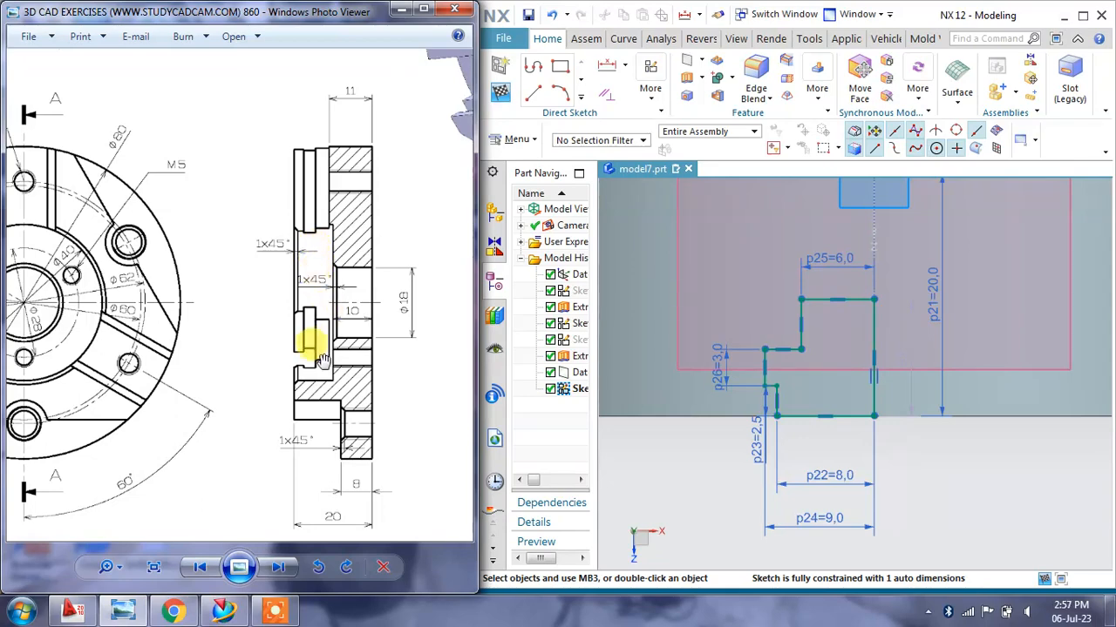
drag(243, 253, 359, 457)
drag(206, 259, 273, 363)
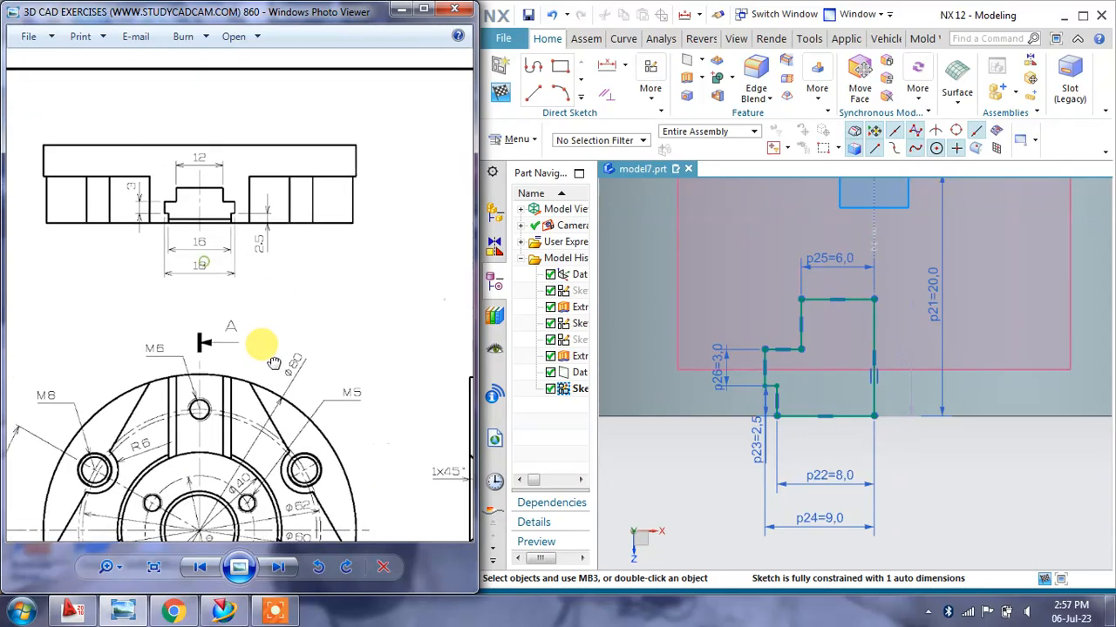
scroll(186, 212, up, 3)
drag(173, 191, 198, 227)
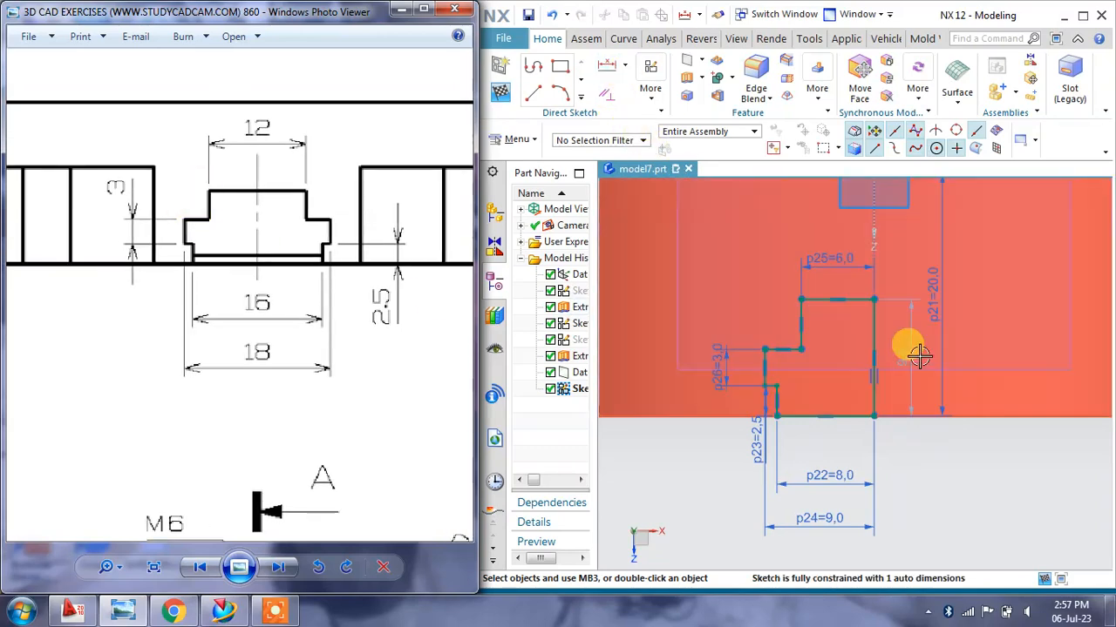
Add a vertical linear dimension to the profile's uppermost step, placed beside it, and set its height to 4 mm
click(625, 70)
click(640, 104)
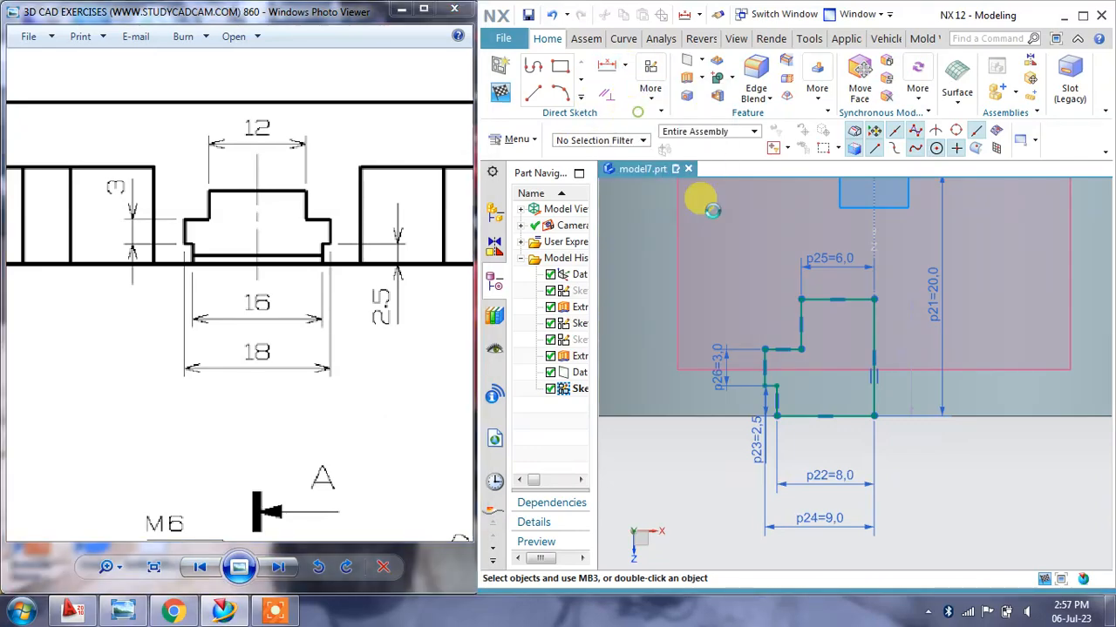
click(796, 316)
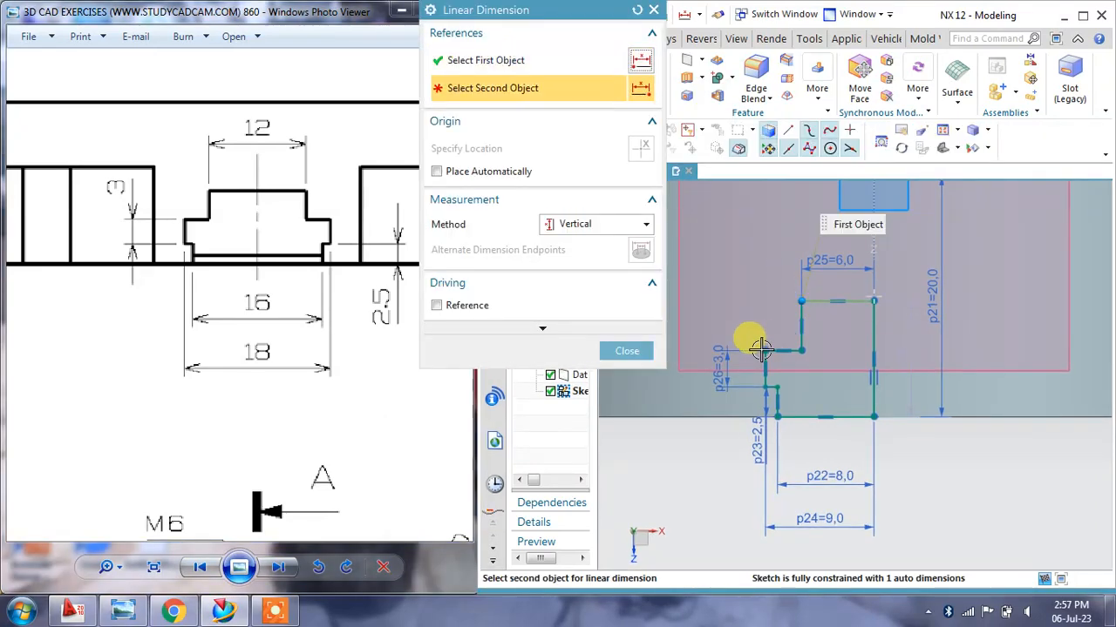
click(751, 316)
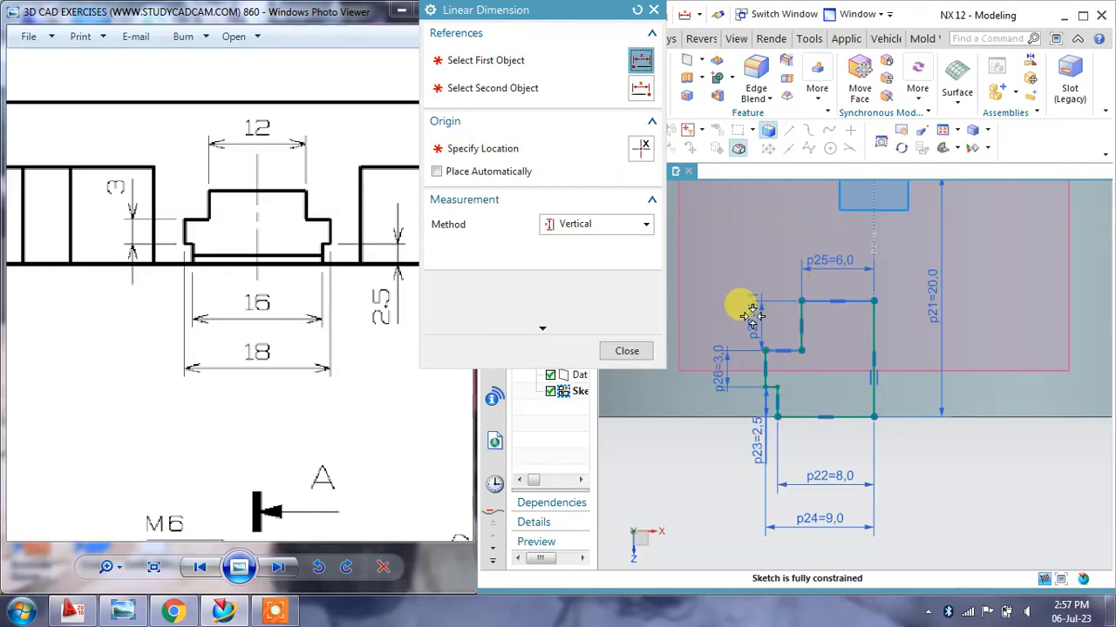
click(741, 306)
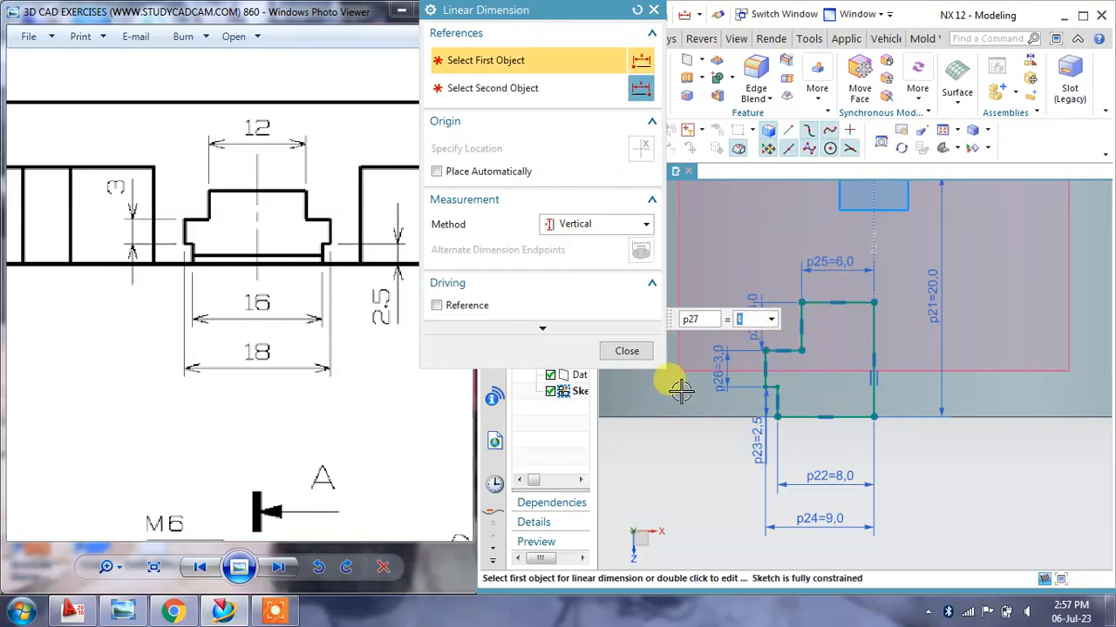
click(645, 353)
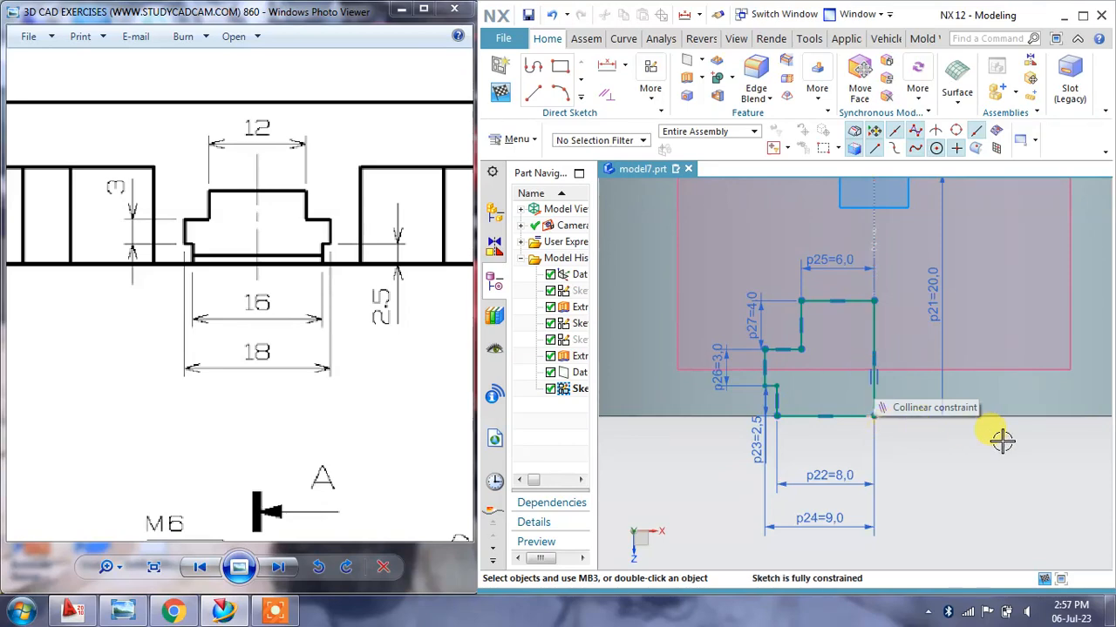
Convert the profile's vertical closing line on the Y axis to a reference line
click(875, 345)
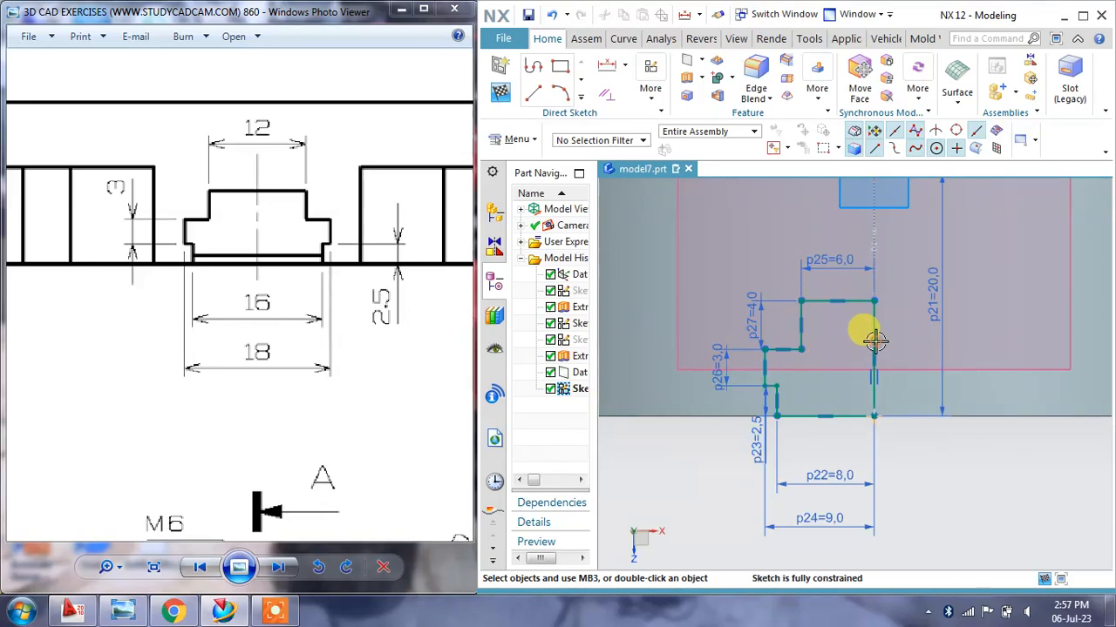
click(902, 369)
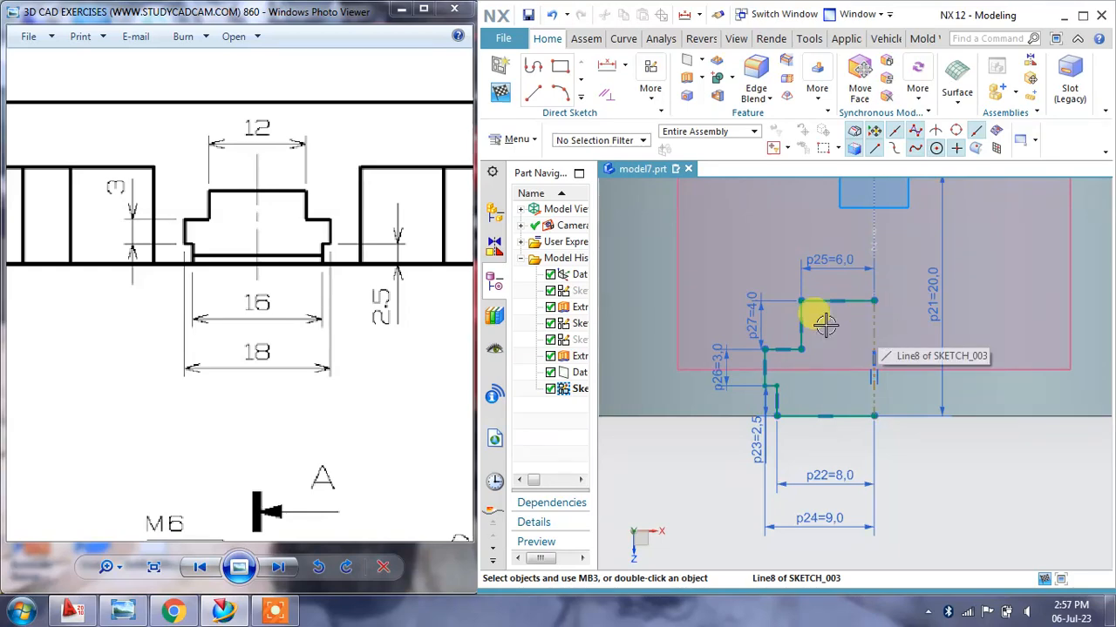
Mirror the seven lines of the half slot profile about the vertical reference line, and finish the sketch
click(582, 97)
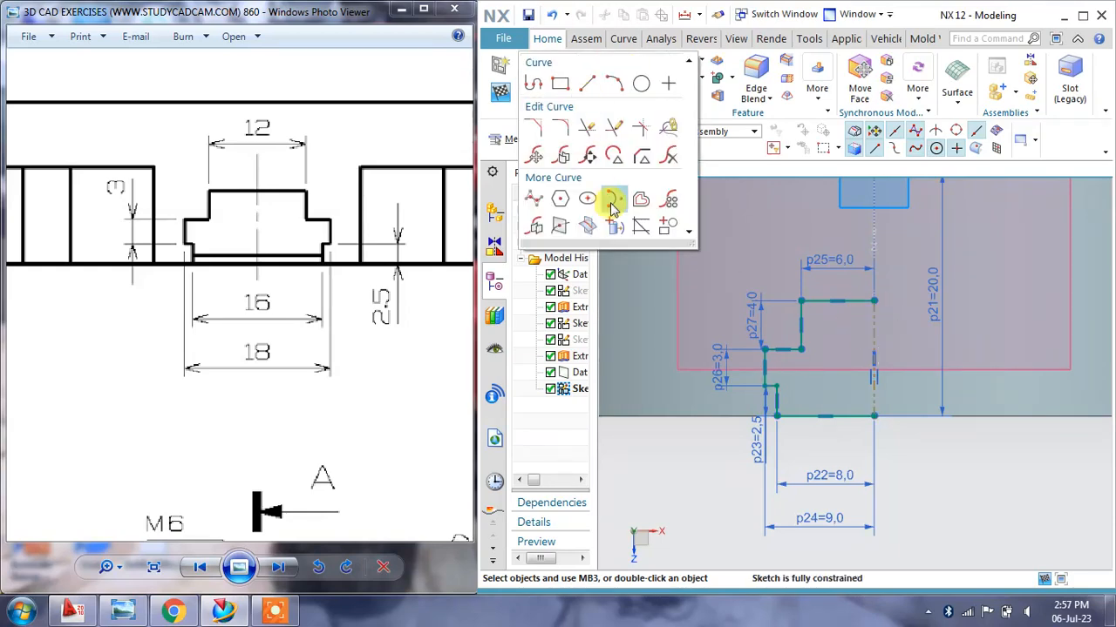
click(535, 227)
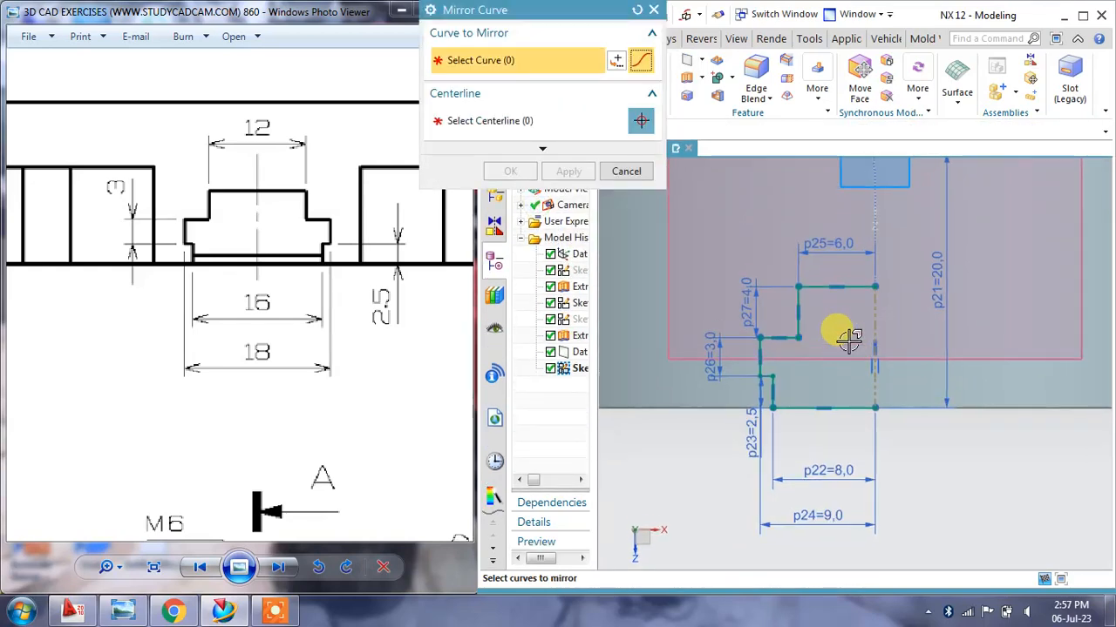
click(814, 287)
click(799, 309)
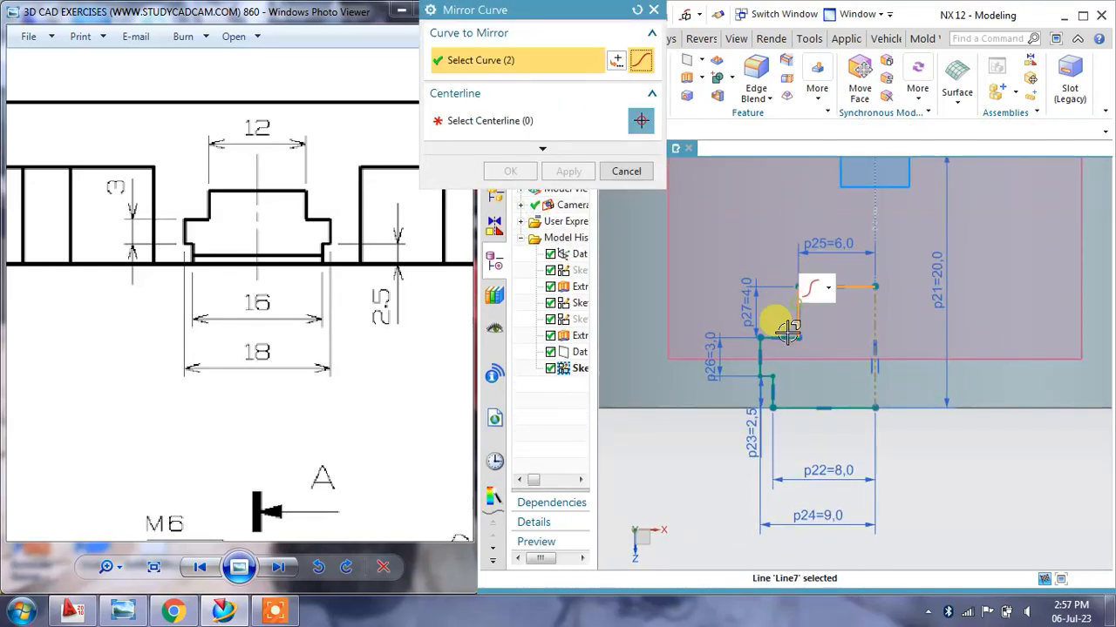
click(788, 338)
click(754, 351)
click(756, 375)
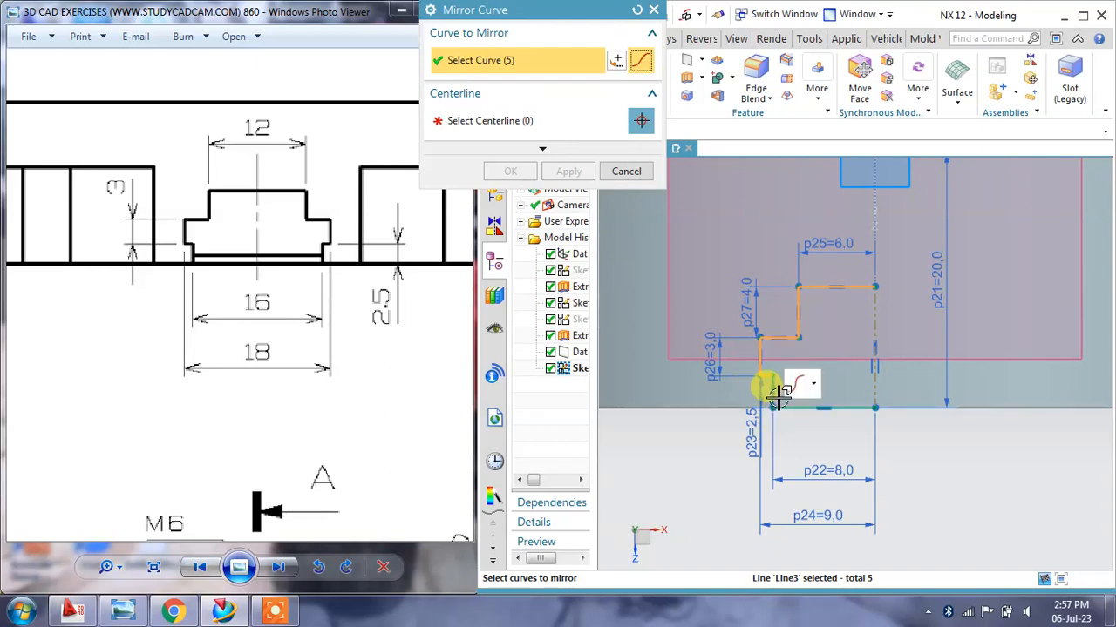
click(792, 404)
click(797, 407)
click(523, 123)
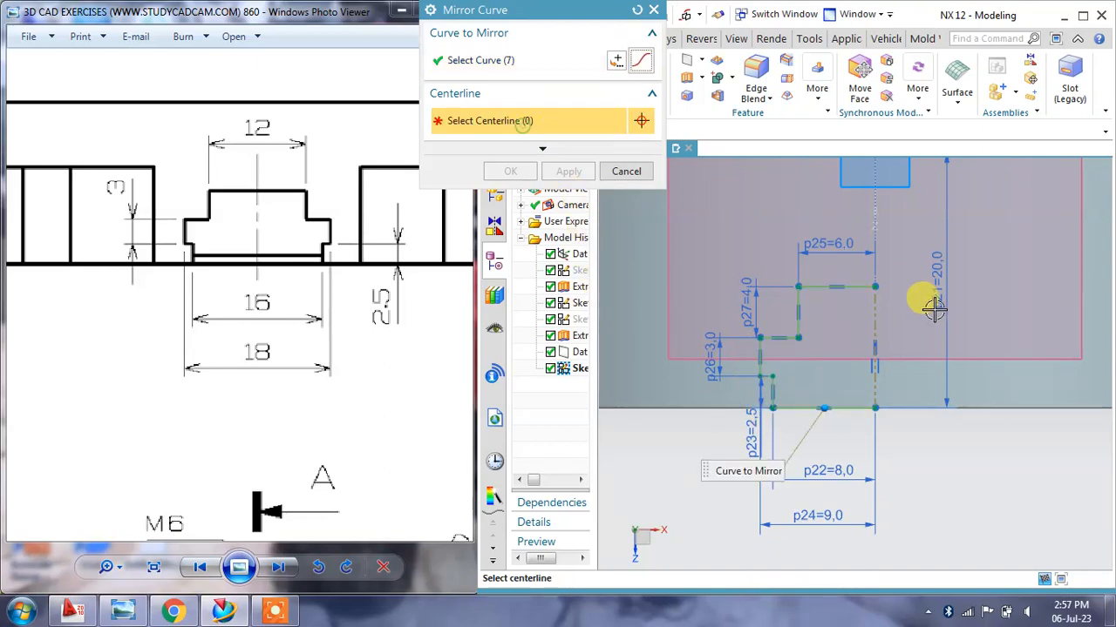
click(875, 312)
click(569, 171)
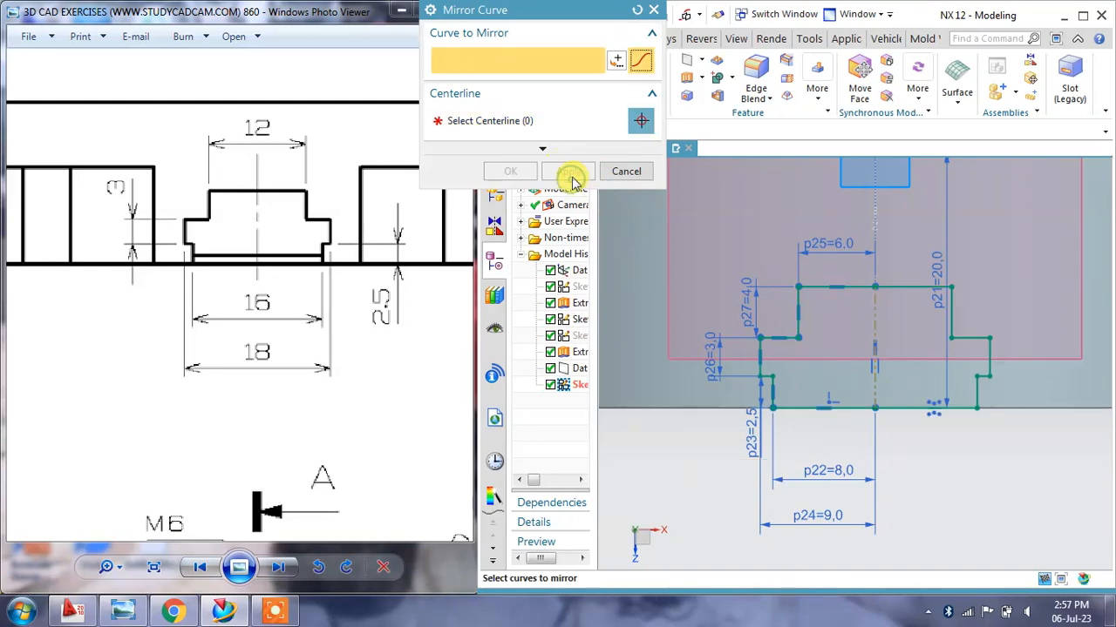
click(621, 171)
click(504, 89)
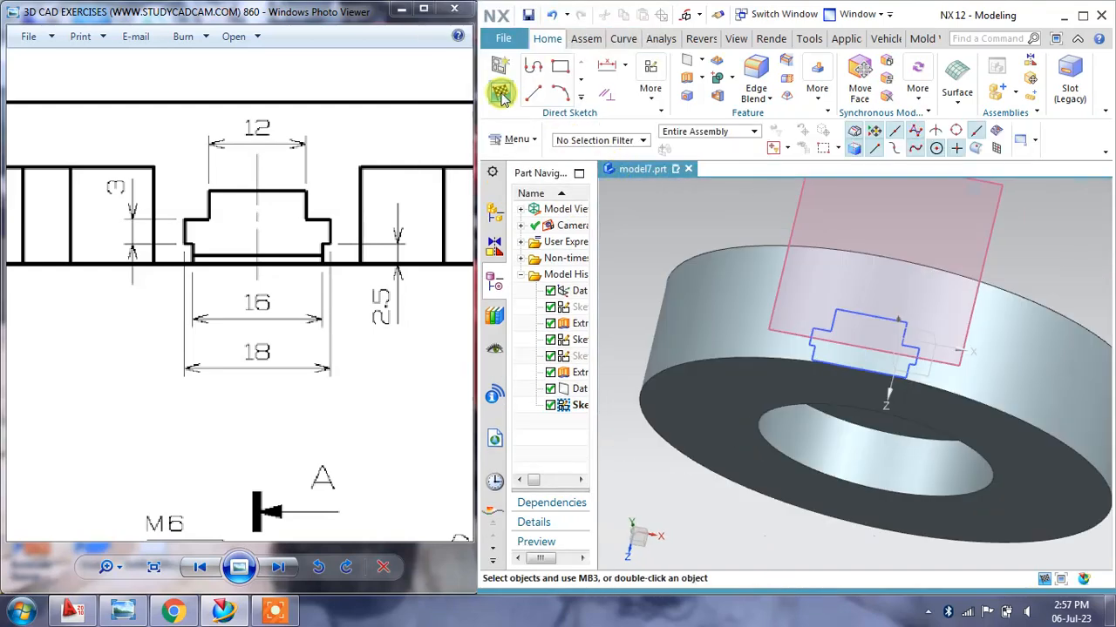
Start a subtracting extrude of the stepped slot profile and reverse its direction to point into the ring
middle_drag(798, 293, 923, 261)
scroll(924, 262, up, 2)
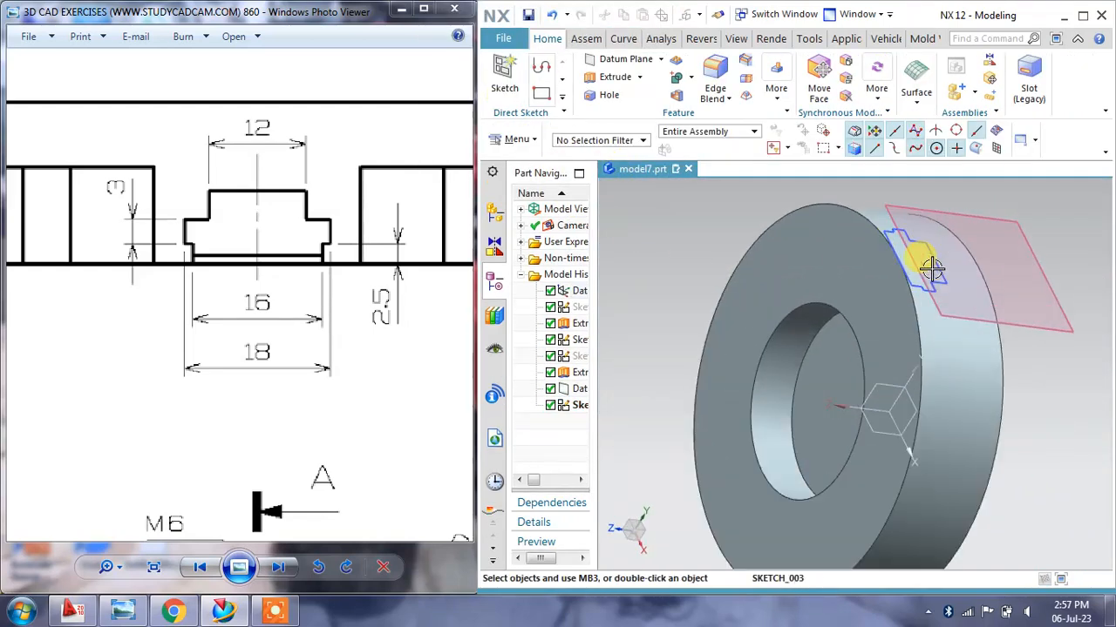
click(595, 78)
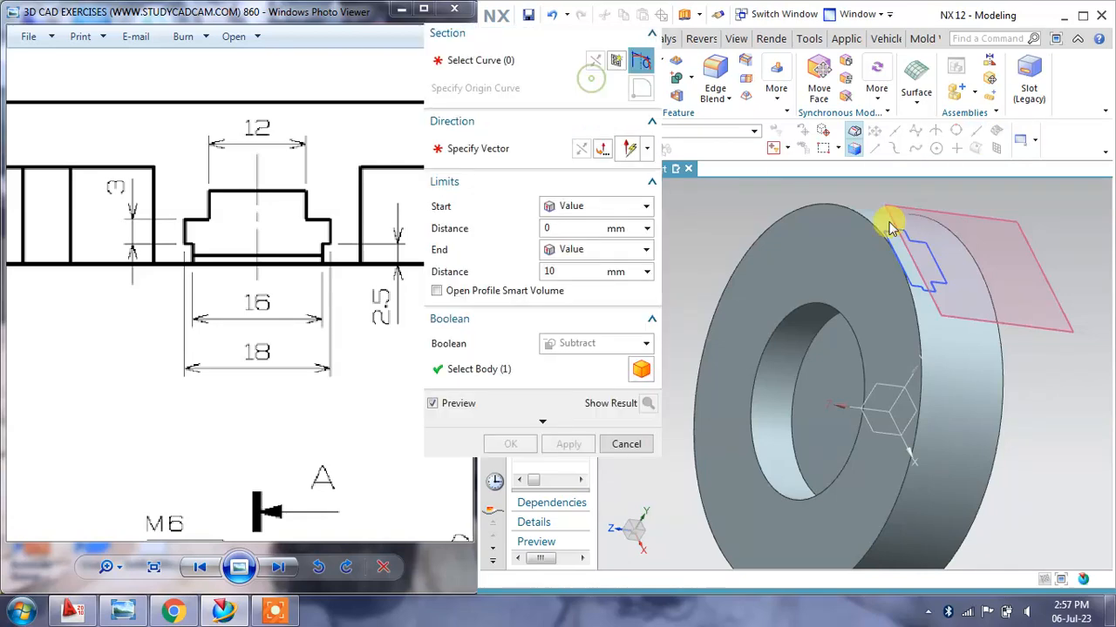
click(924, 256)
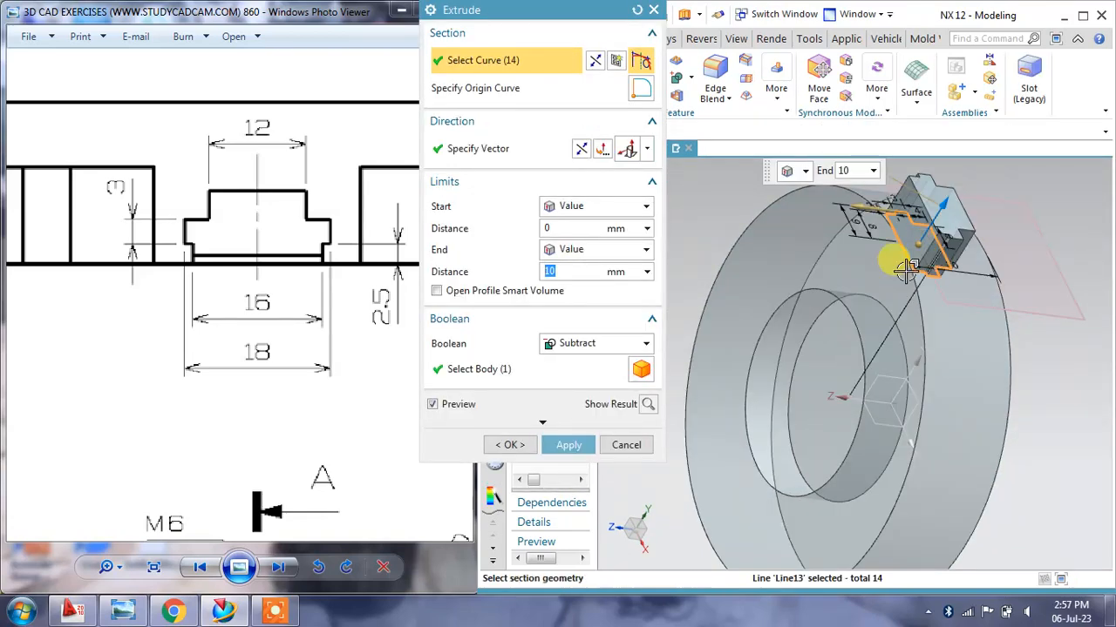
click(580, 150)
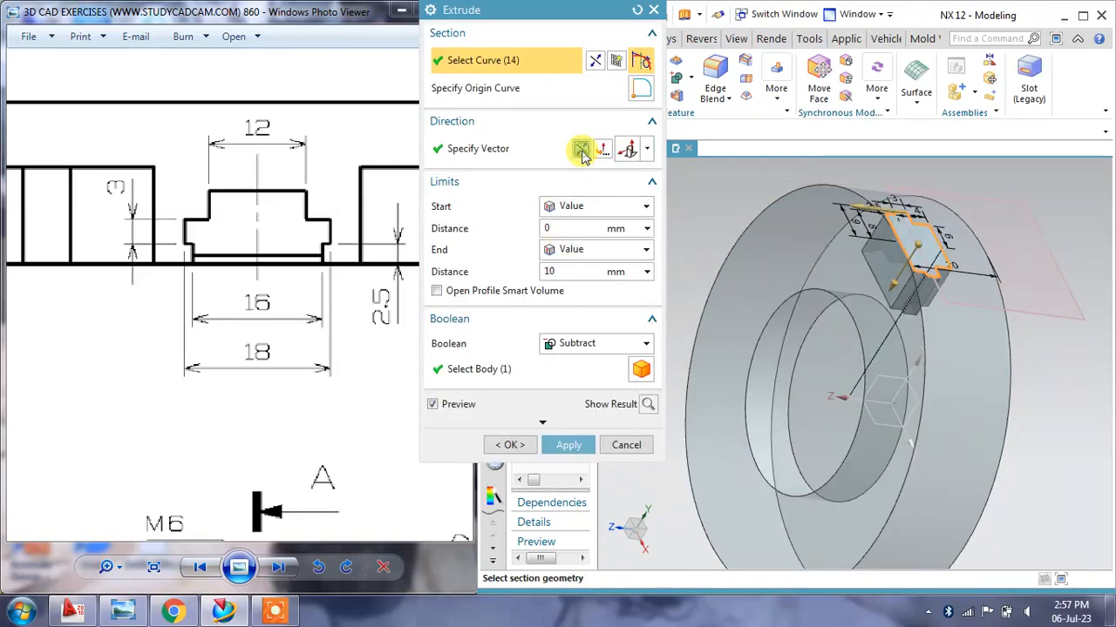
Try the Until Next end limit for the slot cut, and return the end limit to Value
click(568, 256)
click(573, 298)
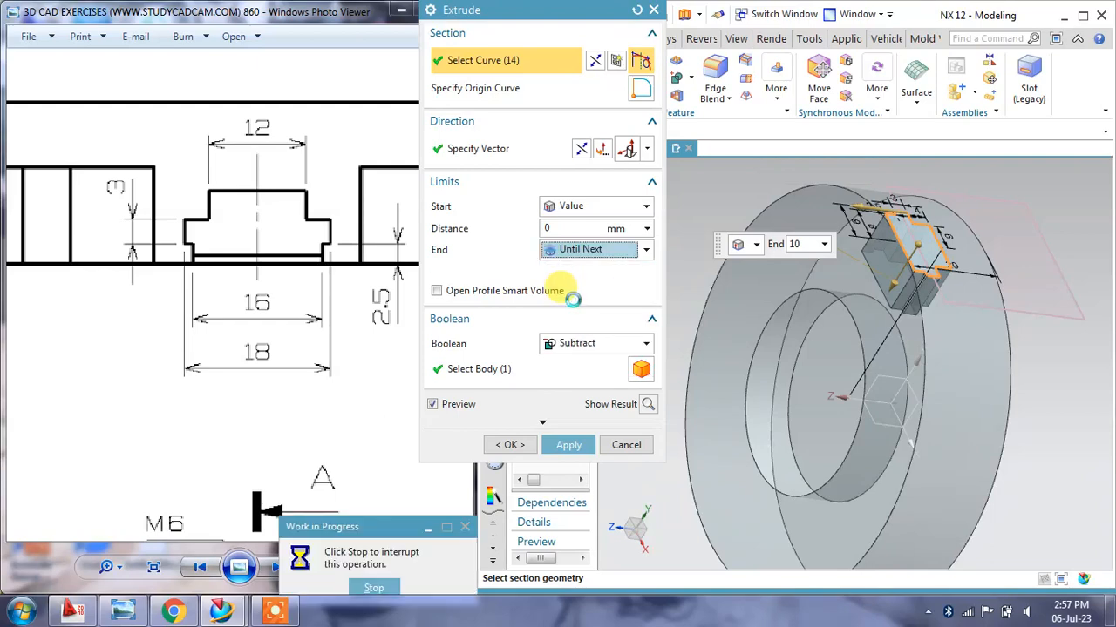
middle_drag(776, 313, 851, 319)
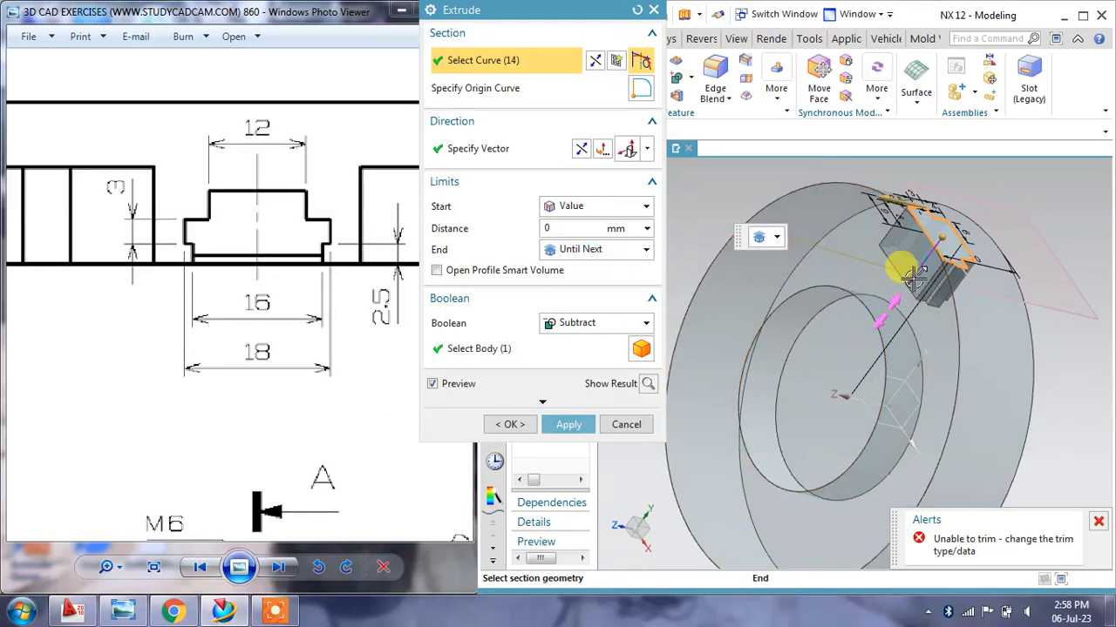
middle_drag(902, 257, 959, 244)
click(589, 249)
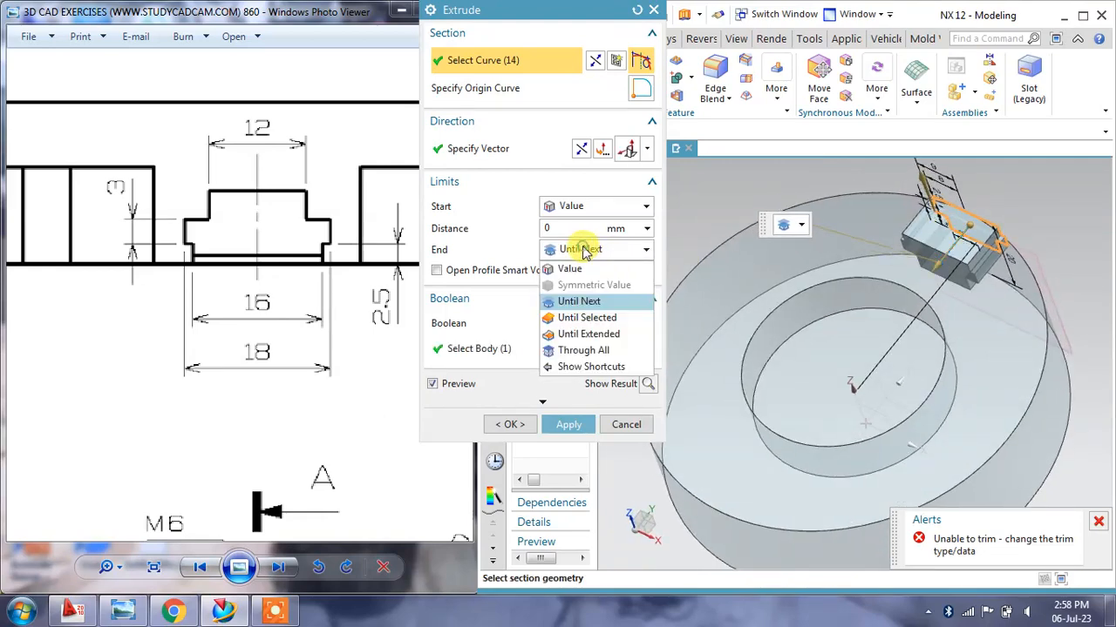
click(569, 269)
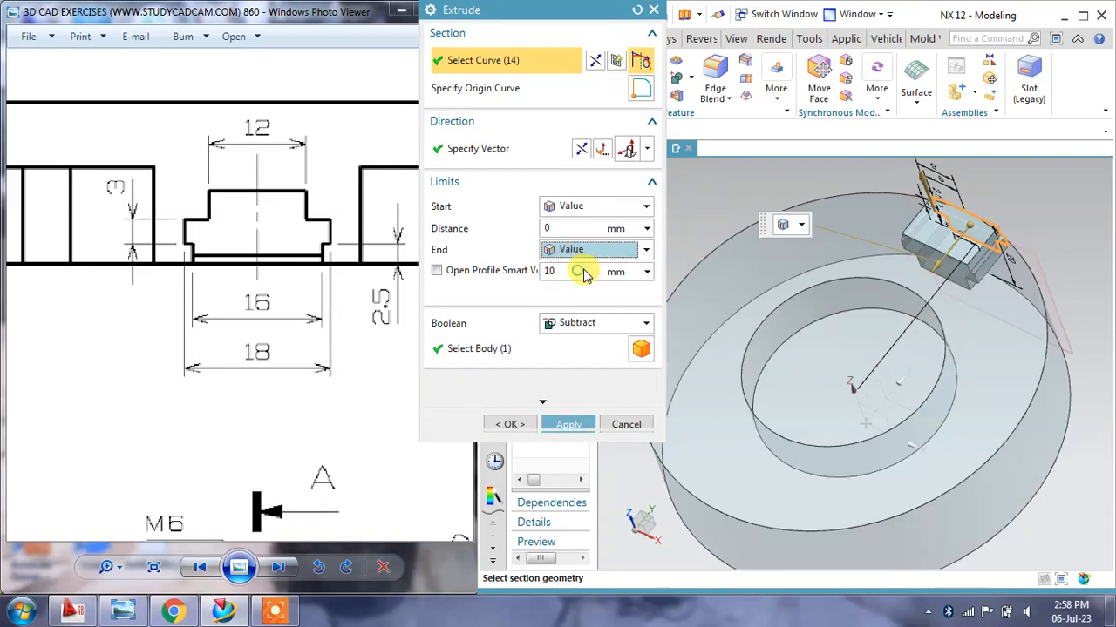
Set the slot cut's end distance to 32 mm and apply the subtraction from the ring
drag(935, 269, 740, 386)
click(567, 446)
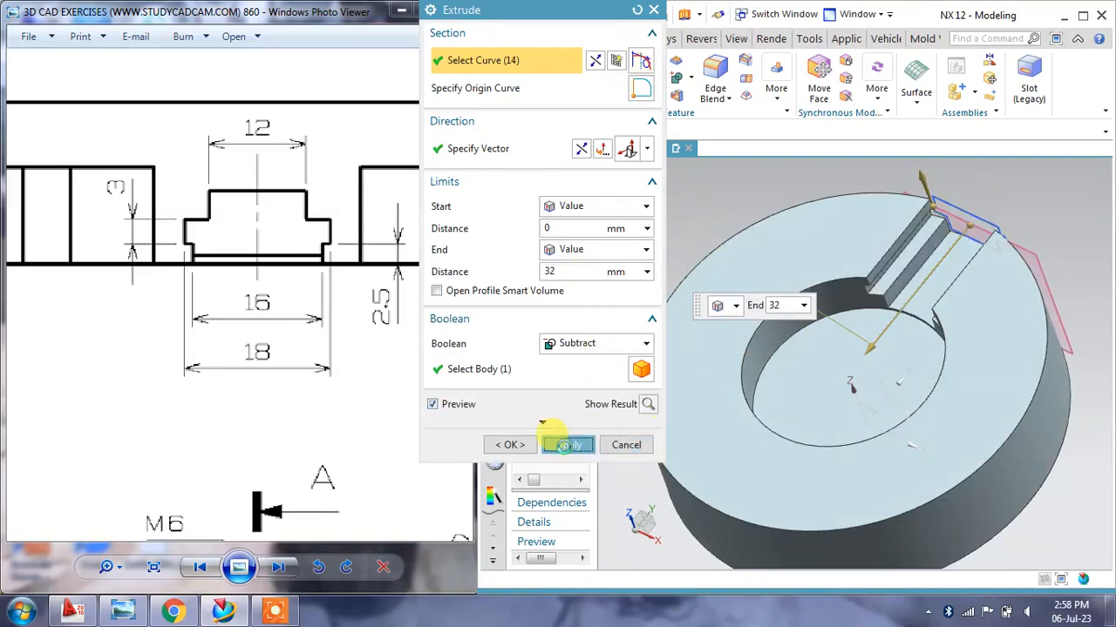
click(621, 449)
Hide the slot's profile sketch and the datum plane it was drawn on
mouse_move(942, 244)
middle_down()
mouse_move(884, 244)
mouse_move(929, 251)
middle_up()
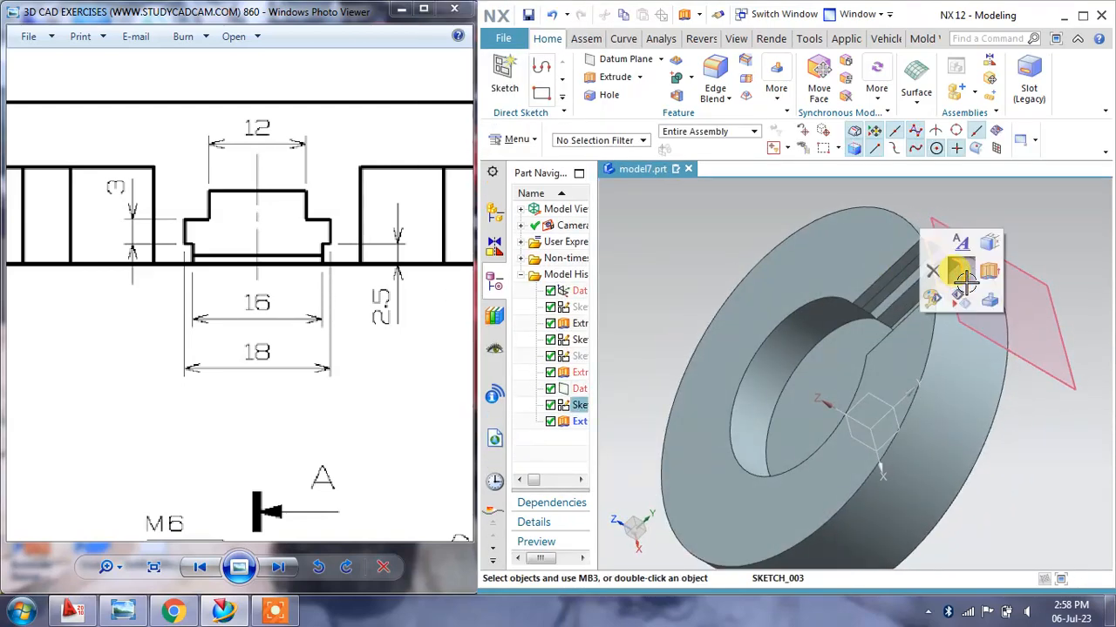
right_drag(1058, 358, 1056, 397)
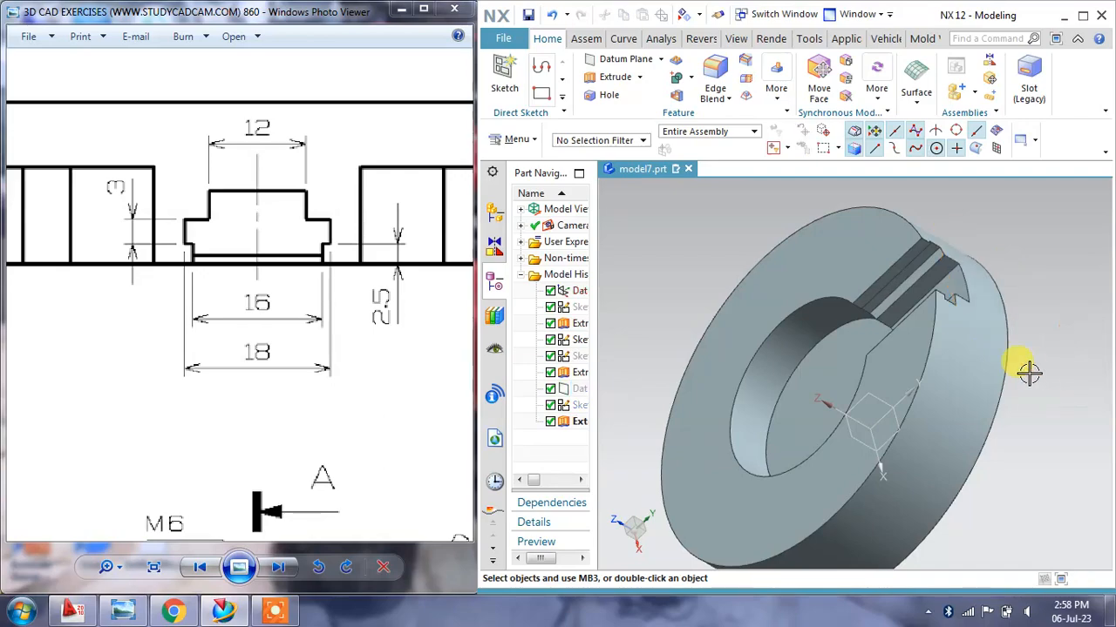
scroll(1030, 373, up, 1)
mouse_move(1029, 373)
middle_down()
mouse_move(977, 308)
mouse_move(993, 341)
mouse_move(963, 314)
middle_up()
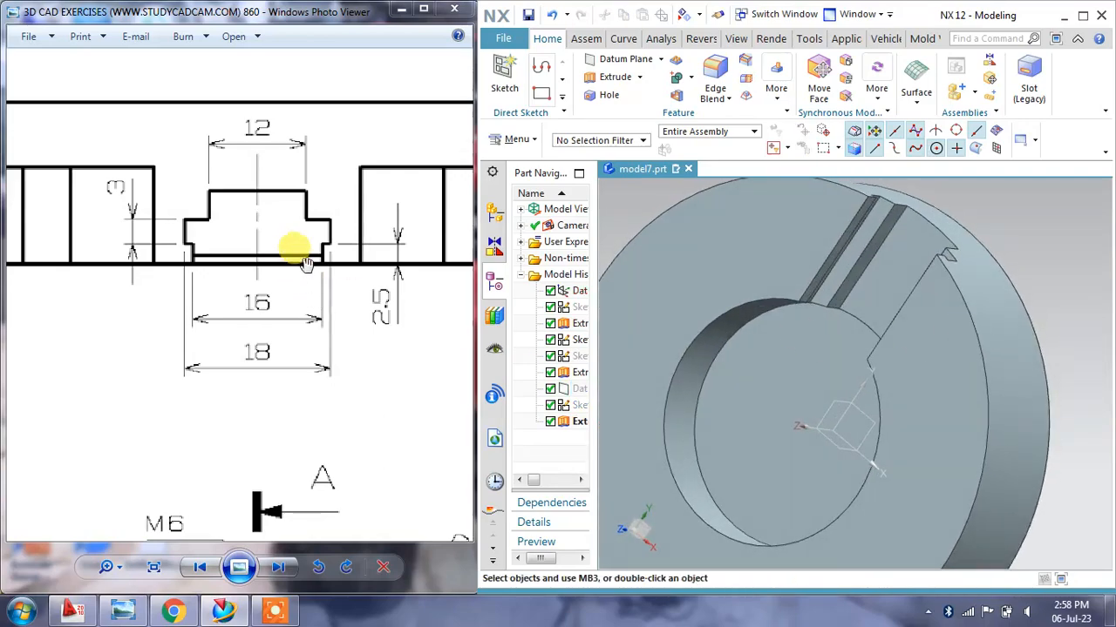
Check the hole layout in the drawing's plan view and create a new sketch on the slot's flat floor face
scroll(288, 249, down, 4)
scroll(292, 260, up, 5)
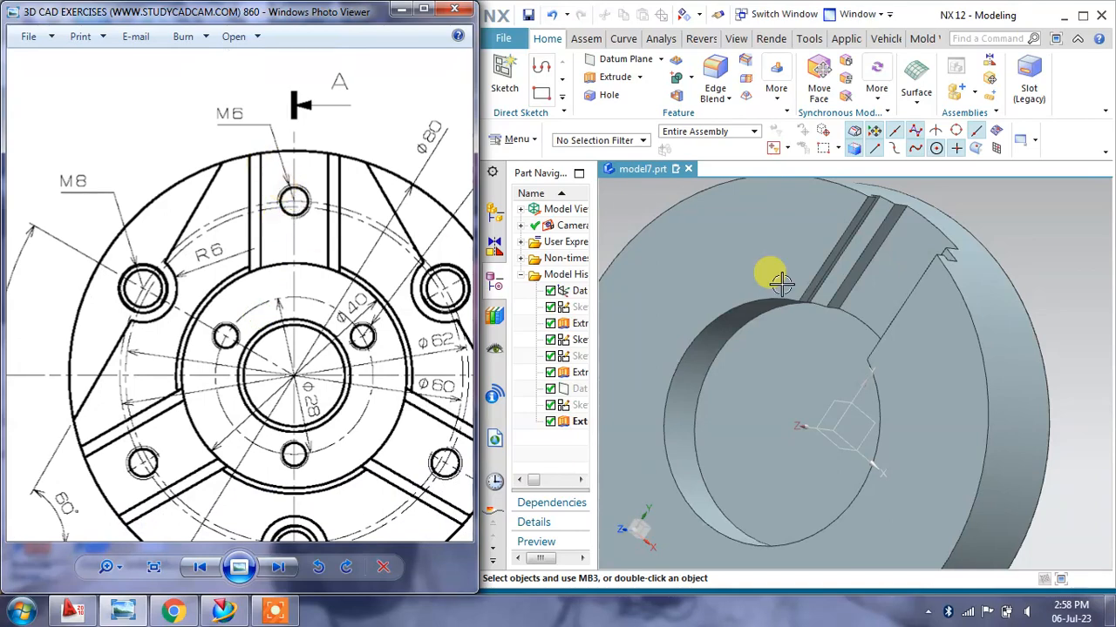
click(512, 90)
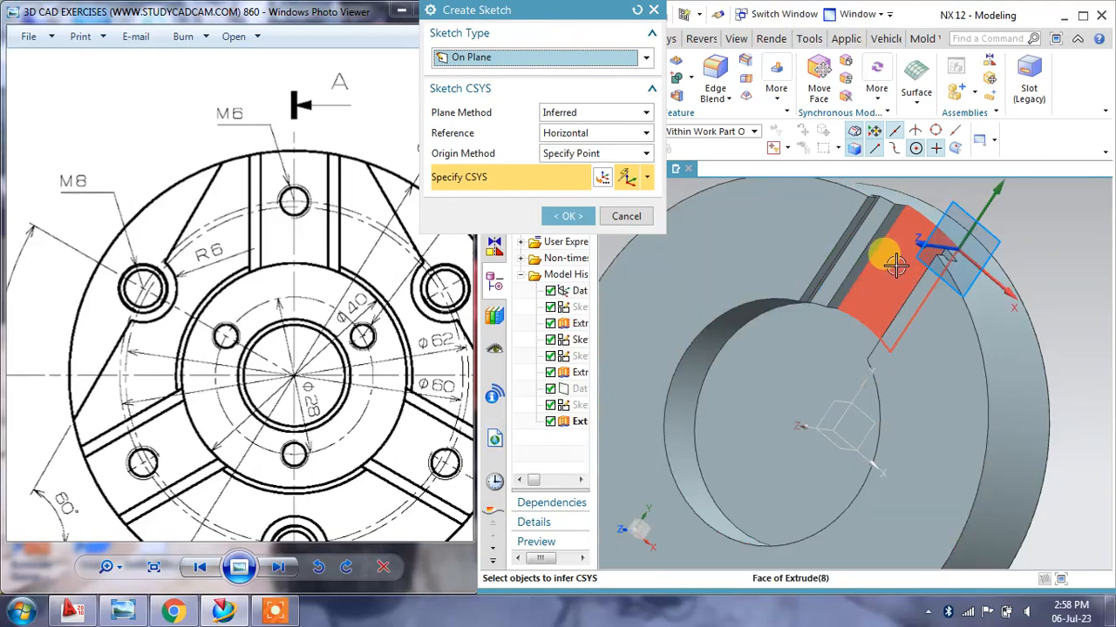
click(906, 267)
click(567, 216)
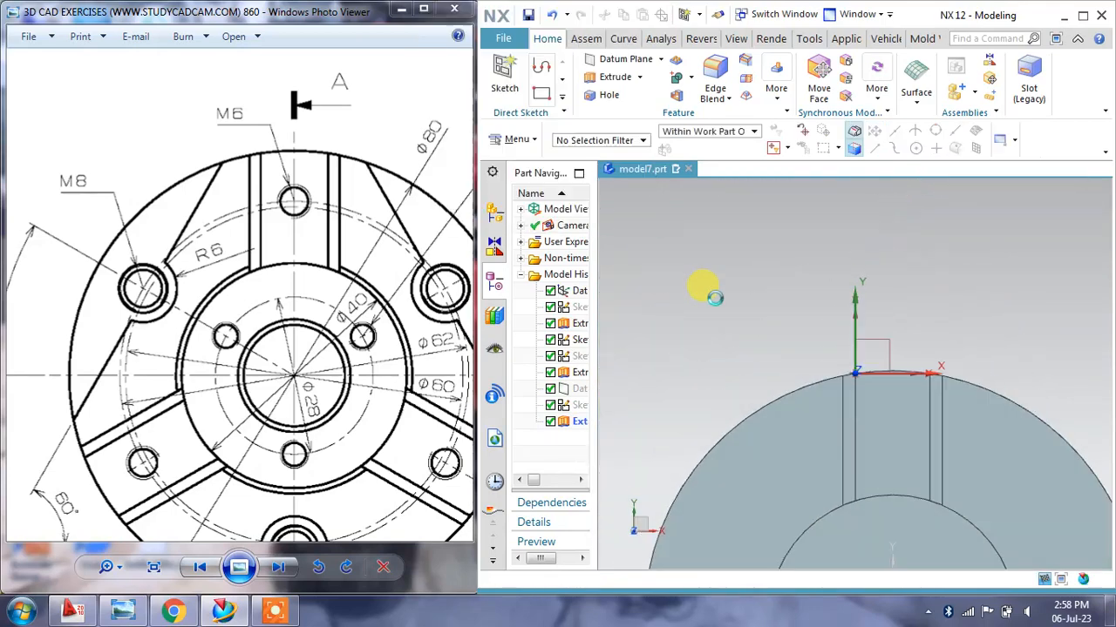
Sketch a circle about 60 mm in diameter centred on the ring's centre
scroll(732, 281, up, 2)
scroll(716, 261, down, 6)
scroll(722, 347, up, 3)
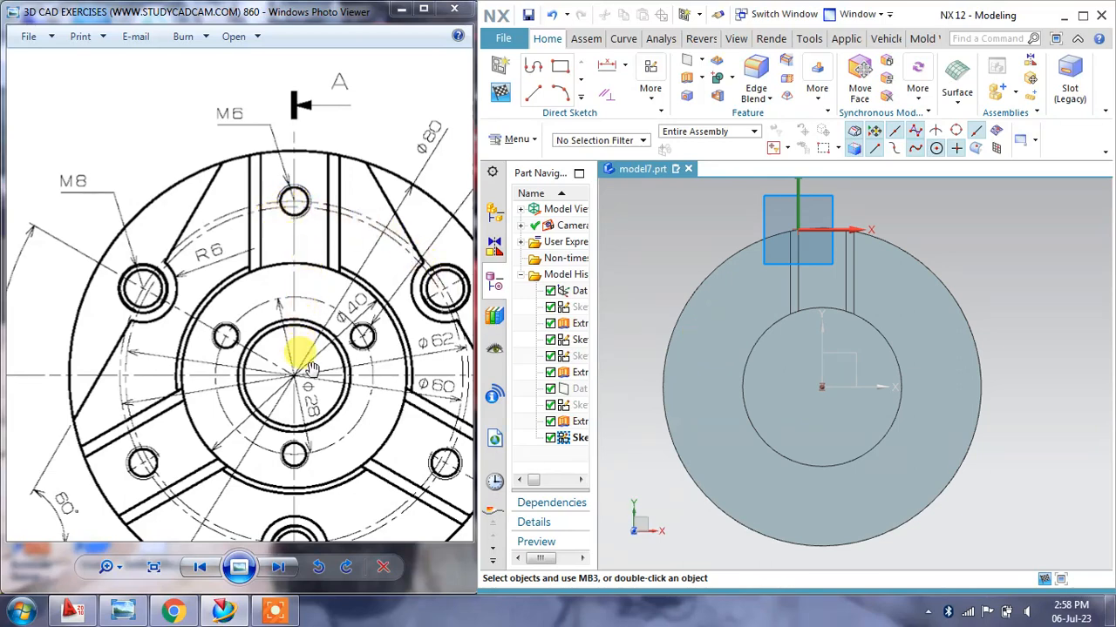
click(583, 98)
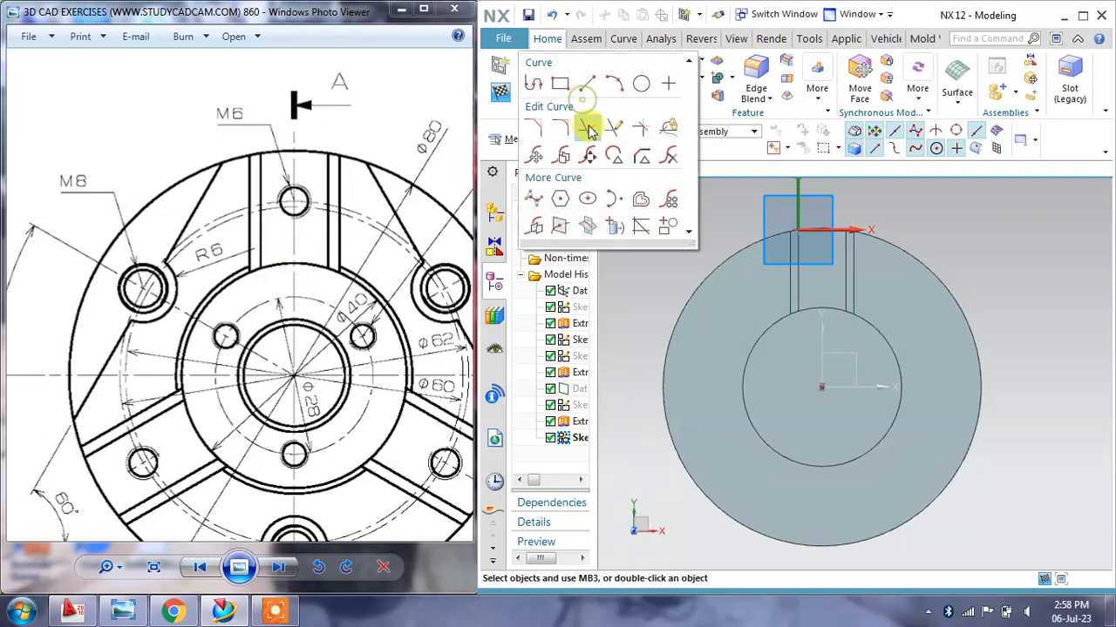
click(642, 84)
click(822, 388)
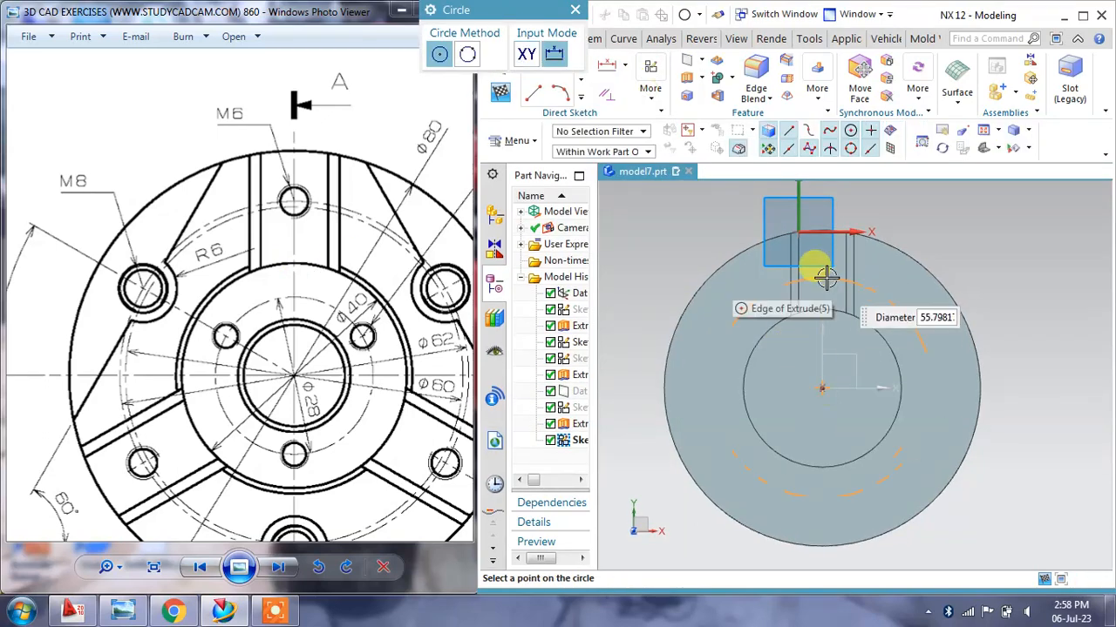
click(825, 271)
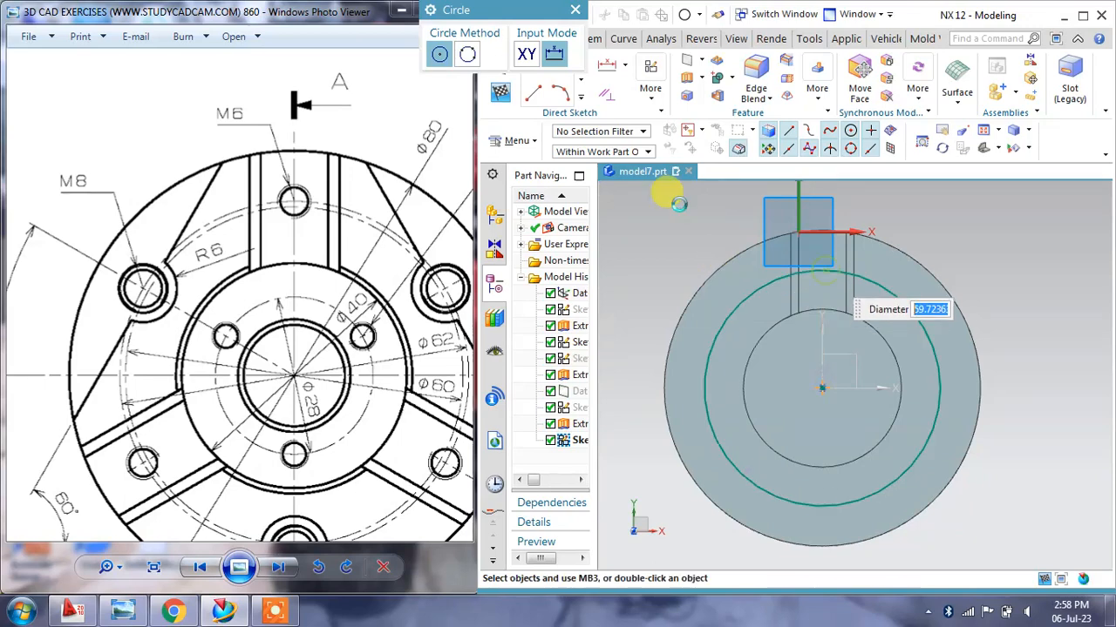
click(574, 10)
Consult the plan view for the pitch circle size and set the sketched circle's diameter to 62 mm
drag(316, 329, 310, 301)
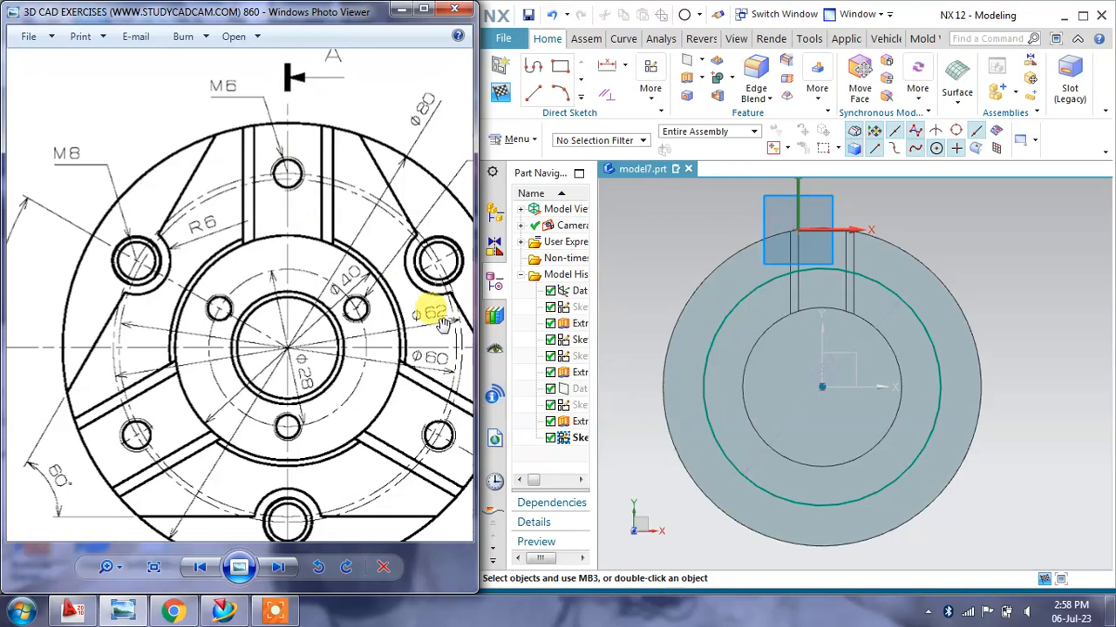
click(832, 348)
double_click(845, 360)
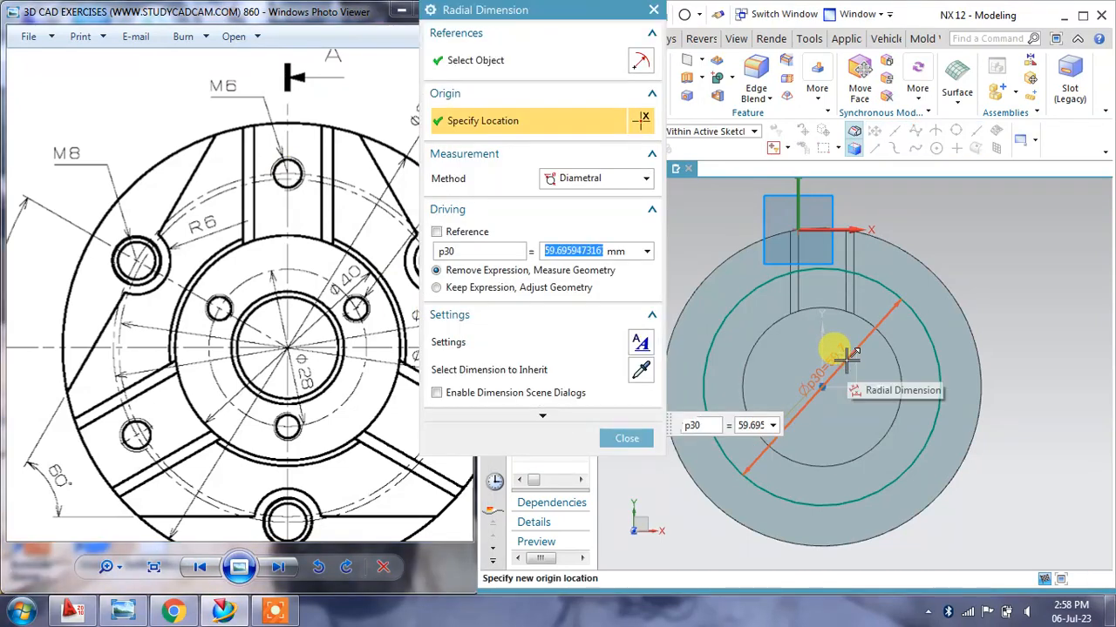
text(62)
key(Return)
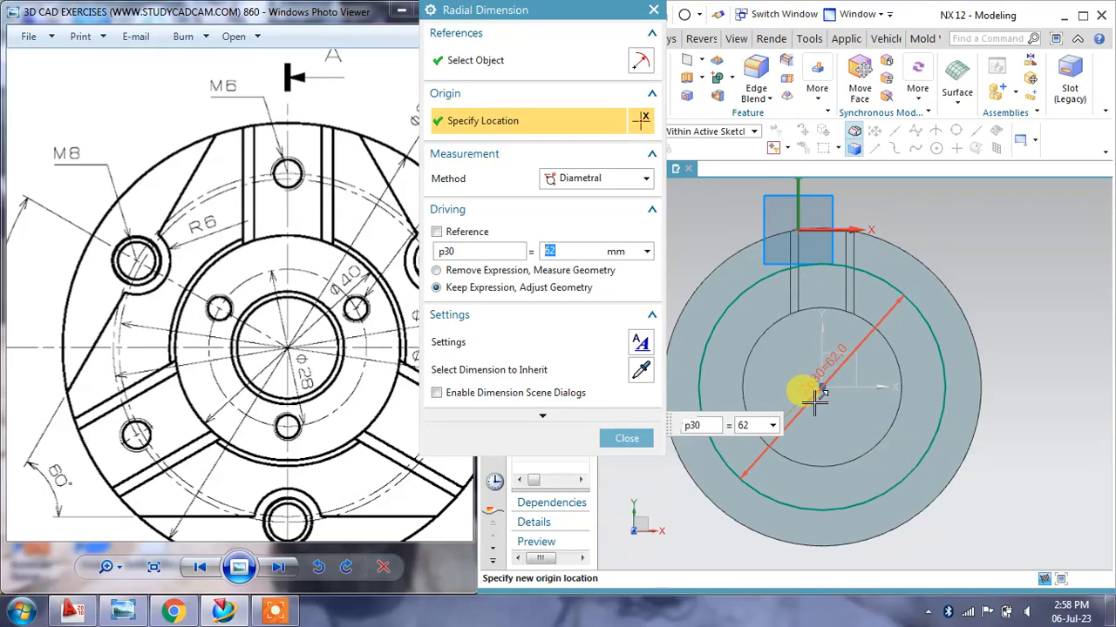
click(626, 438)
Sketch a vertical line 31 mm long from the ring's centre up to the 62 mm circle
click(535, 92)
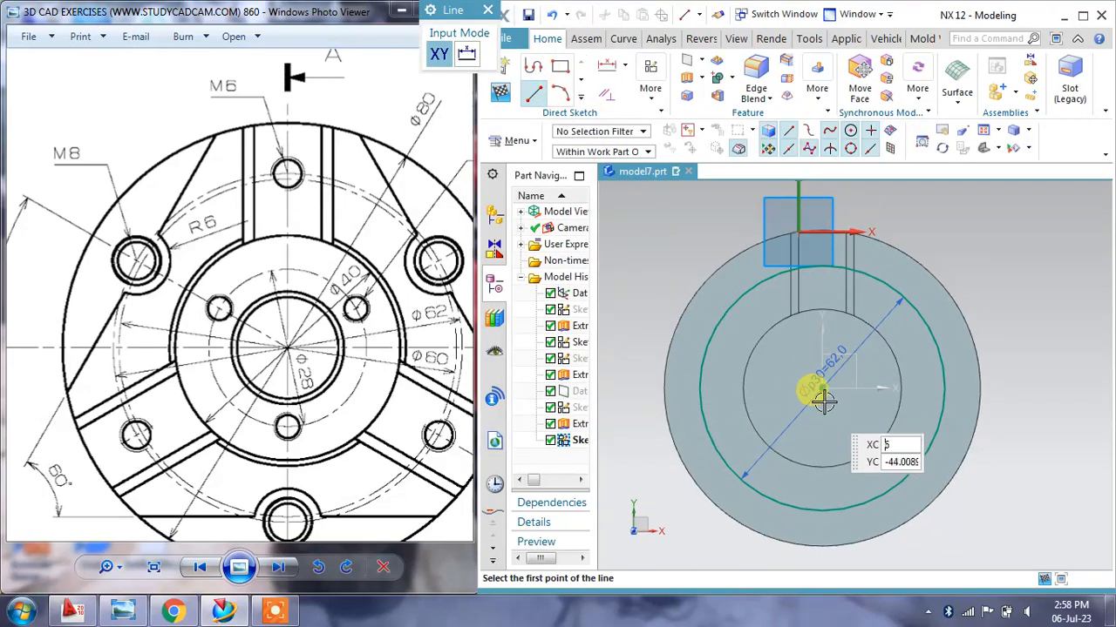
click(822, 388)
click(811, 262)
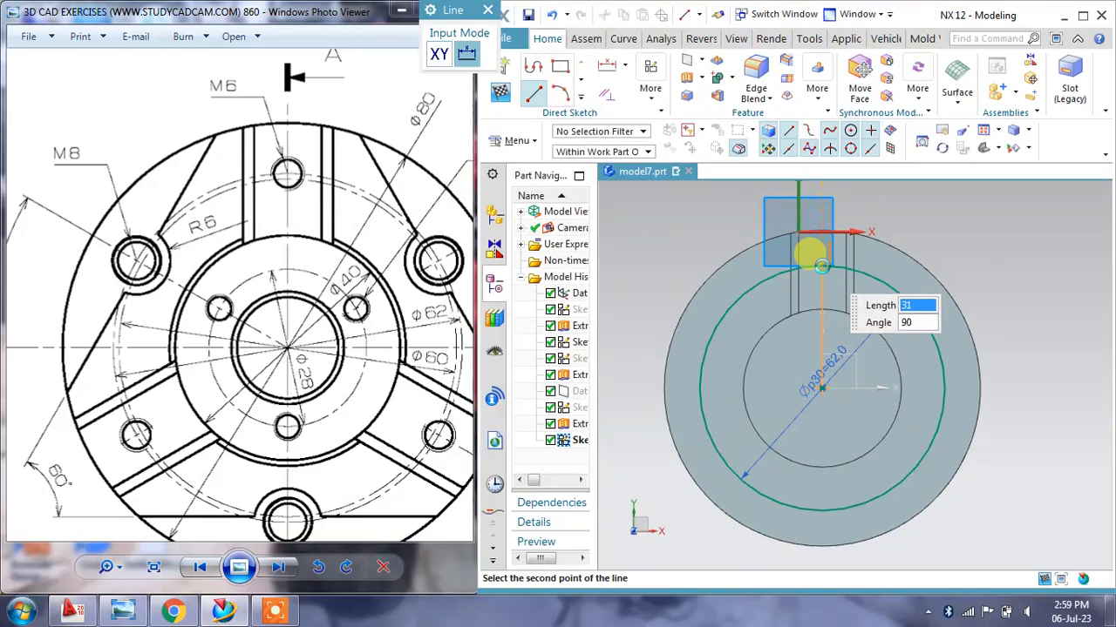
key(Escape)
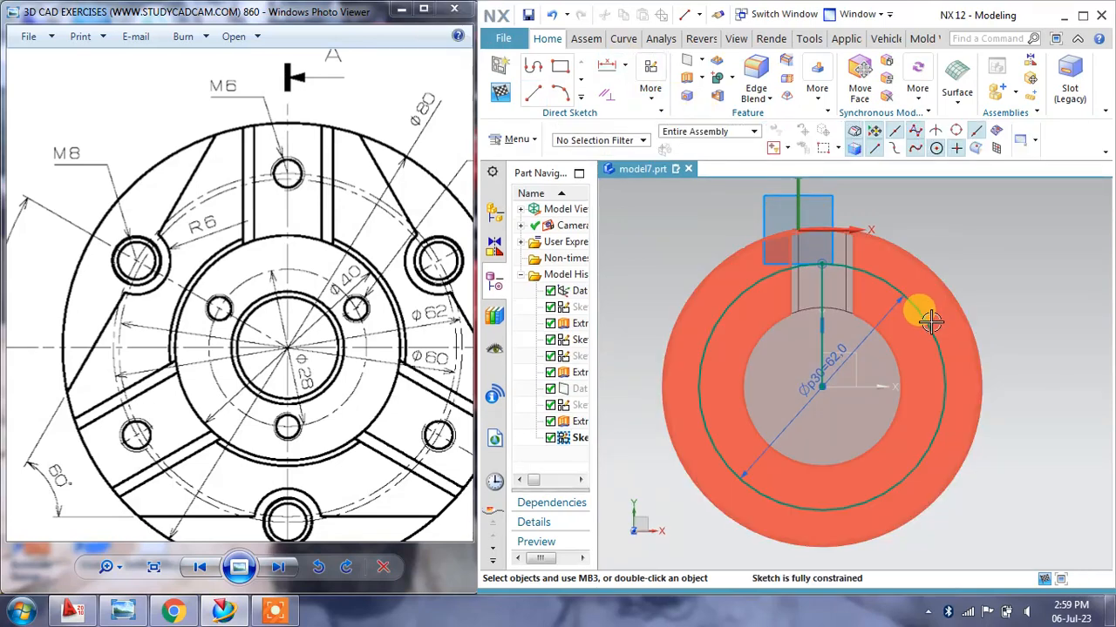
Convert the 62 mm circle and the vertical line from its centre to reference geometry
click(948, 351)
click(950, 351)
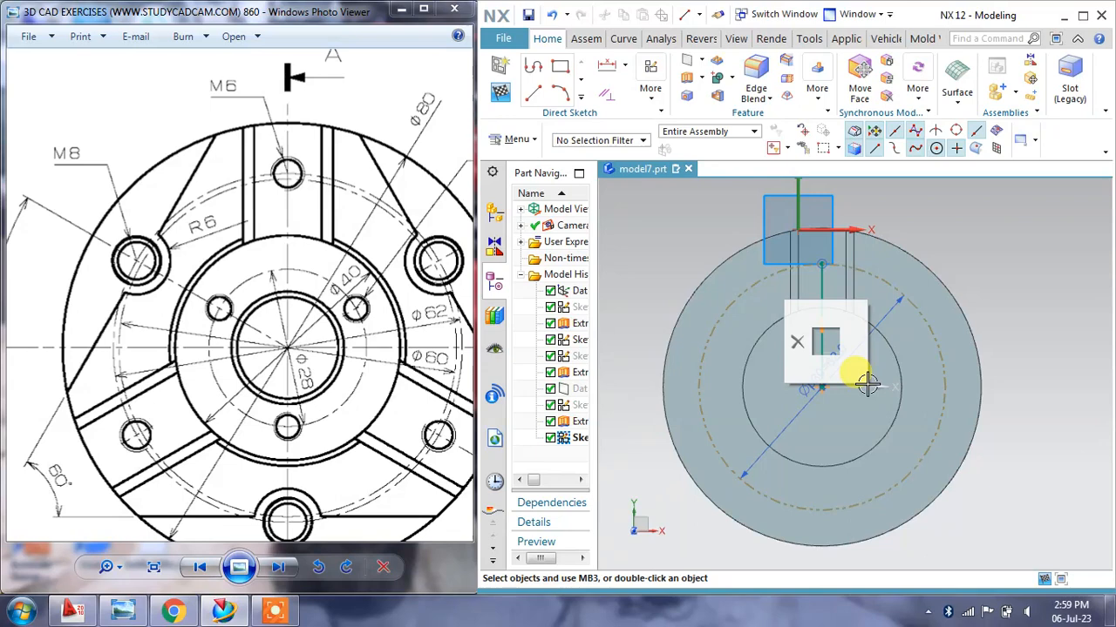
scroll(825, 340, up, 2)
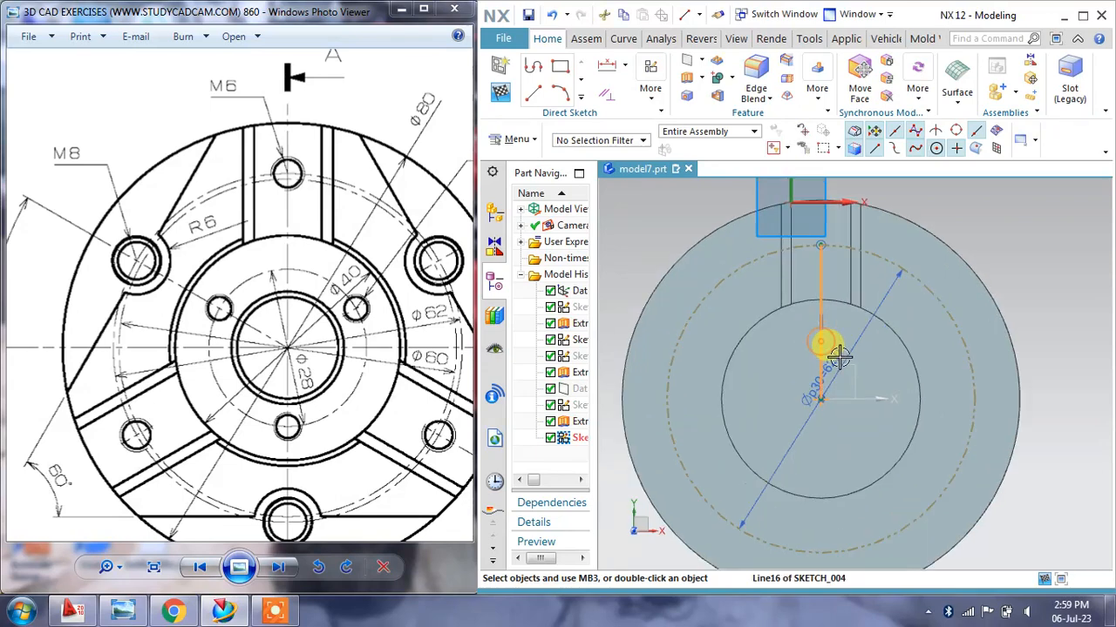
scroll(824, 240, up, 3)
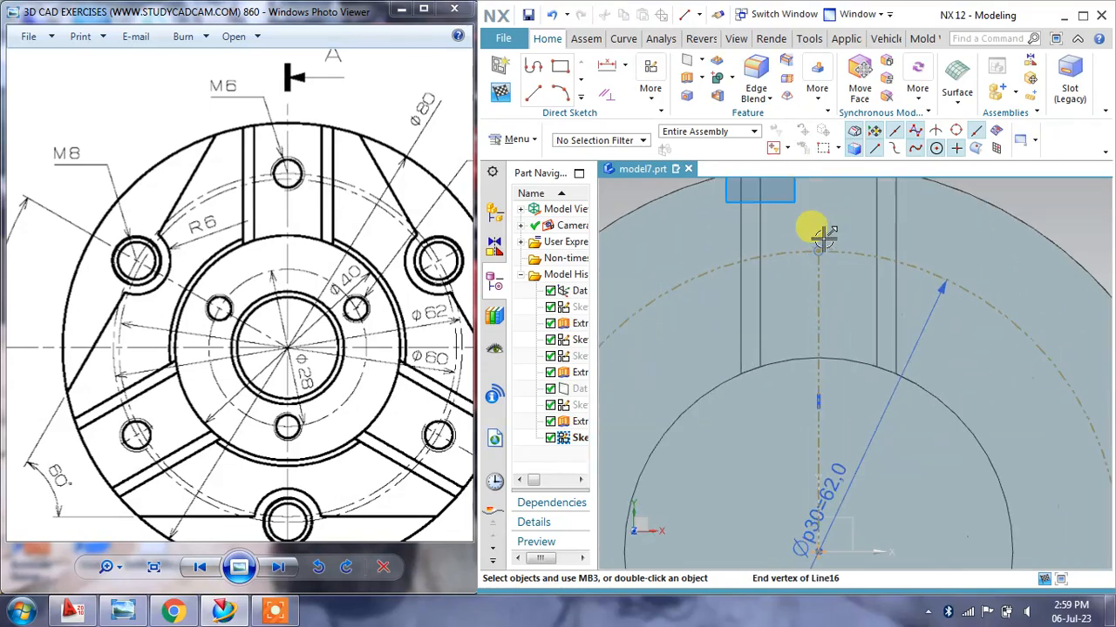
Place a sketch point where the vertical reference line meets the 62 mm circle and finish the sketch
click(580, 97)
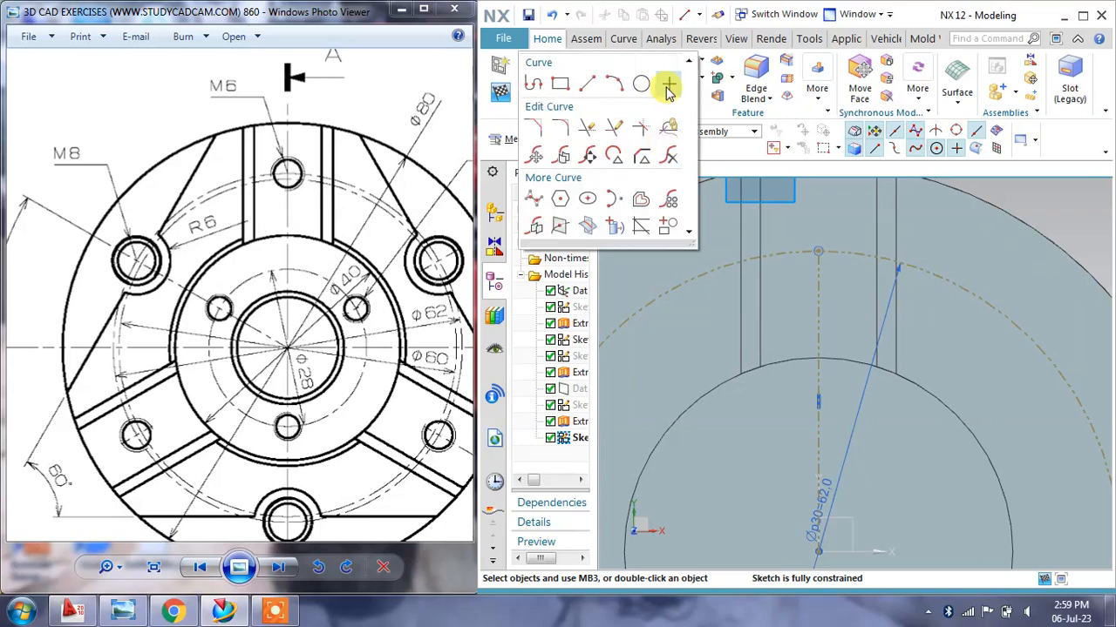
click(667, 85)
click(820, 253)
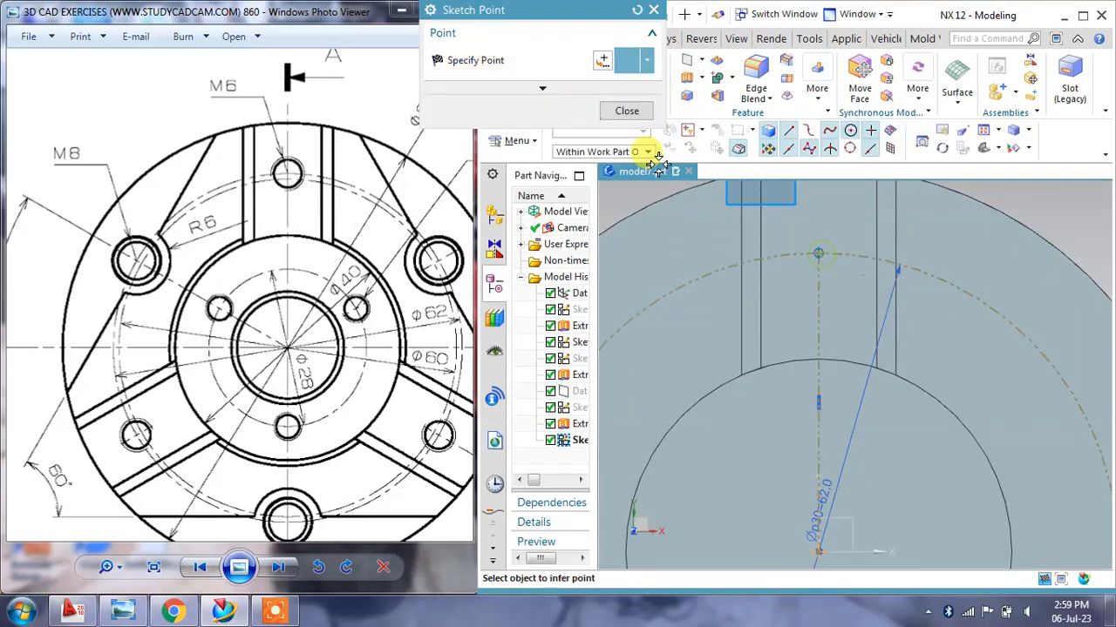
click(627, 110)
scroll(819, 279, up, 2)
scroll(819, 280, down, 4)
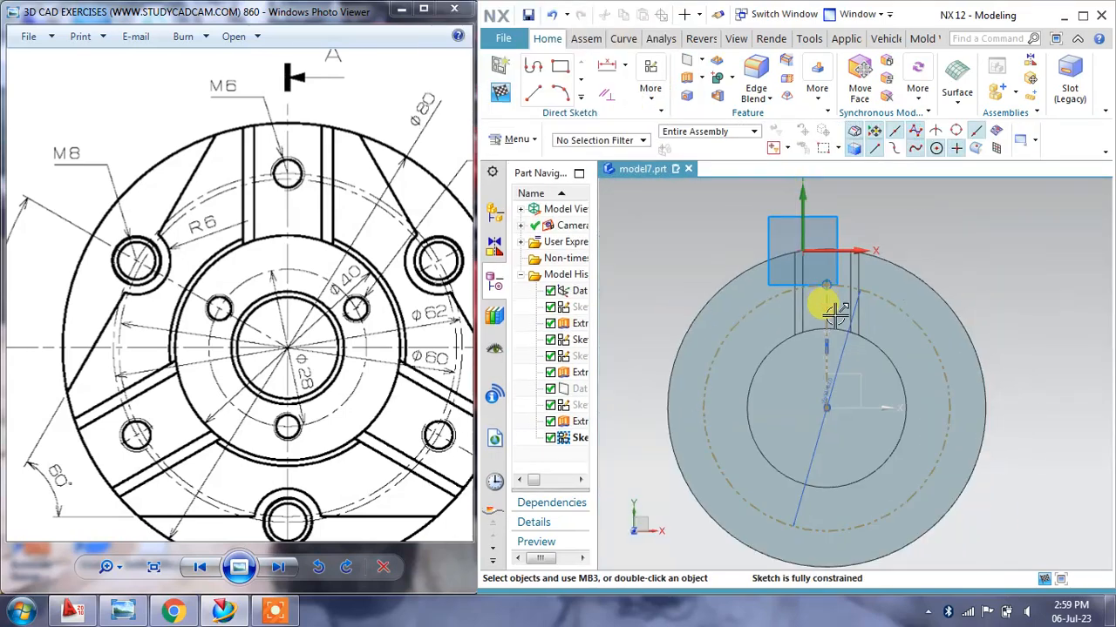
click(500, 94)
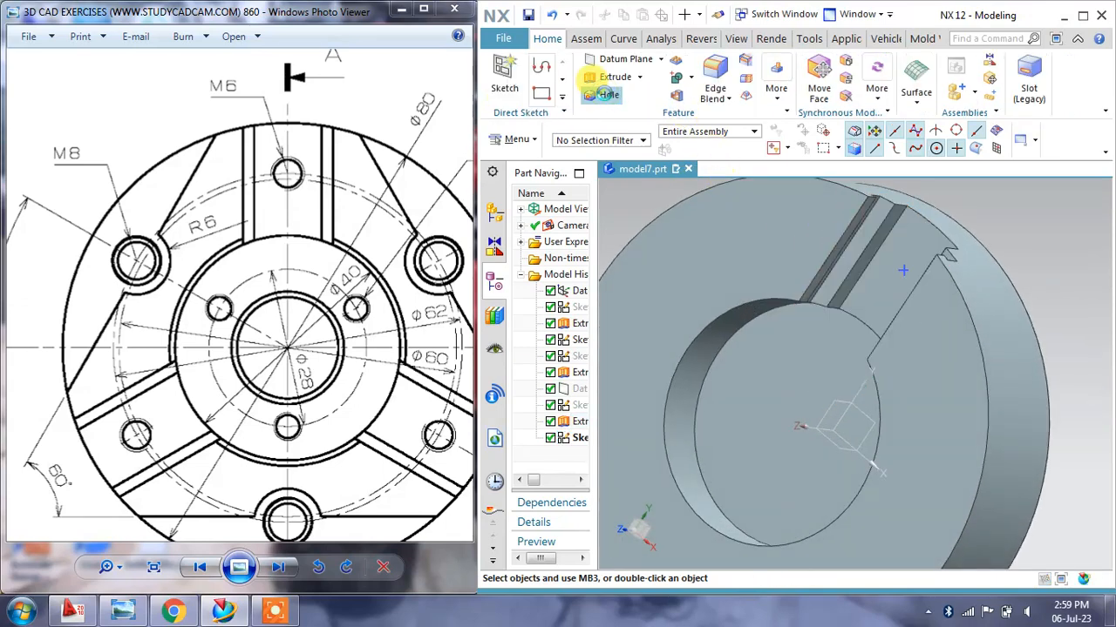
Start a simple screw clearance hole of screw size M6 at the sketch point in the slot
click(604, 95)
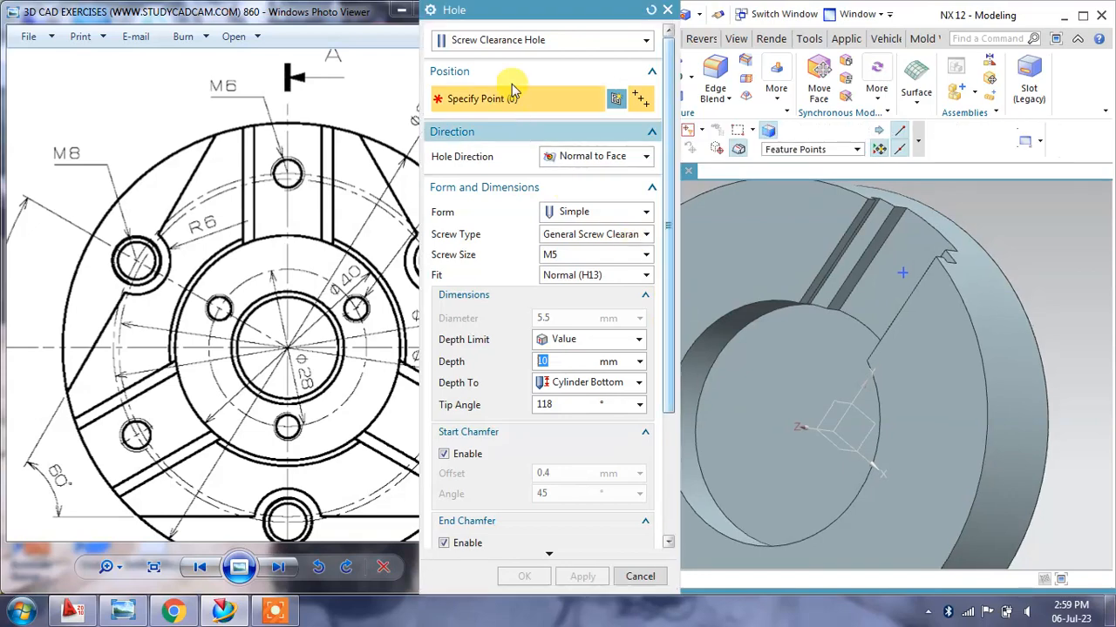
click(505, 40)
click(485, 92)
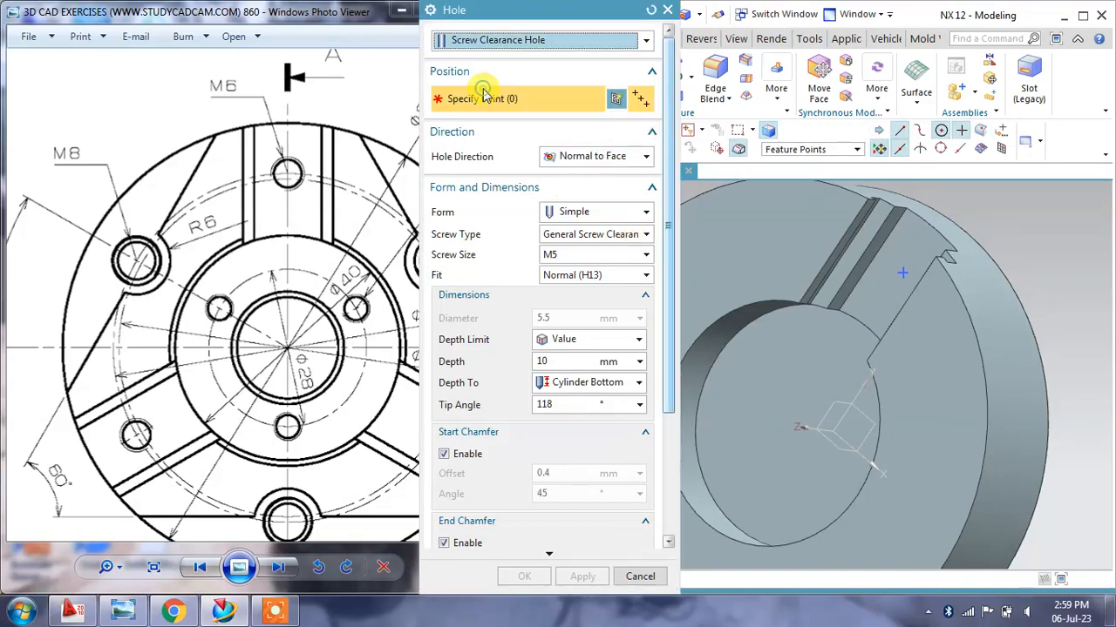
click(584, 256)
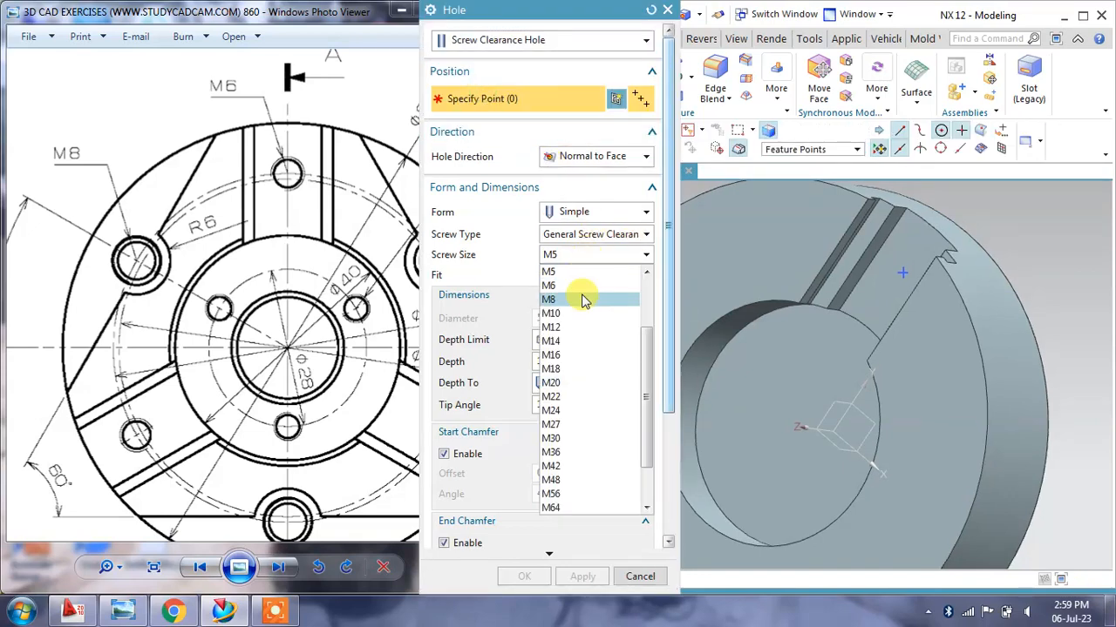
click(563, 285)
click(828, 341)
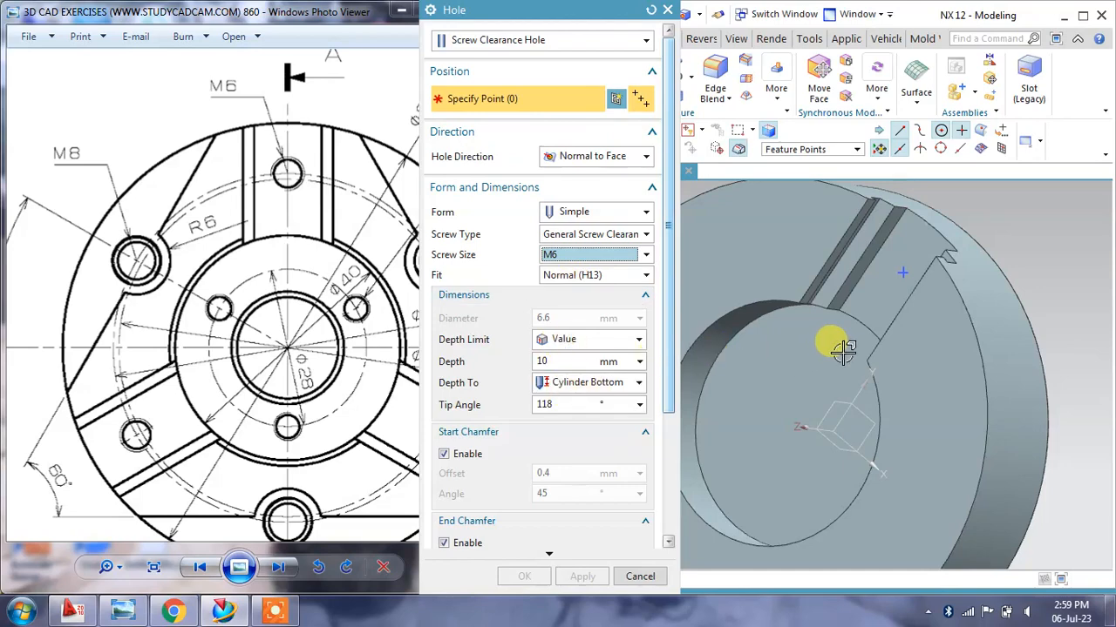
click(903, 272)
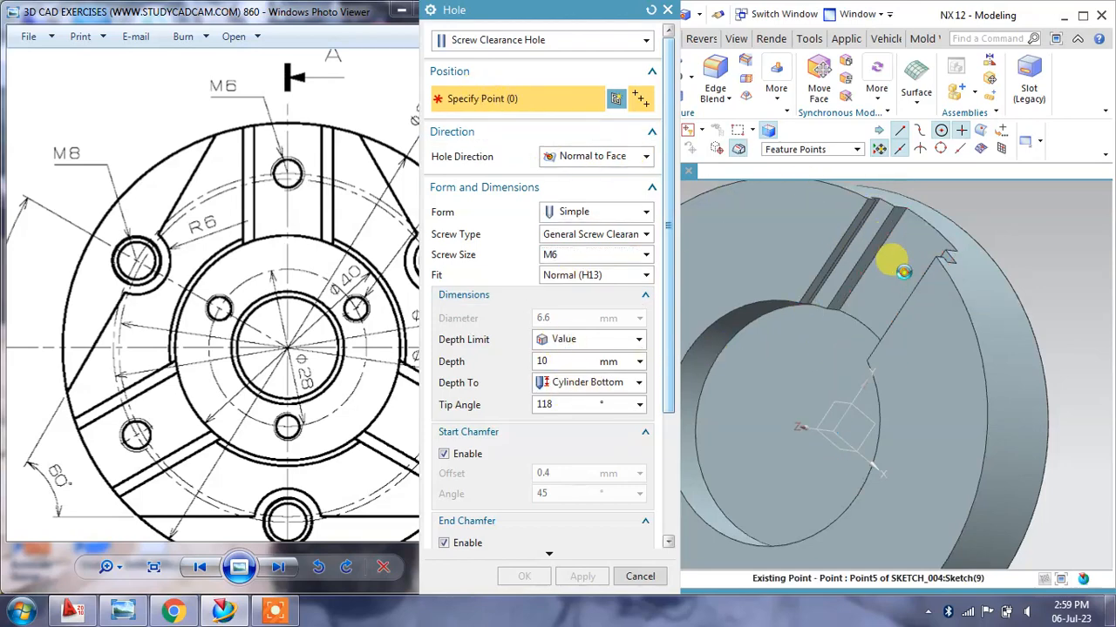
Set the M6 hole's depth to 15 mm and create the hole
middle_drag(897, 259, 857, 269)
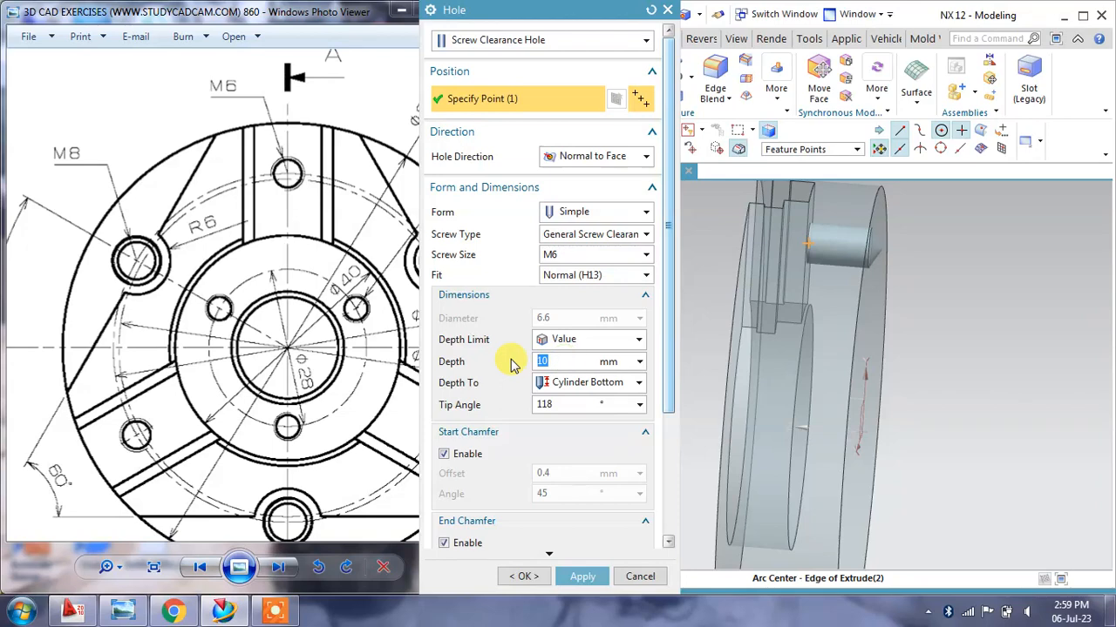
text(15)
key(Return)
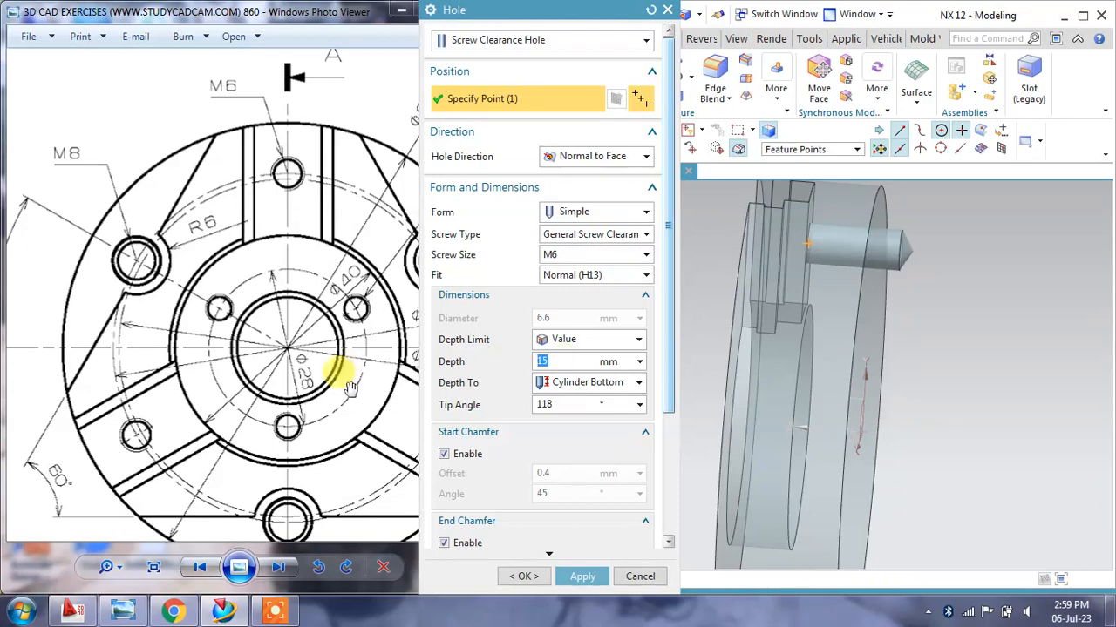
click(582, 576)
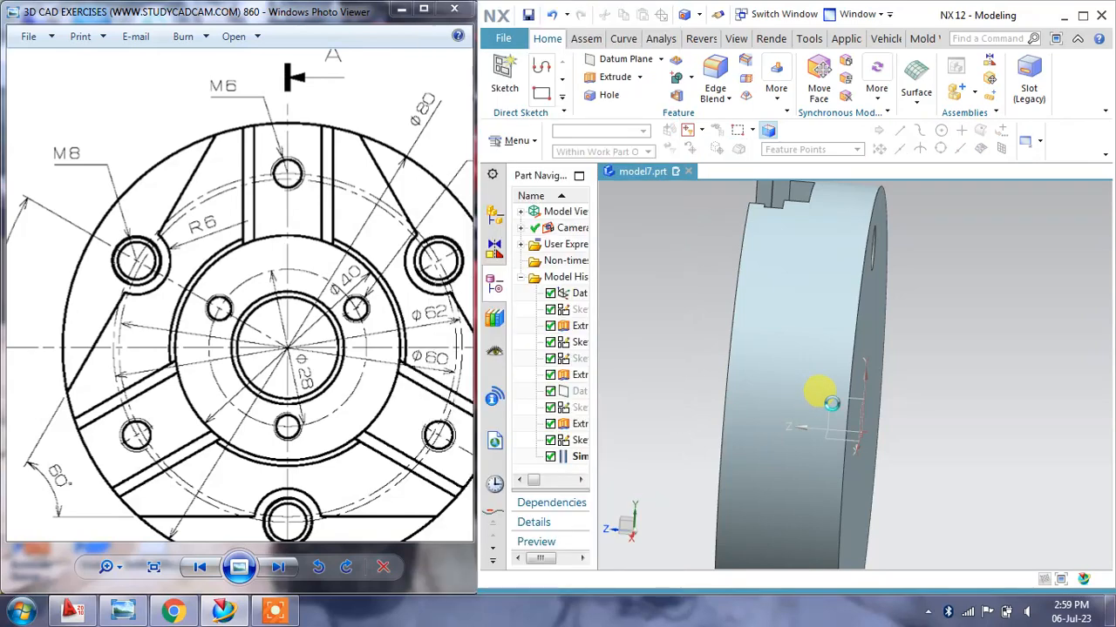
middle_click(845, 398)
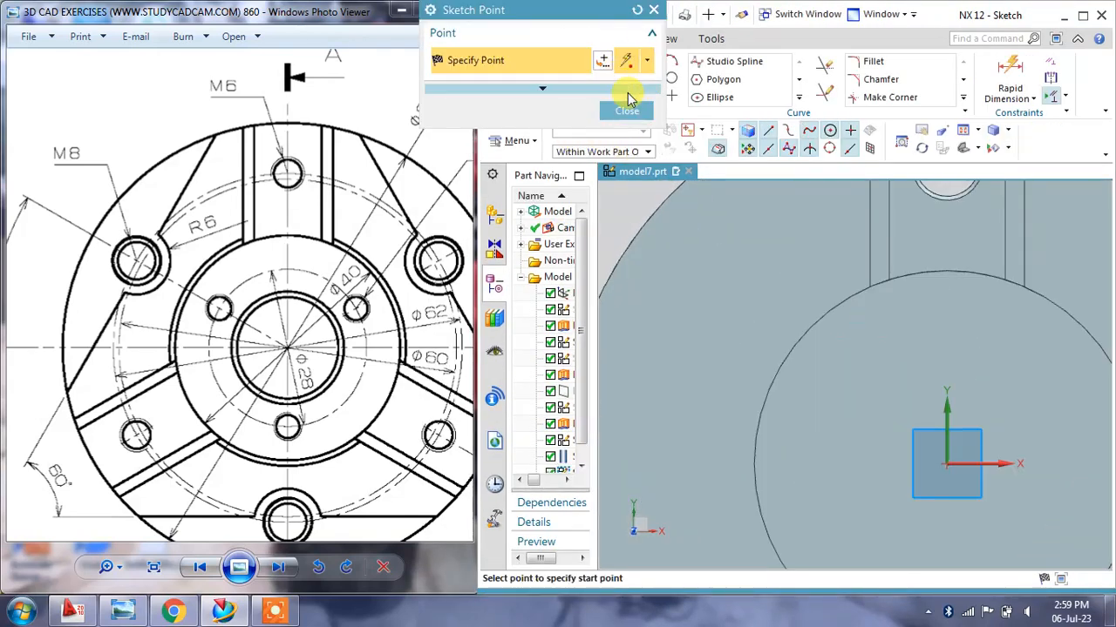
click(628, 109)
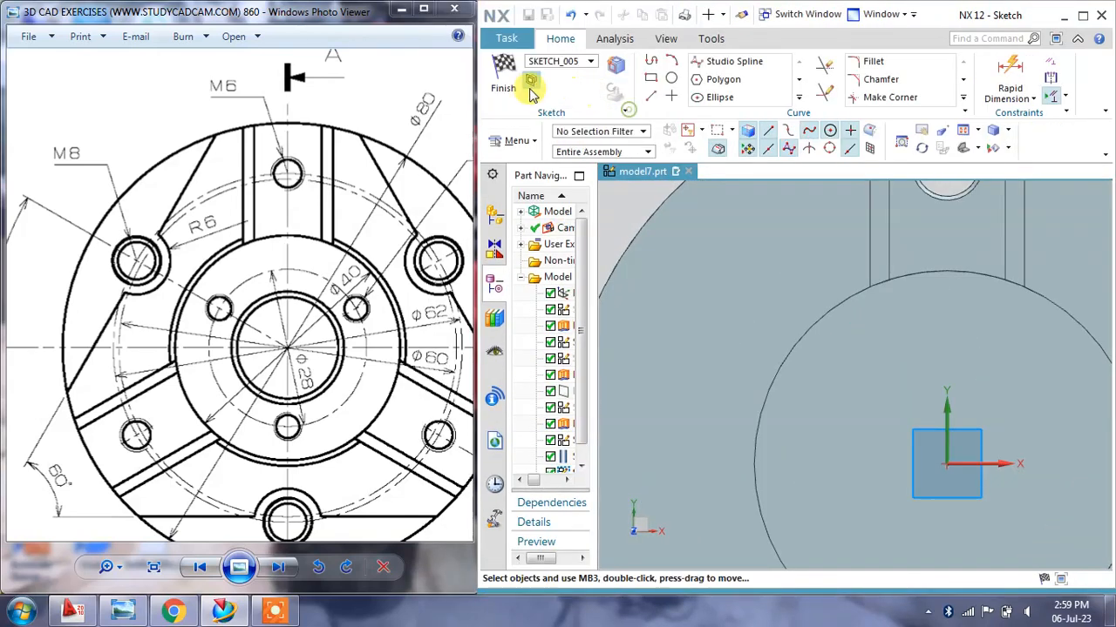
click(532, 94)
click(736, 333)
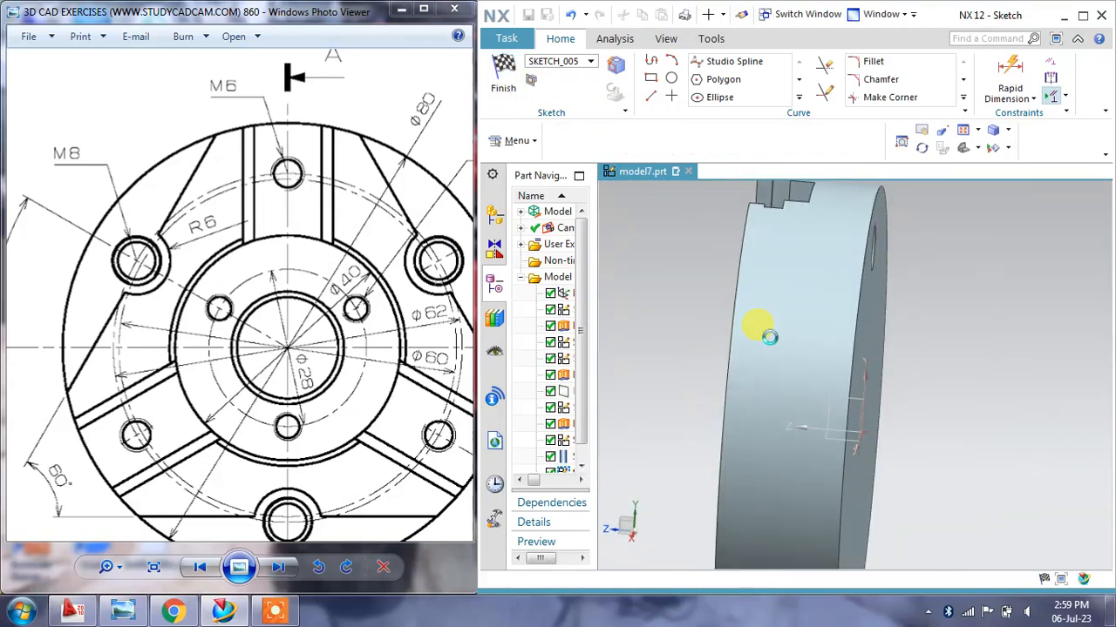
scroll(921, 330, up, 1)
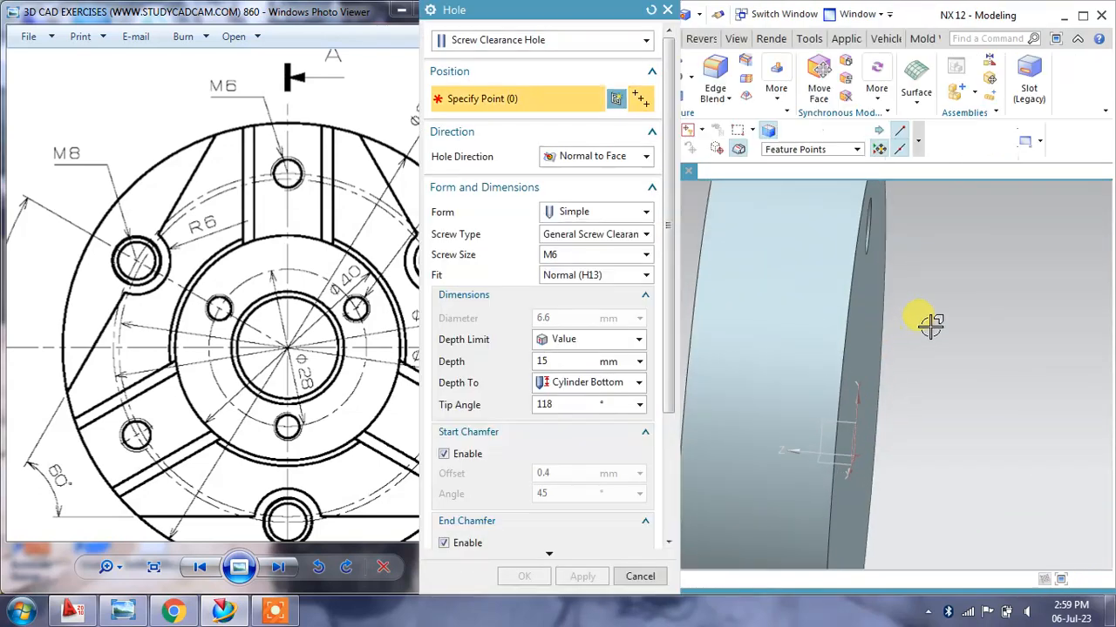
mouse_move(931, 326)
middle_down()
mouse_move(899, 326)
mouse_move(993, 331)
mouse_move(999, 319)
mouse_move(999, 348)
middle_up()
scroll(997, 349, up, 2)
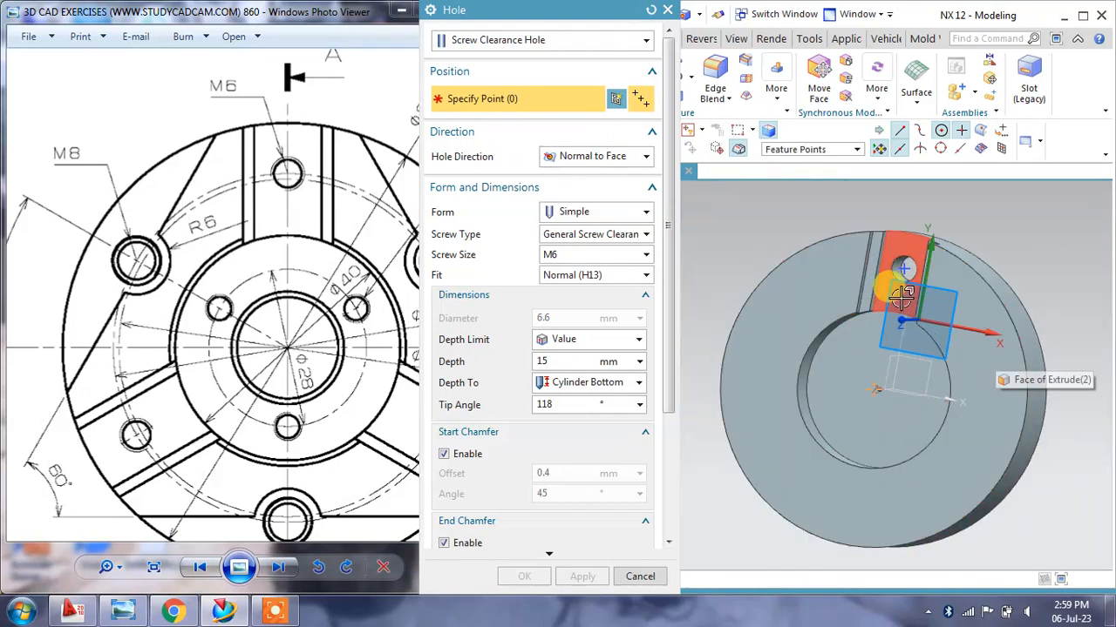
click(666, 15)
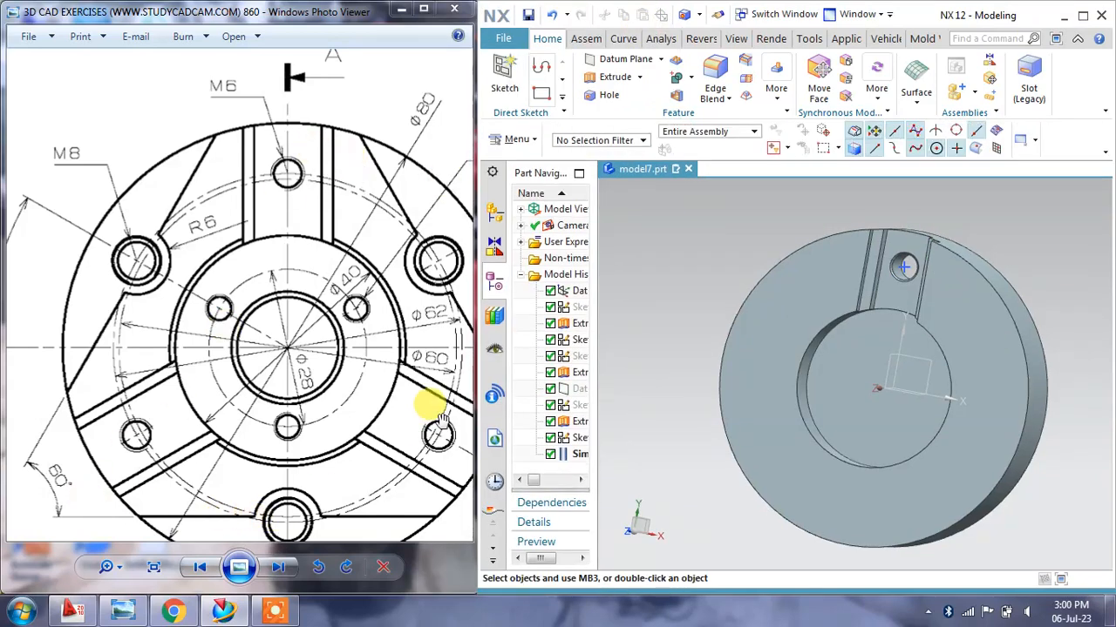
Try to pattern the slot extrude, the 62 mm circle's sketch and the M6 hole together in a circular layout
middle_drag(723, 251, 772, 252)
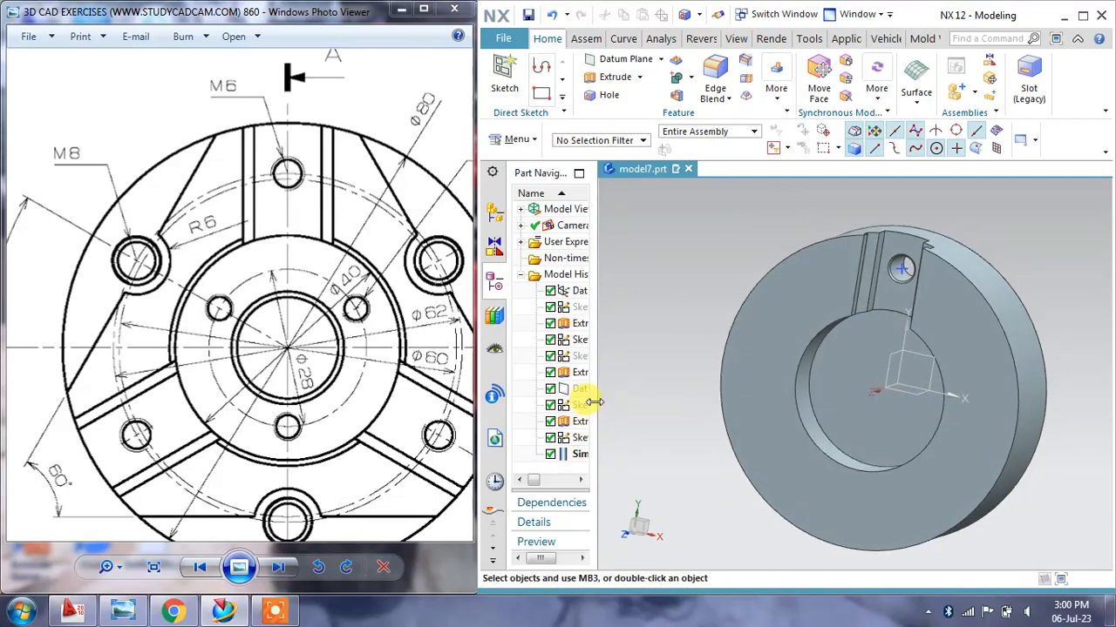
drag(592, 402, 664, 394)
click(589, 422)
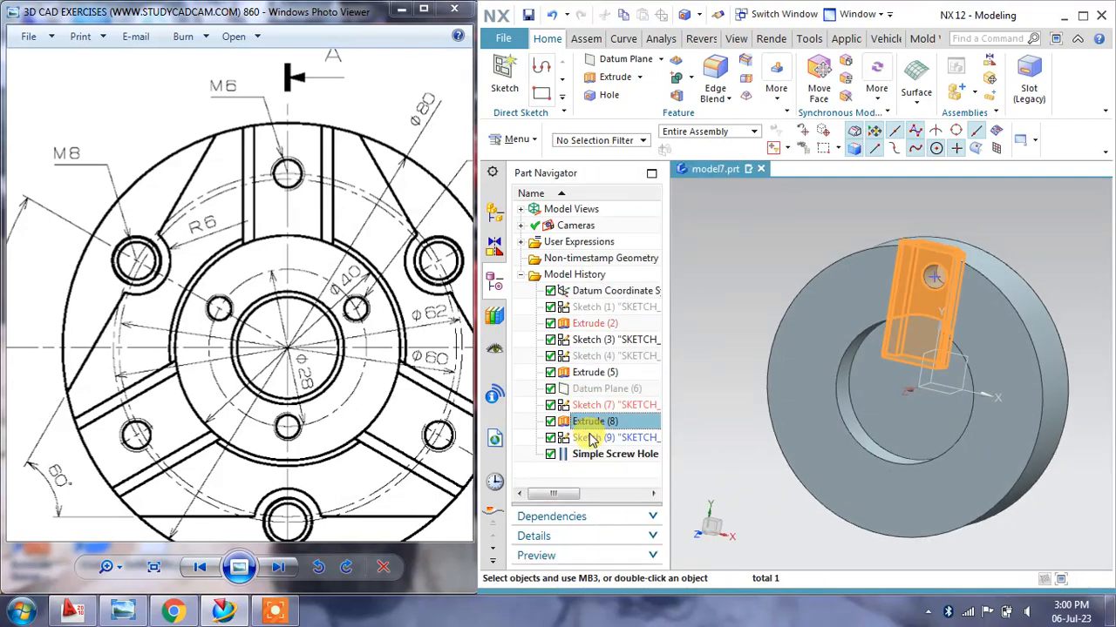
ctrl+click(592, 437)
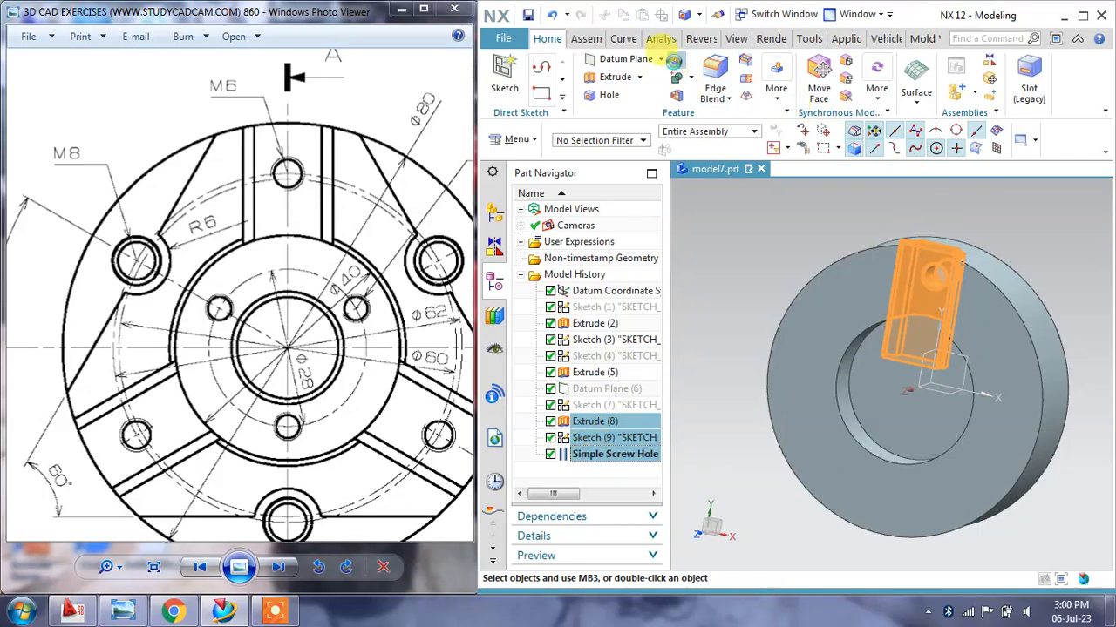
click(673, 61)
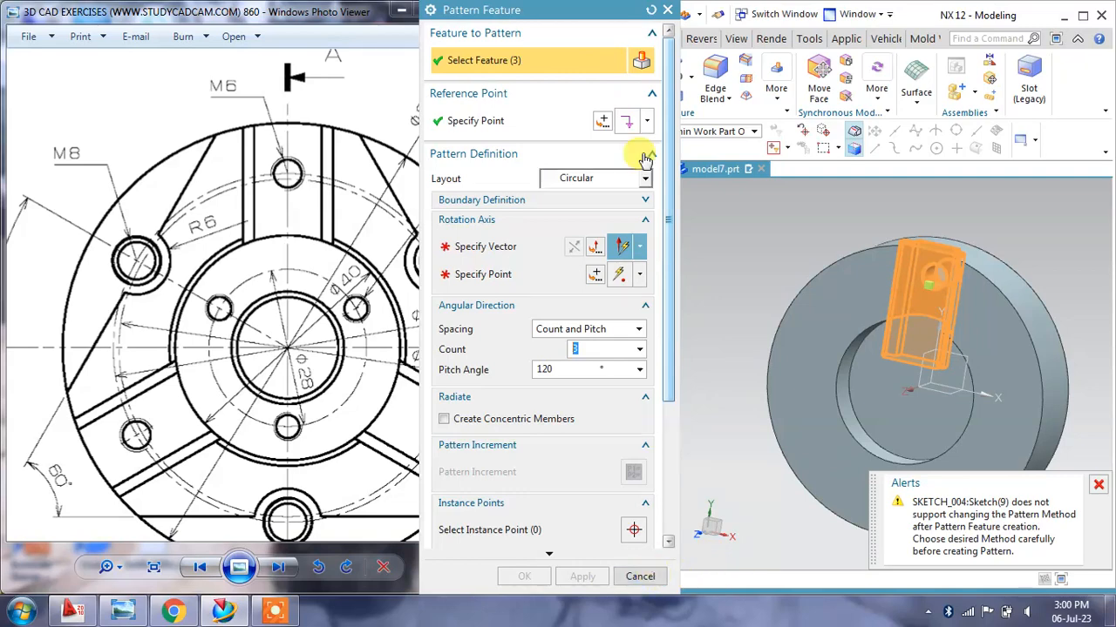
click(639, 576)
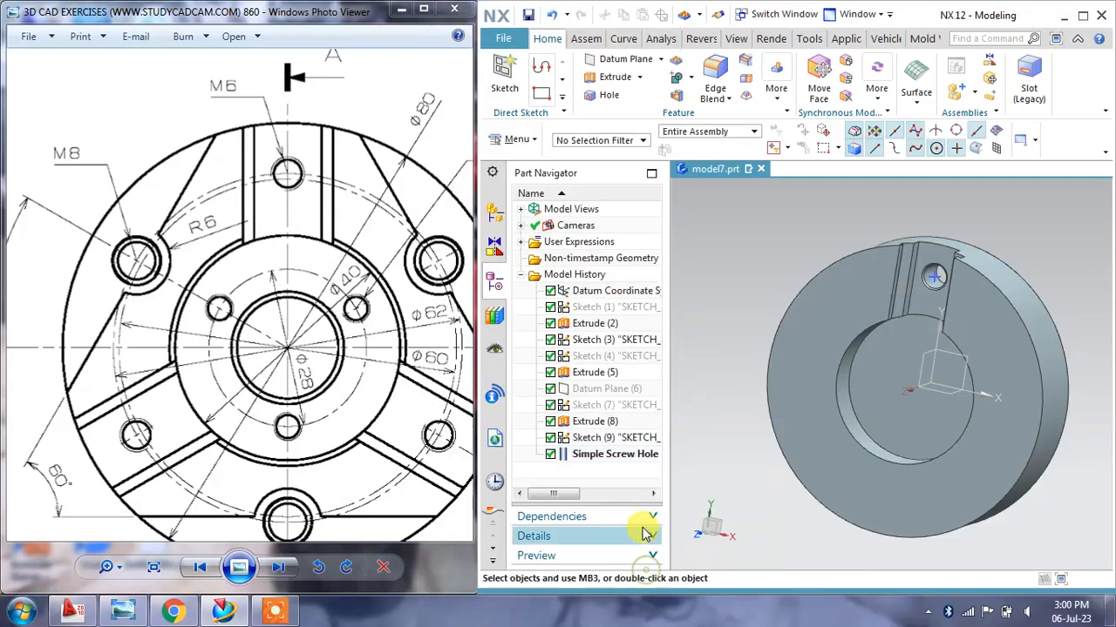
click(589, 423)
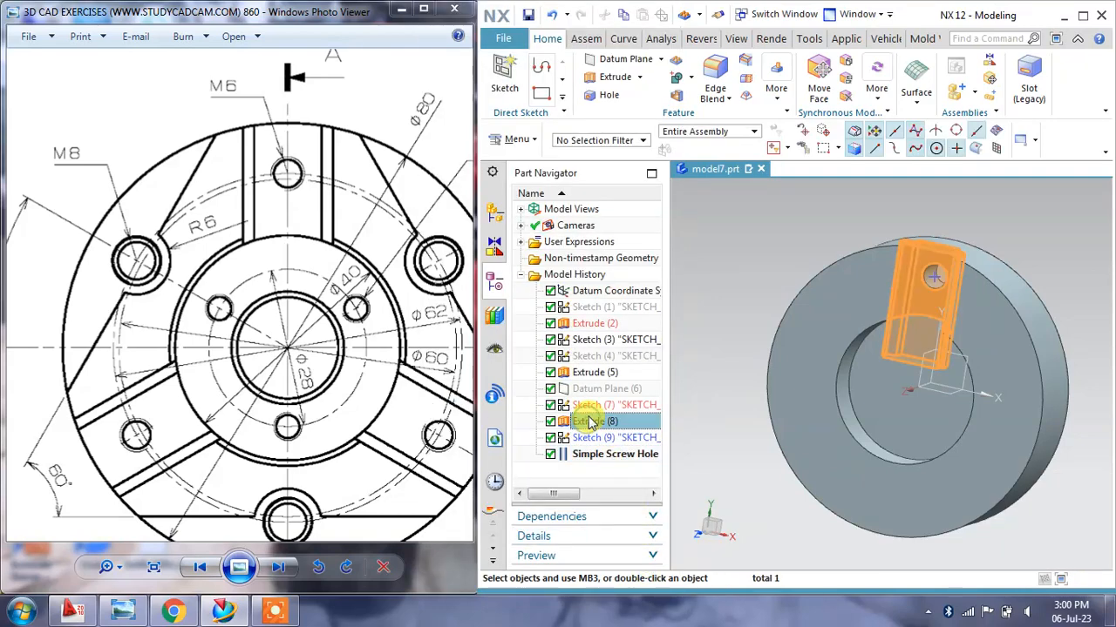
click(724, 333)
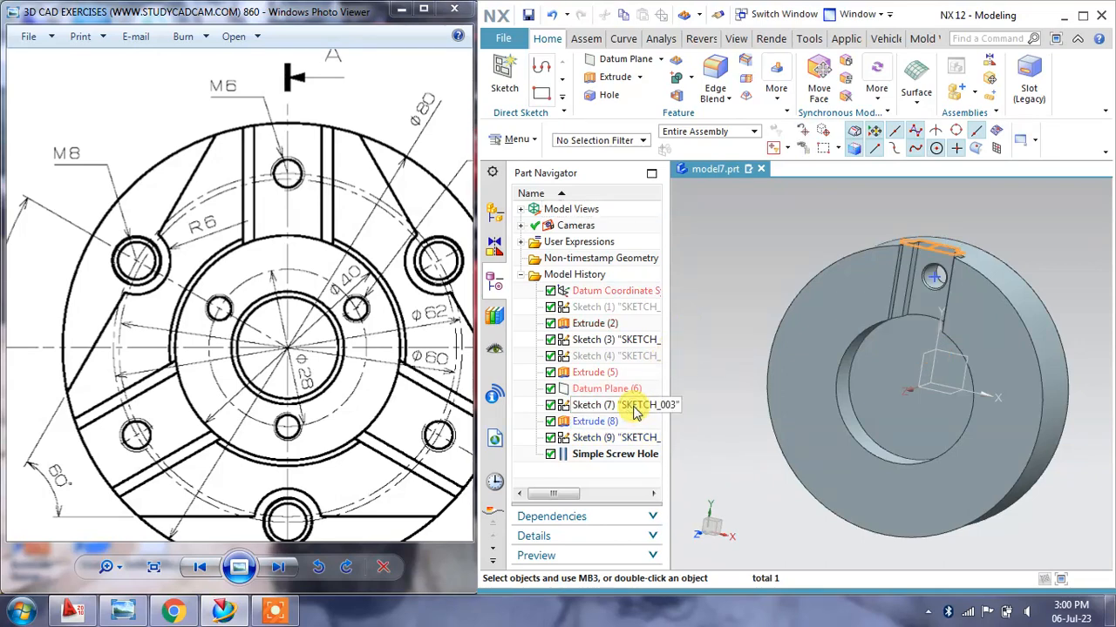
Begin a circular Pattern Feature of the slot's profile sketch, the slot extrude and the M6 screw hole
click(624, 409)
ctrl+click(604, 424)
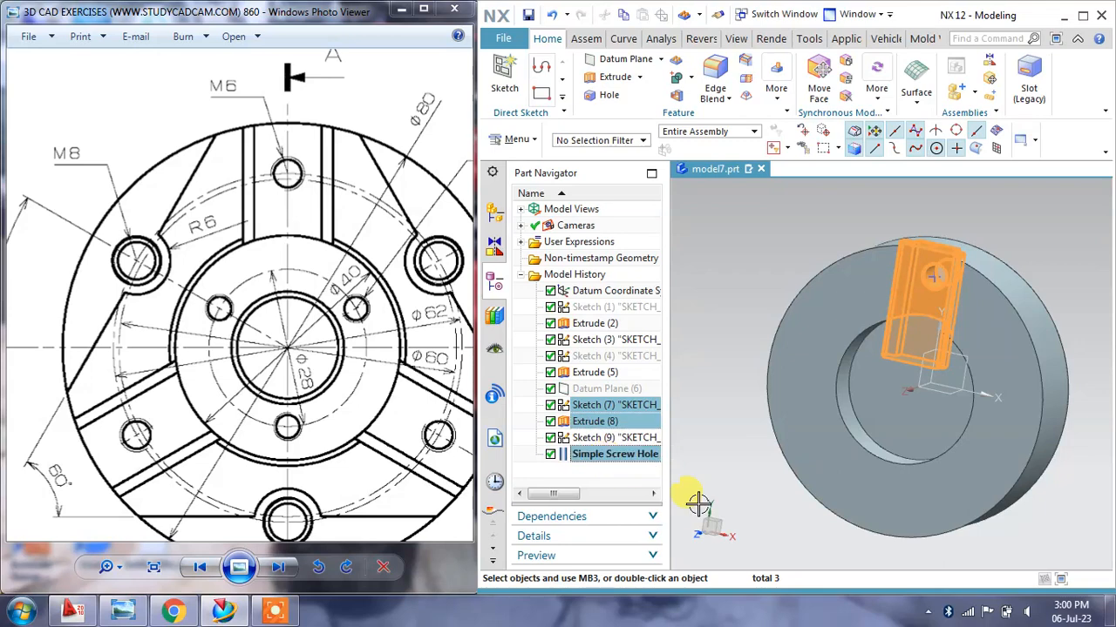
click(675, 61)
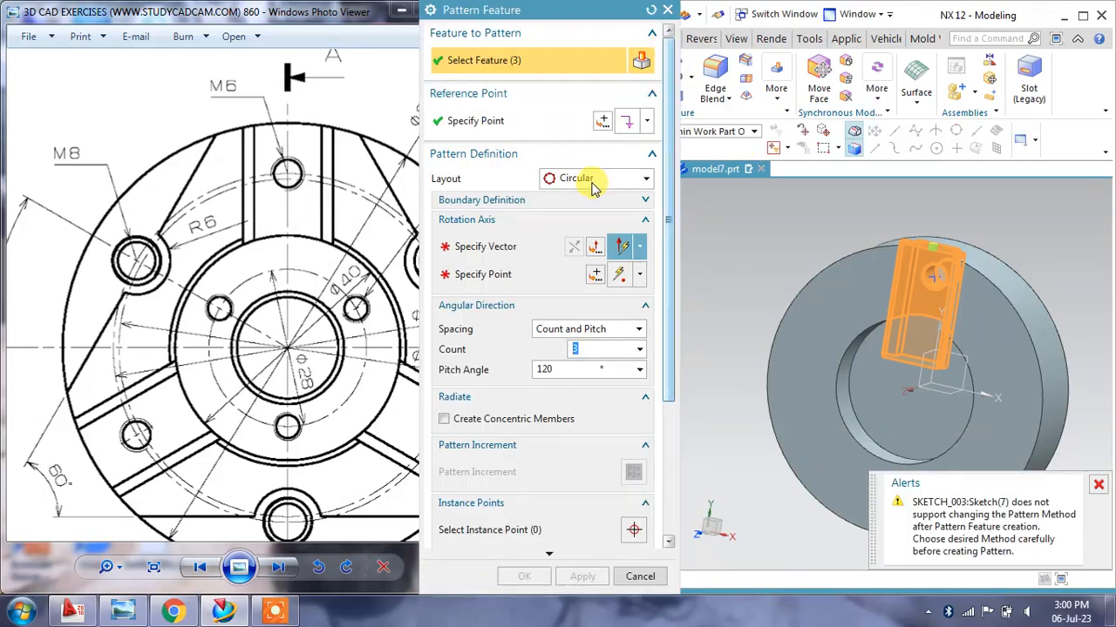
click(1098, 485)
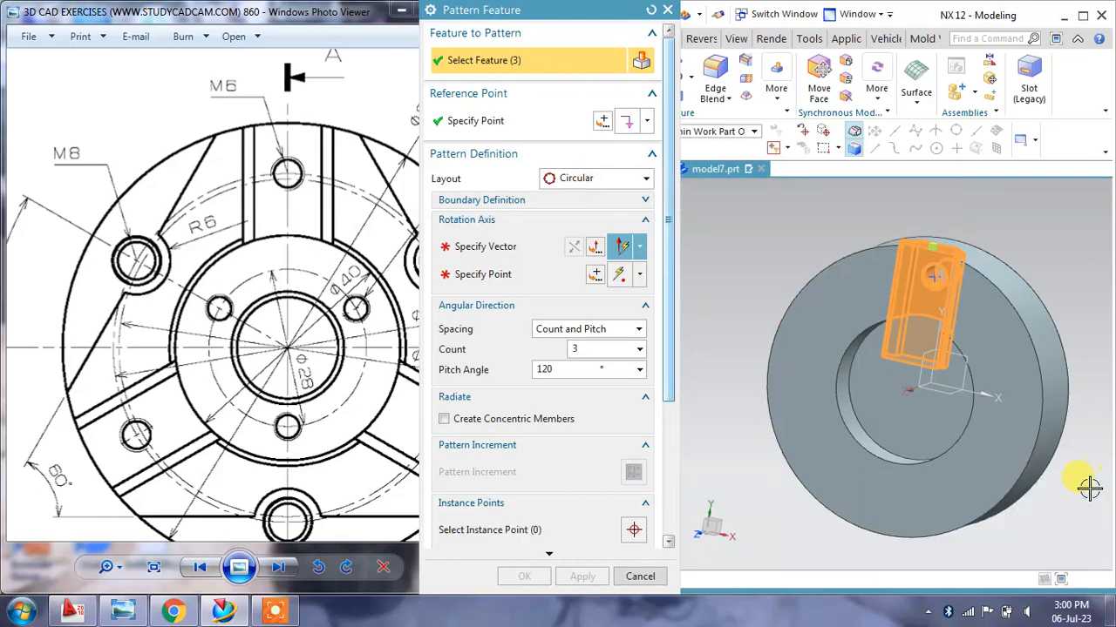
Create the circular pattern about the Z axis through the ring's centre with a count of 3 and a 120° pitch angle
click(475, 247)
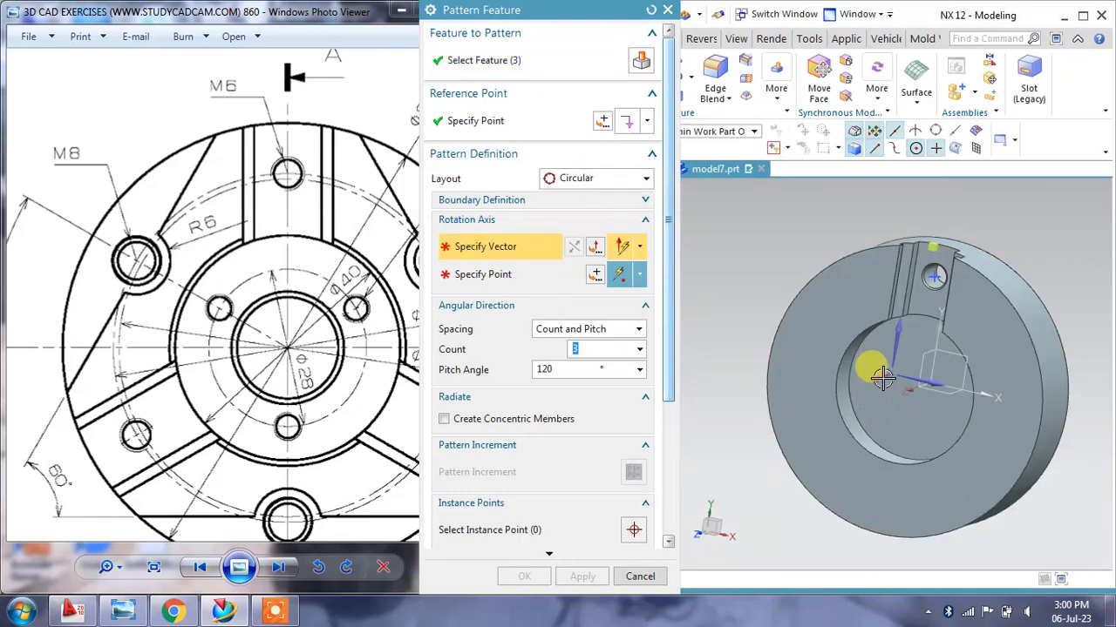
click(866, 420)
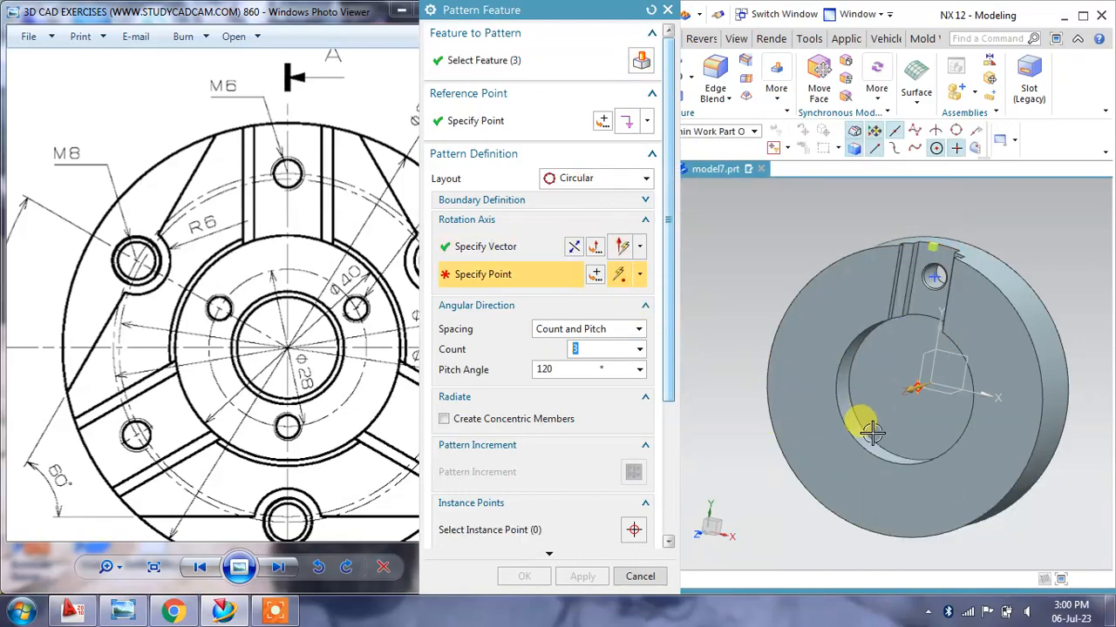
click(934, 384)
middle_drag(936, 392, 911, 390)
click(549, 271)
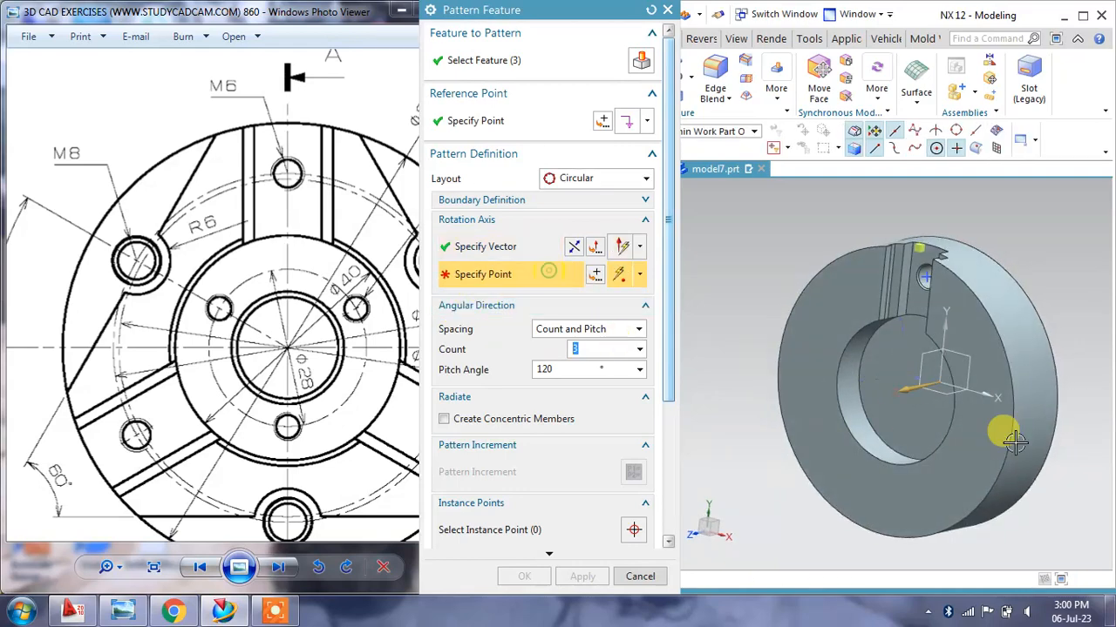
click(941, 383)
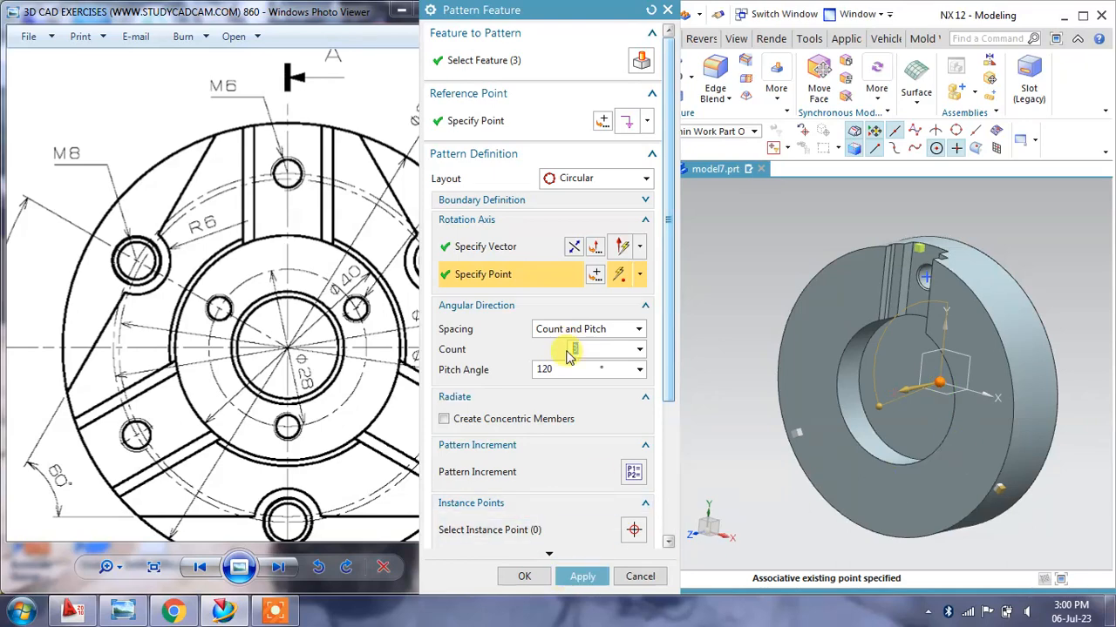
click(581, 577)
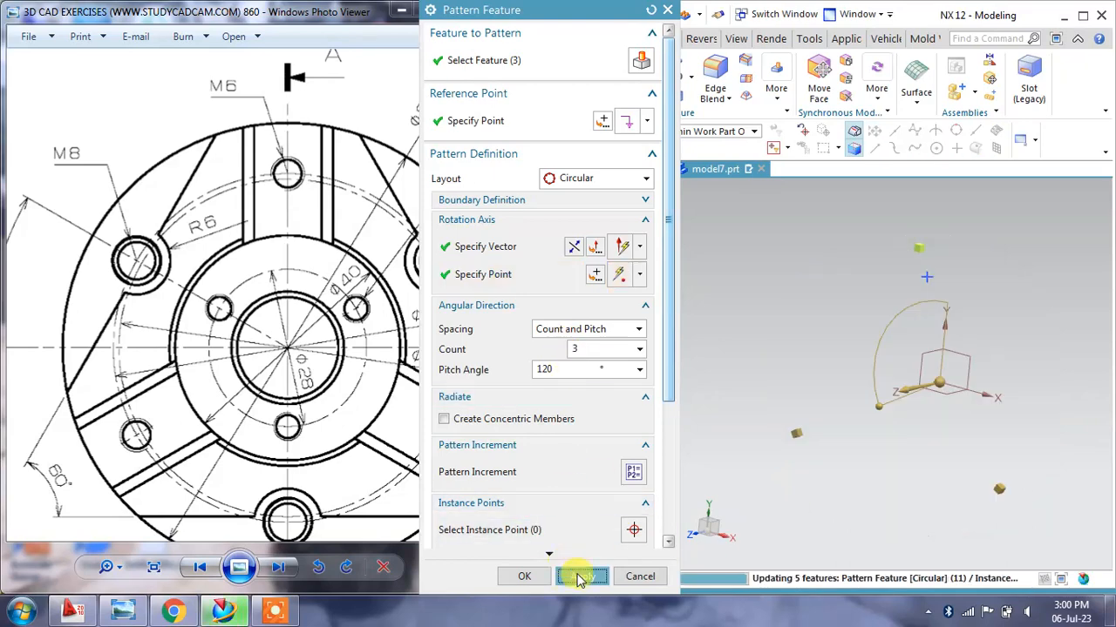
click(640, 577)
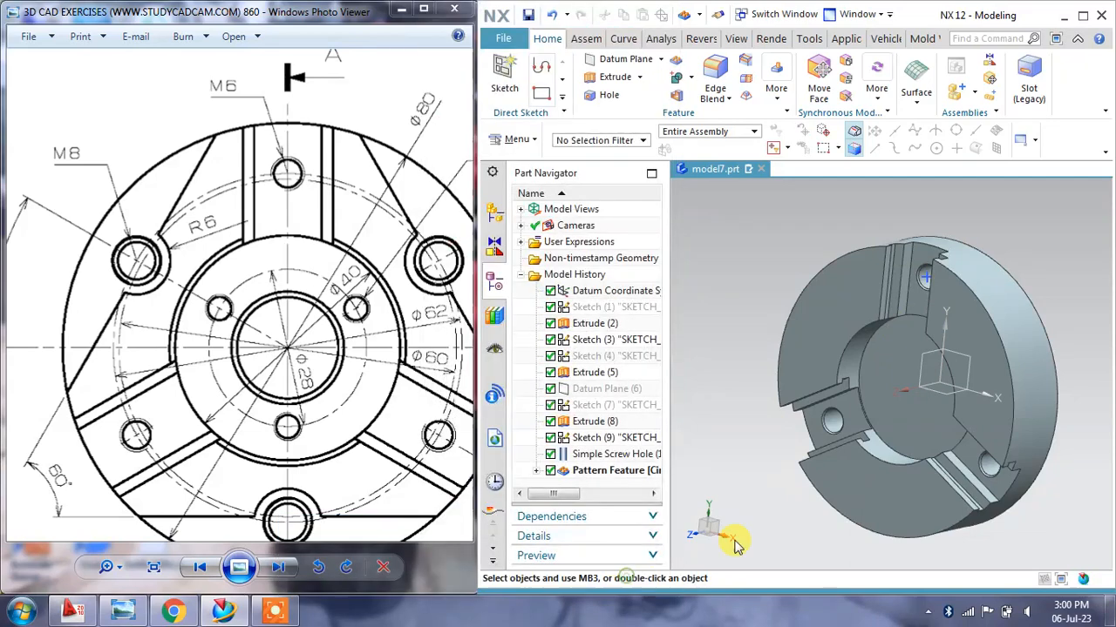
middle_drag(937, 411, 878, 345)
click(203, 336)
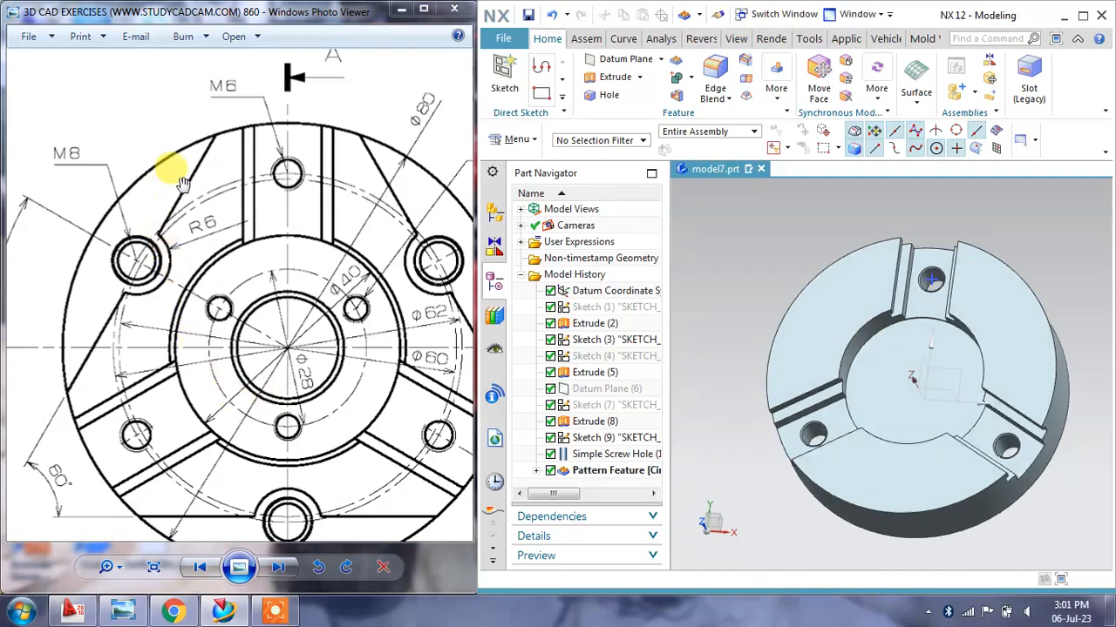
Examine the drawing's section A-A and front view for the depth and shape of the cut-outs around the M8 holes
scroll(182, 183, down, 5)
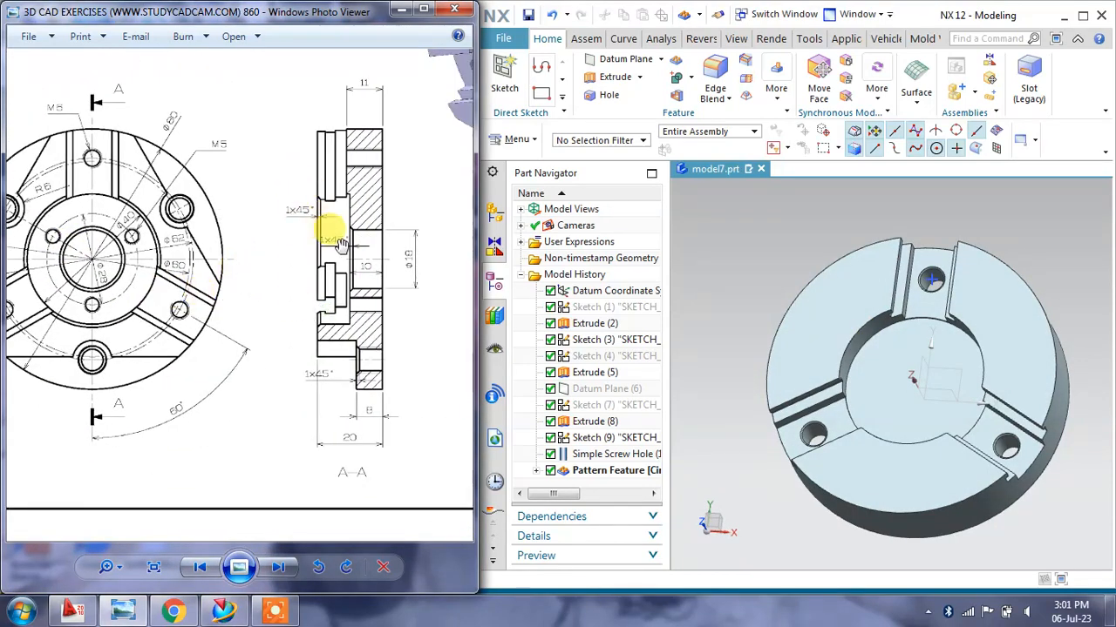
scroll(340, 244, up, 1)
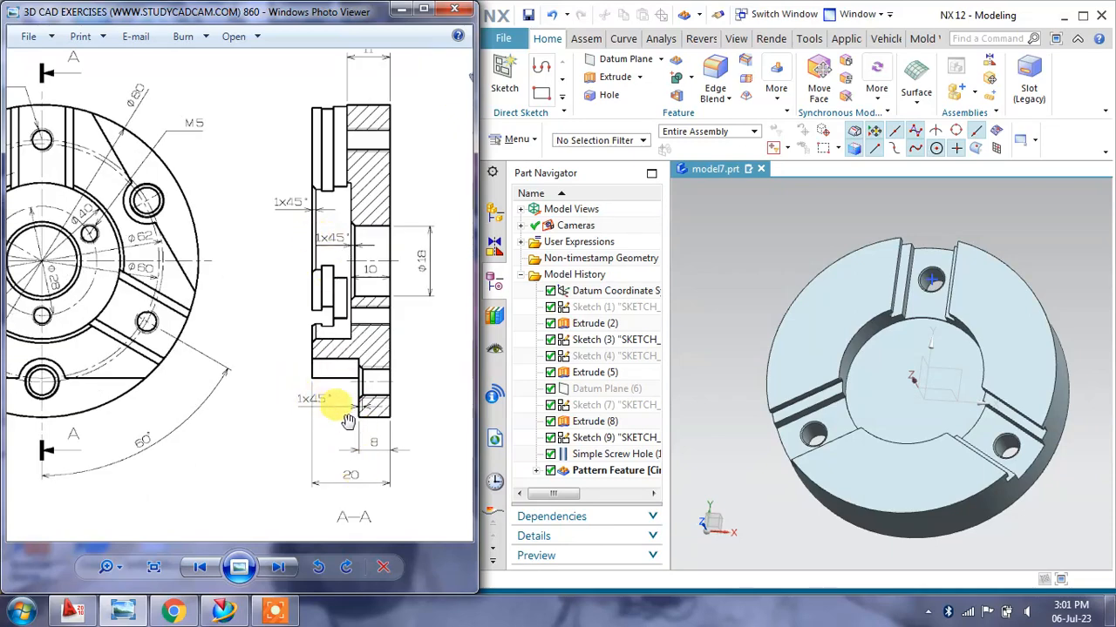
scroll(367, 442, up, 1)
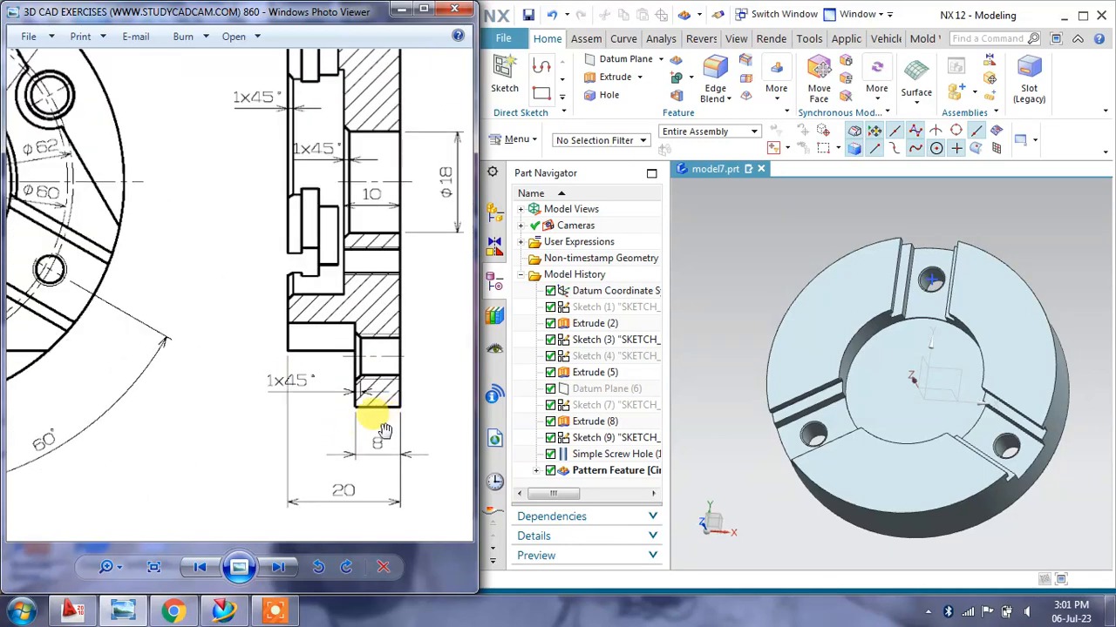
mouse_move(206, 378)
mouse_down()
mouse_move(410, 424)
mouse_move(445, 443)
mouse_up()
scroll(207, 353, down, 2)
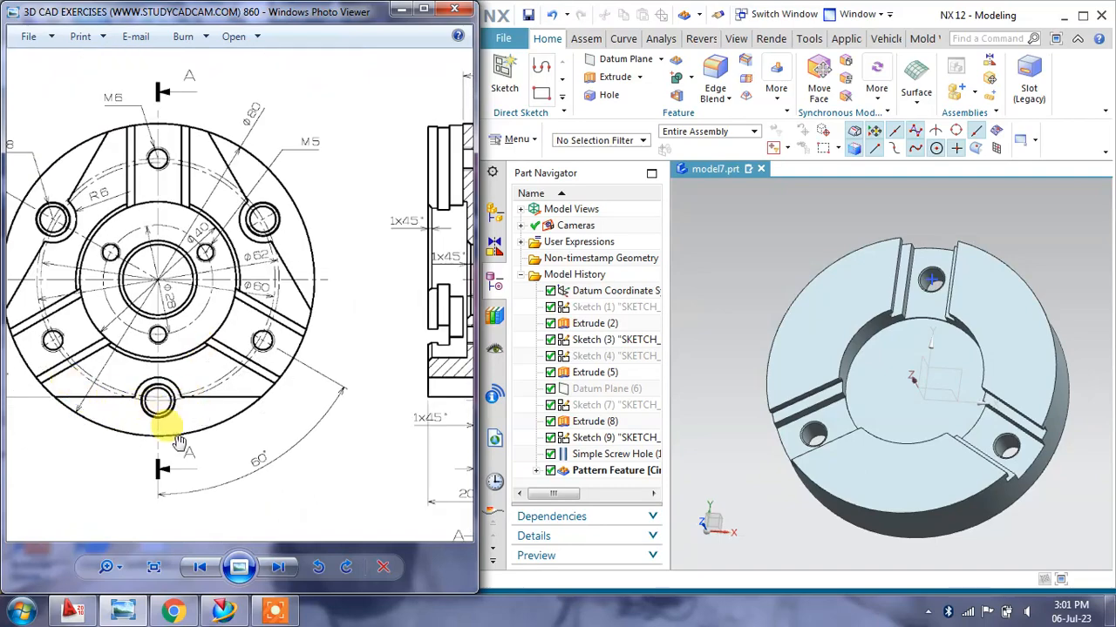
mouse_move(179, 442)
mouse_down()
mouse_move(231, 391)
mouse_move(232, 444)
mouse_move(269, 456)
mouse_move(275, 480)
mouse_move(218, 480)
mouse_up()
Create a new sketch on the ring's front face, using the inferred plane method and a horizontal reference
mouse_move(982, 353)
middle_down()
mouse_move(954, 349)
mouse_move(927, 388)
mouse_move(951, 319)
mouse_move(990, 315)
mouse_move(951, 386)
mouse_move(953, 405)
mouse_move(971, 322)
mouse_move(958, 311)
mouse_move(927, 316)
mouse_move(926, 364)
mouse_move(885, 375)
mouse_move(859, 349)
mouse_move(954, 369)
mouse_move(901, 337)
mouse_move(929, 343)
middle_up()
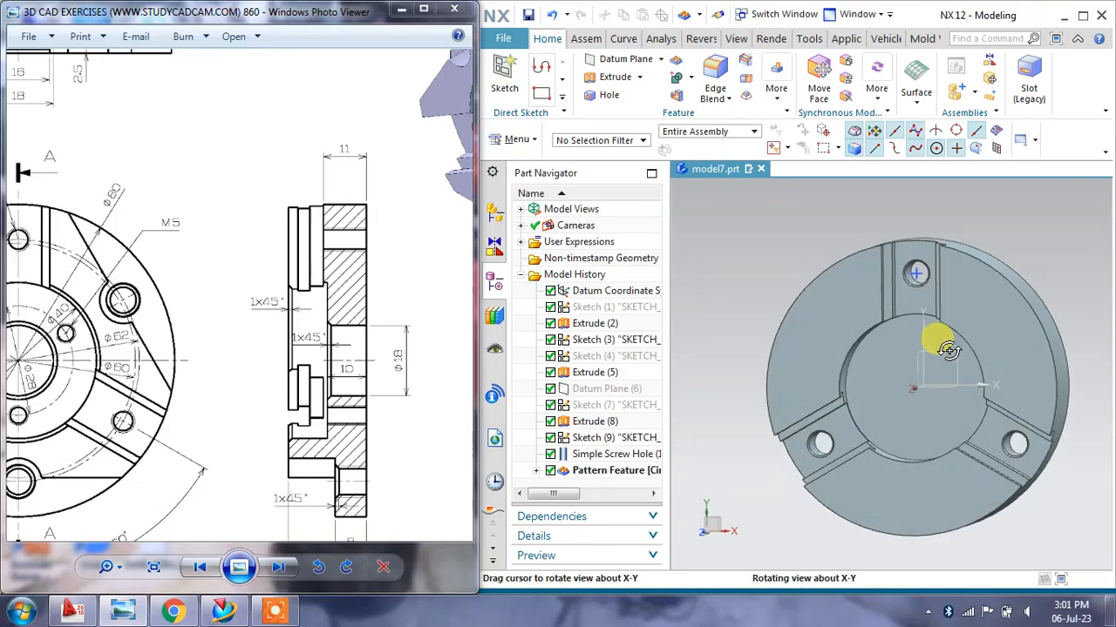
click(797, 299)
click(571, 217)
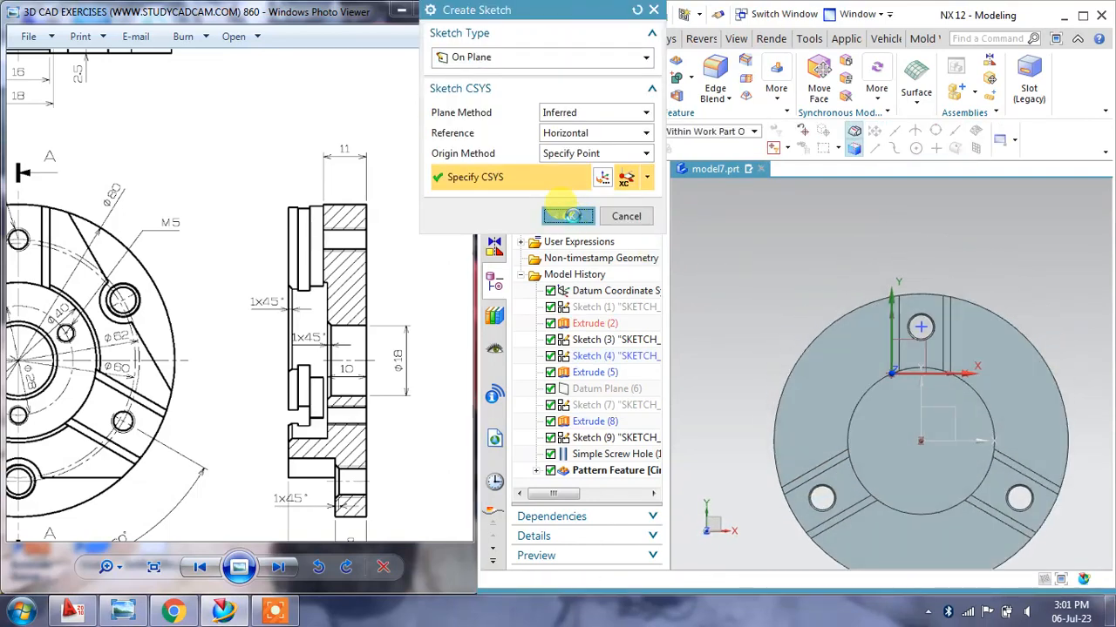
scroll(888, 351, down, 5)
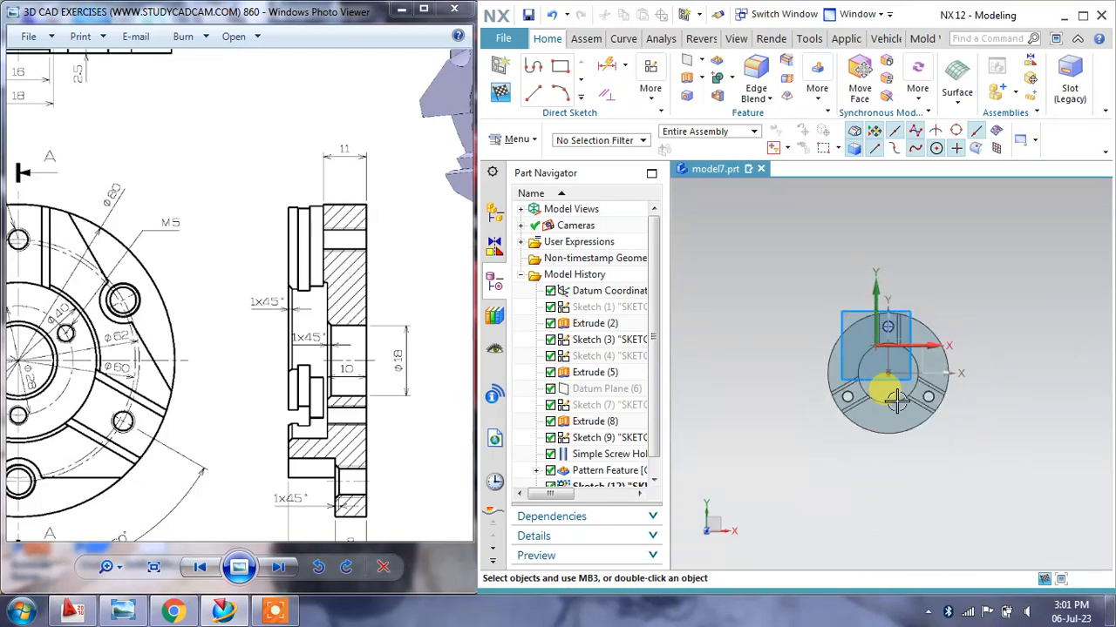
scroll(896, 400, up, 3)
Examine the drawing's front view for the angles, radius and positions that define the cut-outs around the M8 holes
drag(215, 361, 401, 360)
drag(264, 347, 274, 305)
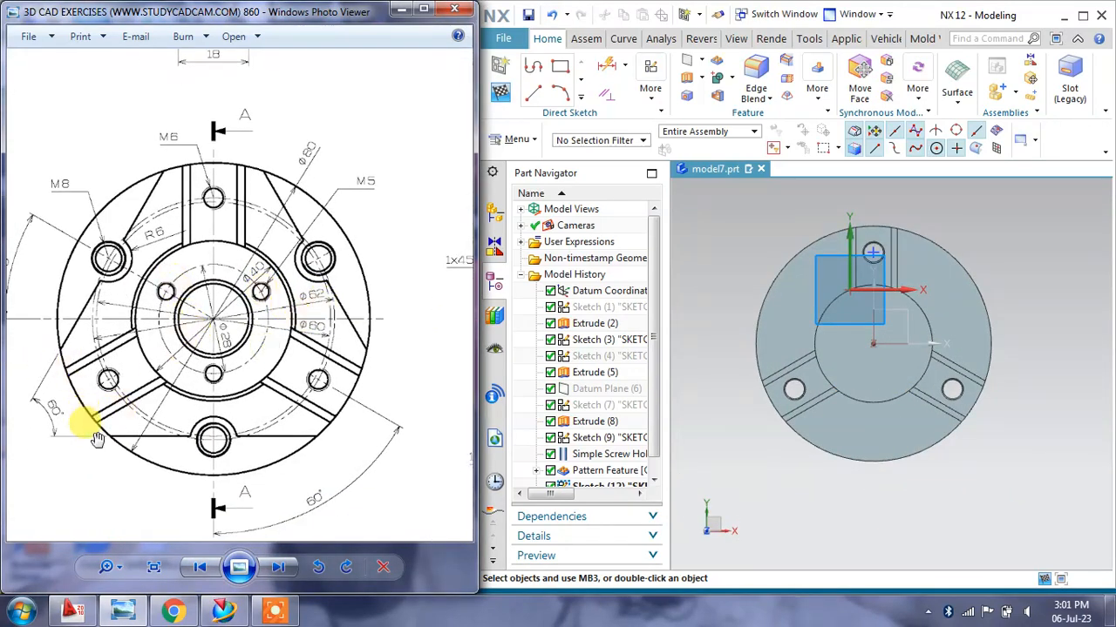
scroll(188, 446, up, 1)
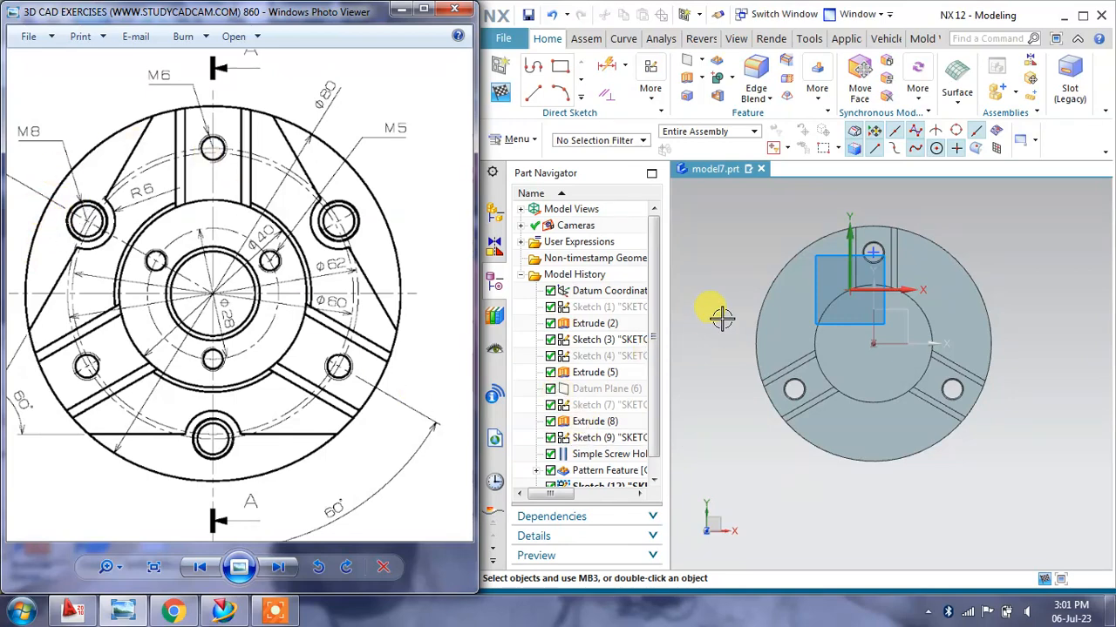
drag(213, 379, 248, 285)
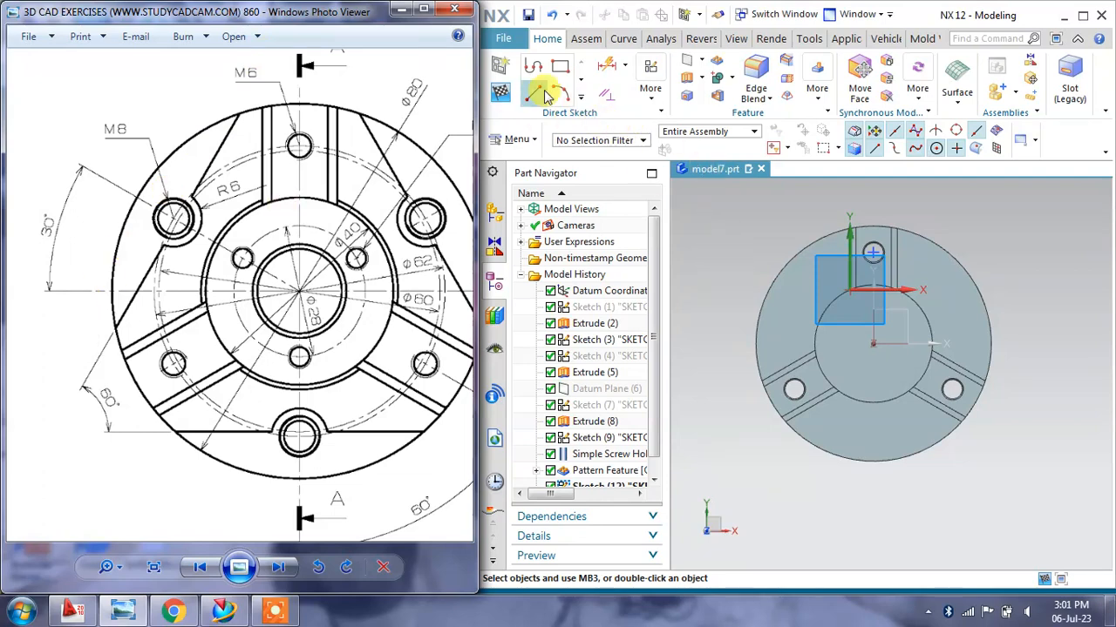
Draw a 60 mm diameter circle centred on the disc's centre point
click(581, 90)
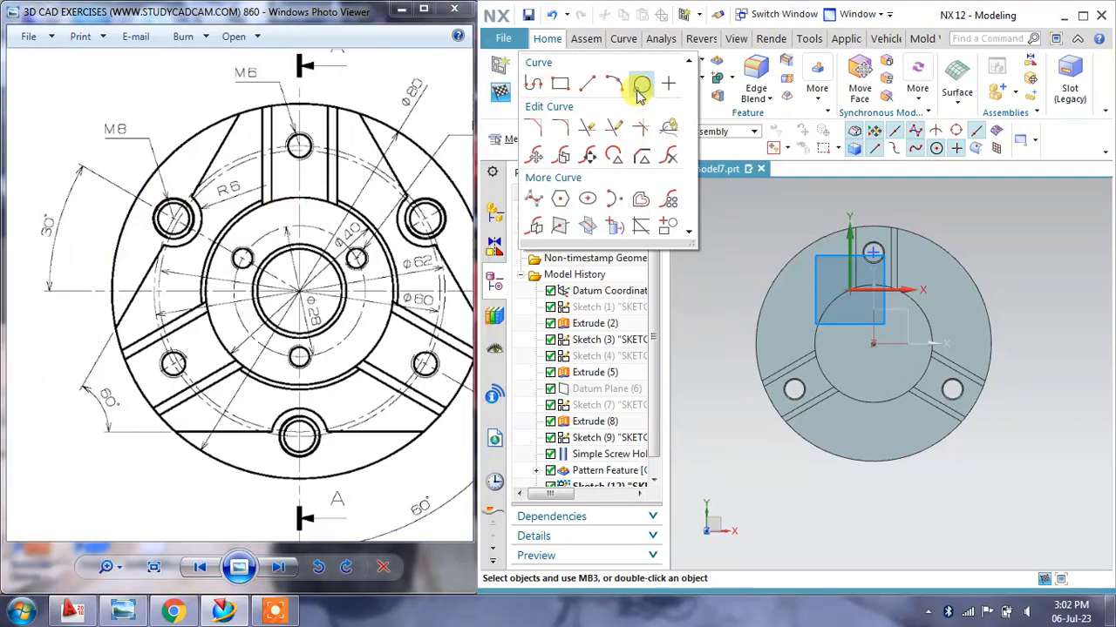
click(641, 90)
drag(269, 356, 229, 331)
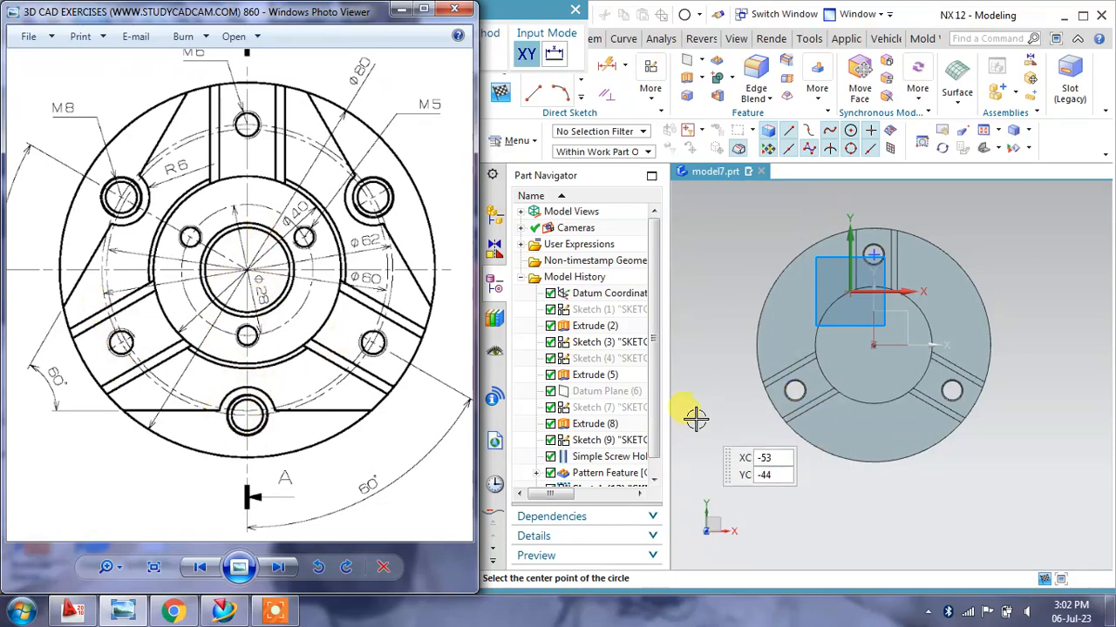
click(873, 343)
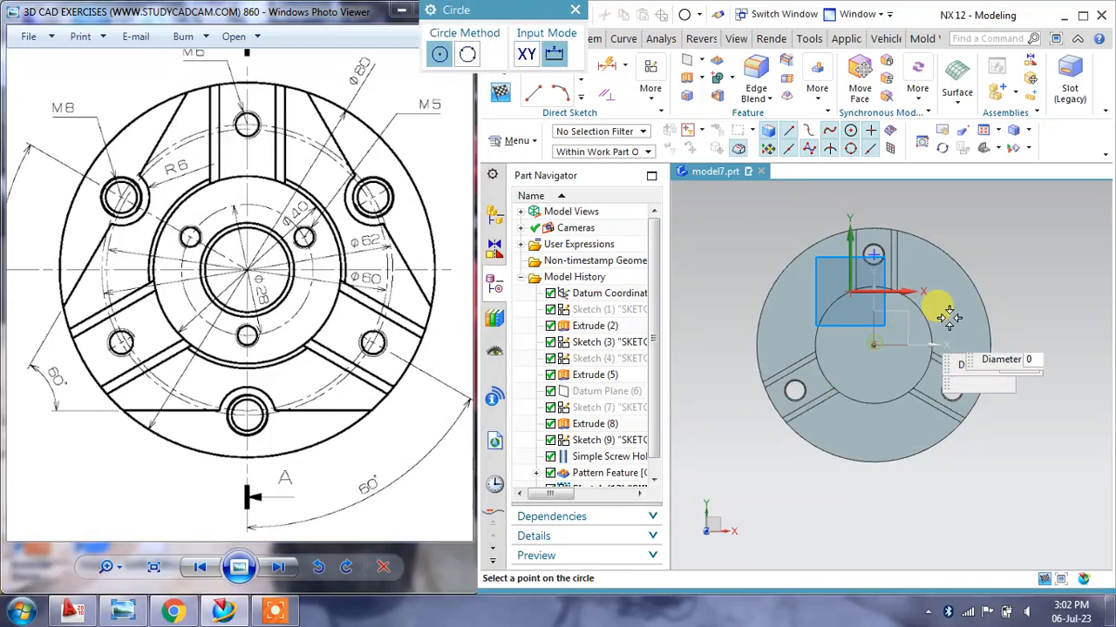
text(60)
key(Return)
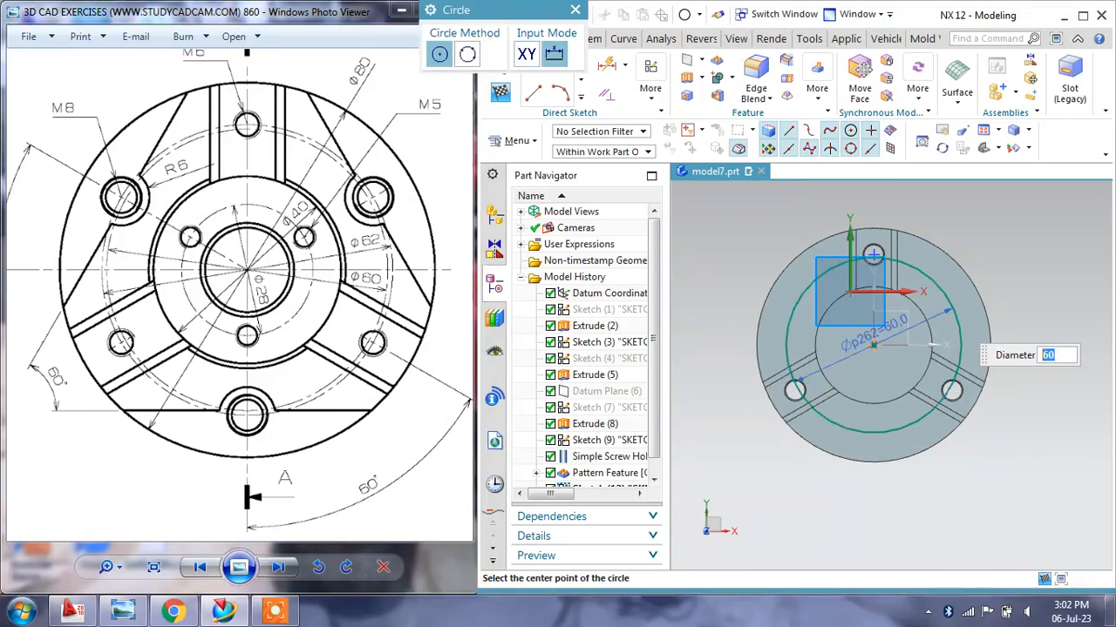
click(575, 10)
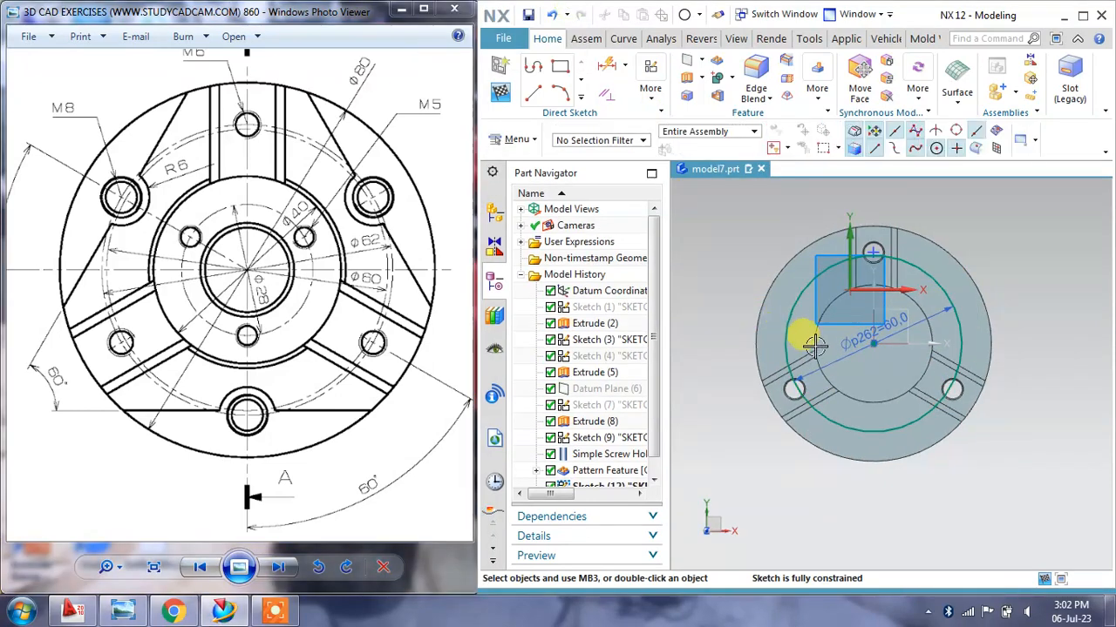
Draw a horizontal line from the circle's lowest quadrant point out past the disc's left edge, and convert it and the circle to reference geometry
click(535, 93)
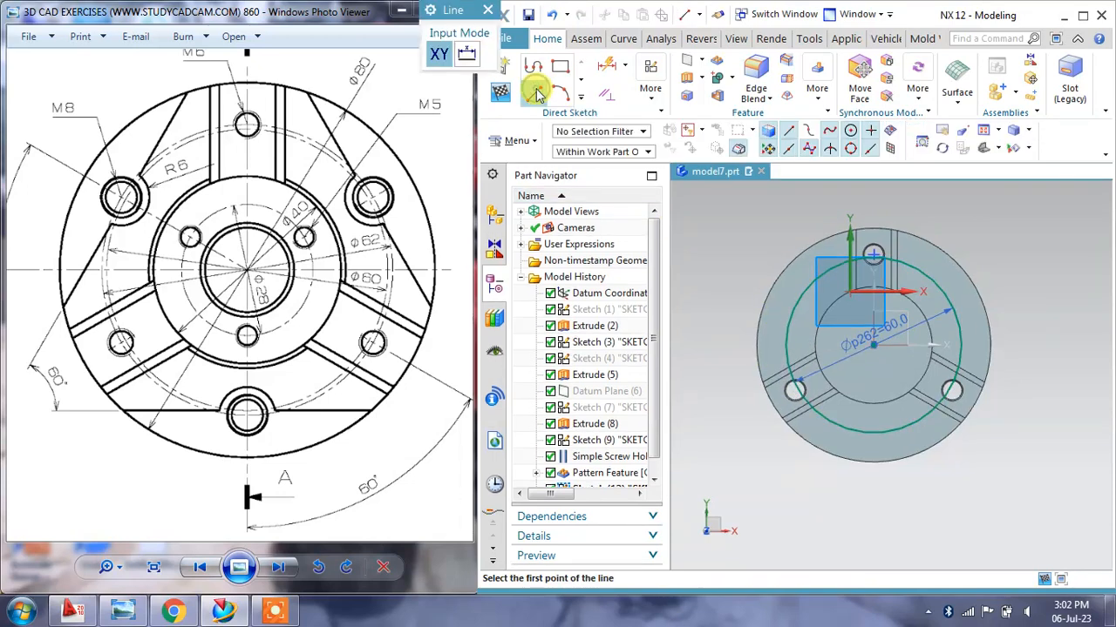
click(874, 433)
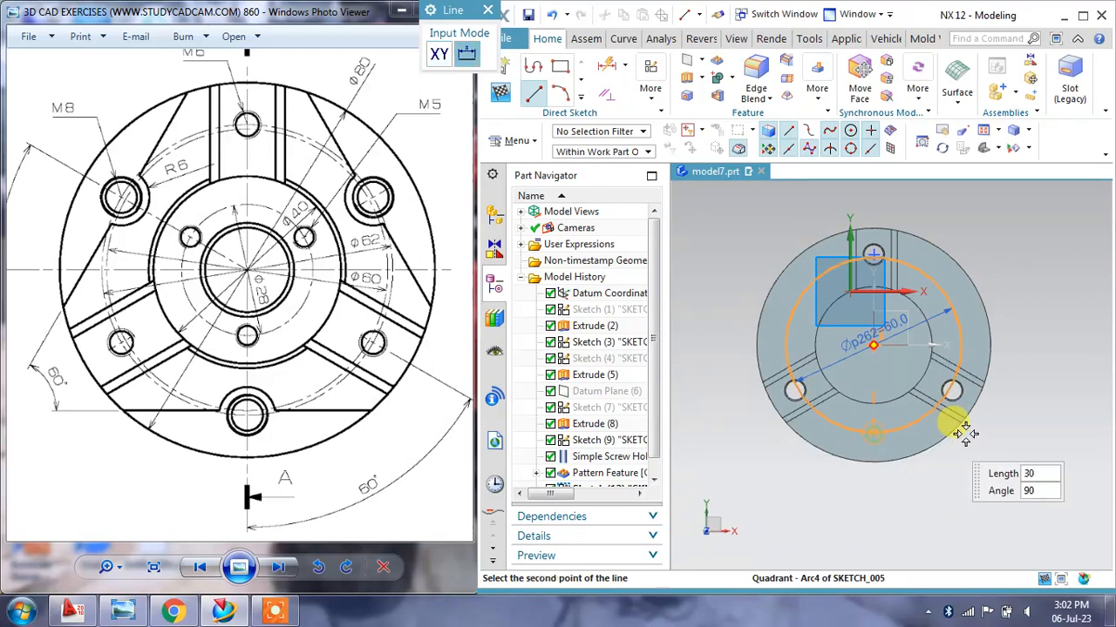
click(740, 434)
middle_click(772, 441)
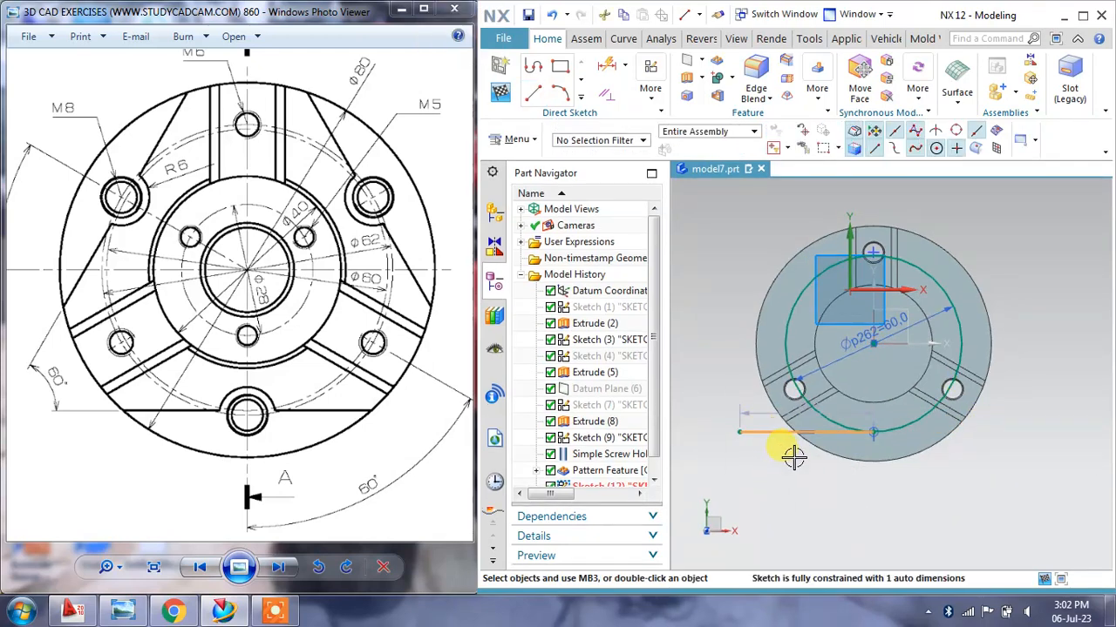
right_drag(794, 458, 800, 459)
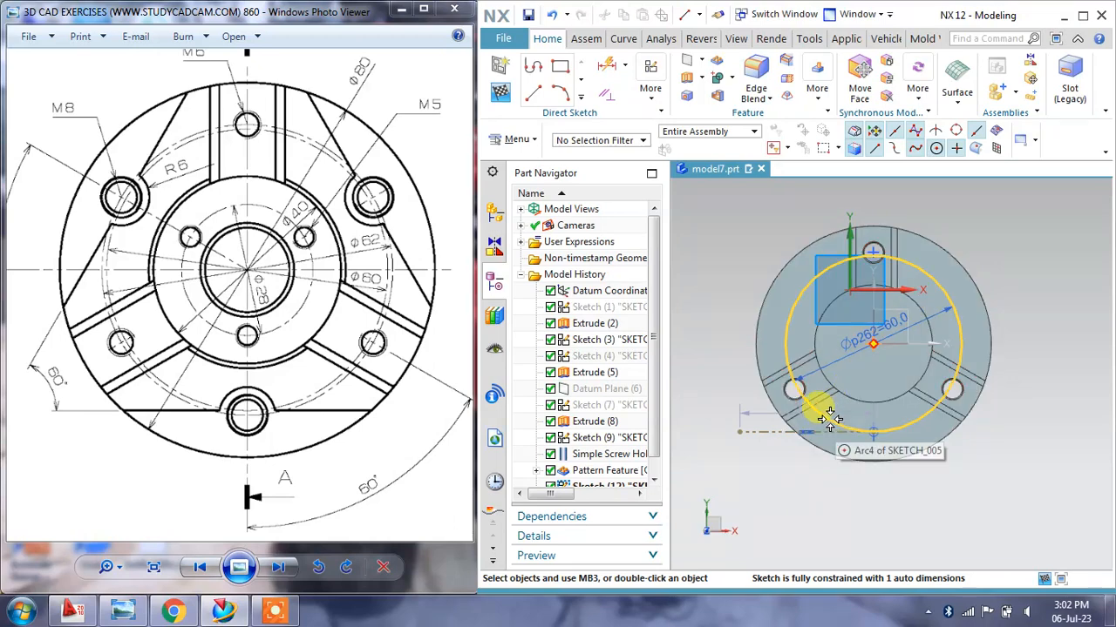
right_drag(835, 421, 859, 444)
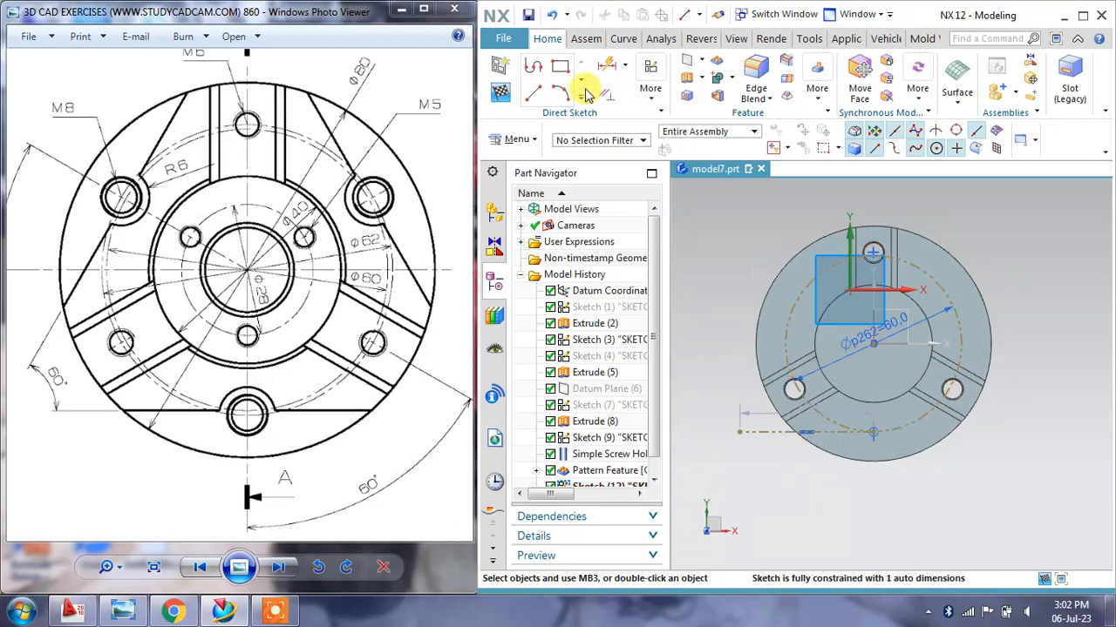
Draw a slanted line about 74 mm long across the disc's upper-left portion, with both ends outside the disc
click(535, 93)
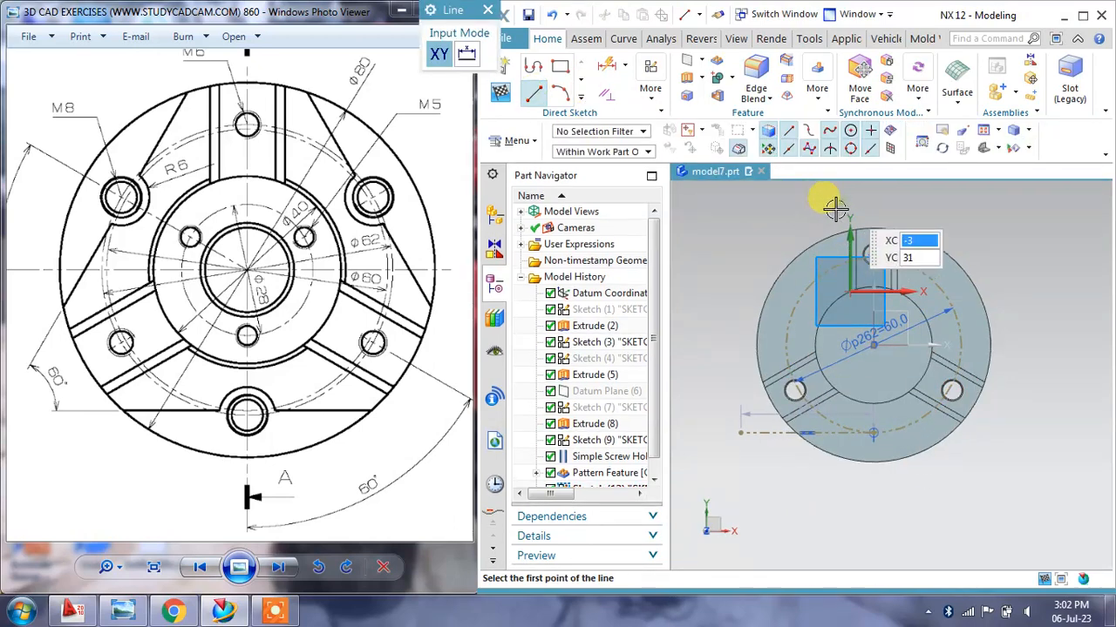
click(841, 205)
click(730, 386)
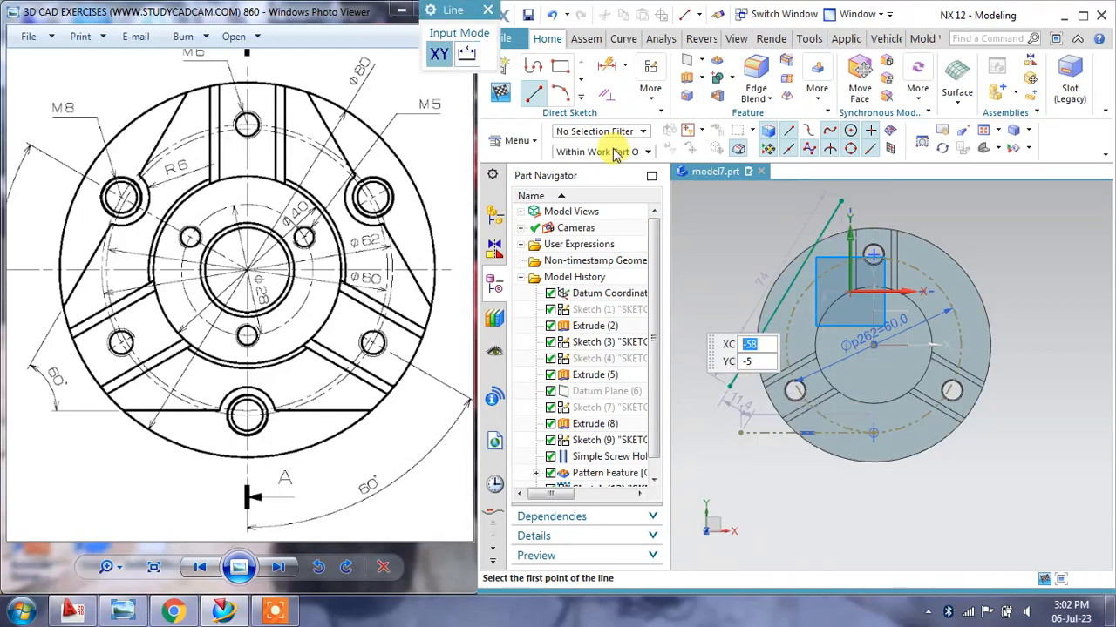
key(ctrl+q)
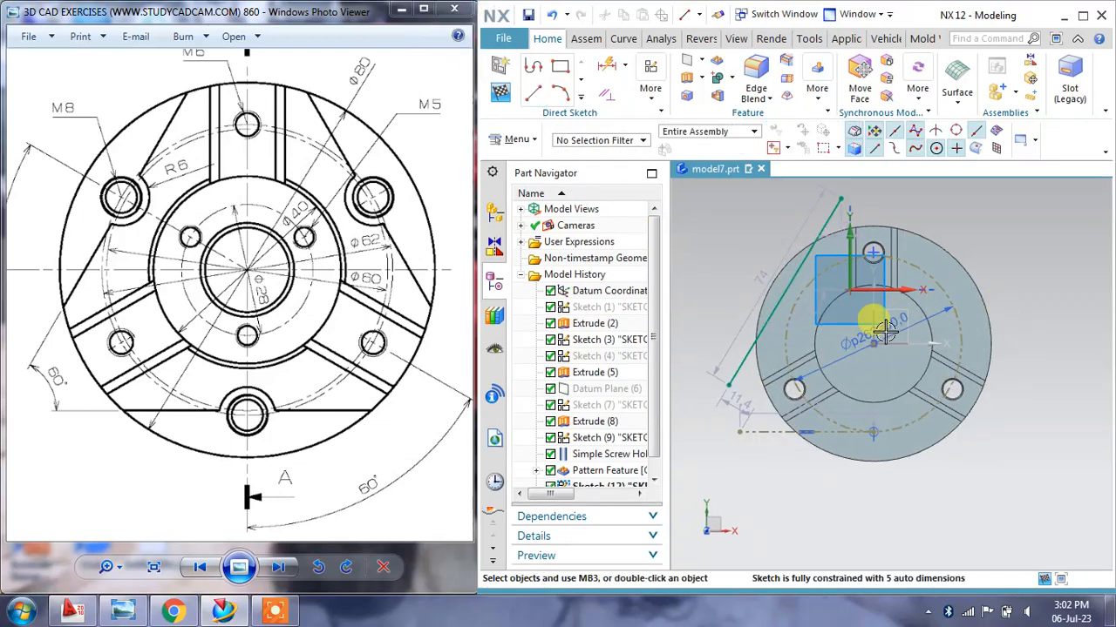
Apply a tangent constraint between the slanted line and the 60 mm reference circle
click(608, 96)
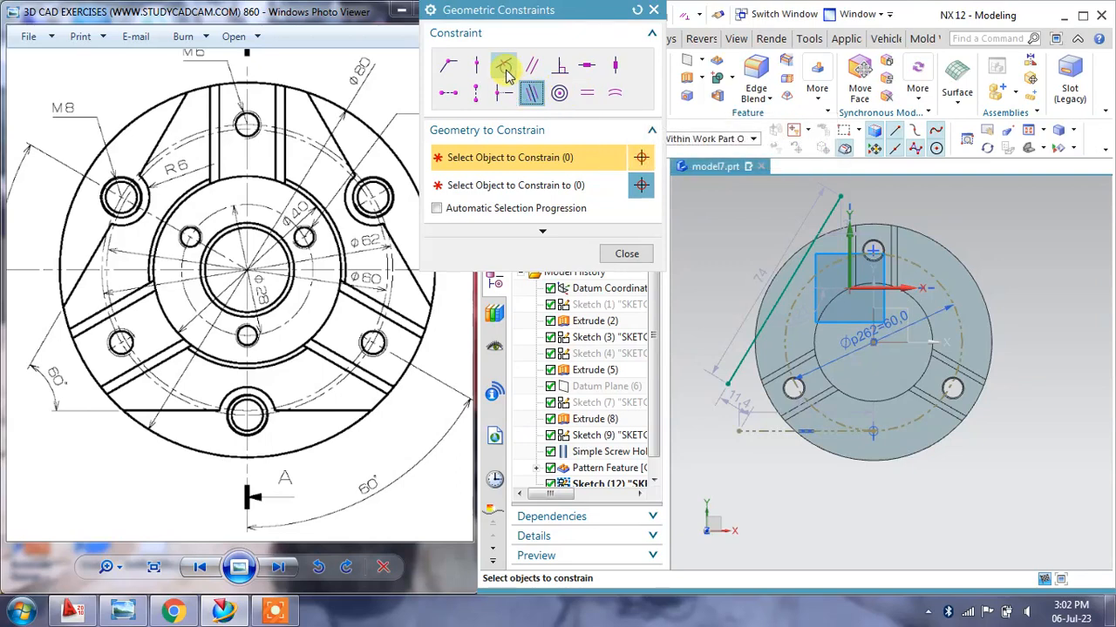
click(504, 66)
scroll(793, 309, up, 2)
click(771, 271)
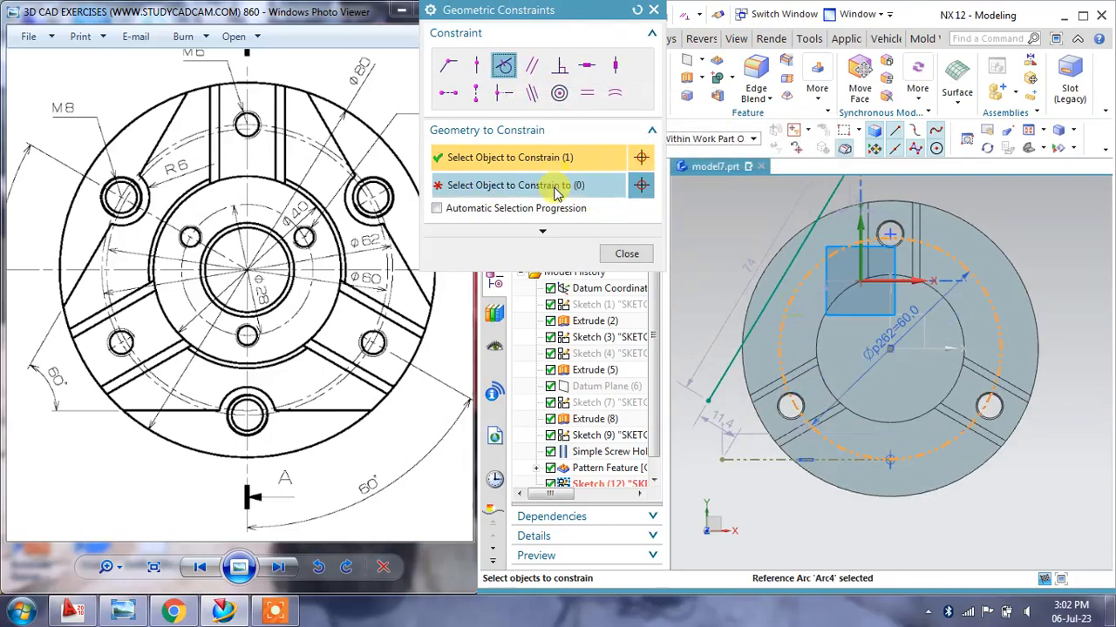
click(772, 274)
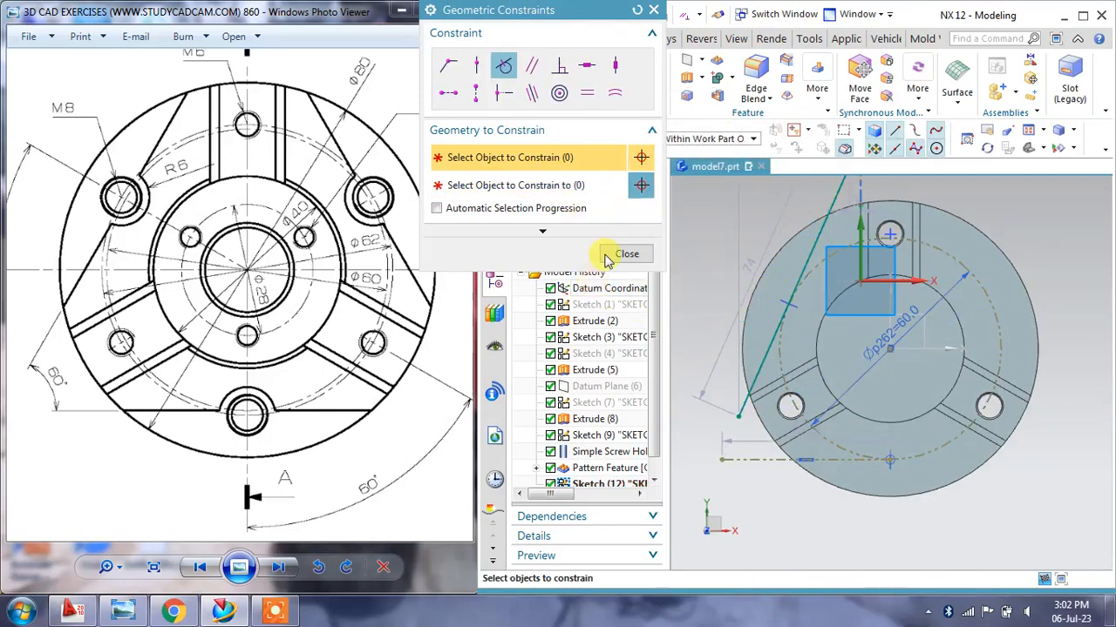
click(624, 255)
scroll(710, 349, up, 2)
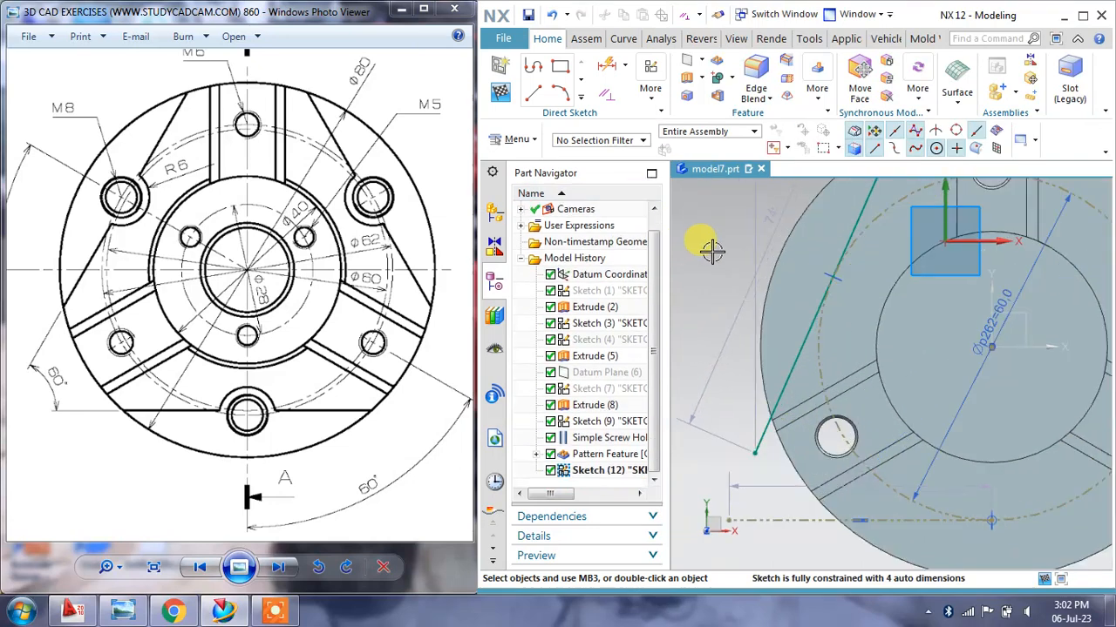
scroll(709, 251, down, 2)
click(601, 98)
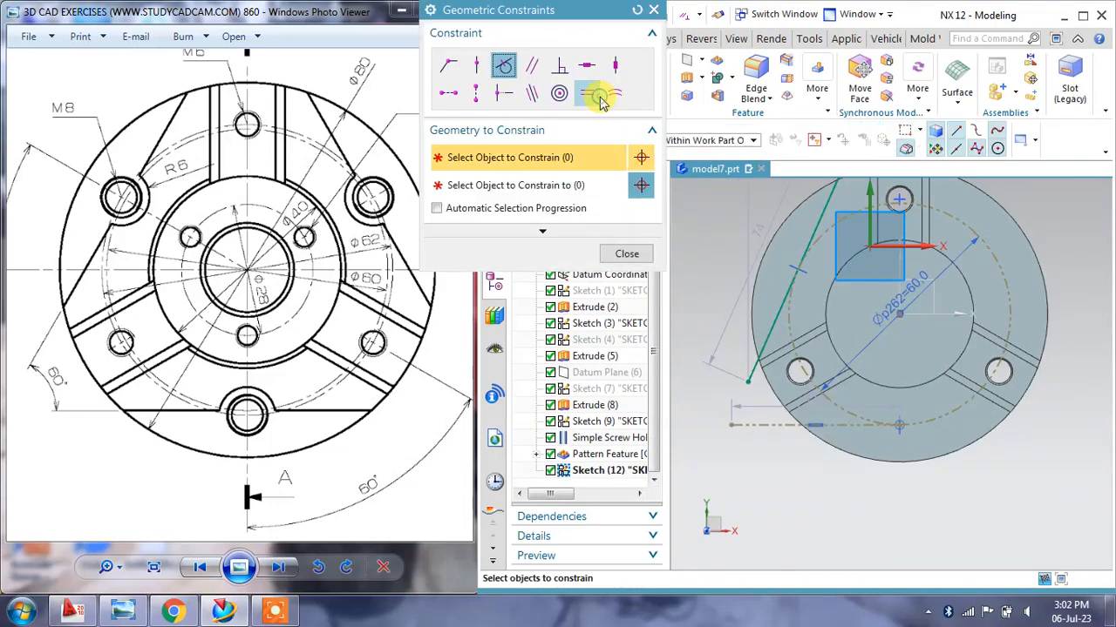
click(655, 10)
Add a 60° angular dimension between the slanted line and the horizontal reference line
click(629, 70)
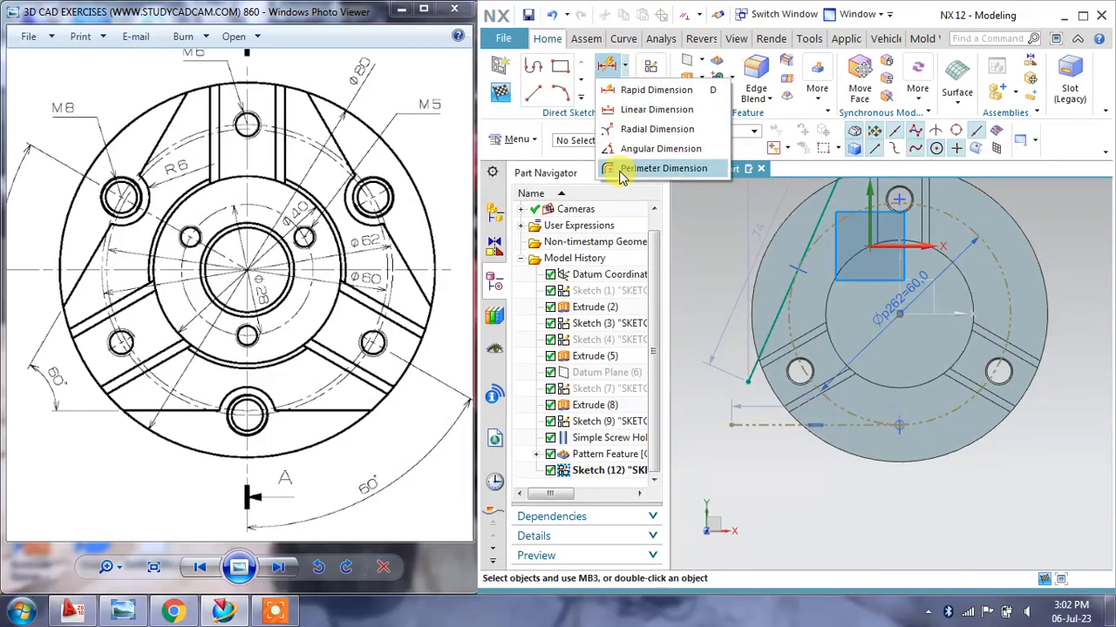
click(650, 147)
click(775, 323)
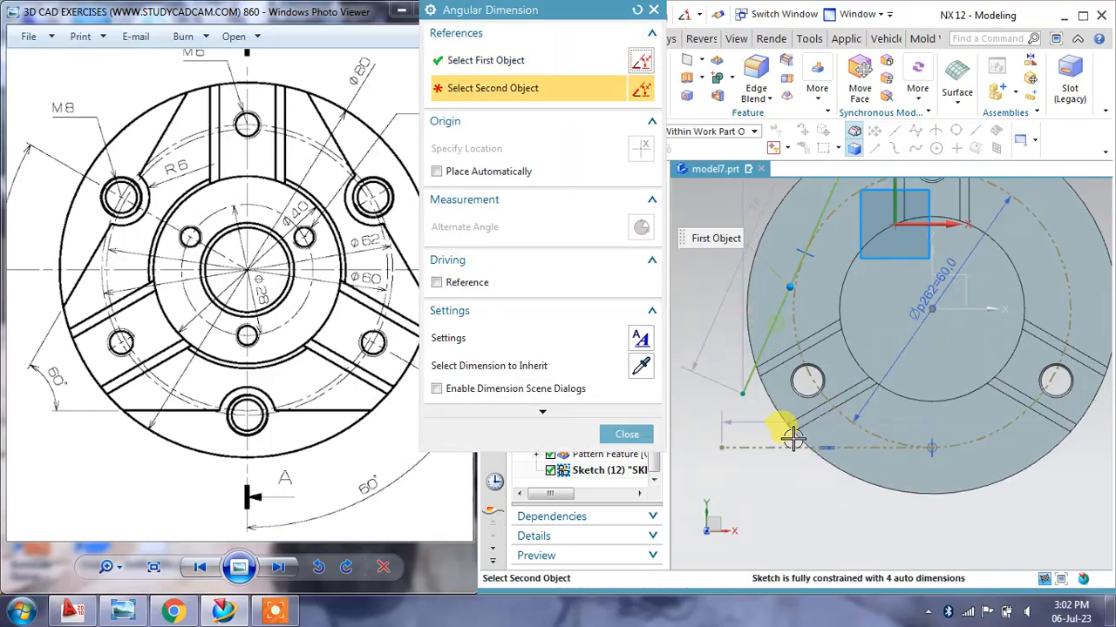
click(790, 449)
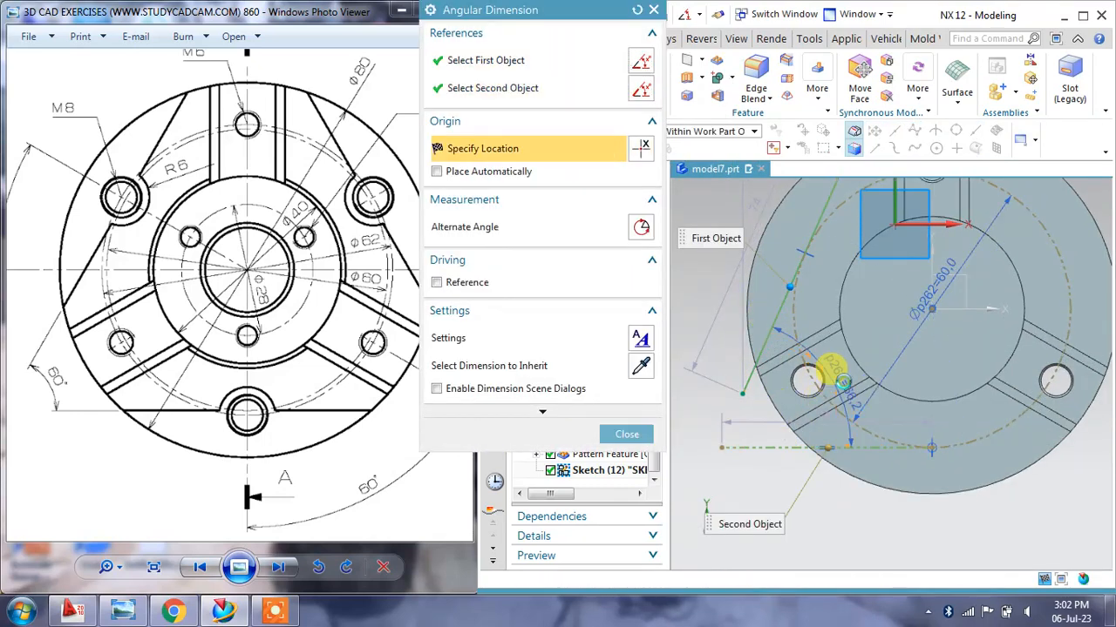
click(842, 381)
text(60)
key(Return)
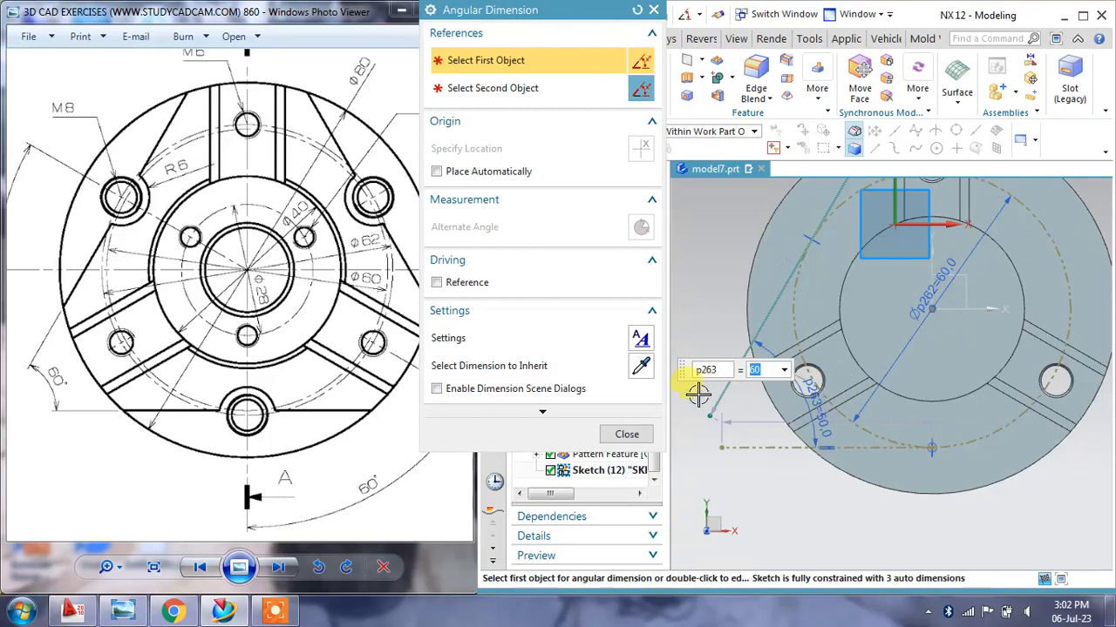
click(625, 436)
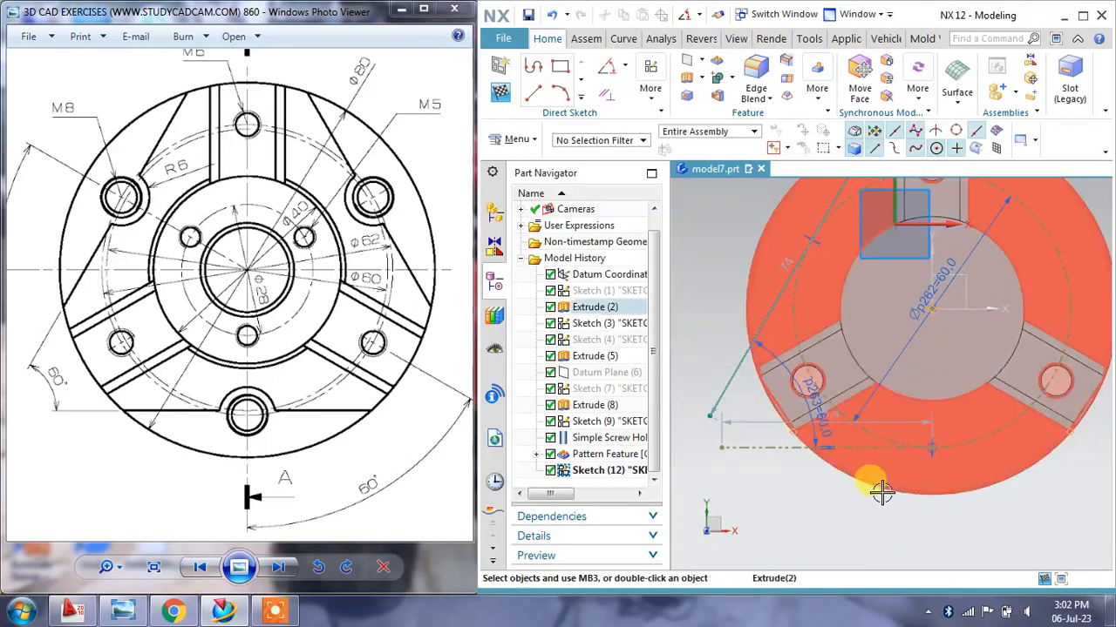
Extend the upper end of the slanted line slightly farther beyond the disc's edge
scroll(853, 490, down, 2)
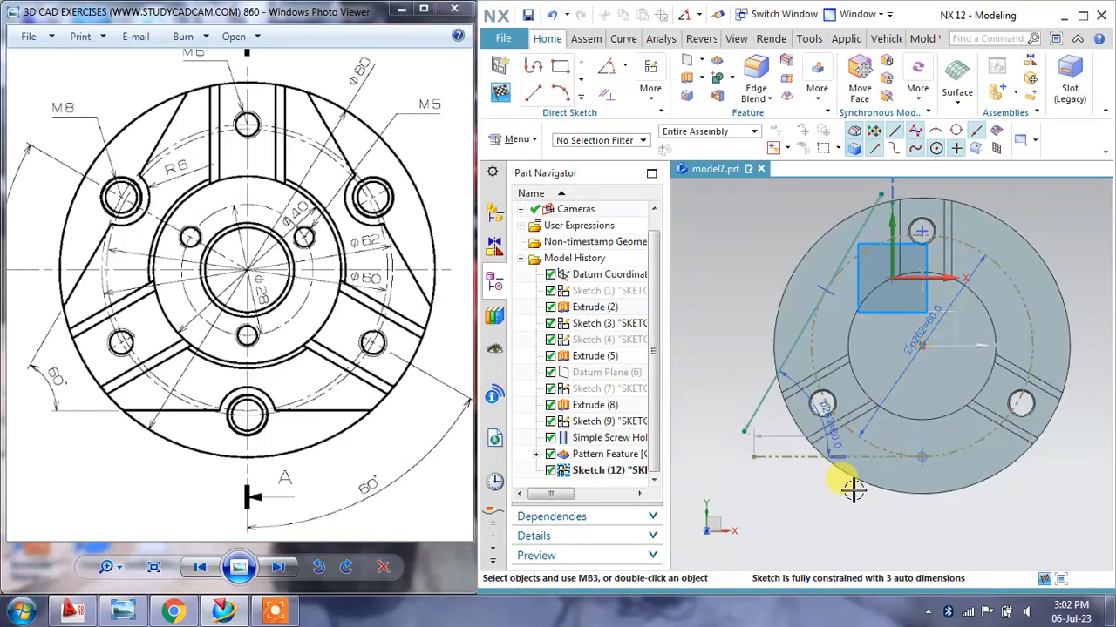
click(887, 192)
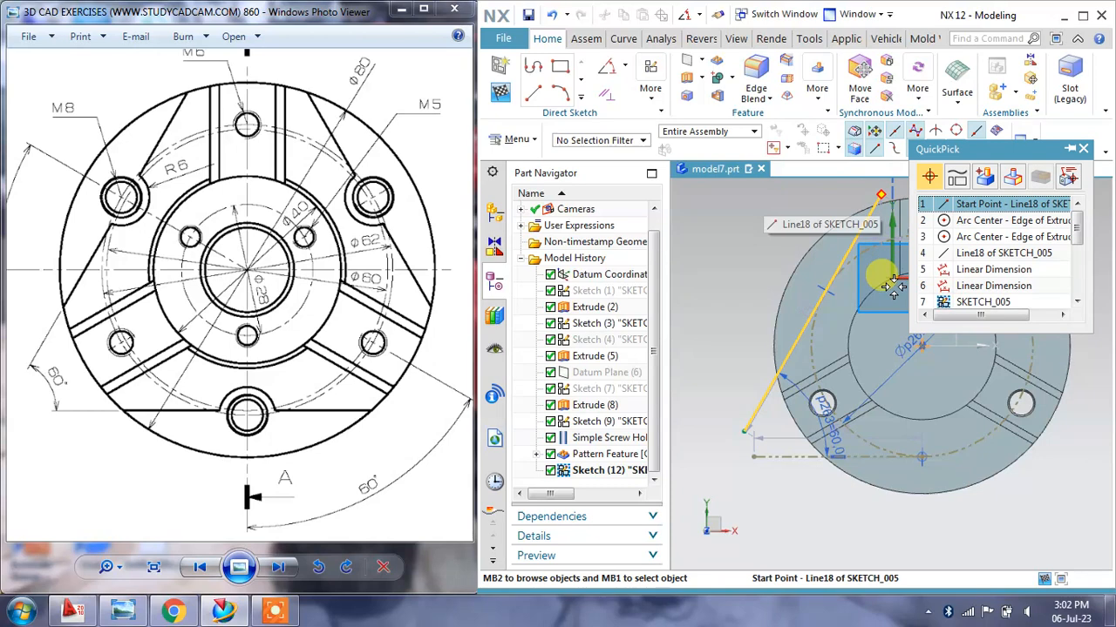
click(1081, 150)
scroll(906, 379, up, 2)
scroll(877, 249, down, 2)
scroll(877, 224, up, 2)
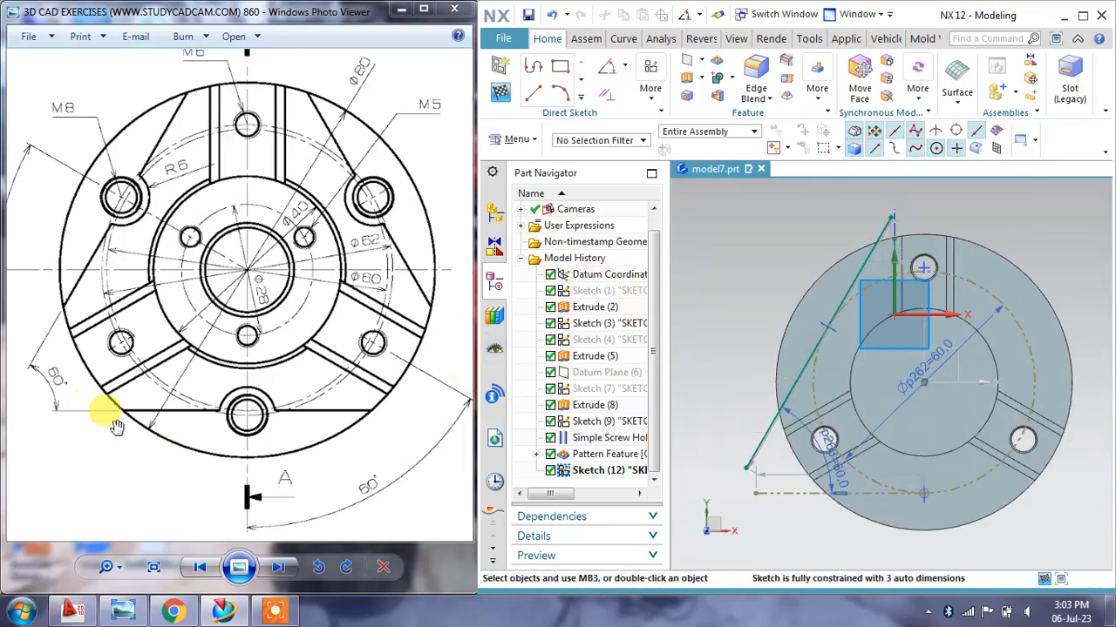
Close the triangle outside the disc with a vertical line about 68 mm long and a horizontal line about 39 mm long, and finish the sketch
click(535, 96)
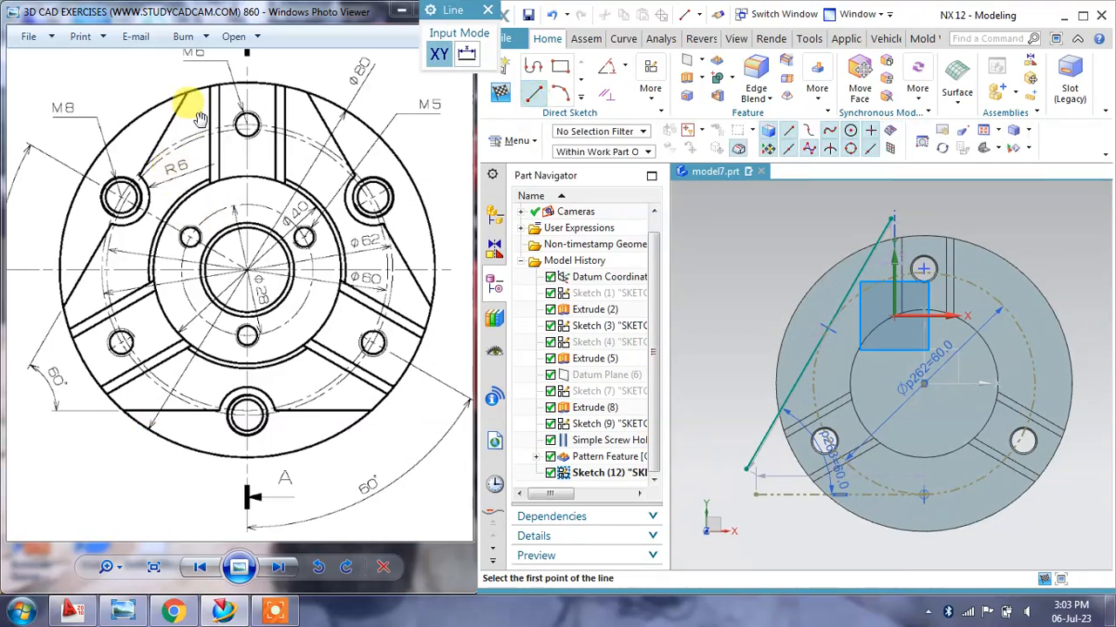
click(748, 468)
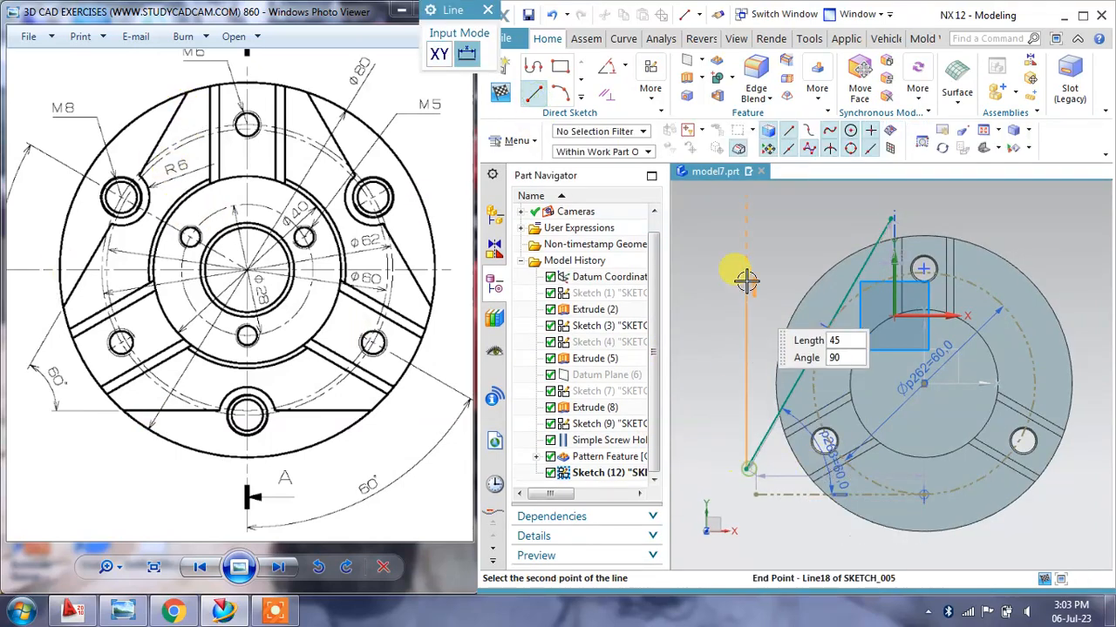
click(746, 218)
click(895, 216)
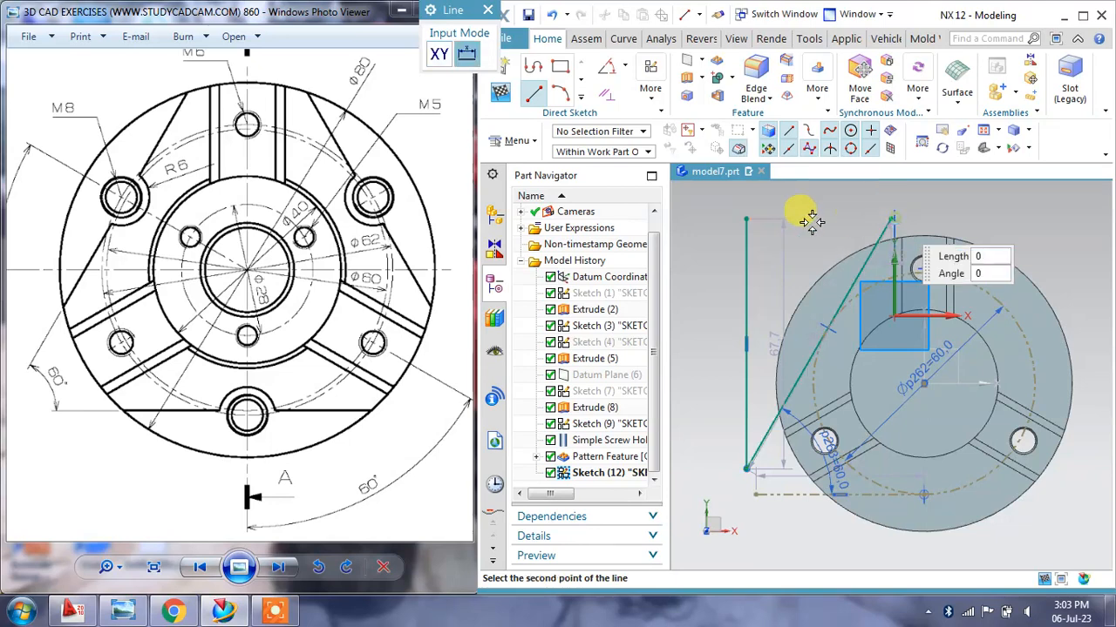
click(746, 218)
key(Escape)
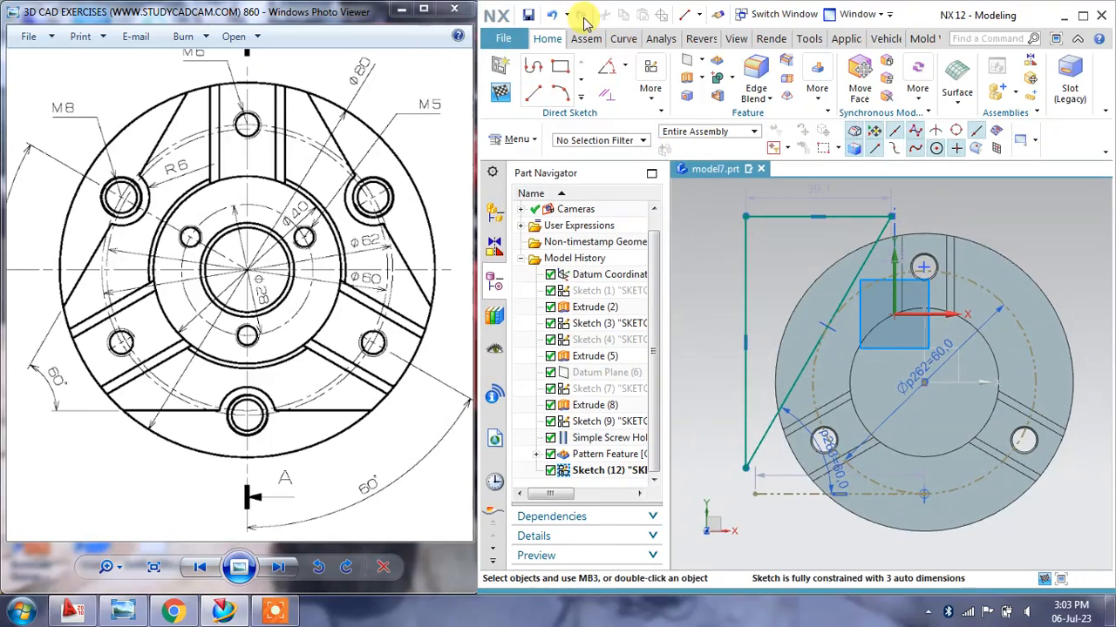
click(503, 94)
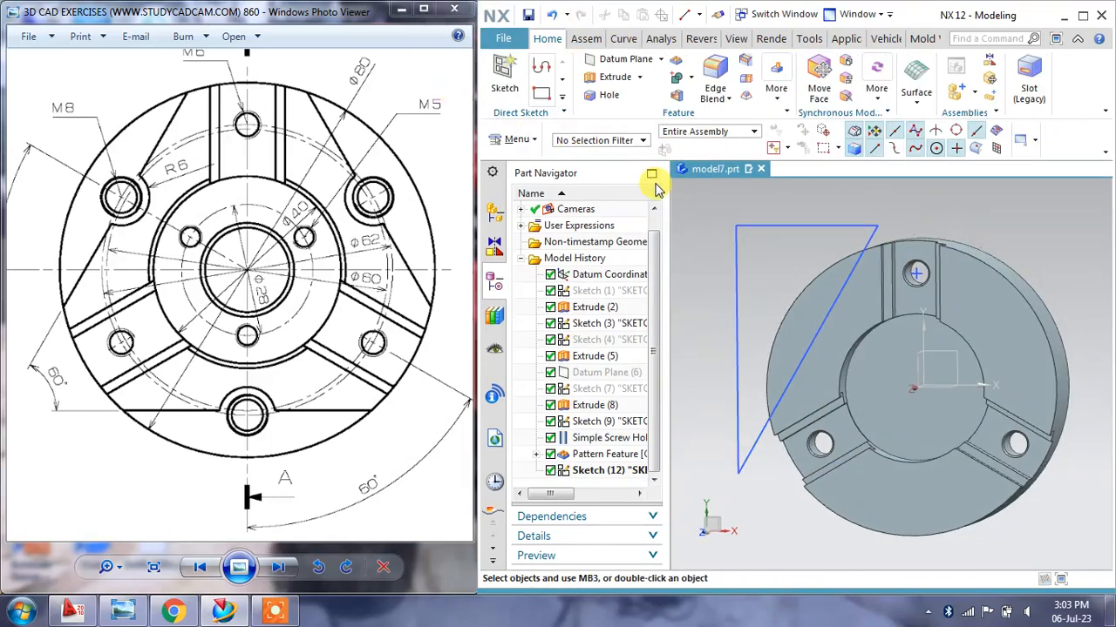
Extrude the triangular profile 12 mm into the disc as a subtract to cut the flat recess in the rim
mouse_move(927, 326)
middle_down()
mouse_move(946, 282)
mouse_move(959, 291)
mouse_move(953, 282)
middle_up()
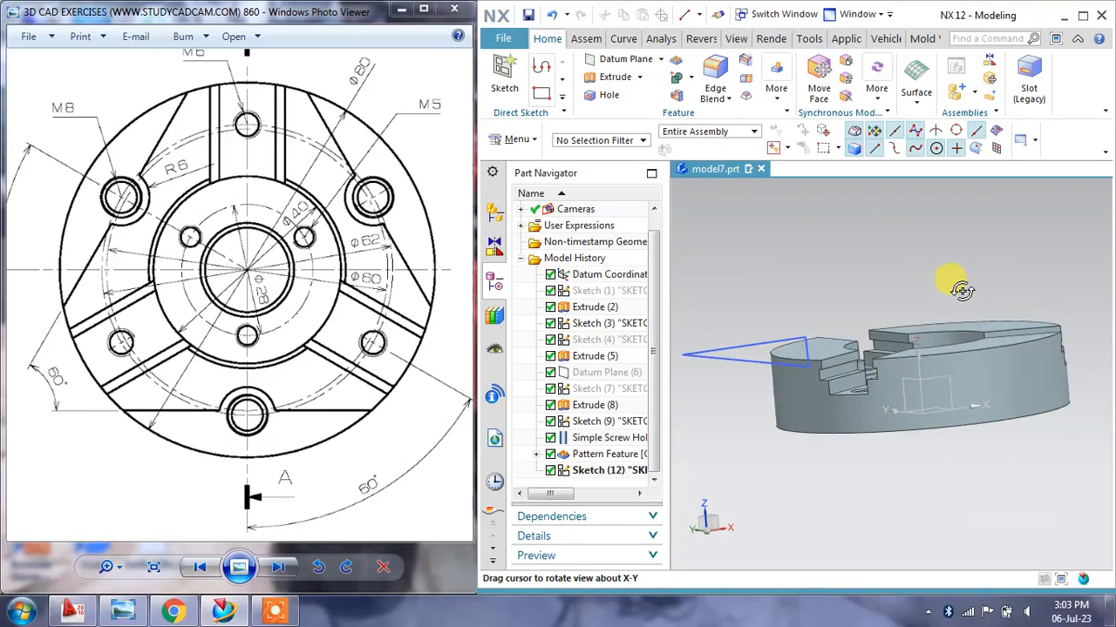
scroll(175, 288, down, 3)
drag(276, 323, 200, 322)
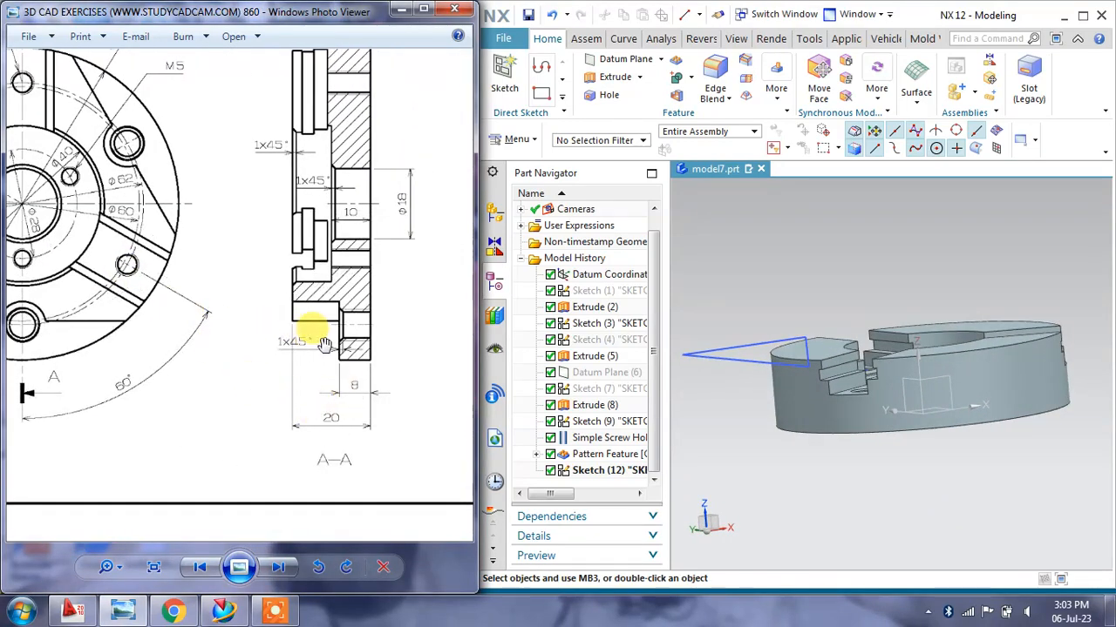
click(614, 77)
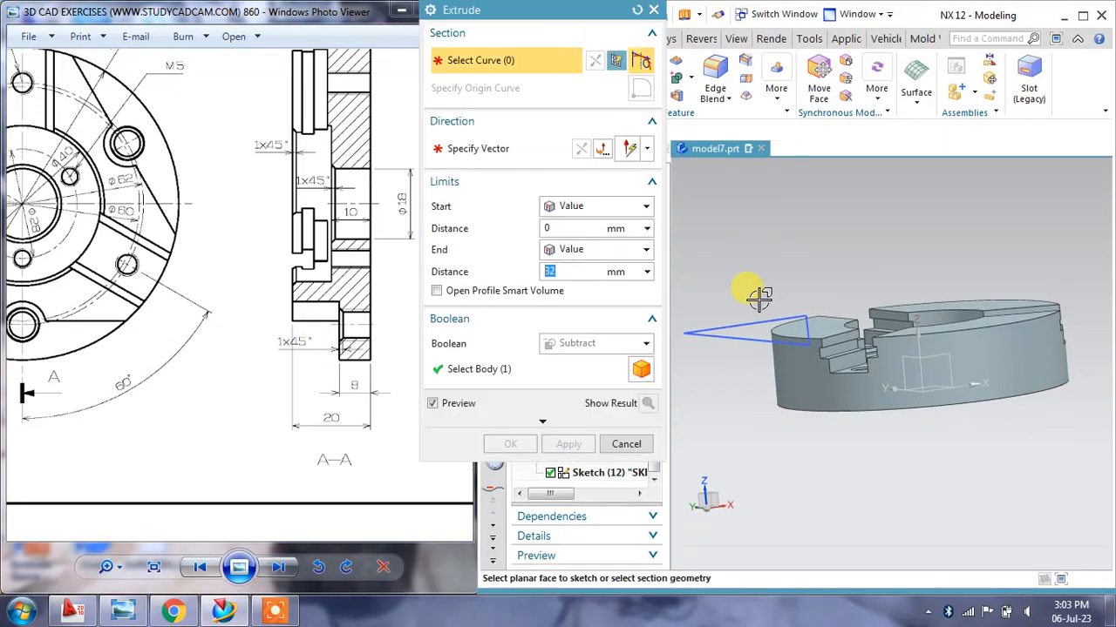
middle_drag(759, 297, 741, 282)
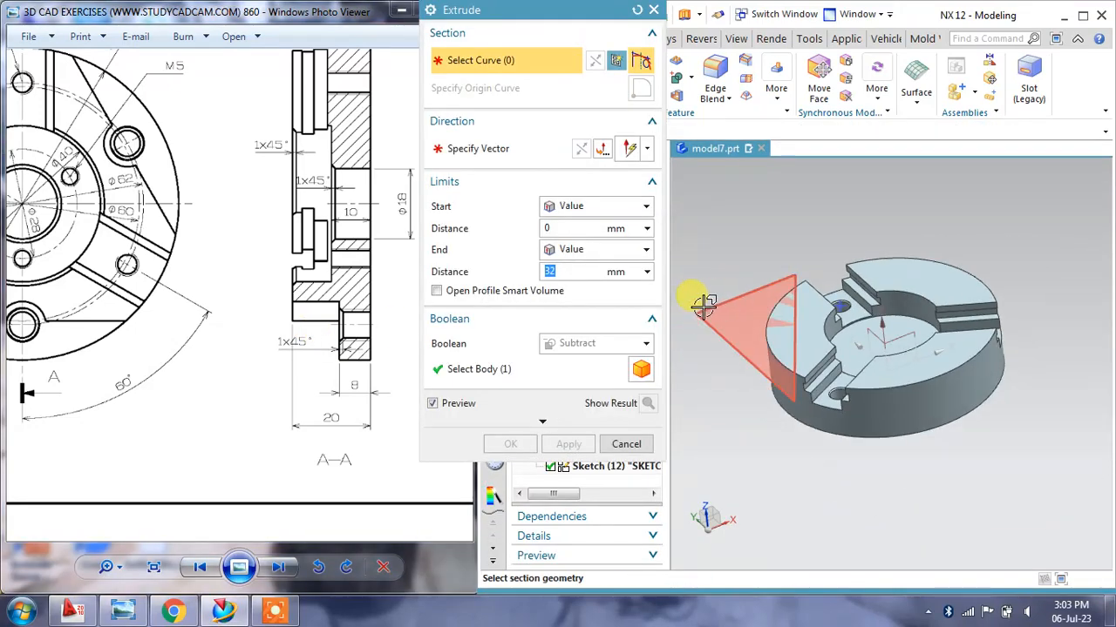
click(740, 314)
scroll(740, 316, up, 3)
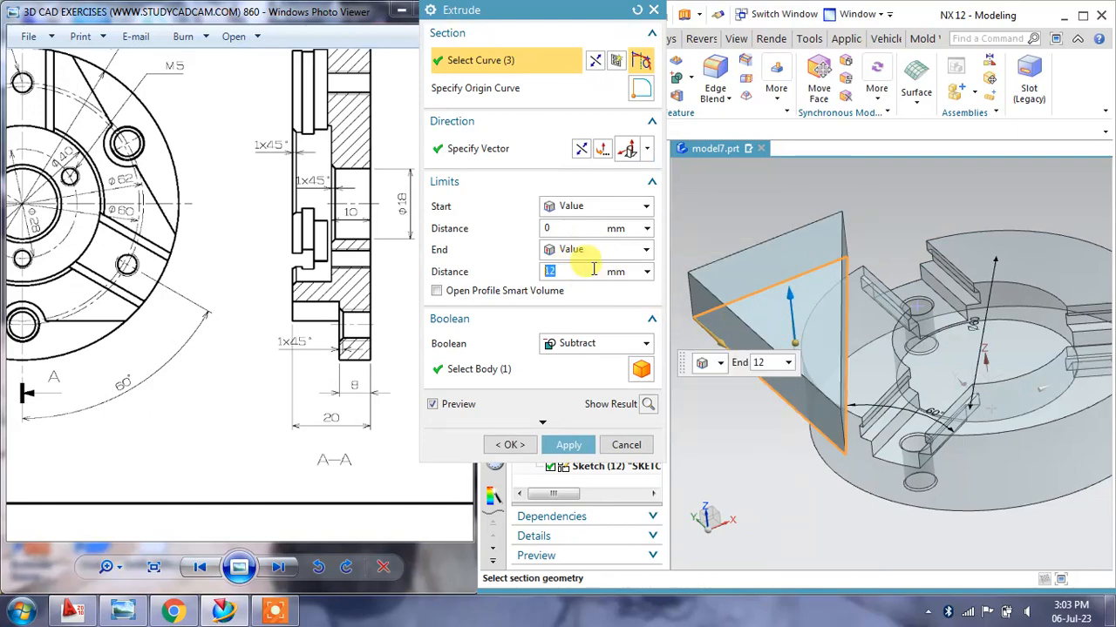
mouse_move(754, 443)
middle_down()
mouse_move(742, 381)
mouse_move(725, 393)
middle_up()
click(567, 447)
click(624, 444)
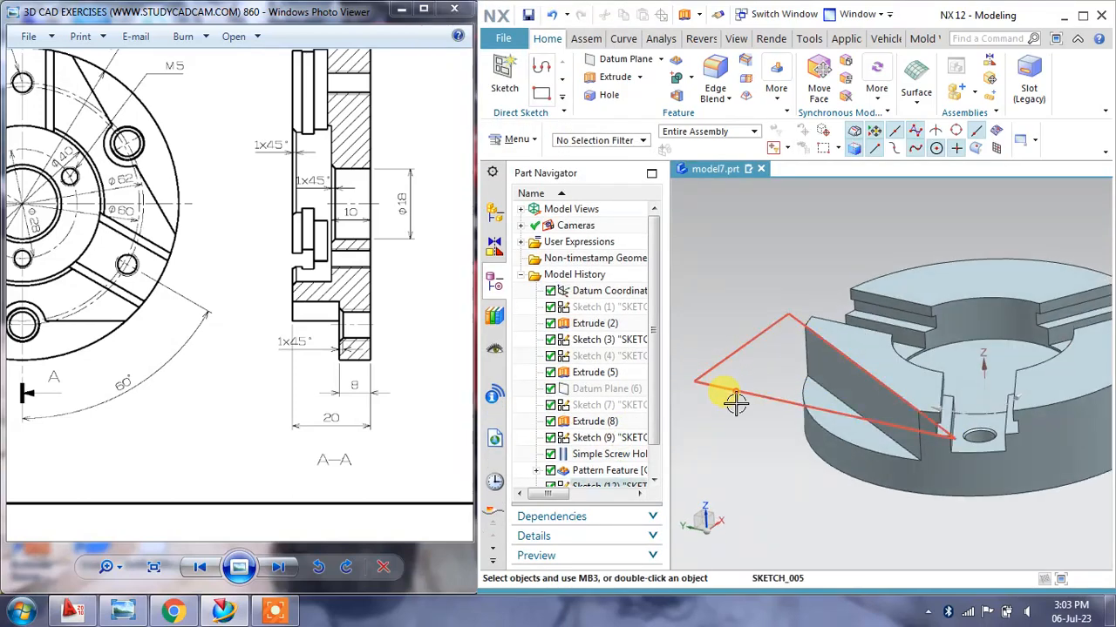
Hide the triangular sketch used for the rim recess
click(725, 393)
click(780, 368)
mouse_move(779, 368)
middle_down()
mouse_move(755, 319)
mouse_move(772, 363)
mouse_move(755, 372)
middle_up()
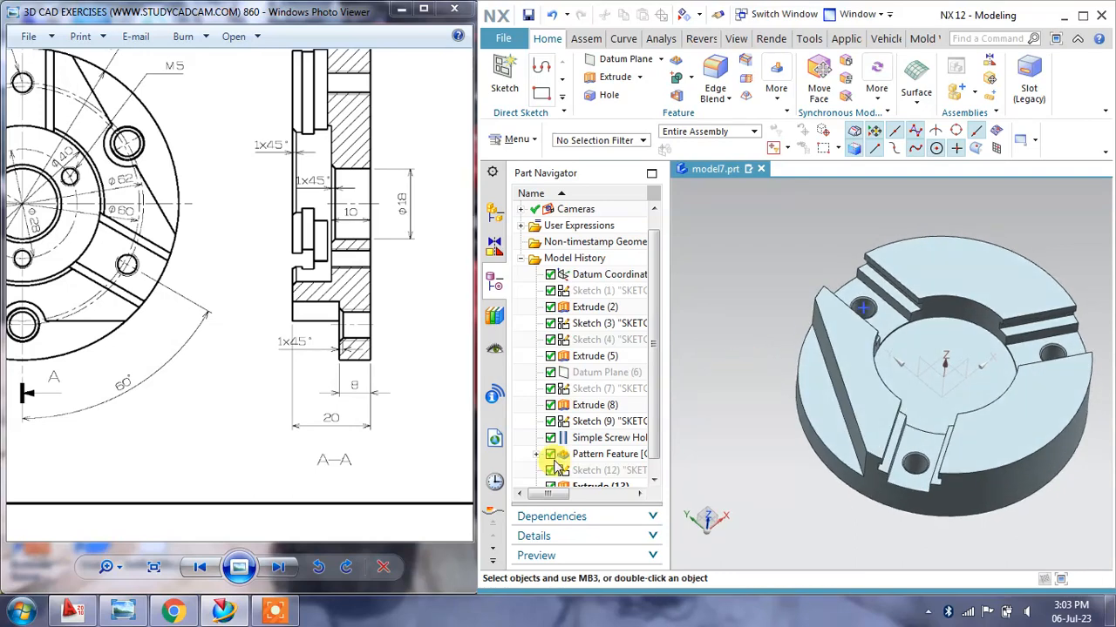
Start a new sketch on the disc's top face next to the rim recess
drag(80, 329, 250, 421)
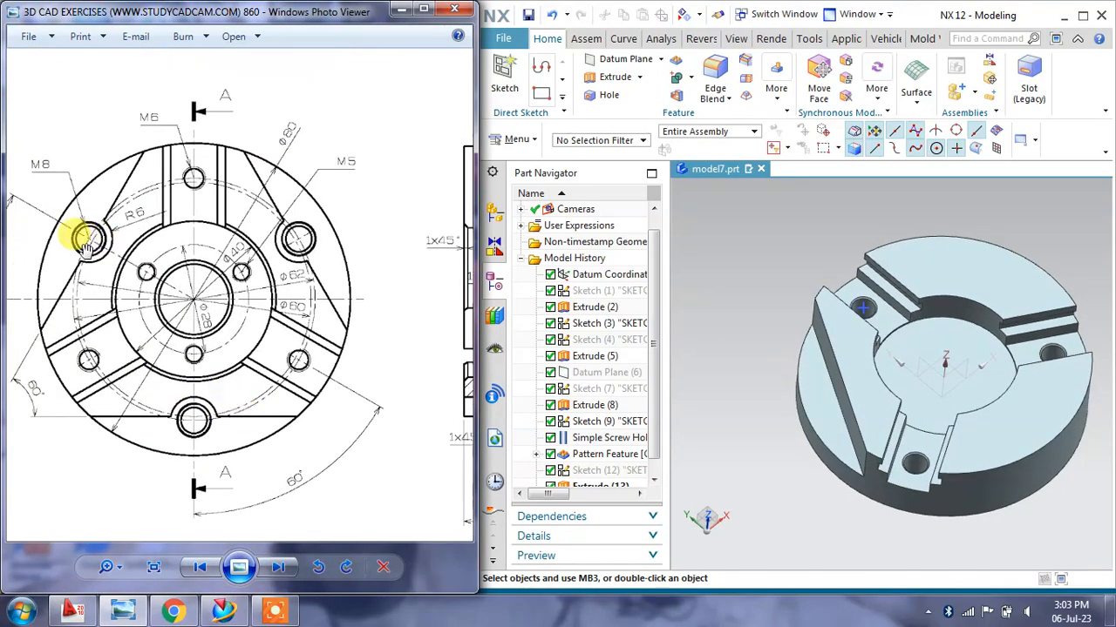
scroll(85, 248, up, 1)
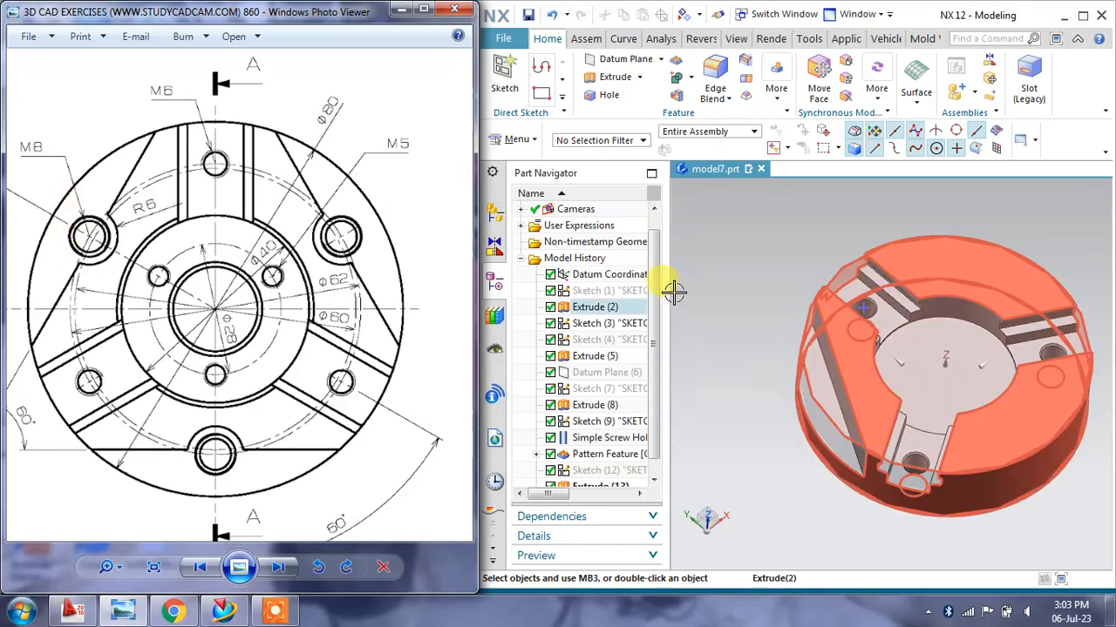
click(503, 77)
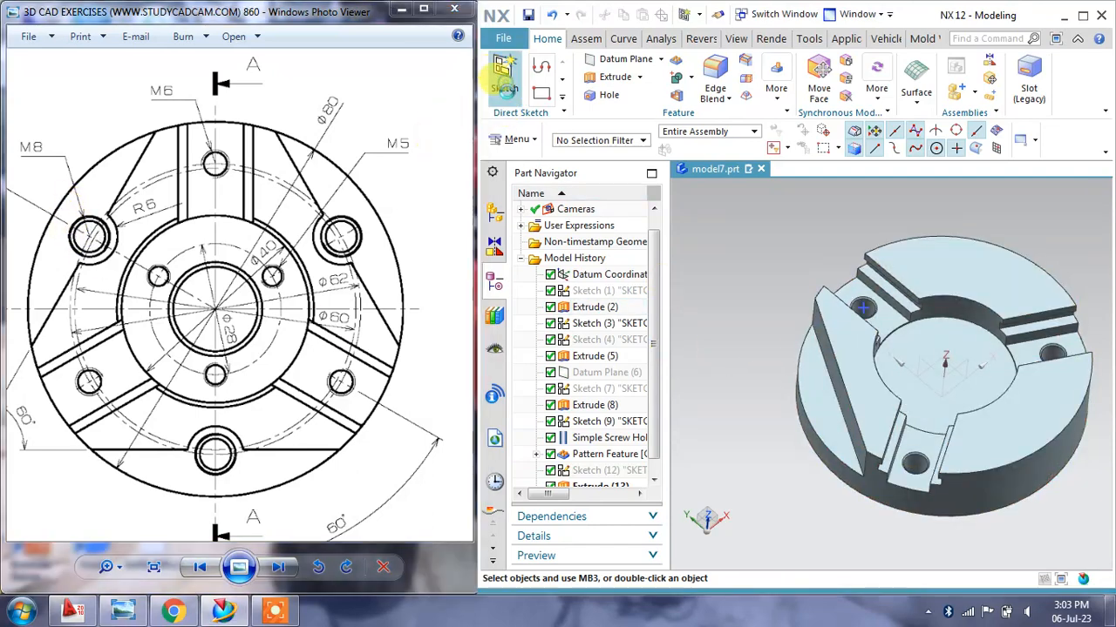
click(837, 366)
click(568, 216)
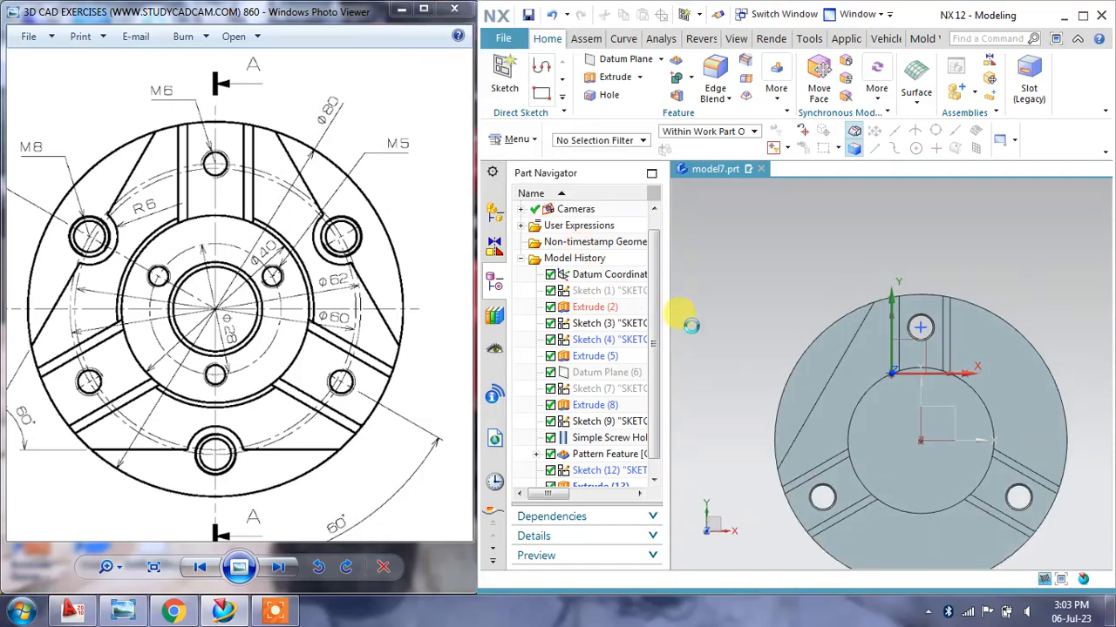
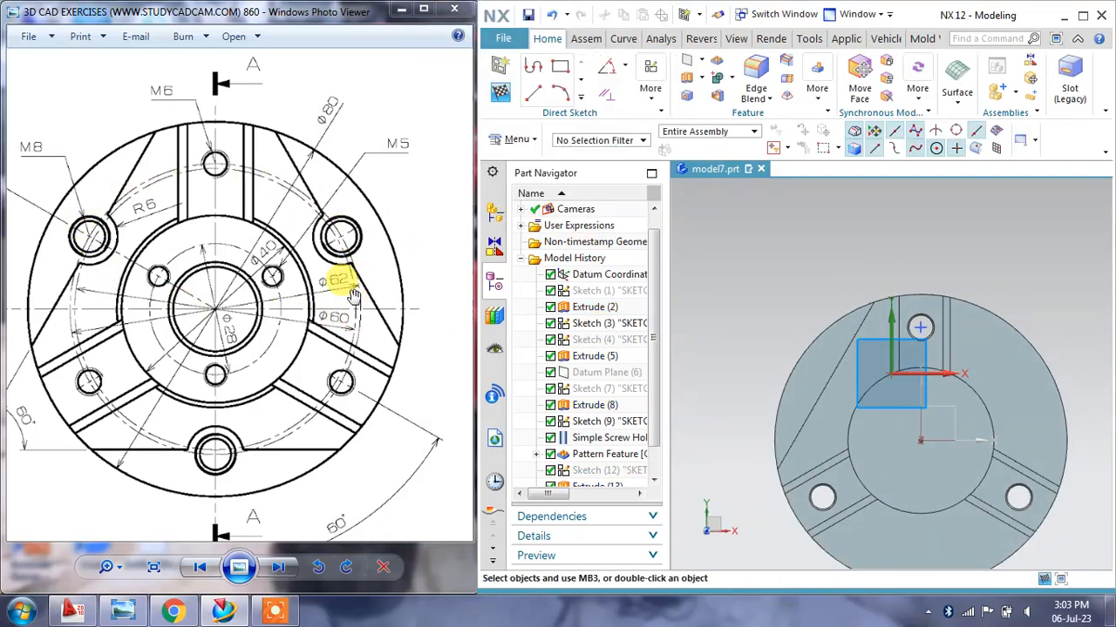
Draw a 62 mm diameter circle centred on the disc and convert it to a reference circle
click(580, 101)
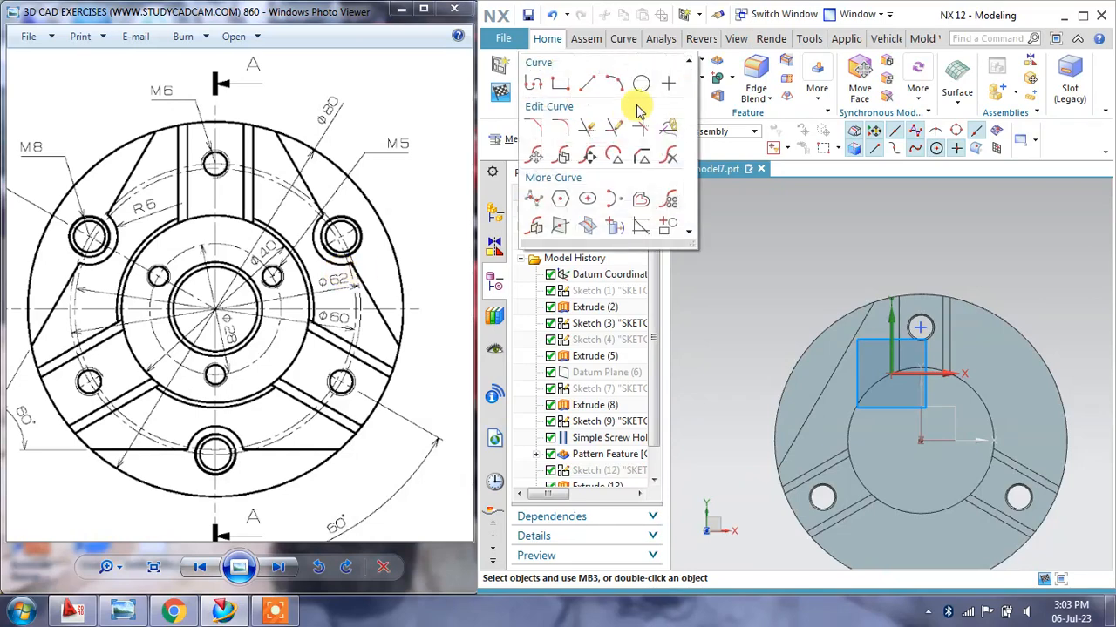
click(641, 87)
click(920, 436)
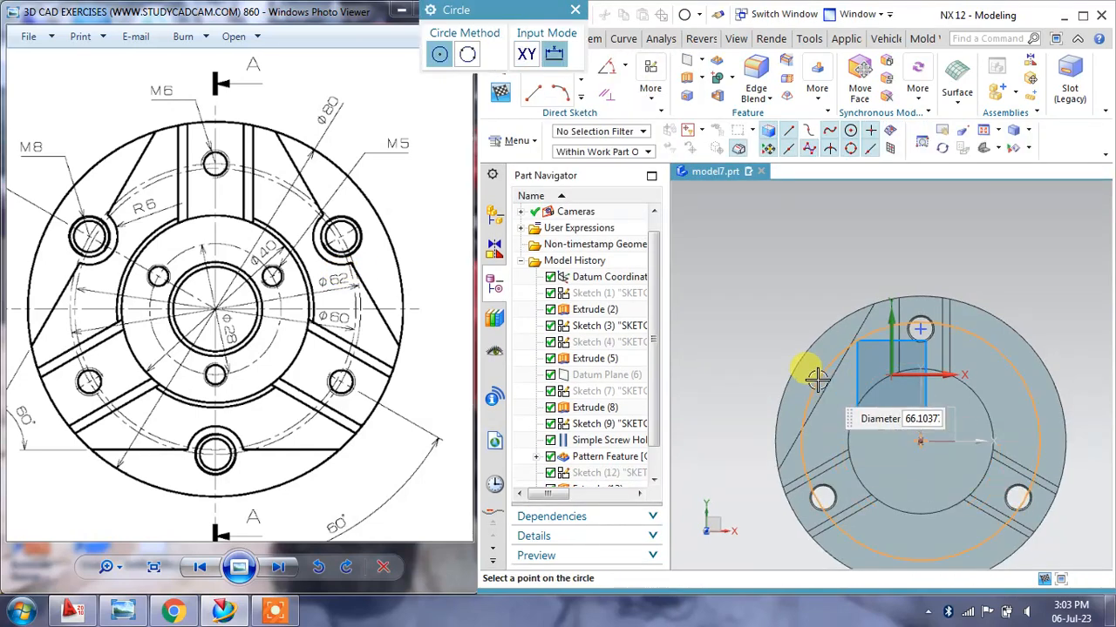
text(2)
key(Return)
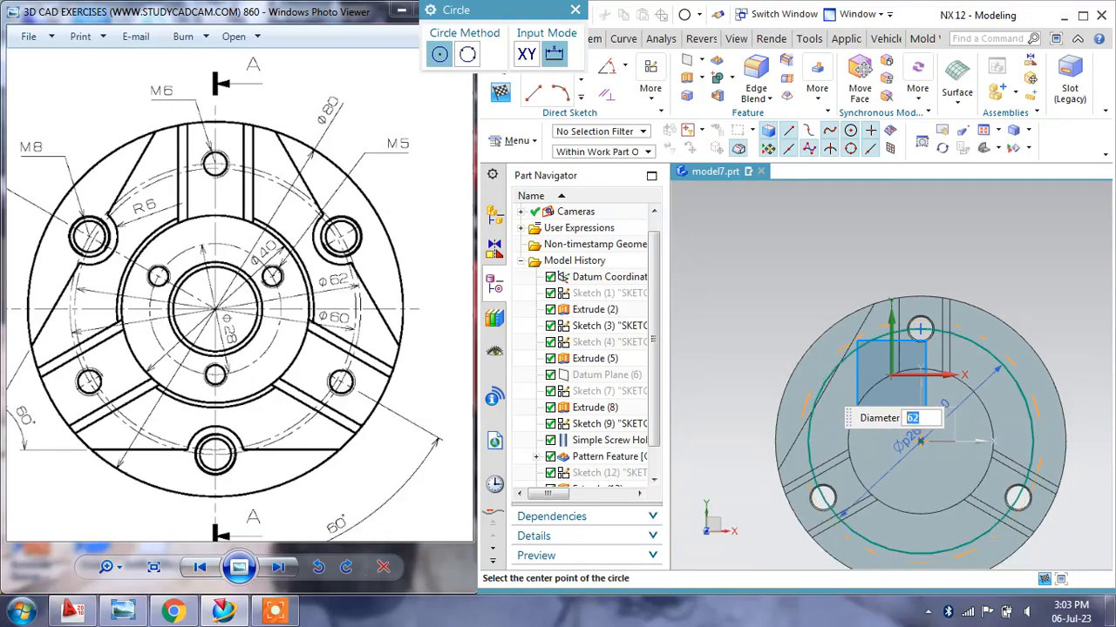
click(576, 12)
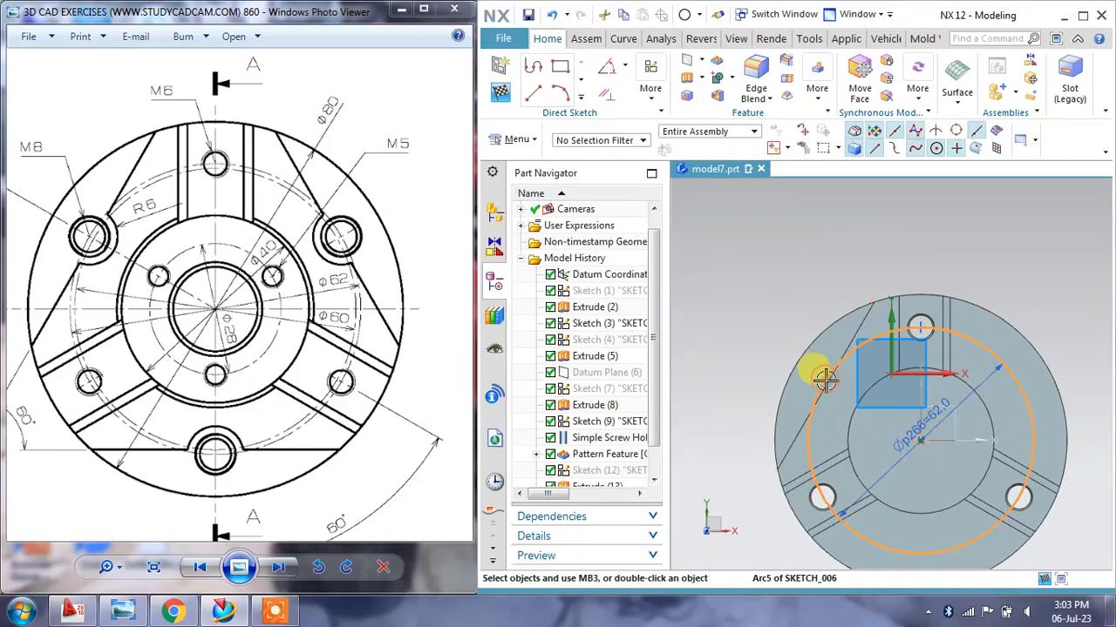
right_drag(826, 380, 827, 423)
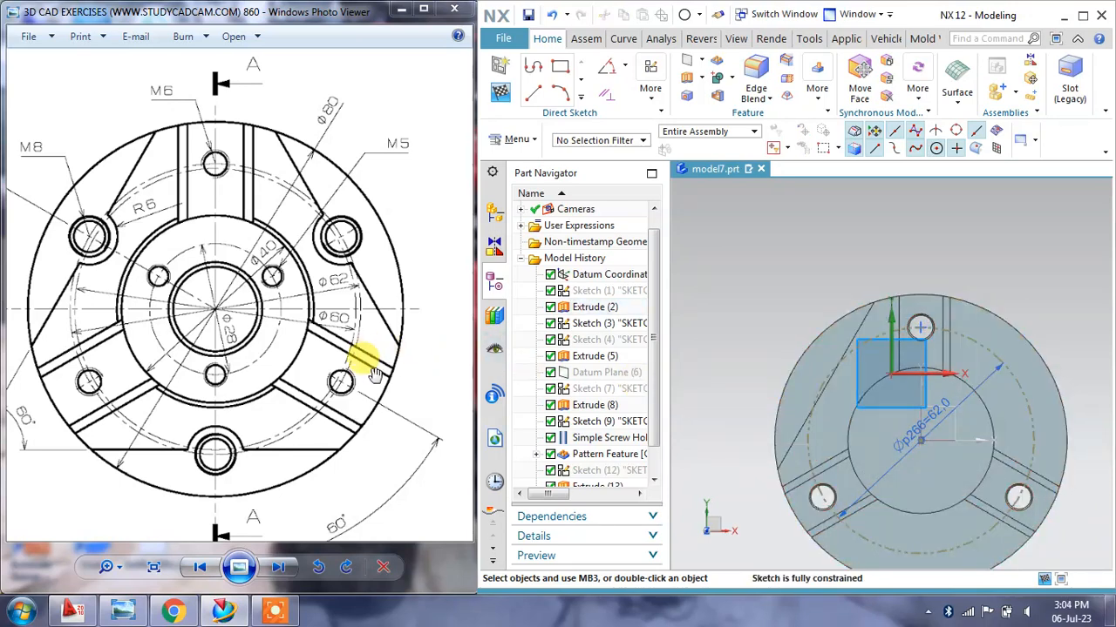
Draw a horizontal line from the disc's centre to its rim and a slanted line from the centre through the recess beyond the rim
drag(206, 346, 295, 338)
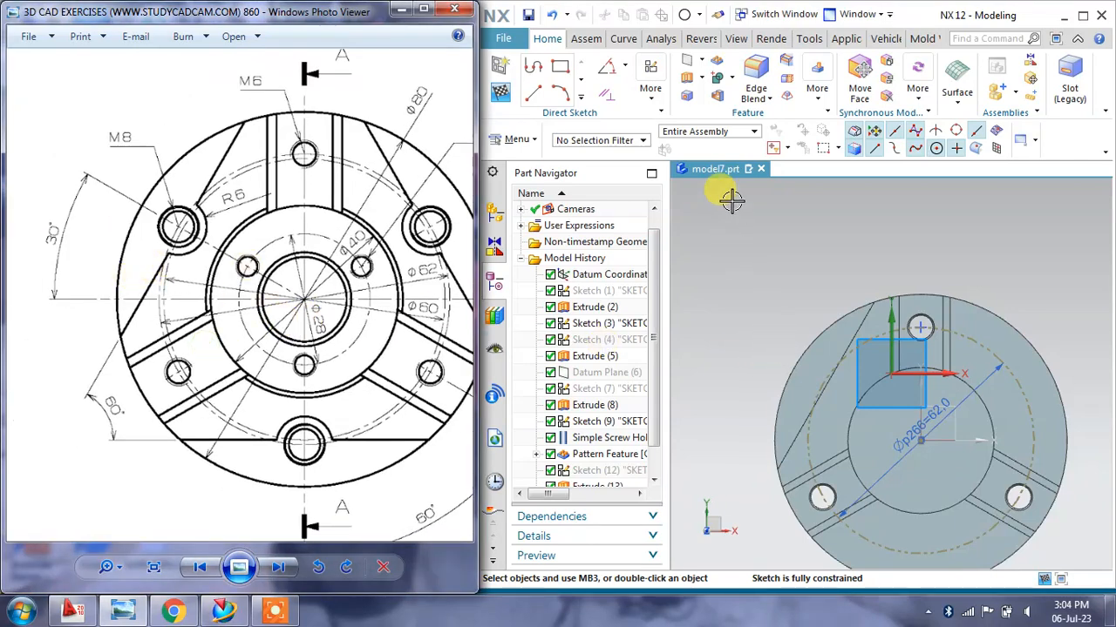
click(534, 91)
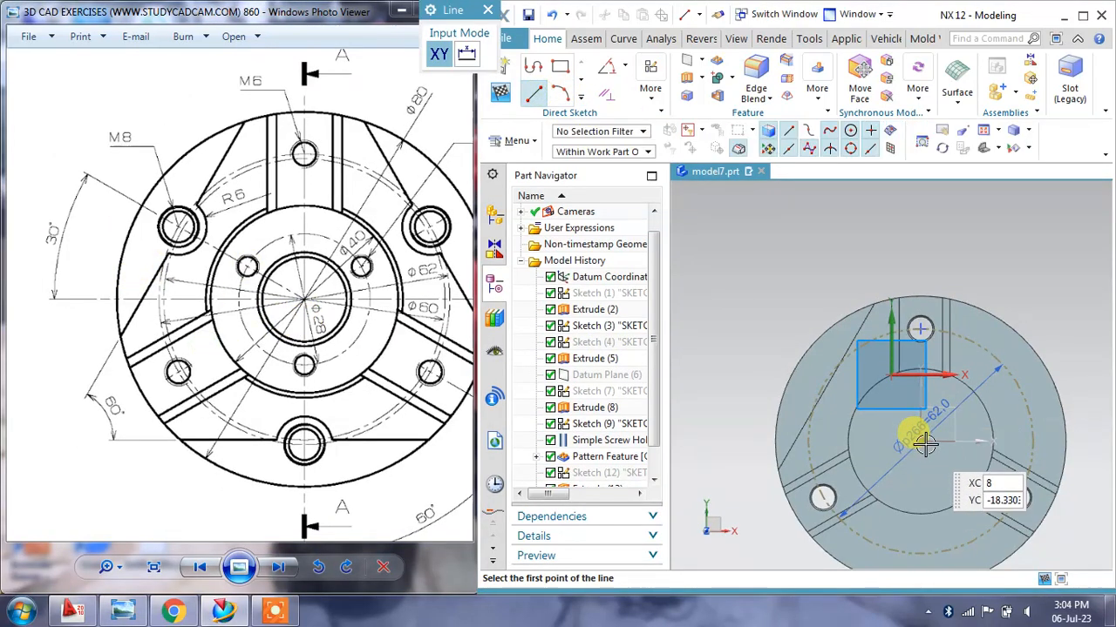
click(774, 441)
key(Escape)
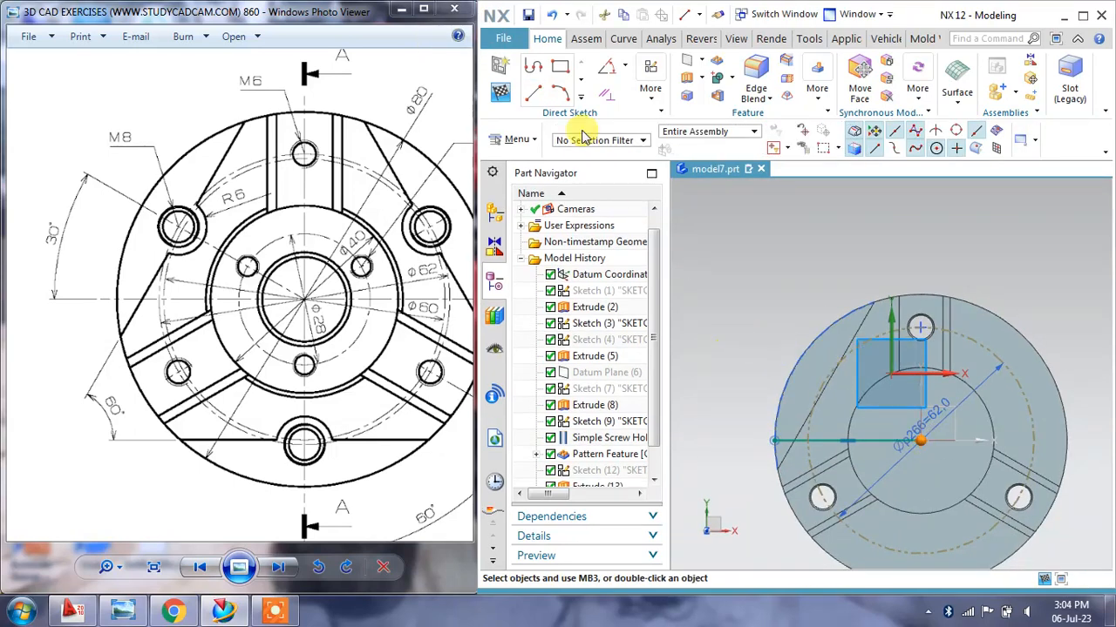
click(533, 94)
click(920, 441)
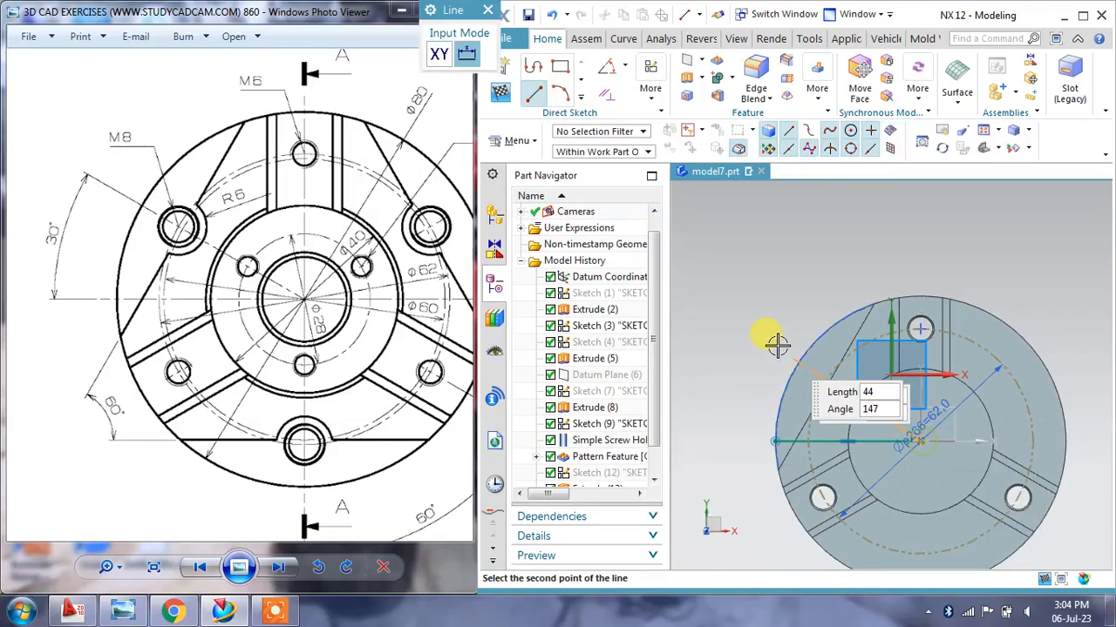
click(767, 324)
key(Escape)
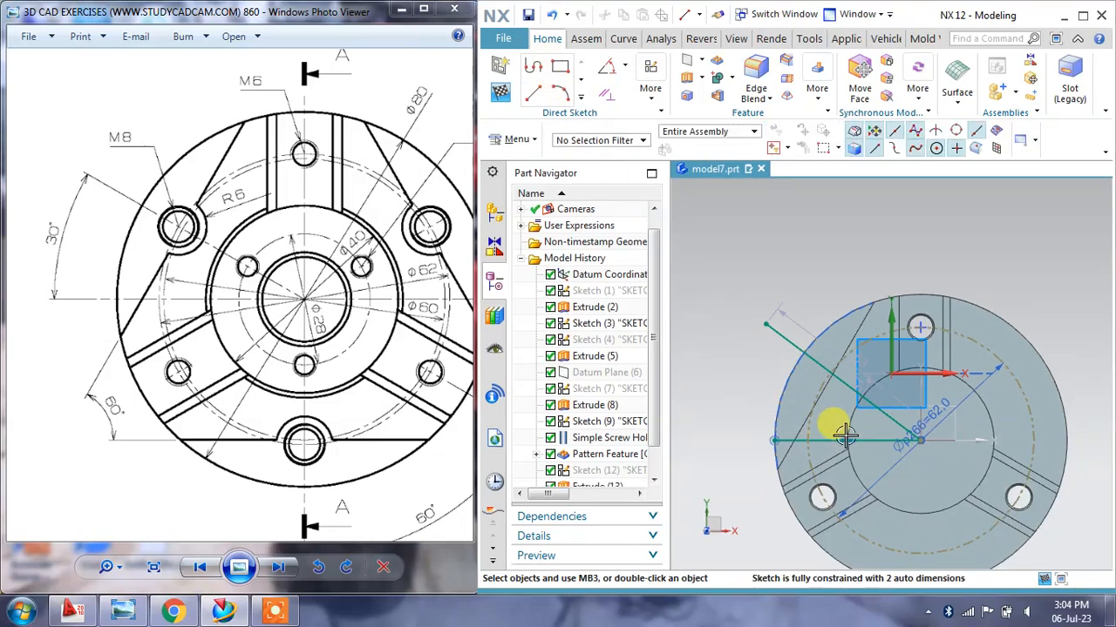
Convert the horizontal line and the slanted line to reference lines
click(884, 442)
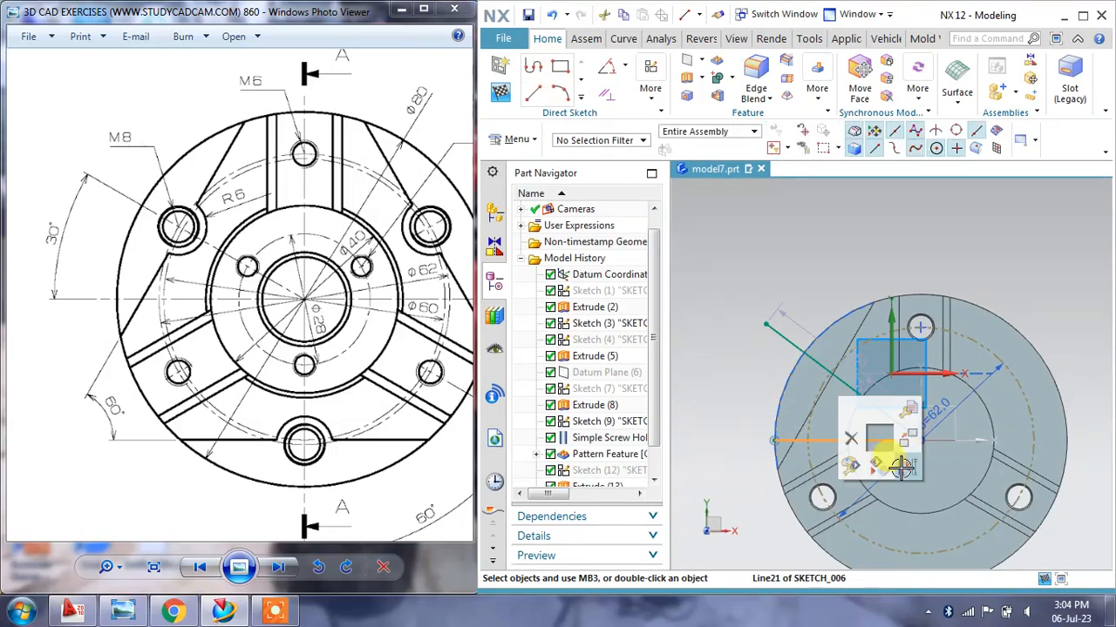
click(901, 468)
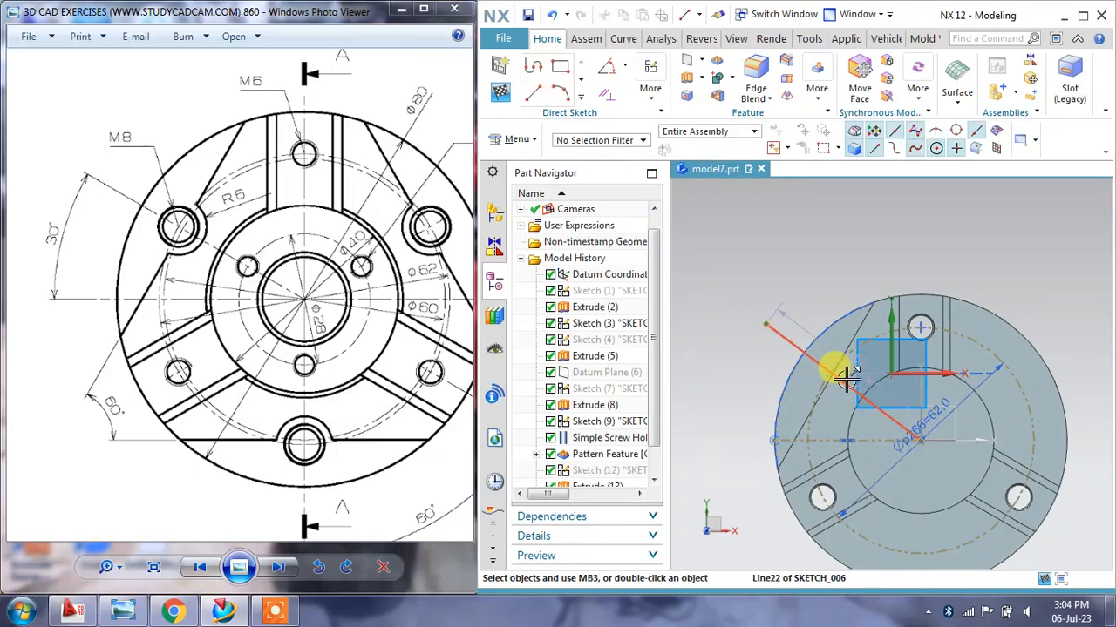
click(845, 377)
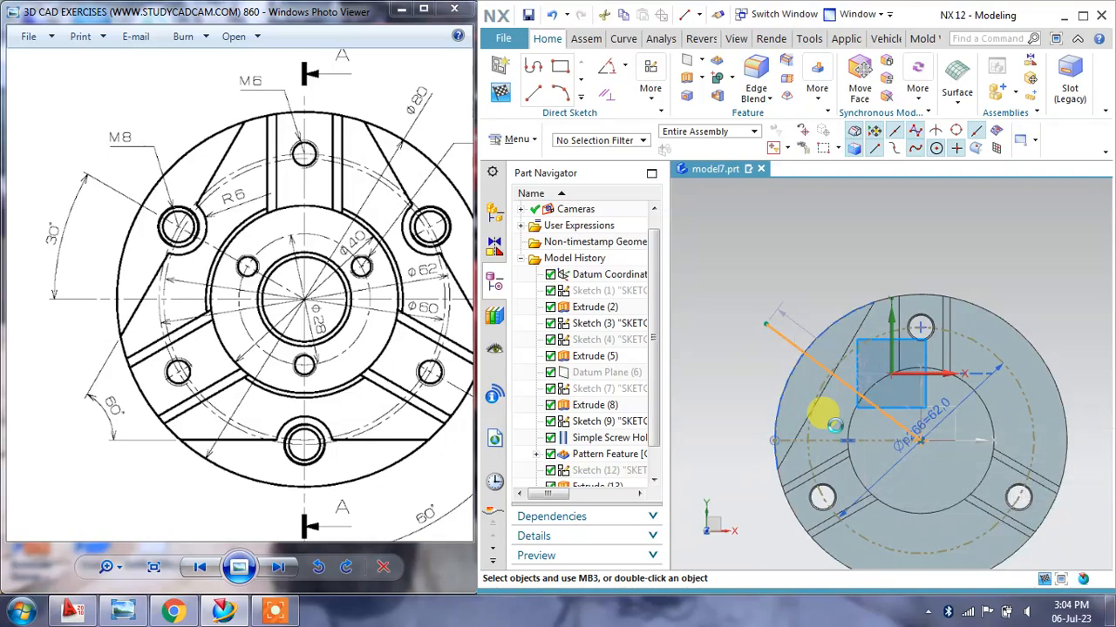
click(832, 423)
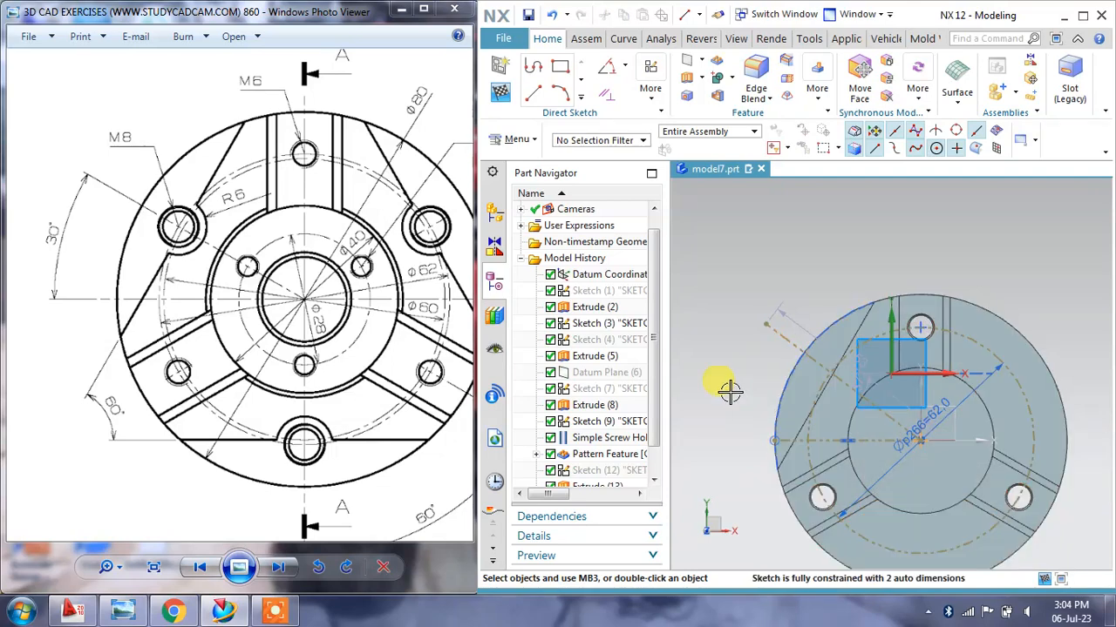
Add a 30° angular dimension between the slanted and the horizontal reference lines
click(607, 75)
click(849, 384)
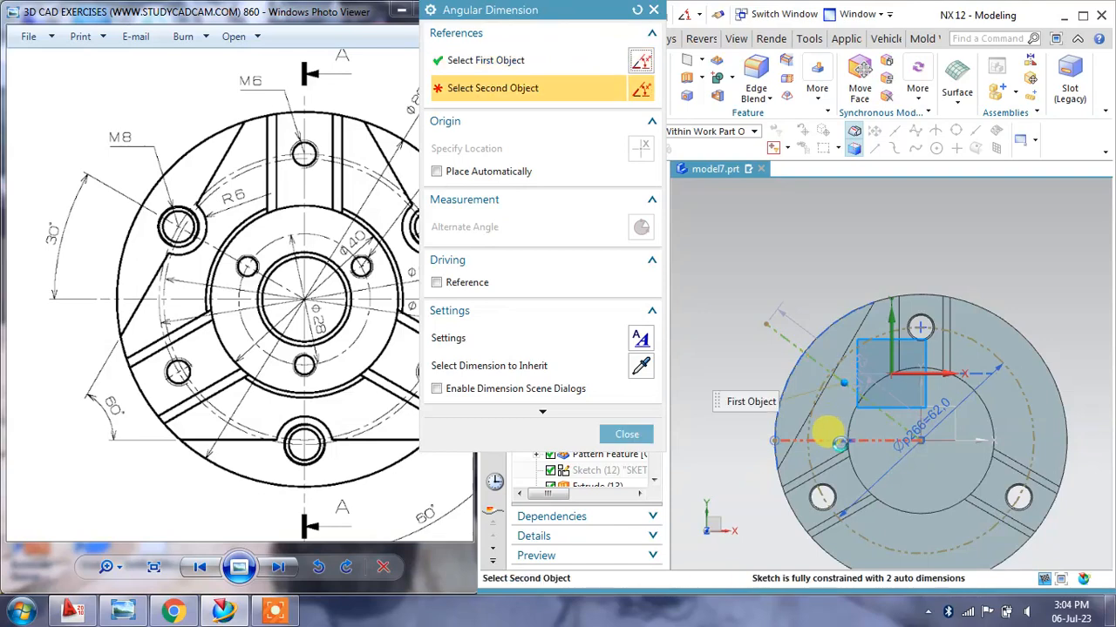
click(838, 442)
click(726, 373)
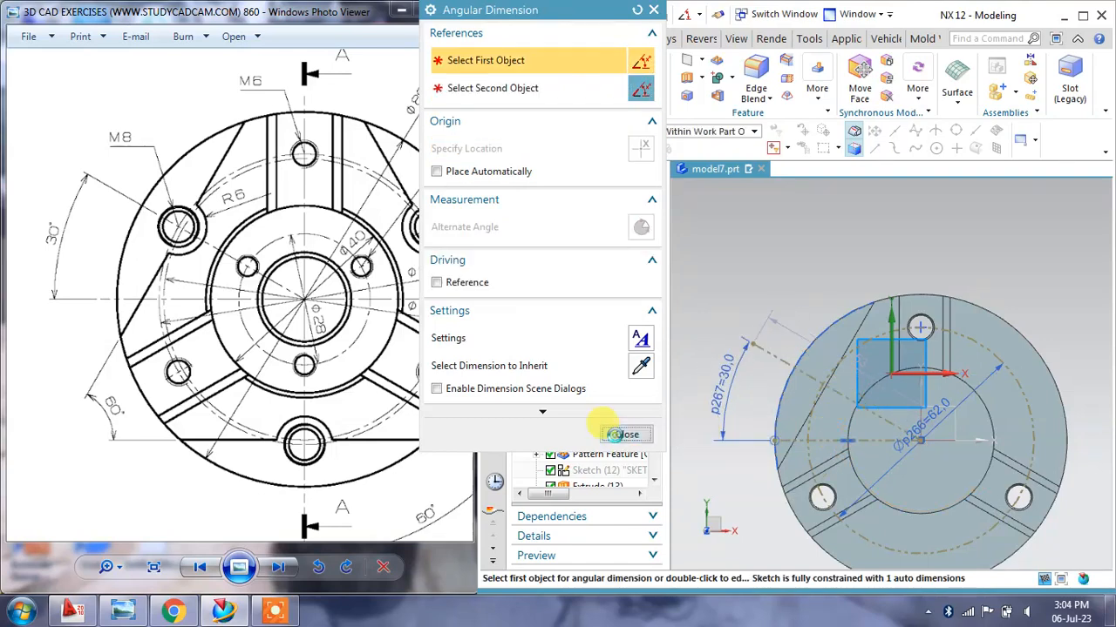
click(627, 434)
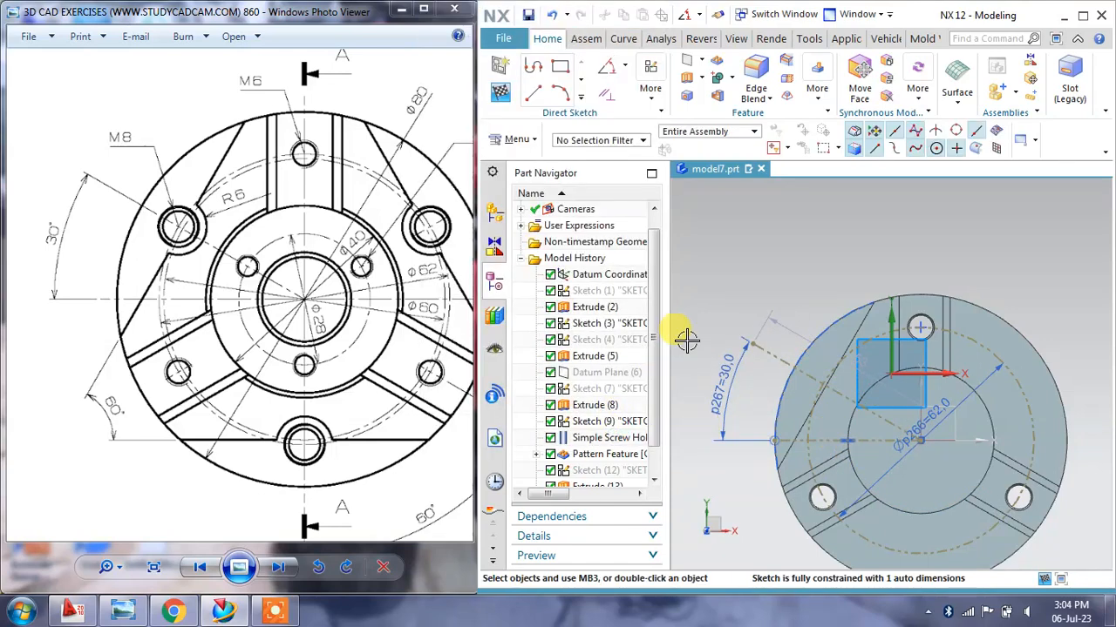
Place a sketch point where the slanted reference line crosses the 62 mm reference circle
click(592, 101)
click(642, 82)
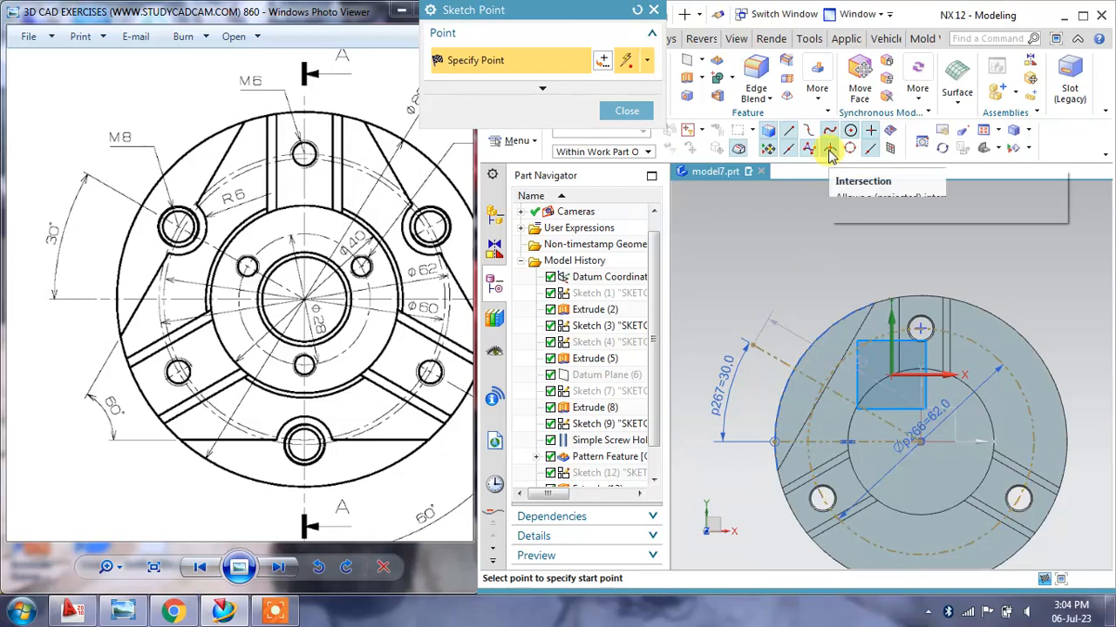
click(822, 385)
click(625, 112)
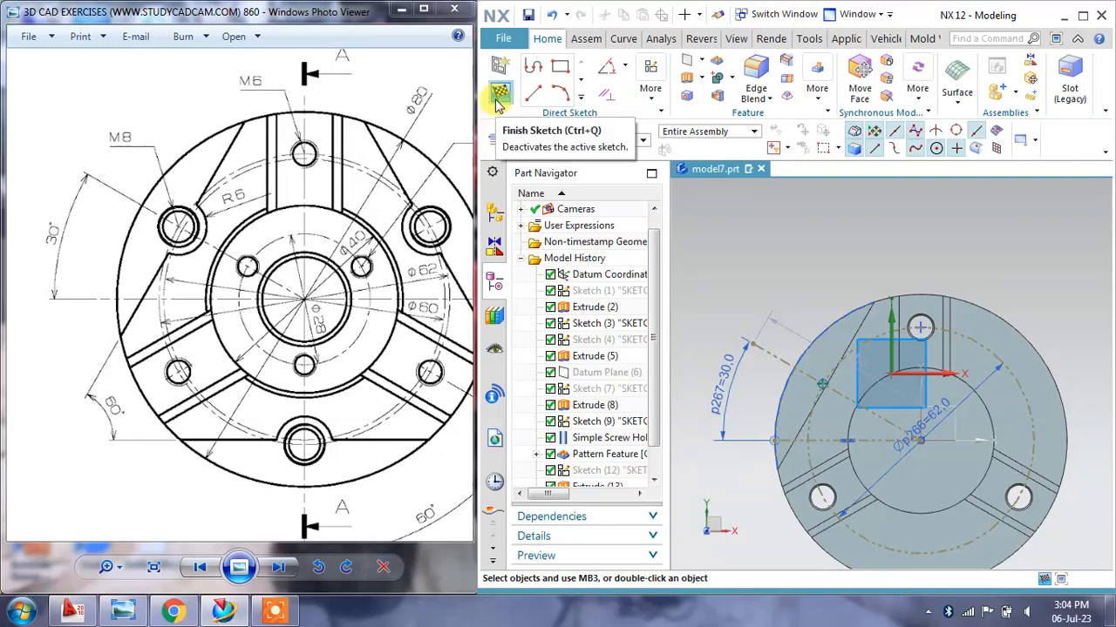
Try to draw a 20 mm diameter circle centred where the slanted reference line crosses the 62 mm circle
click(583, 97)
drag(236, 274, 211, 284)
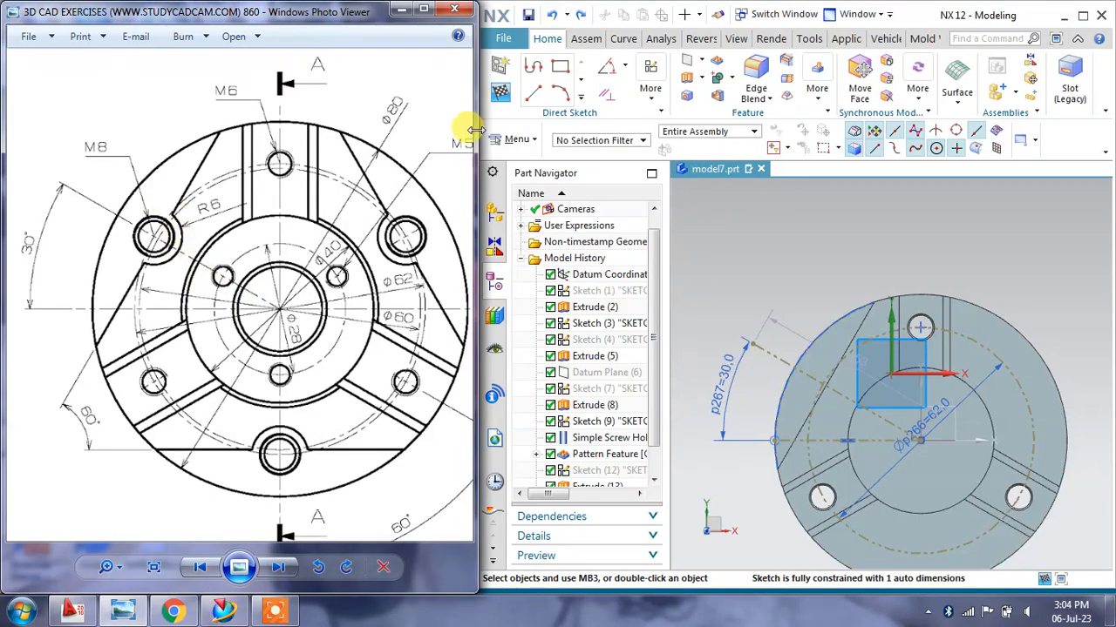
click(583, 98)
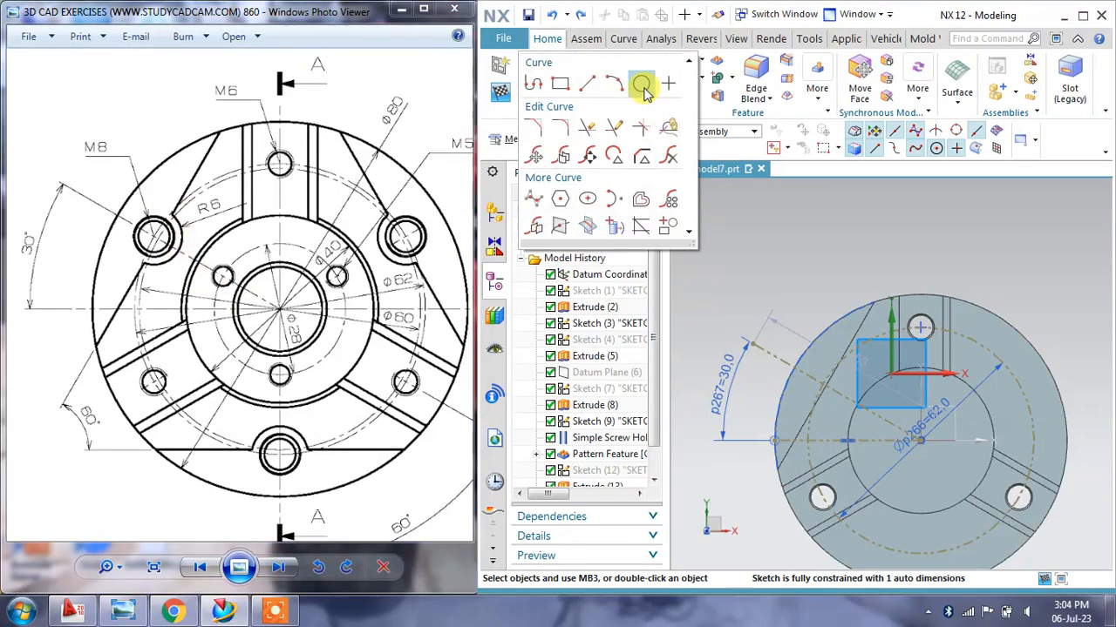
click(642, 83)
click(832, 384)
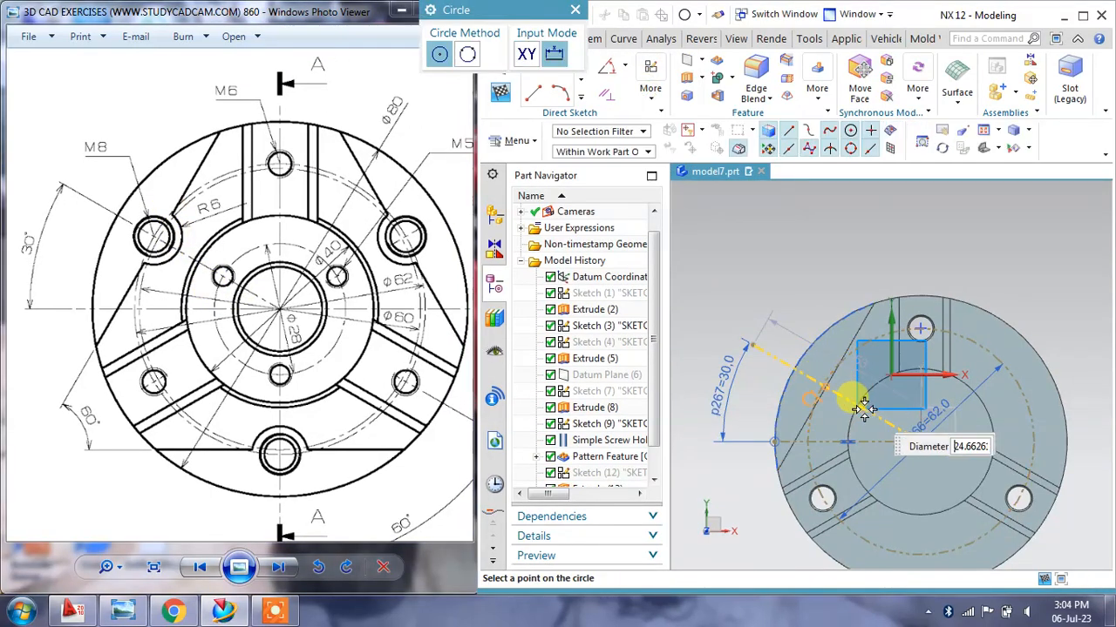
text(20)
key(Return)
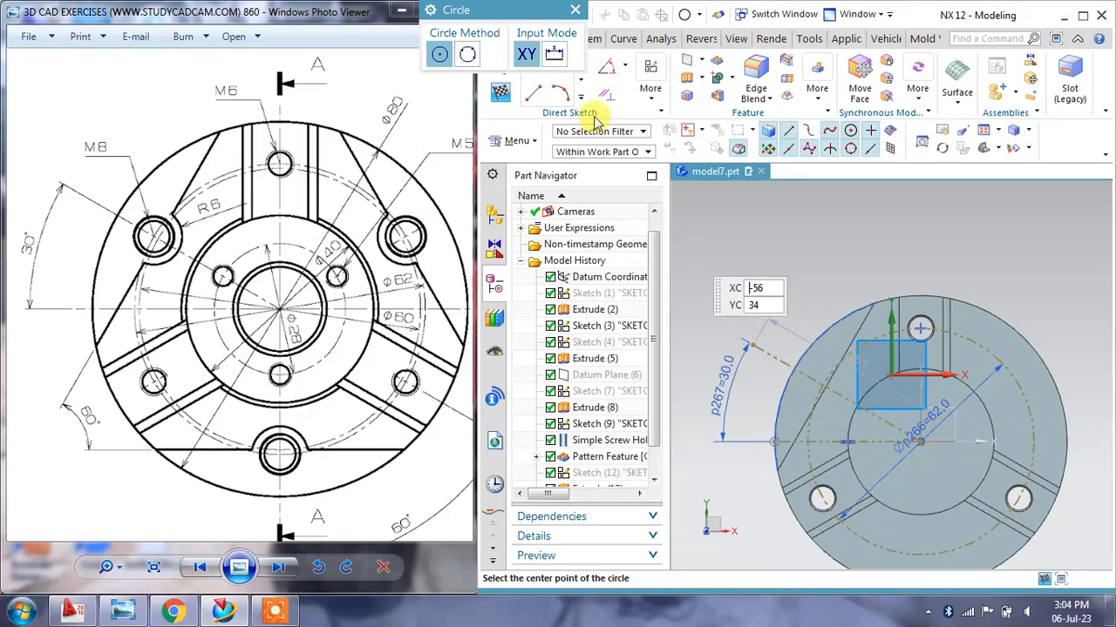
Try to draw a 12 mm diameter circle near the crossing of the slanted reference line and the 62 mm circle
click(821, 384)
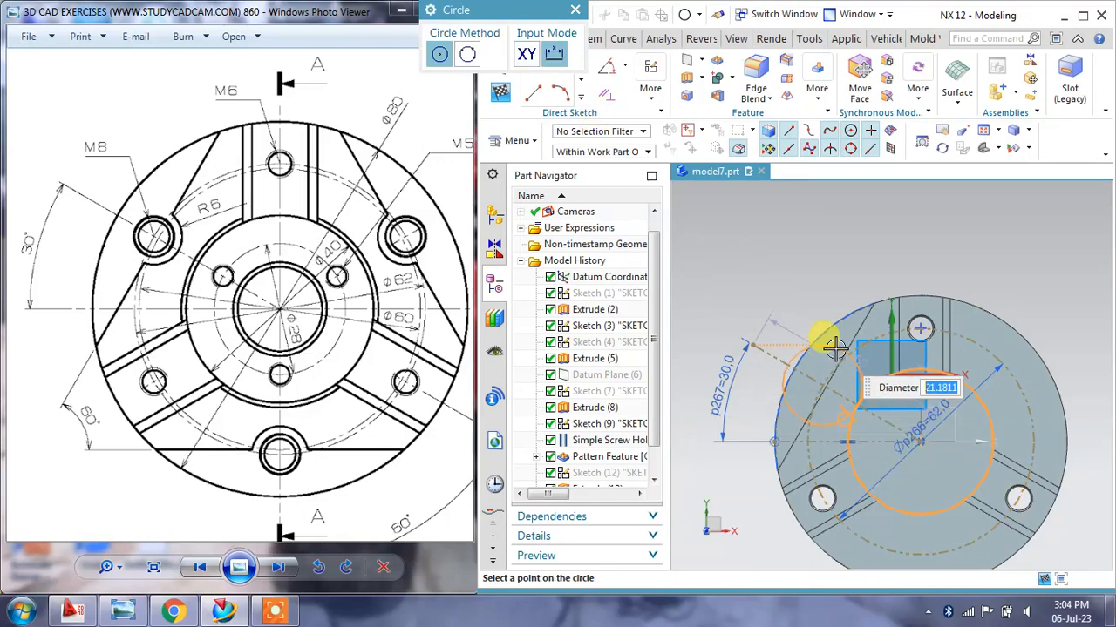
text(12)
key(Return)
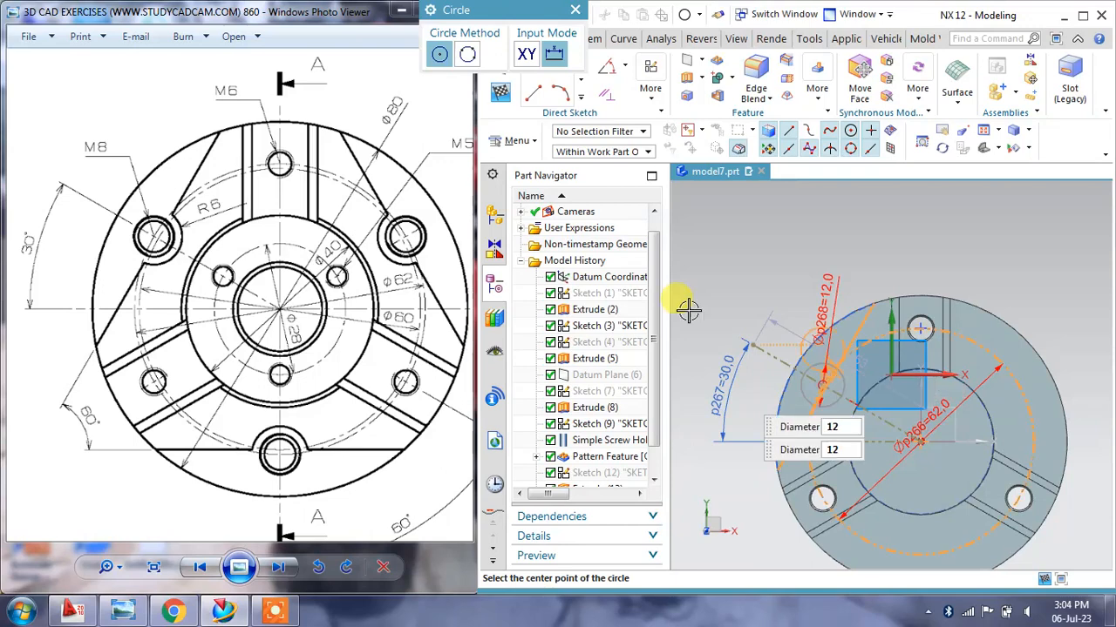
click(575, 10)
key(ctrl+z)
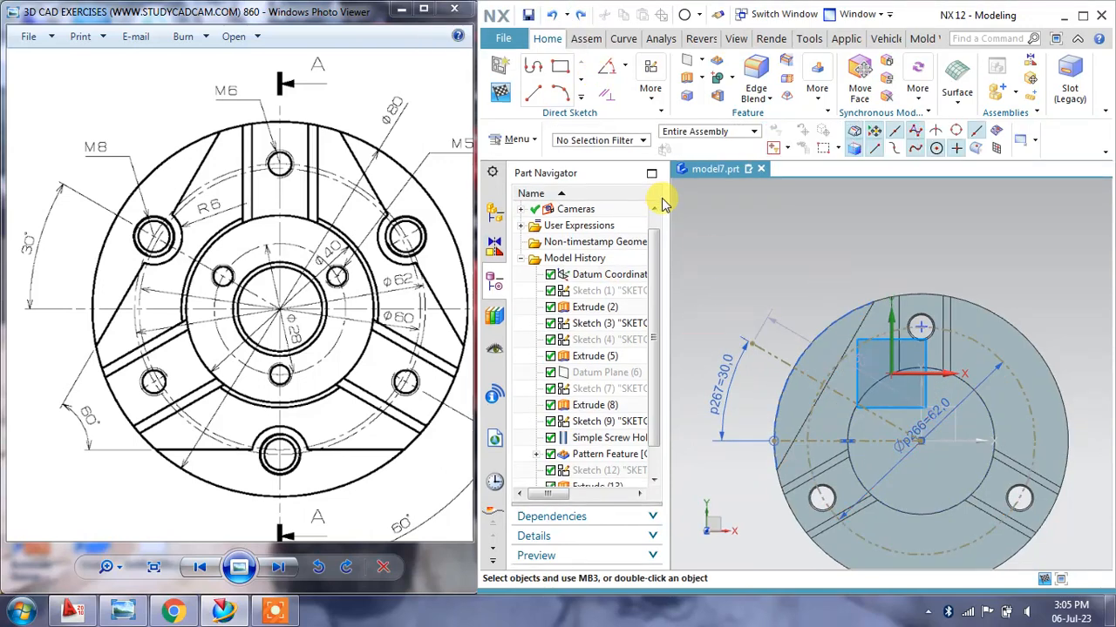
Draw a 12 mm diameter circle centred where the slanted reference line crosses the 62 mm circle, and finish the sketch
scroll(767, 349, up, 1)
scroll(797, 394, up, 2)
click(583, 98)
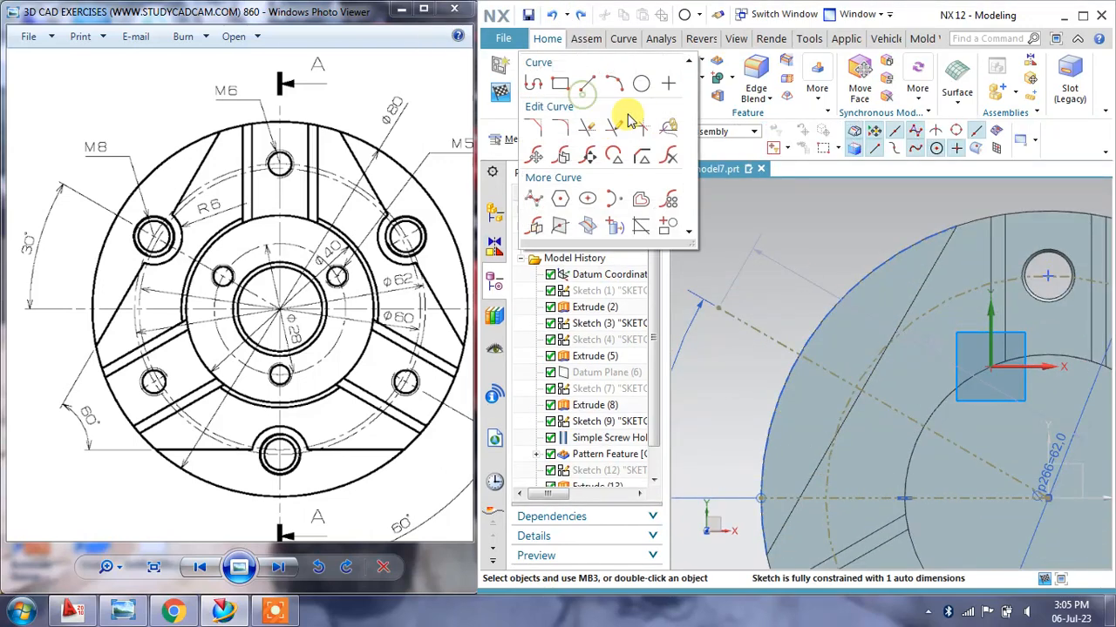
click(630, 117)
click(853, 385)
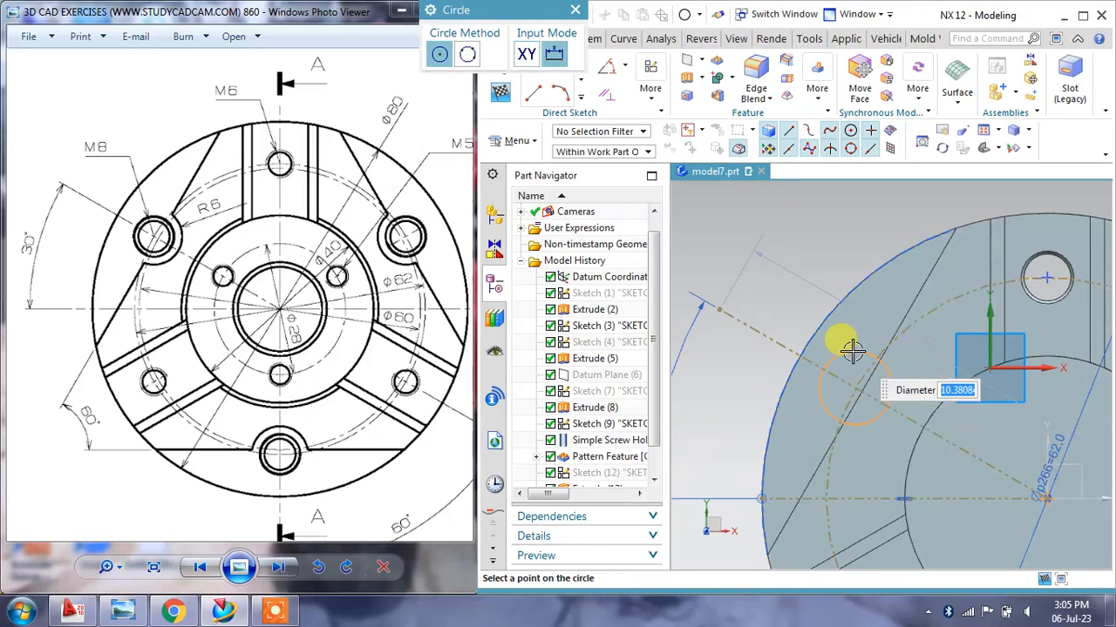
key(Return)
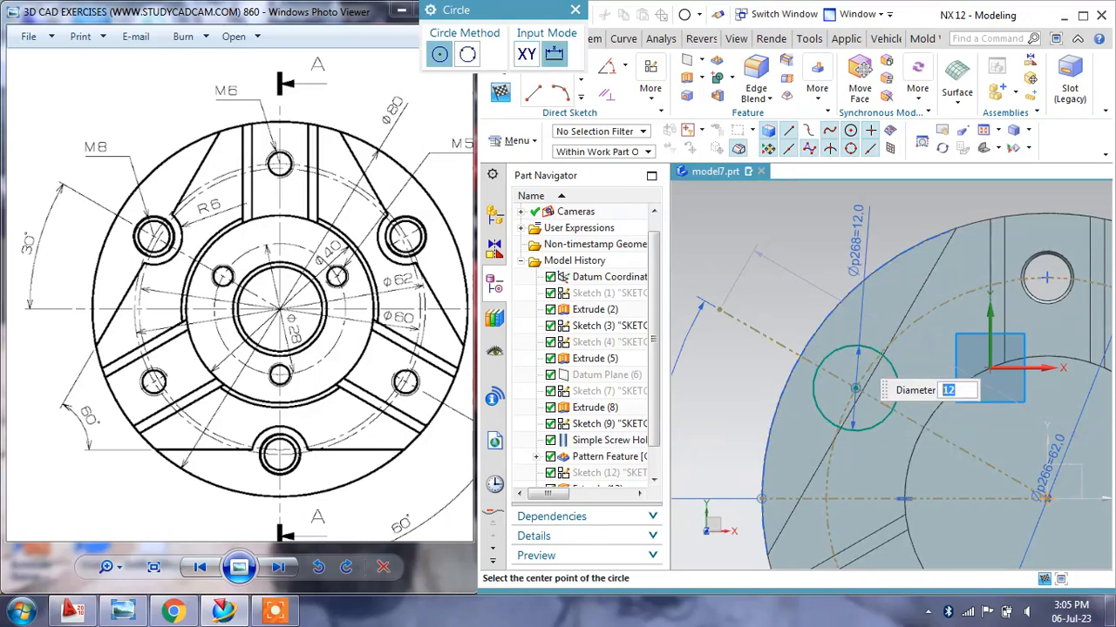
click(576, 10)
click(500, 92)
Extrude the 12 mm circle 12 mm downward as a subtraction from the disc and hide its sketch
middle_drag(911, 406, 898, 383)
click(612, 76)
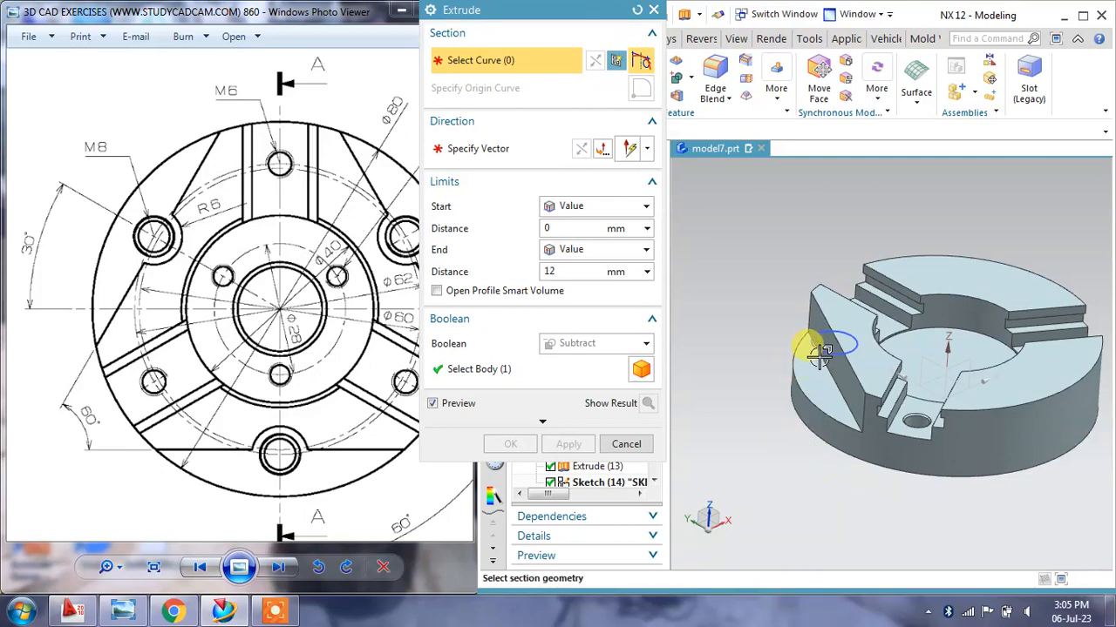
click(810, 333)
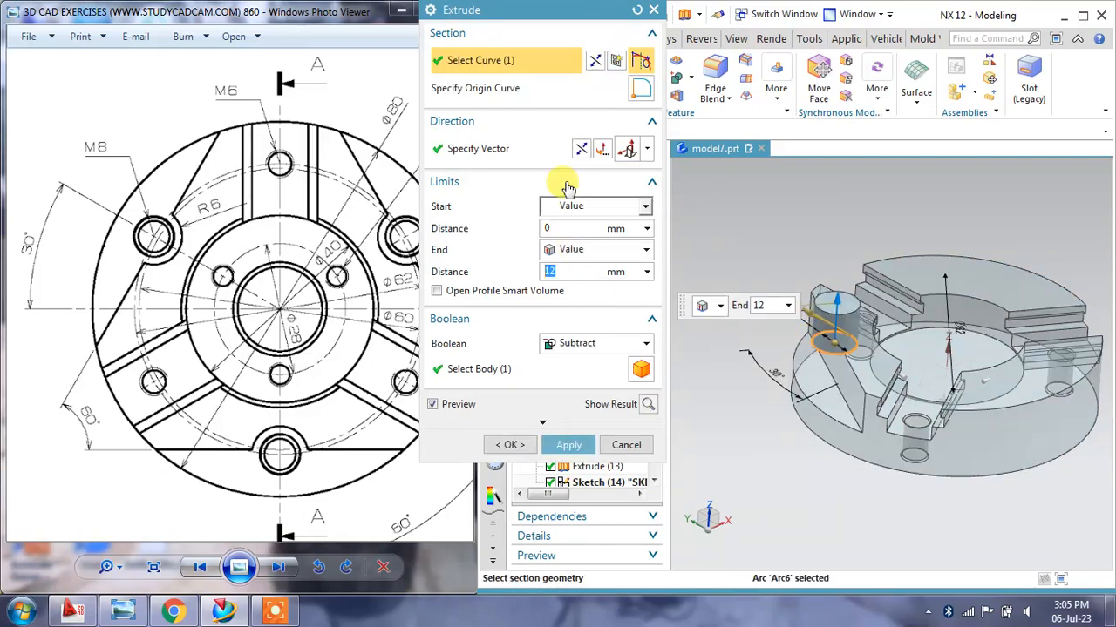
click(580, 148)
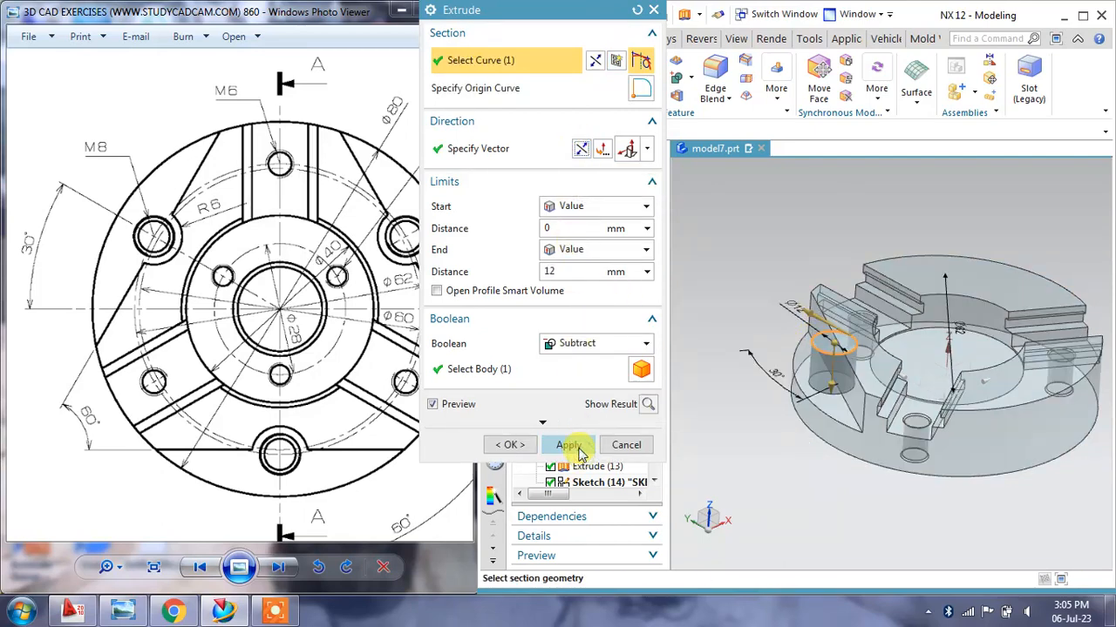
click(579, 448)
click(625, 445)
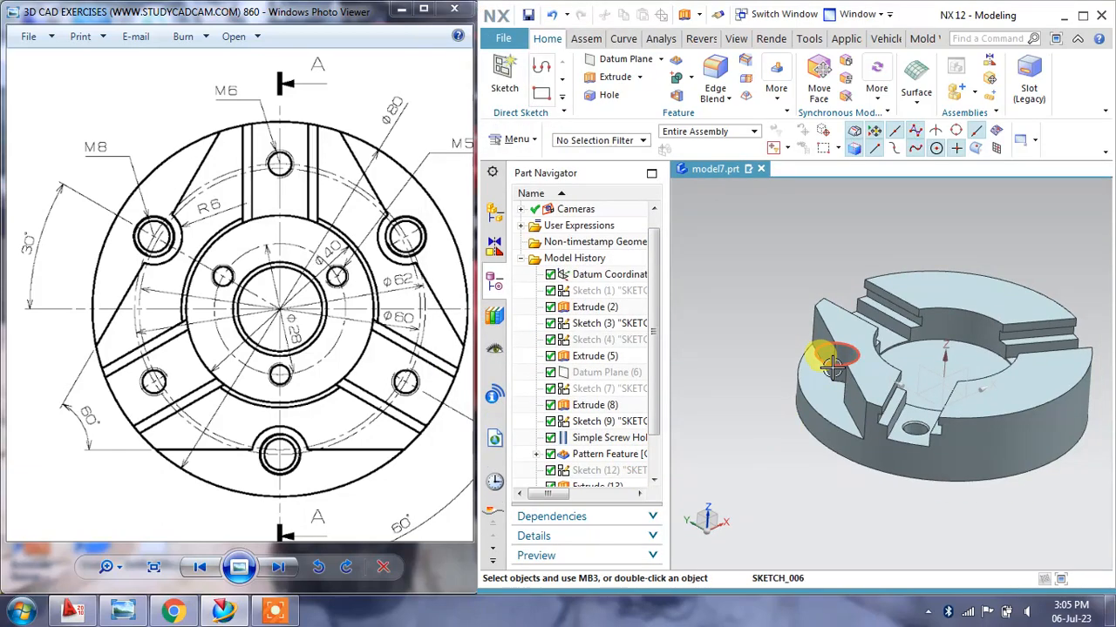
click(833, 366)
Add a simple M8 screw clearance hole, 15 mm deep, at the arc centre of the 12 mm circular cut
mouse_move(946, 374)
middle_down()
mouse_move(962, 366)
mouse_move(981, 390)
middle_up()
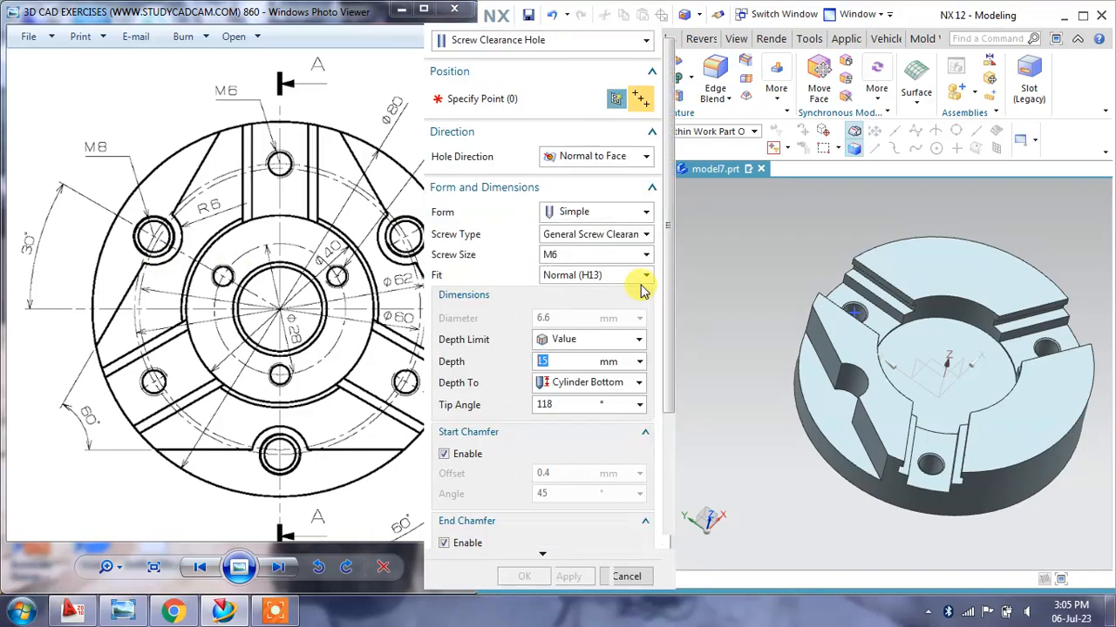
click(582, 262)
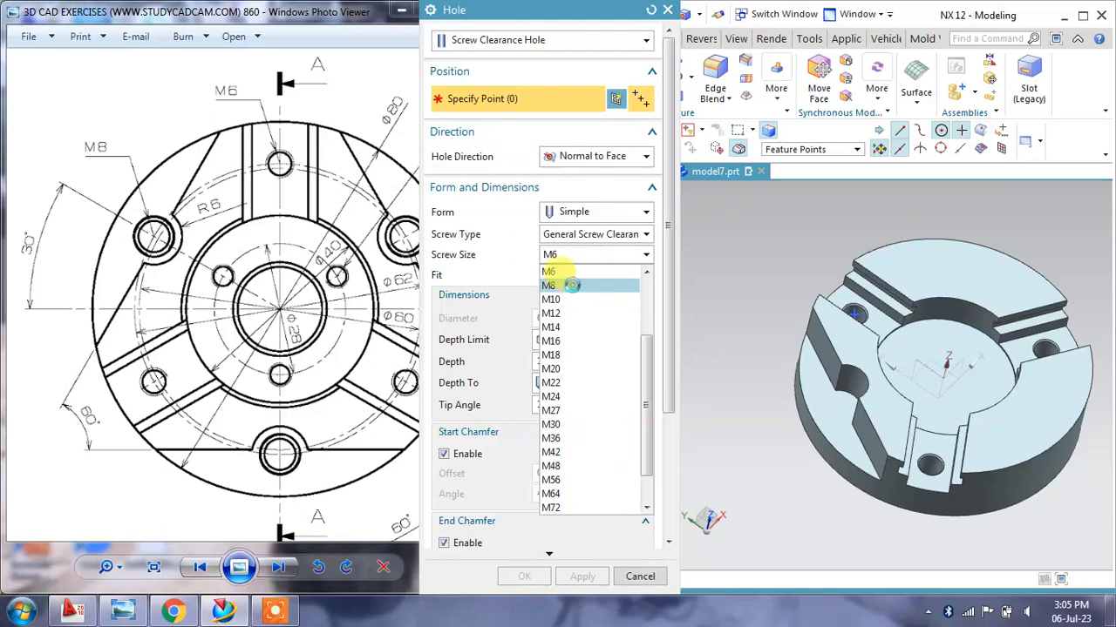
click(573, 284)
scroll(880, 340, up, 5)
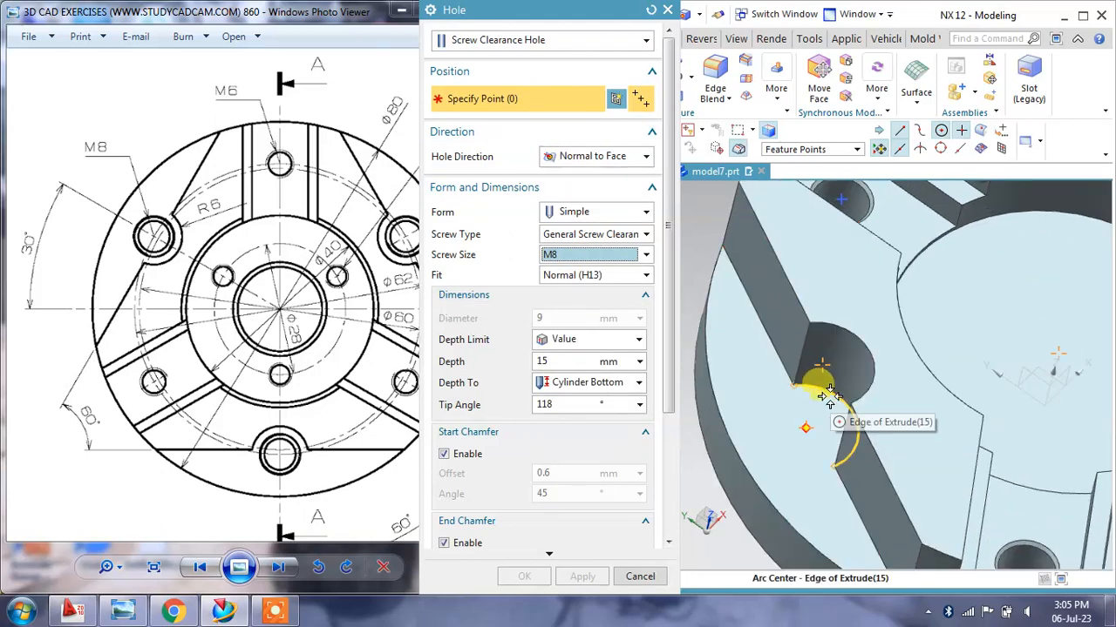
click(793, 429)
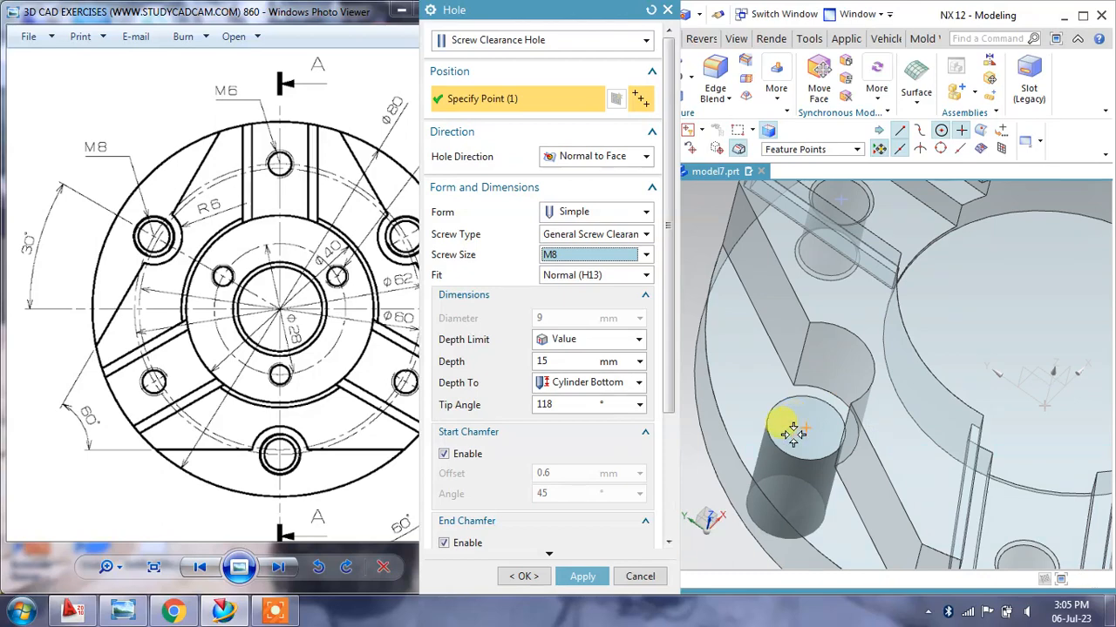
click(580, 580)
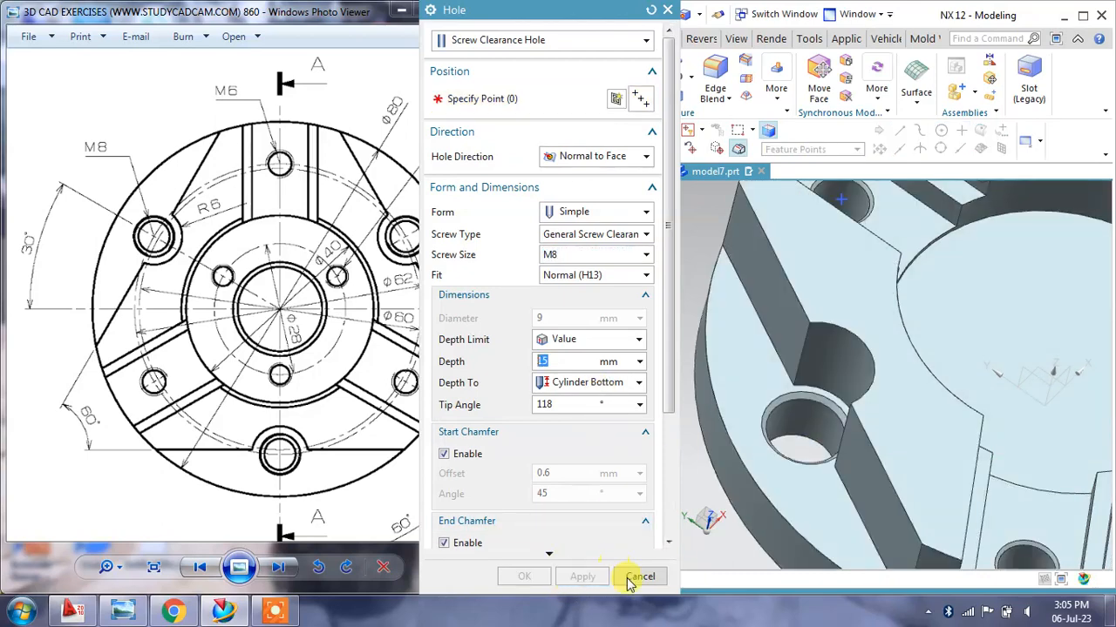
click(632, 577)
Pattern the M8 hole, the 12 mm circular cut and the straight edge cut with its sketch circularly about the disc's vertical axis, count 3, pitch 120°
key(ctrl+f)
middle_drag(784, 261, 831, 351)
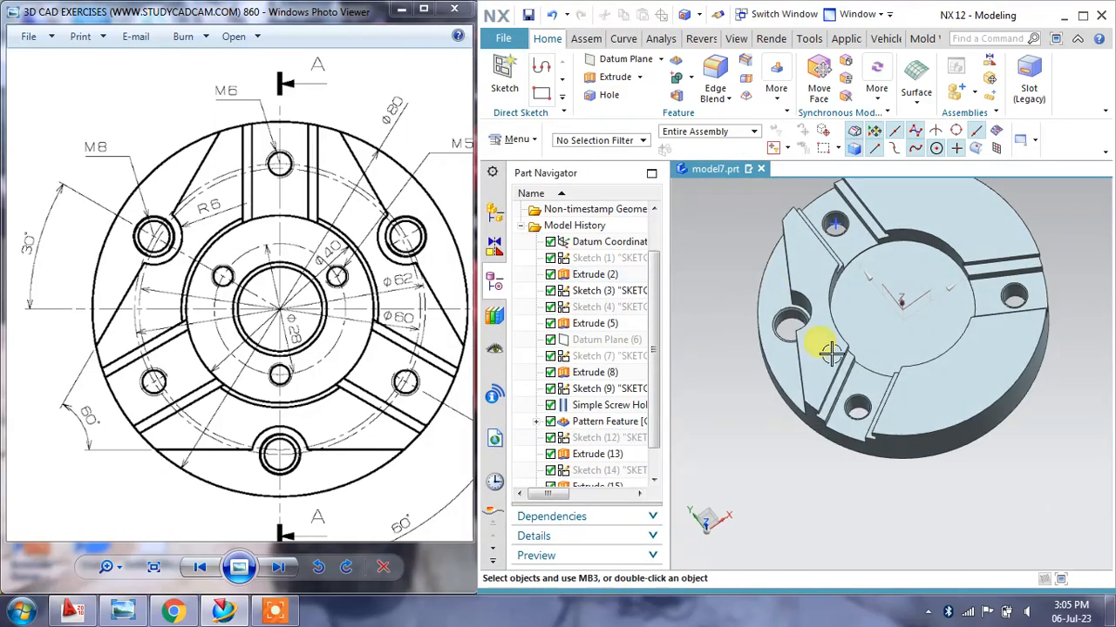
middle_drag(907, 317, 666, 495)
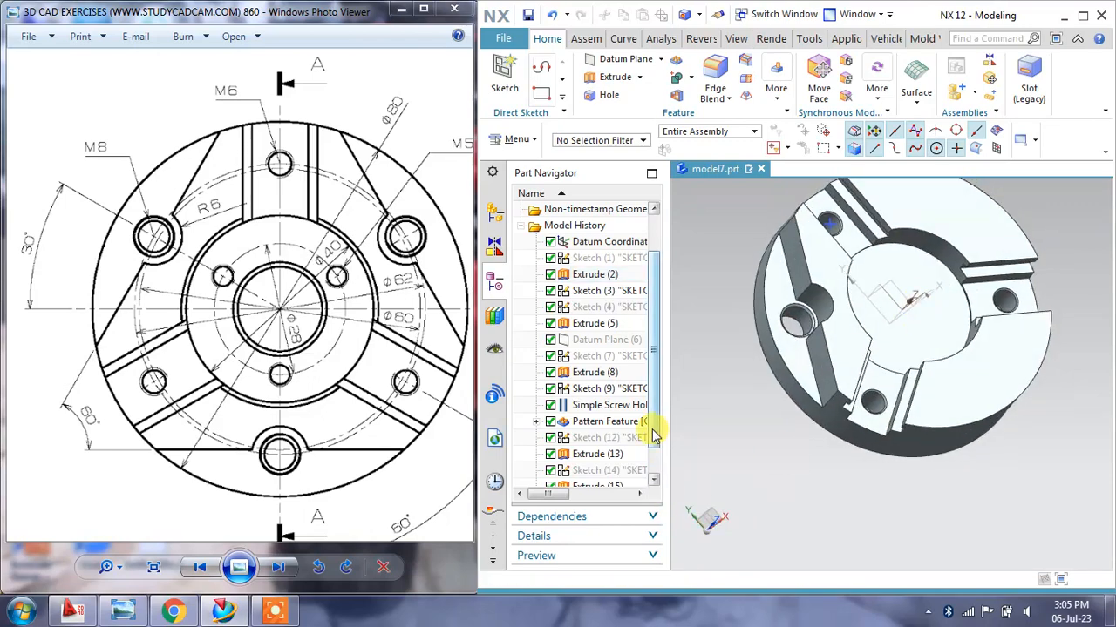
scroll(654, 436, down, 1)
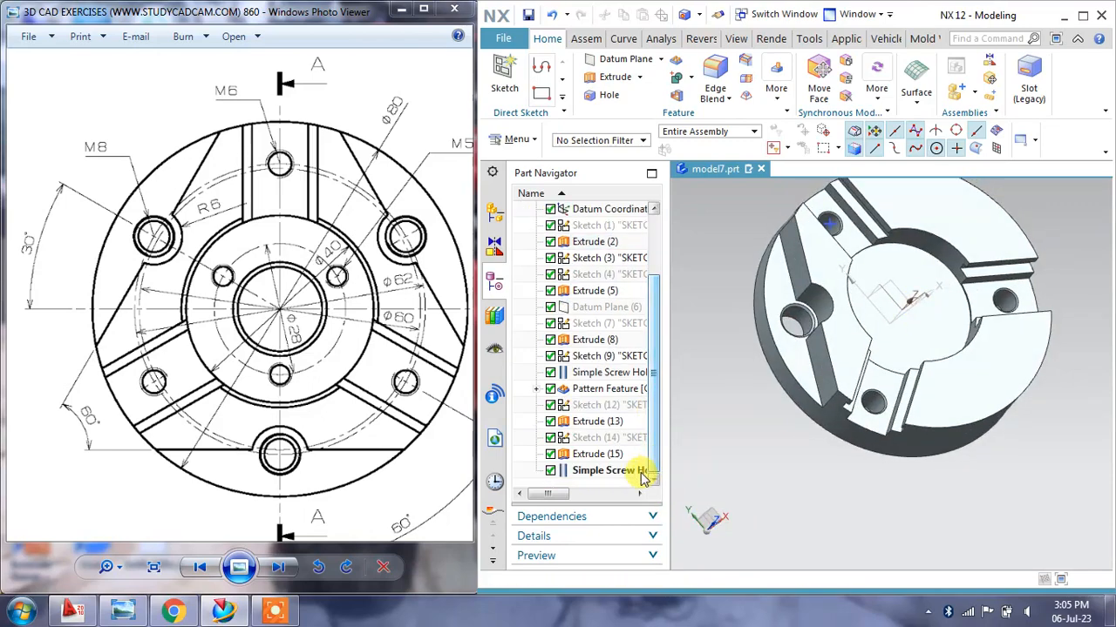
ctrl+click(579, 457)
ctrl+click(586, 439)
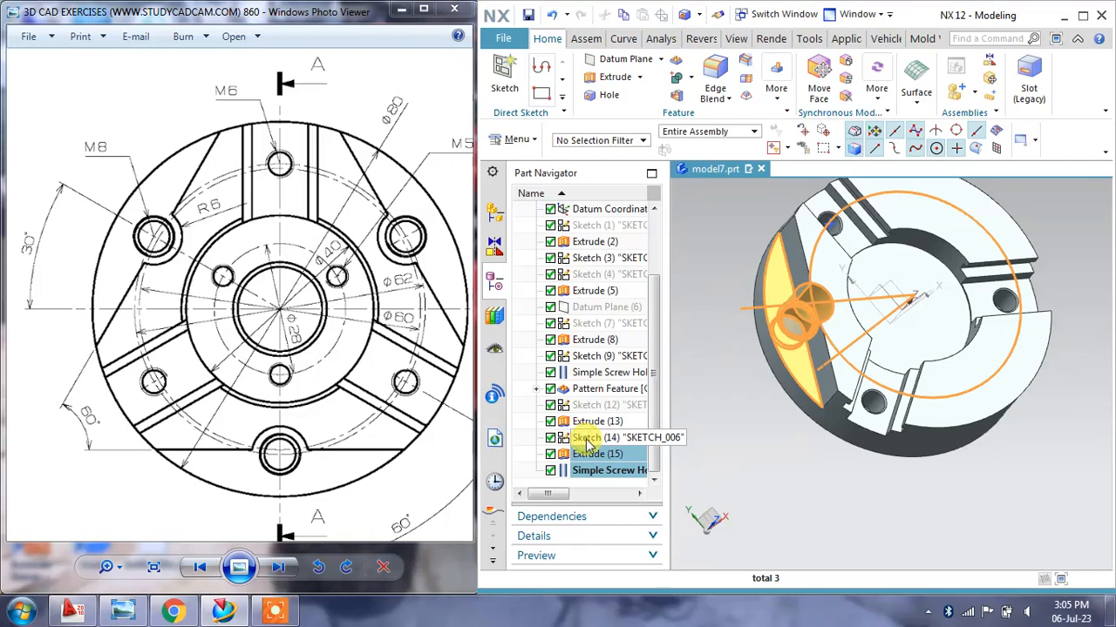
ctrl+click(587, 440)
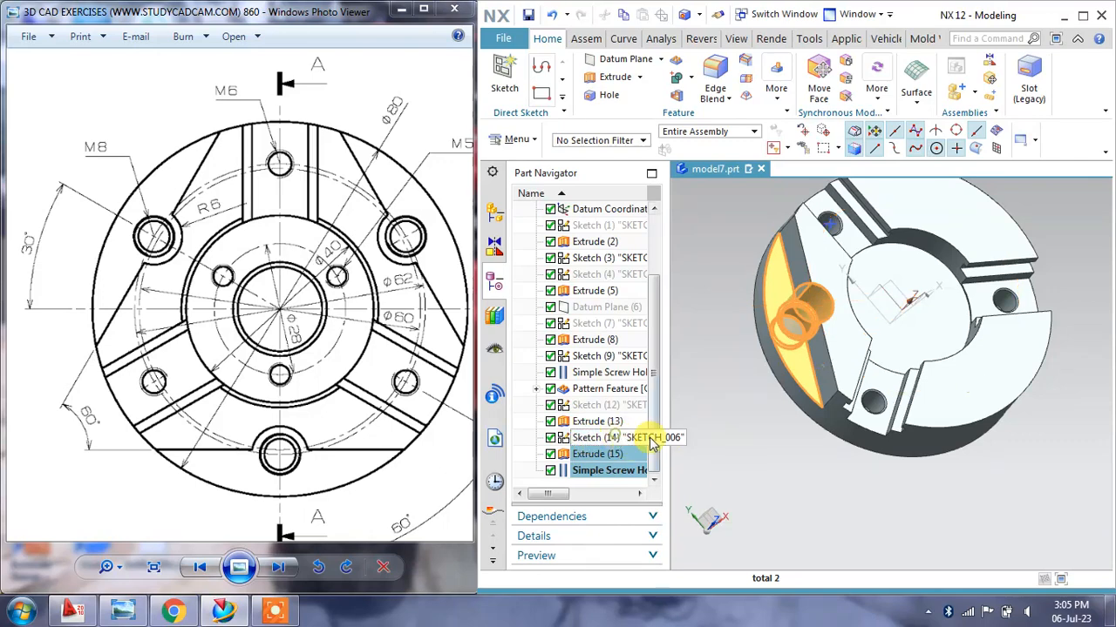
ctrl+click(607, 423)
ctrl+click(607, 406)
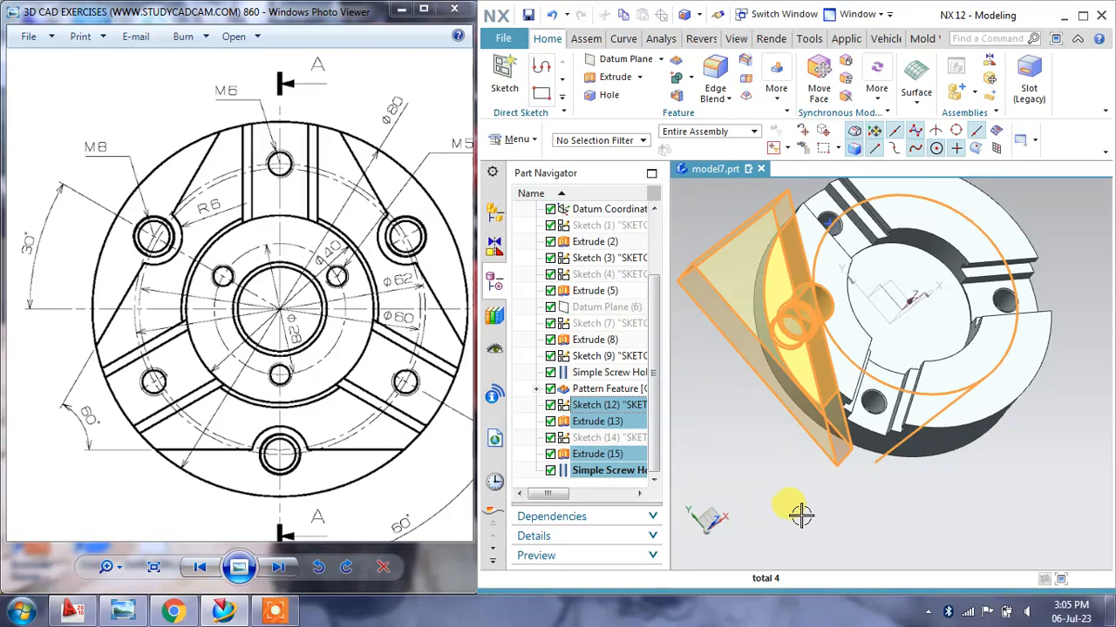
middle_drag(800, 515, 740, 493)
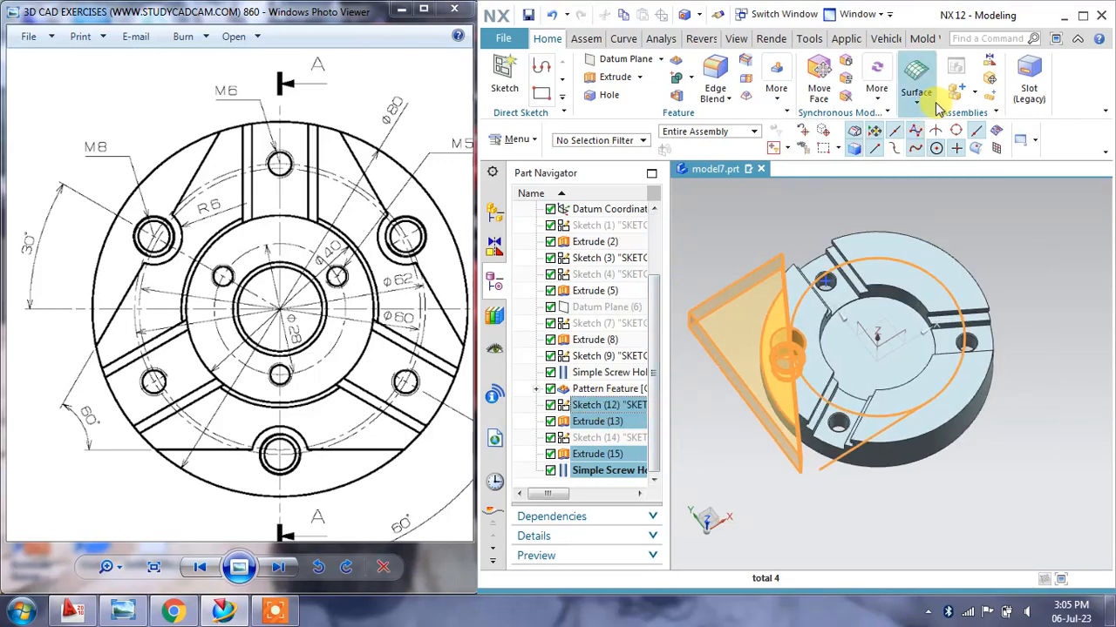
click(677, 61)
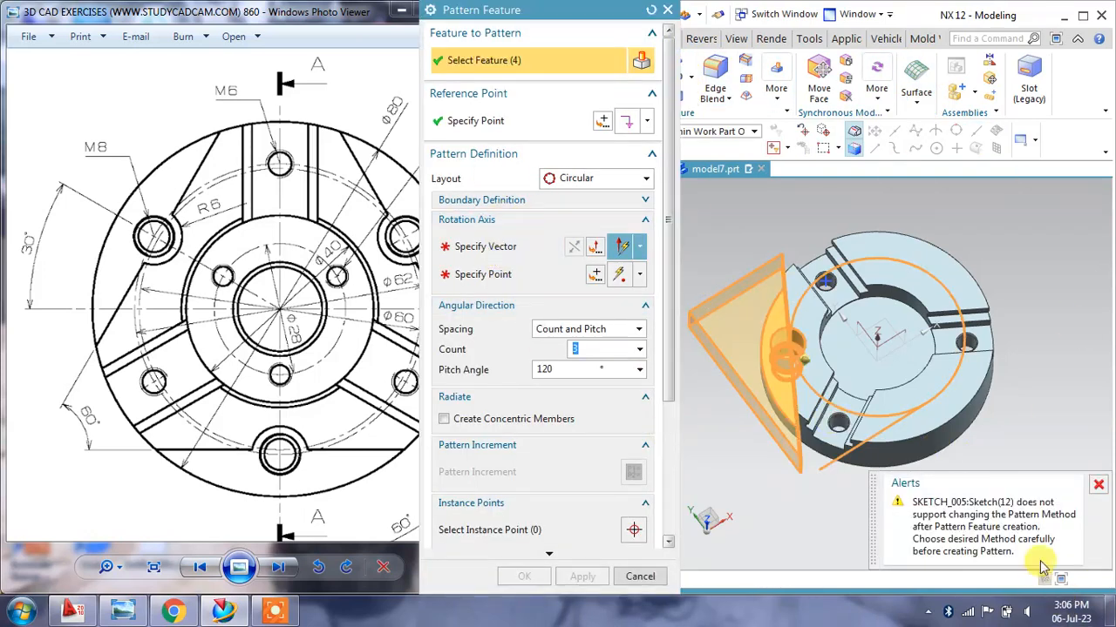
click(1097, 485)
click(488, 247)
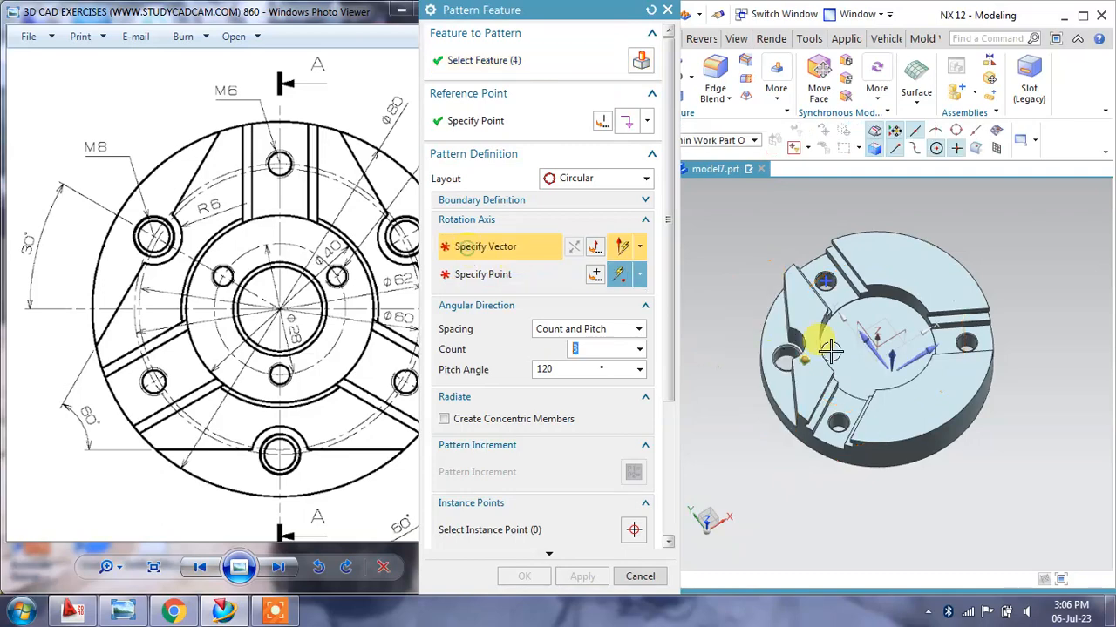
middle_drag(883, 351, 878, 334)
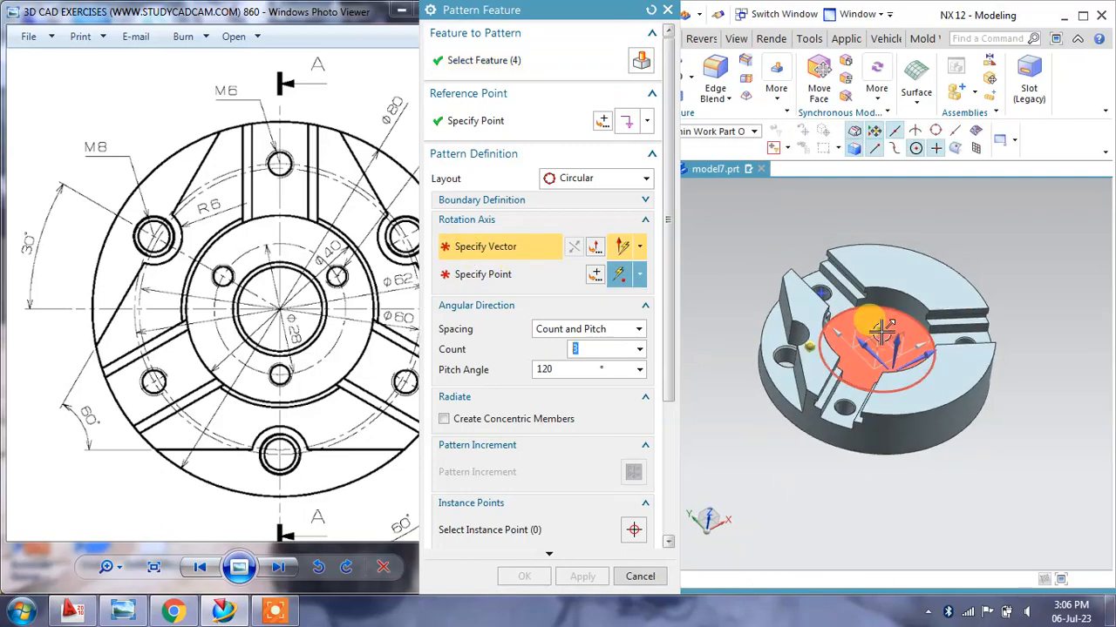
click(878, 335)
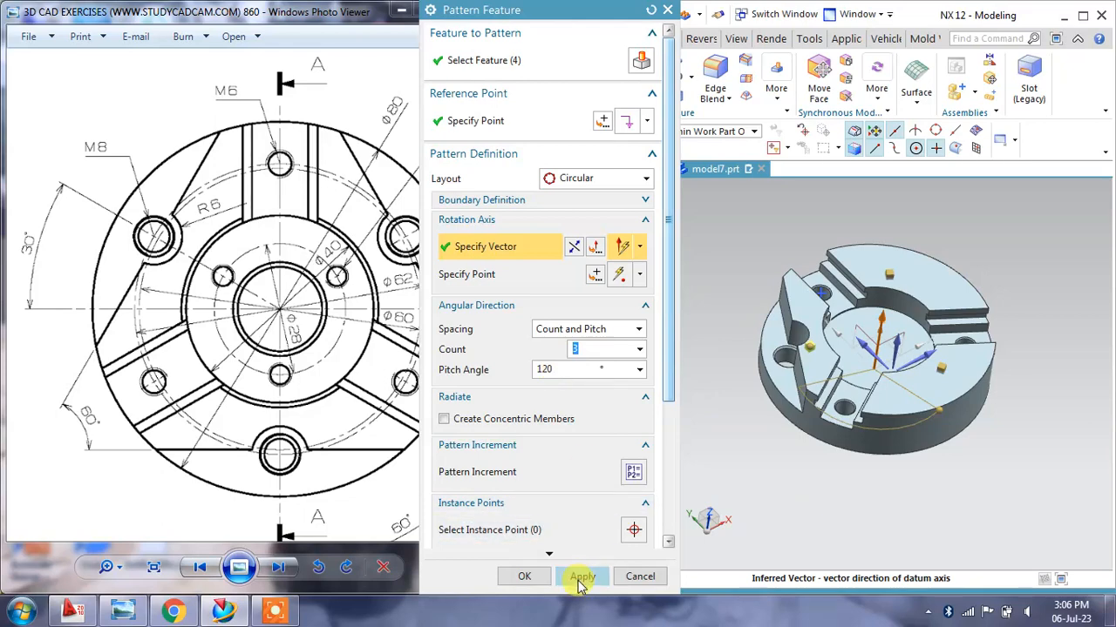
click(579, 579)
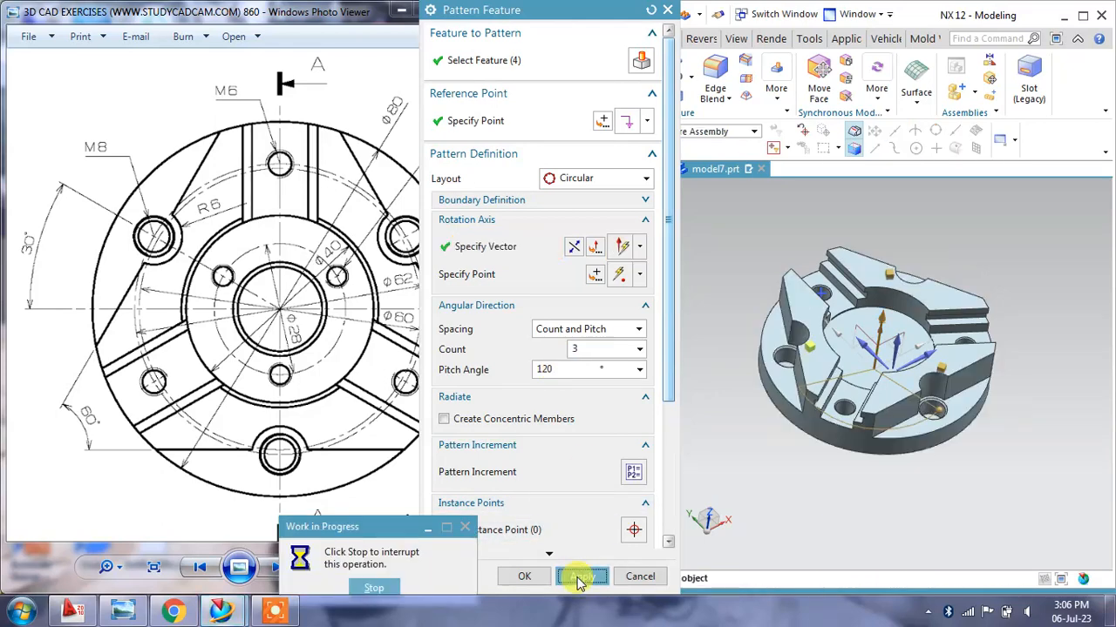
mouse_move(926, 393)
middle_down()
mouse_move(905, 443)
mouse_move(906, 393)
middle_up()
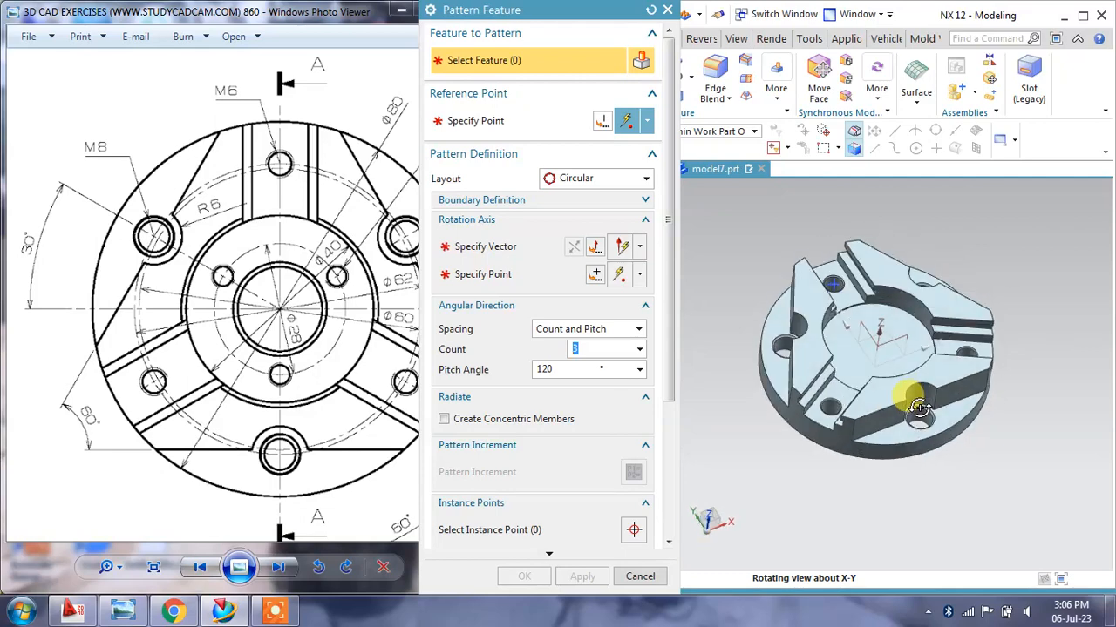
click(639, 576)
Examine the patterned cuts and holes on the disc, and the central bore in the drawing's section view
mouse_move(654, 379)
mouse_down()
mouse_move(655, 455)
mouse_move(657, 317)
mouse_move(649, 382)
mouse_up()
middle_drag(1023, 354, 929, 296)
scroll(928, 295, up, 5)
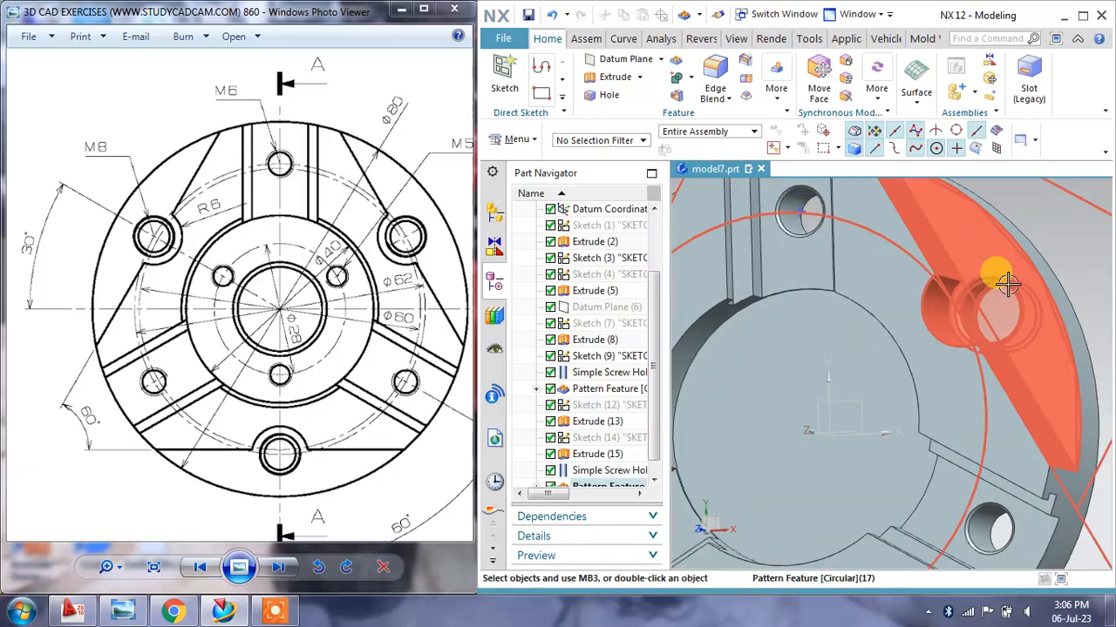
scroll(1002, 314, down, 4)
middle_drag(1001, 348, 967, 377)
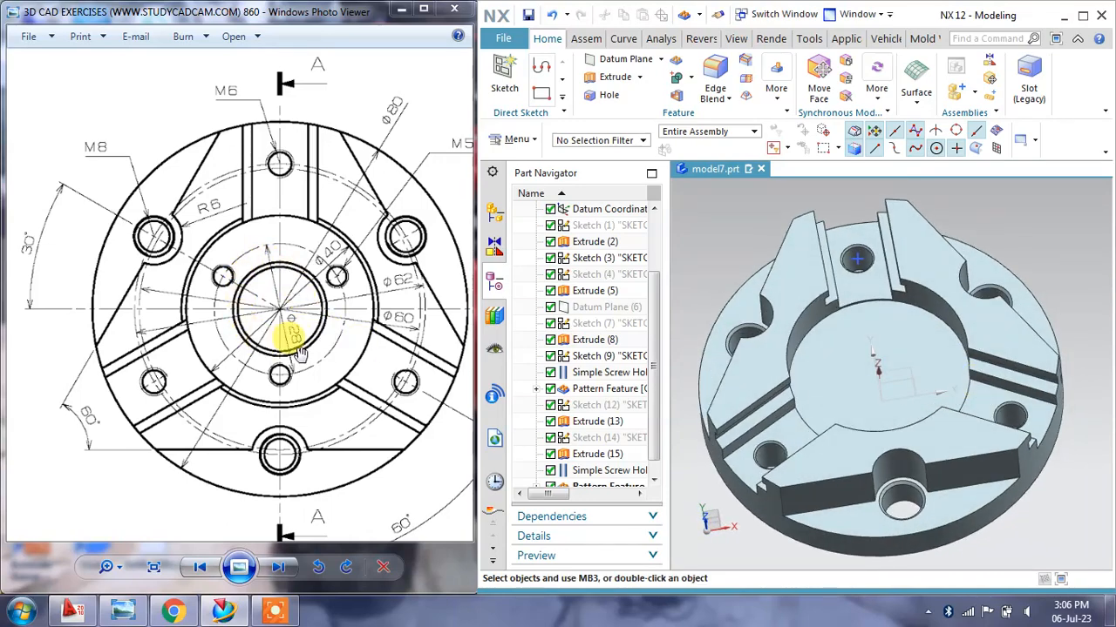
drag(378, 388, 222, 363)
drag(455, 391, 293, 383)
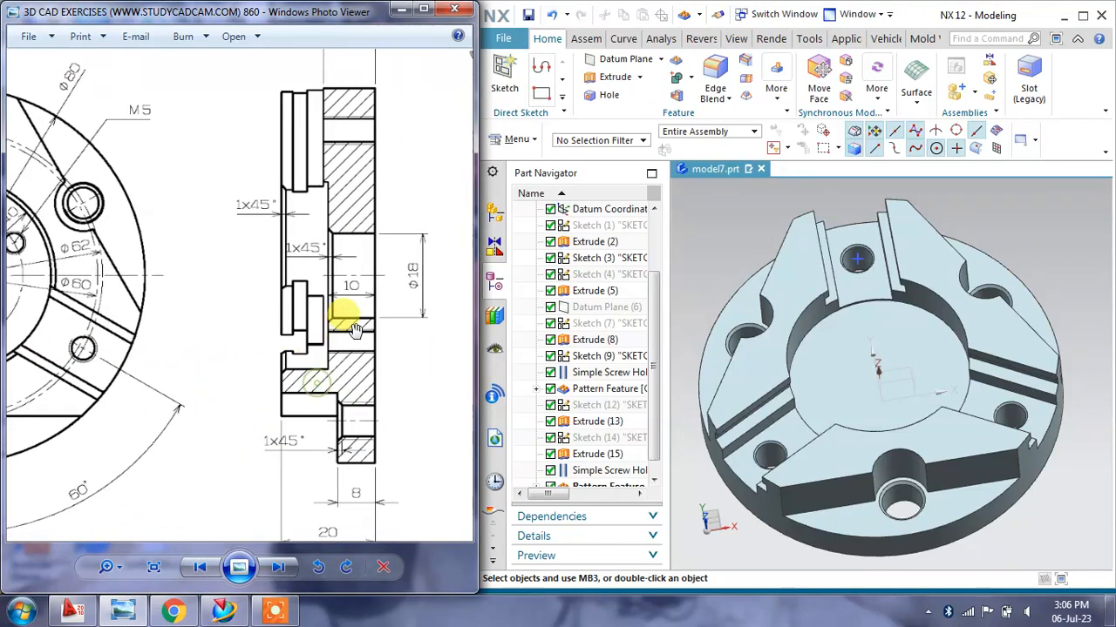
scroll(398, 308, up, 1)
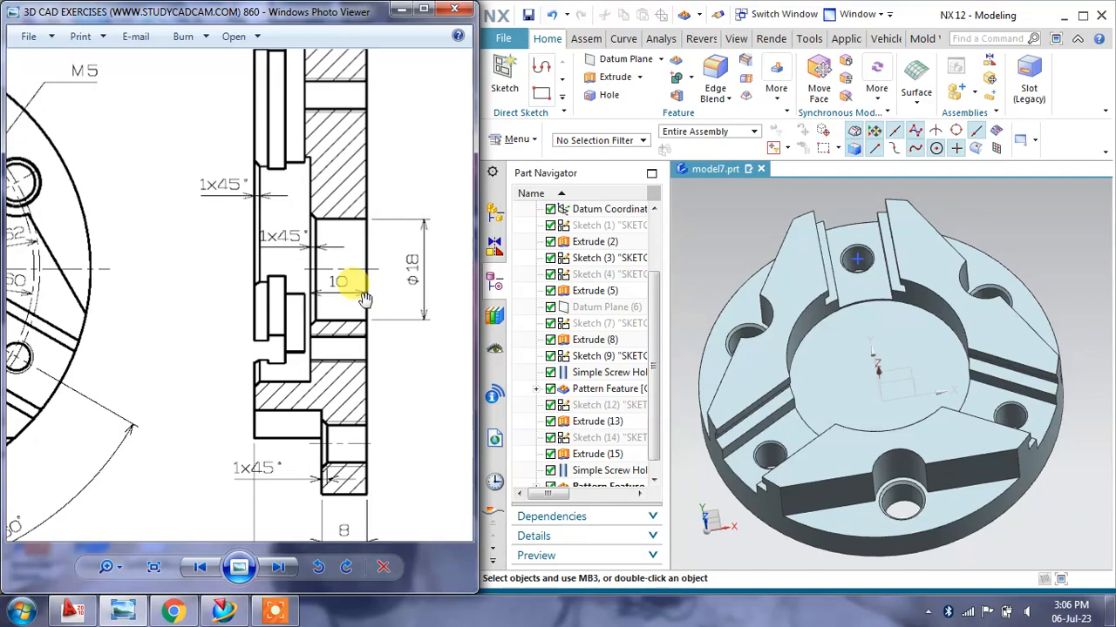
click(504, 77)
click(820, 348)
click(615, 217)
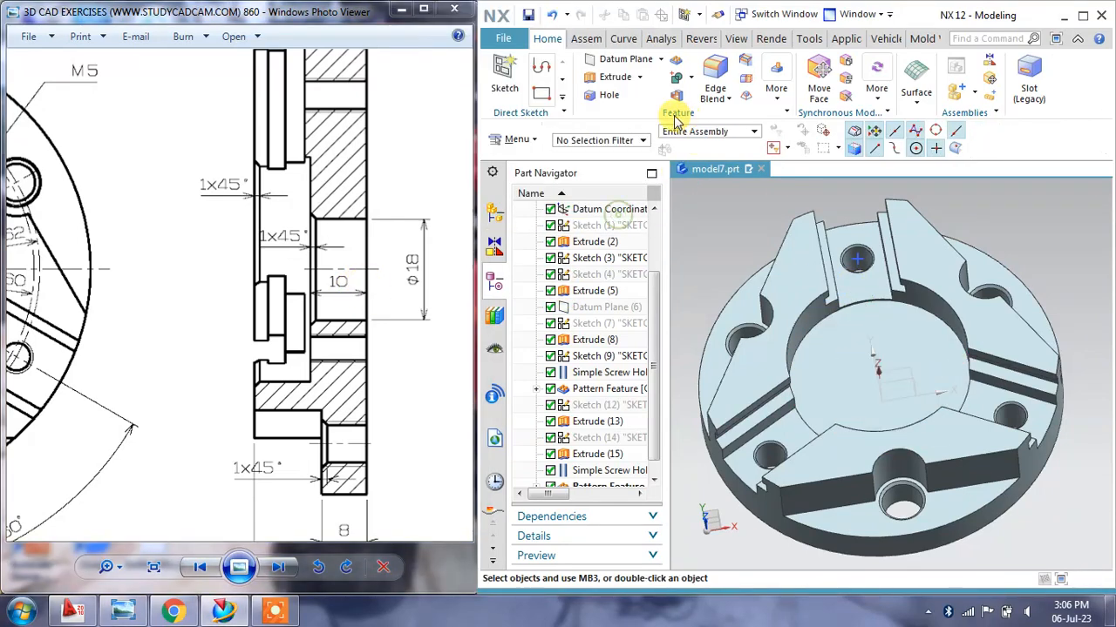
Start a new hole feature on the disc and disable both the start chamfer and the end chamfer
click(608, 94)
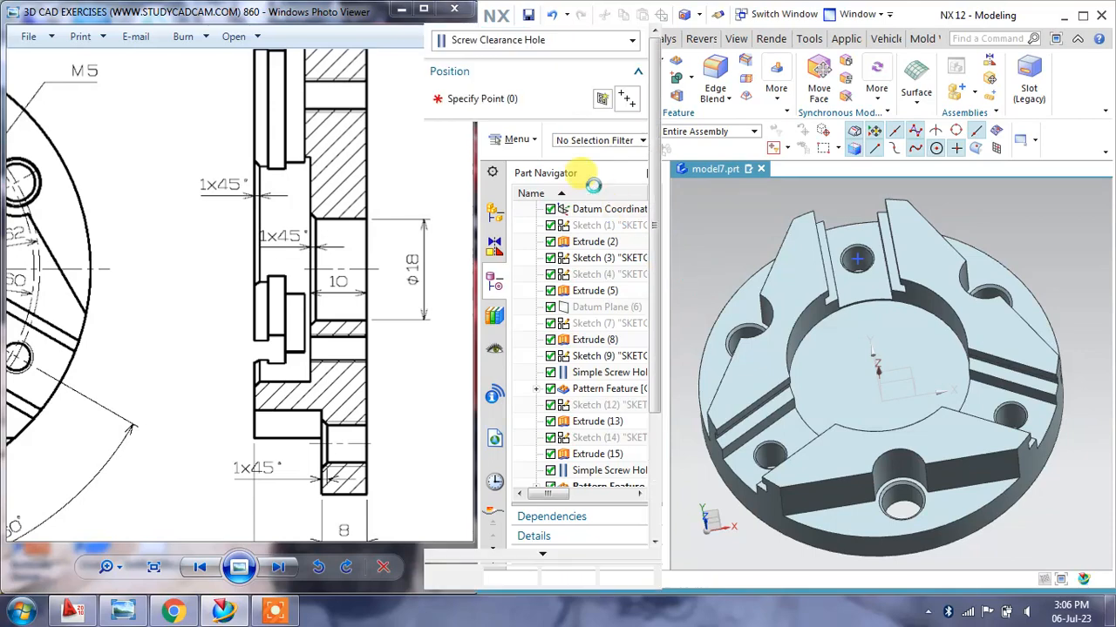
mouse_move(144, 293)
mouse_down()
mouse_move(219, 301)
mouse_move(193, 299)
mouse_up()
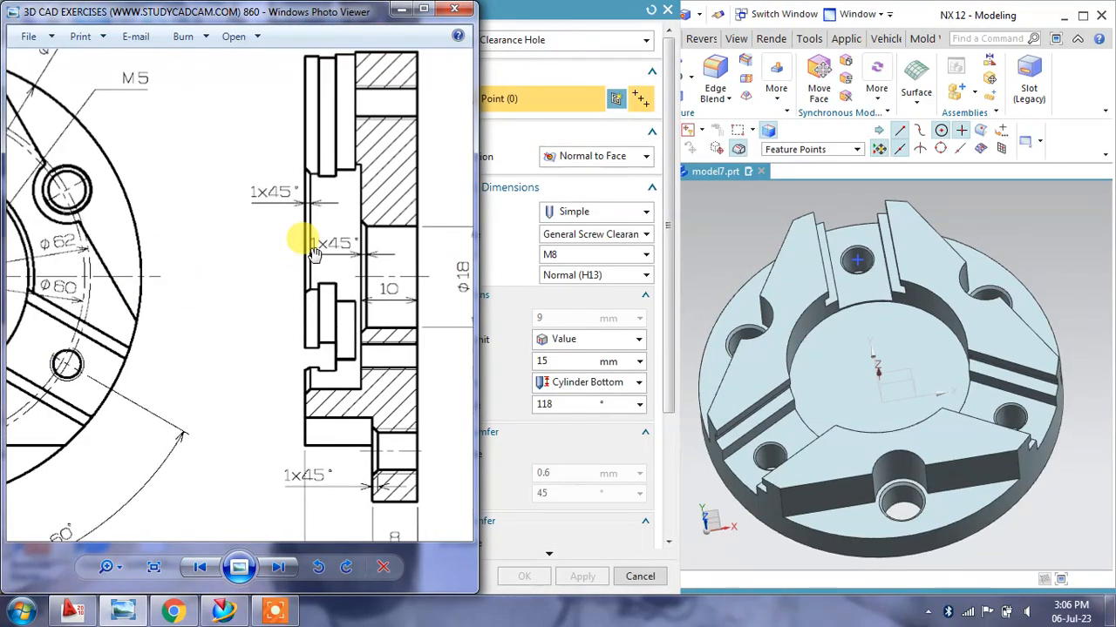
drag(575, 9, 617, 5)
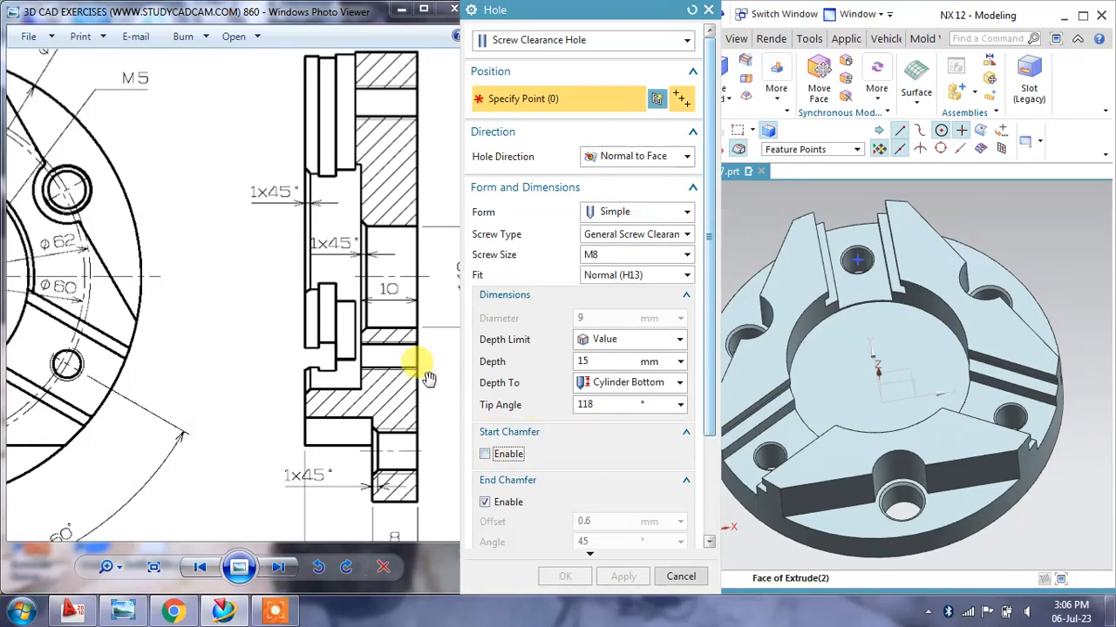
scroll(551, 468, down, 2)
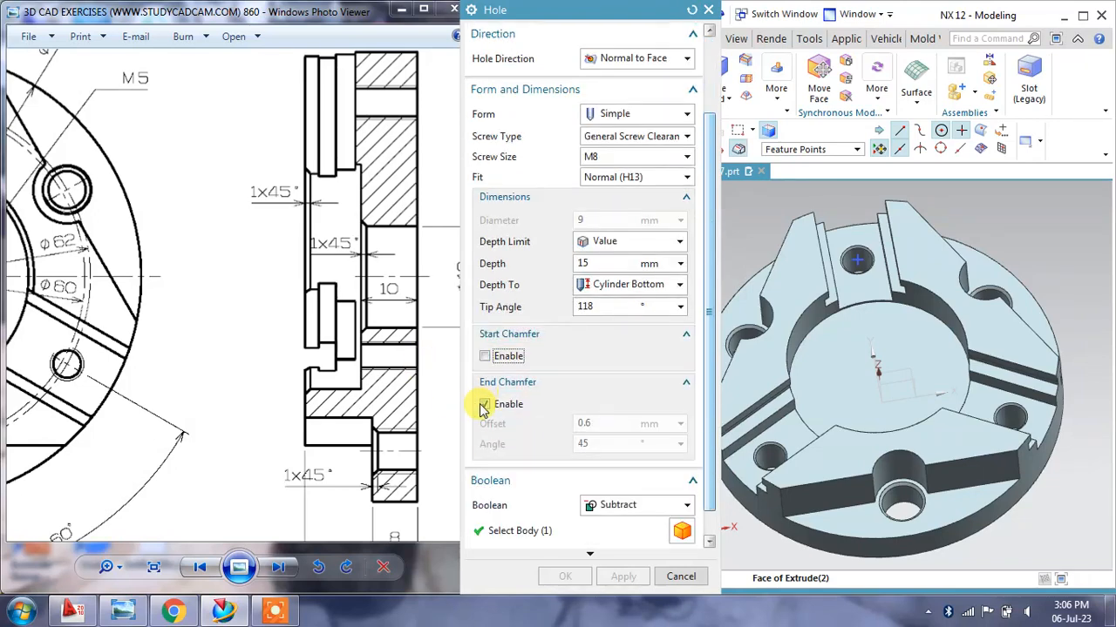
click(484, 407)
click(484, 368)
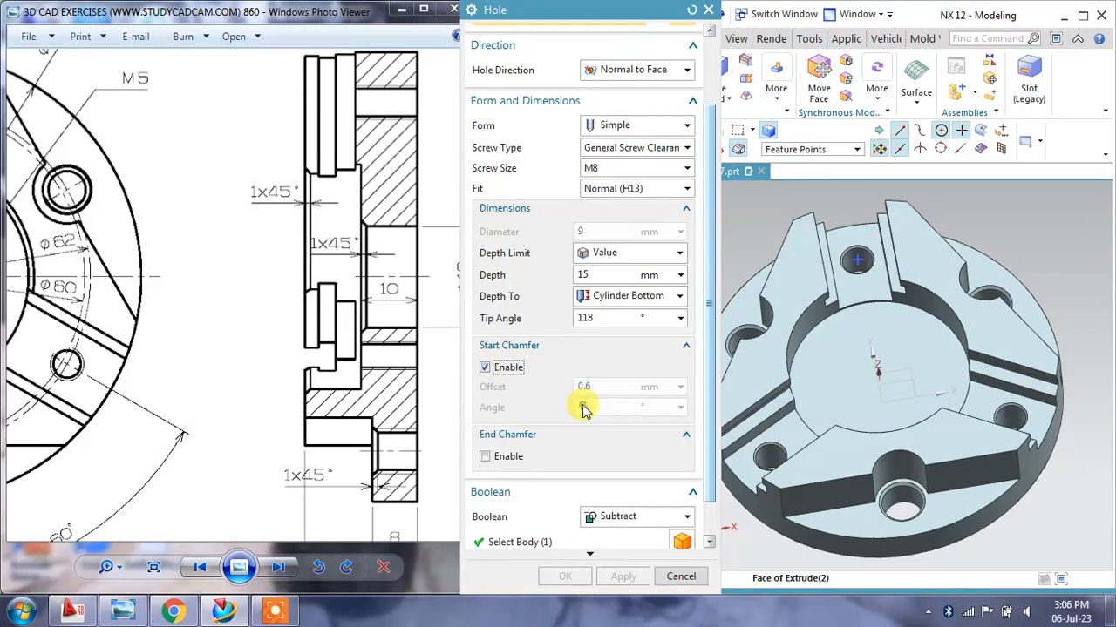
click(485, 368)
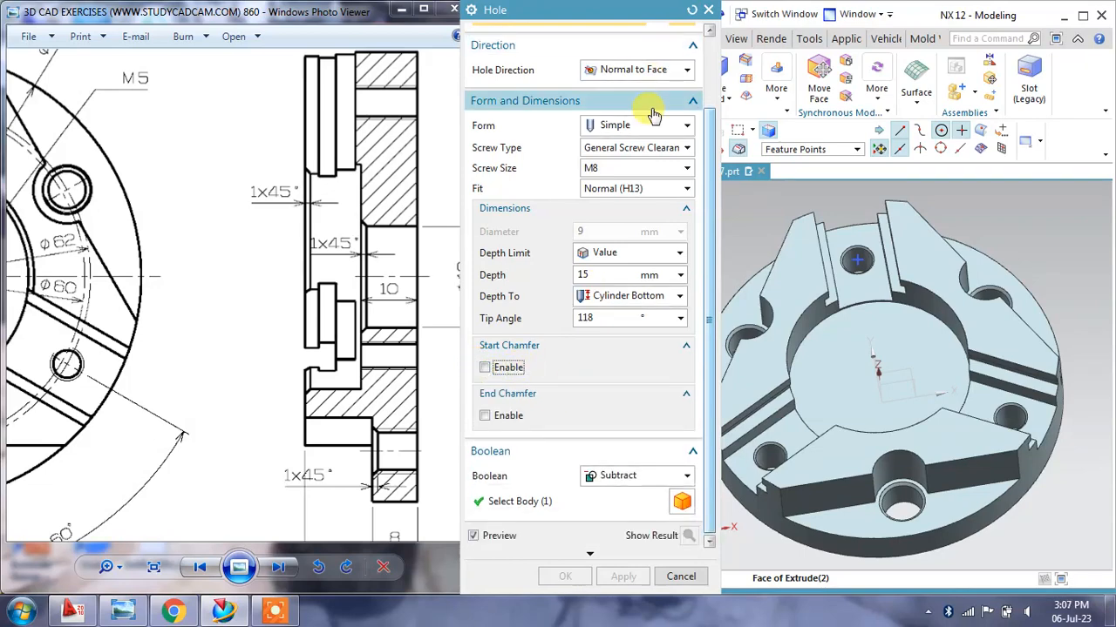
scroll(574, 114, up, 2)
Cut a simple general hole, 18 mm in diameter and 50 mm deep, at the centre of the disc's recess floor
click(568, 39)
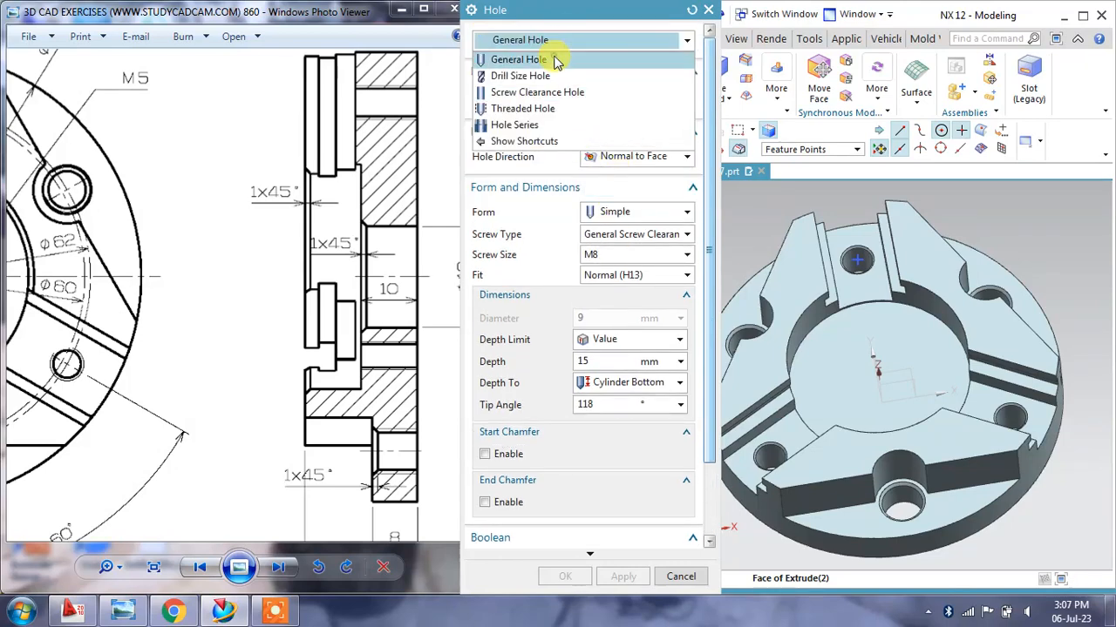
click(558, 61)
click(608, 269)
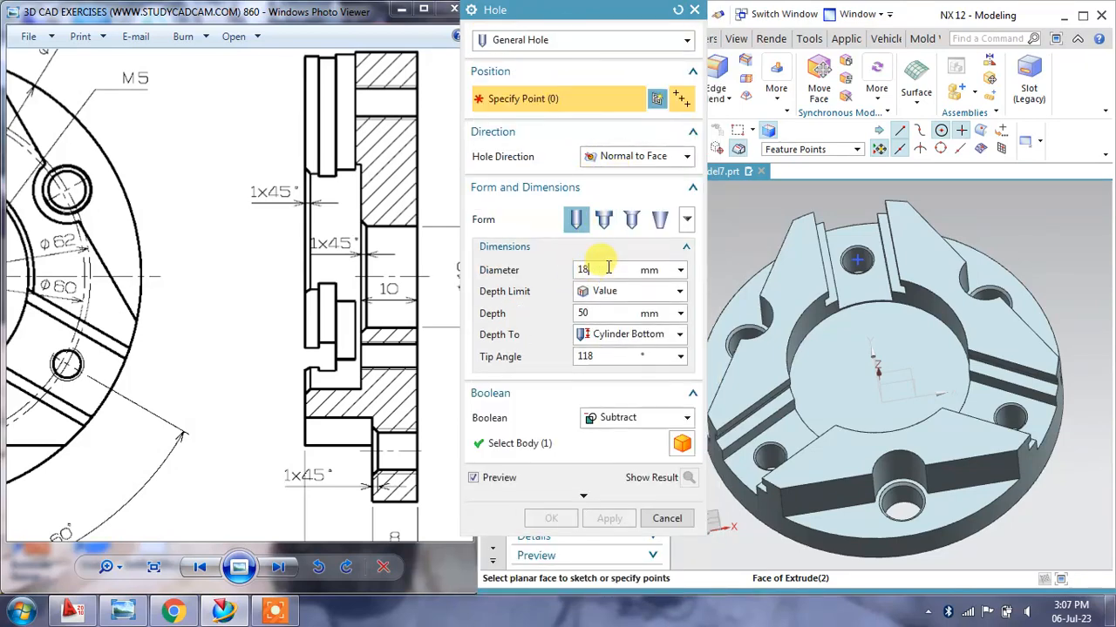
drag(336, 296, 311, 297)
click(603, 270)
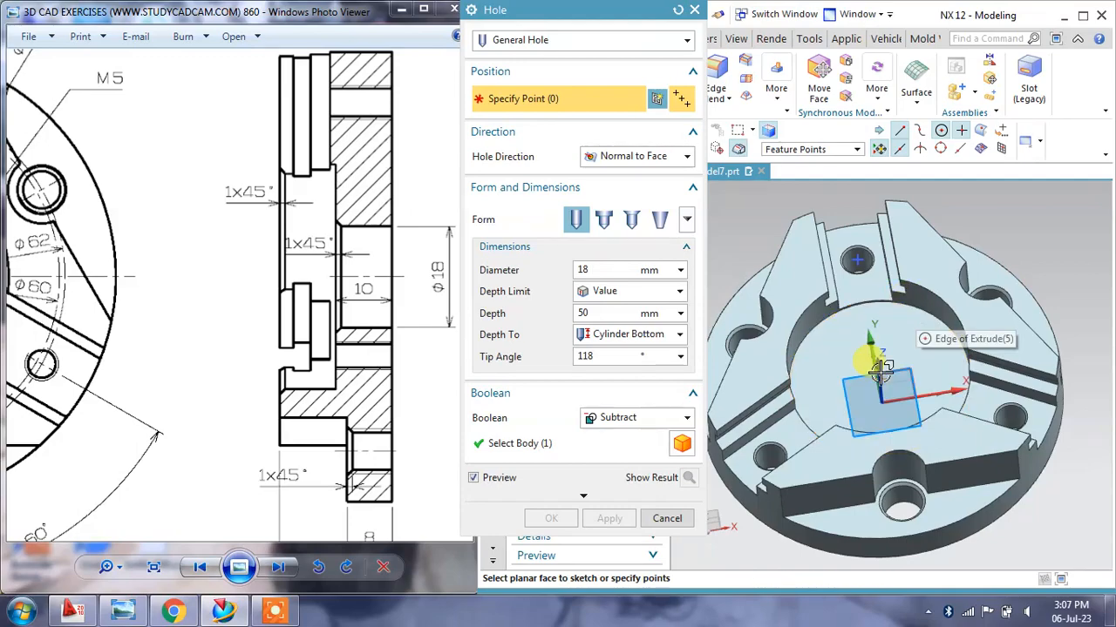
middle_drag(878, 376, 854, 377)
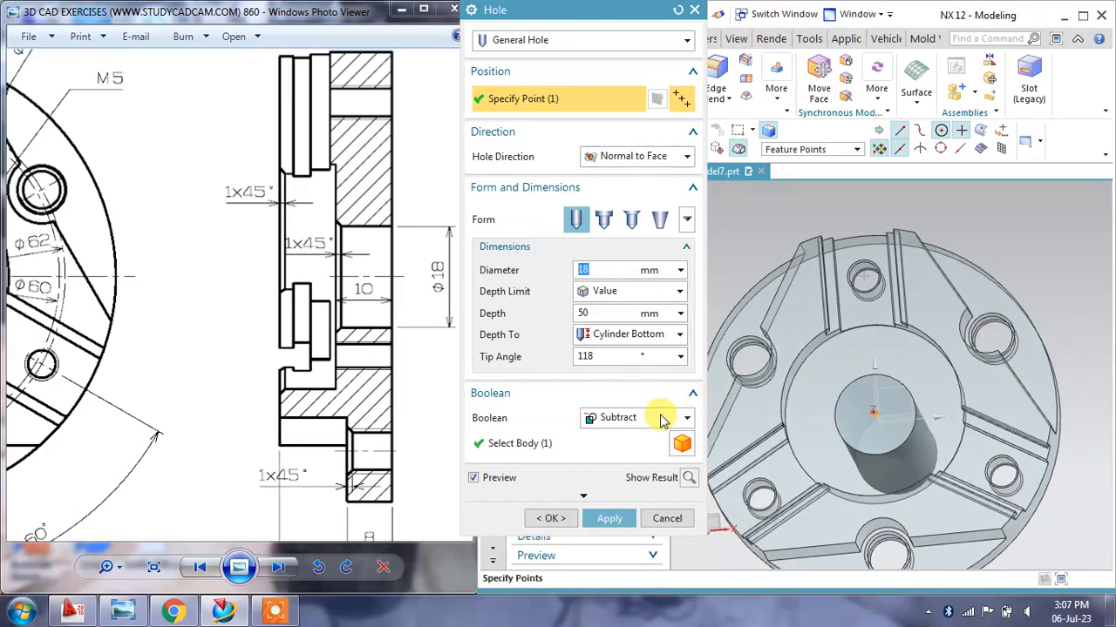
mouse_move(35, 262)
mouse_down()
mouse_move(96, 253)
mouse_move(199, 295)
mouse_up()
click(610, 518)
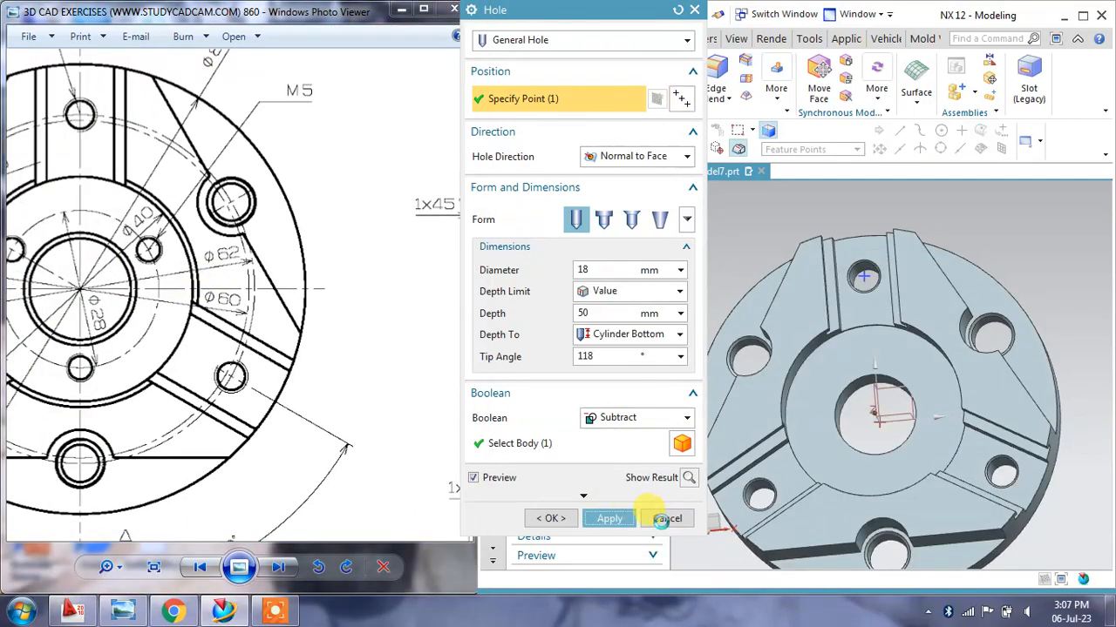
click(662, 518)
Start a sketch on the floor of the disc's central recess, after checking the small M5 hole positions in the drawing
middle_drag(780, 384, 795, 400)
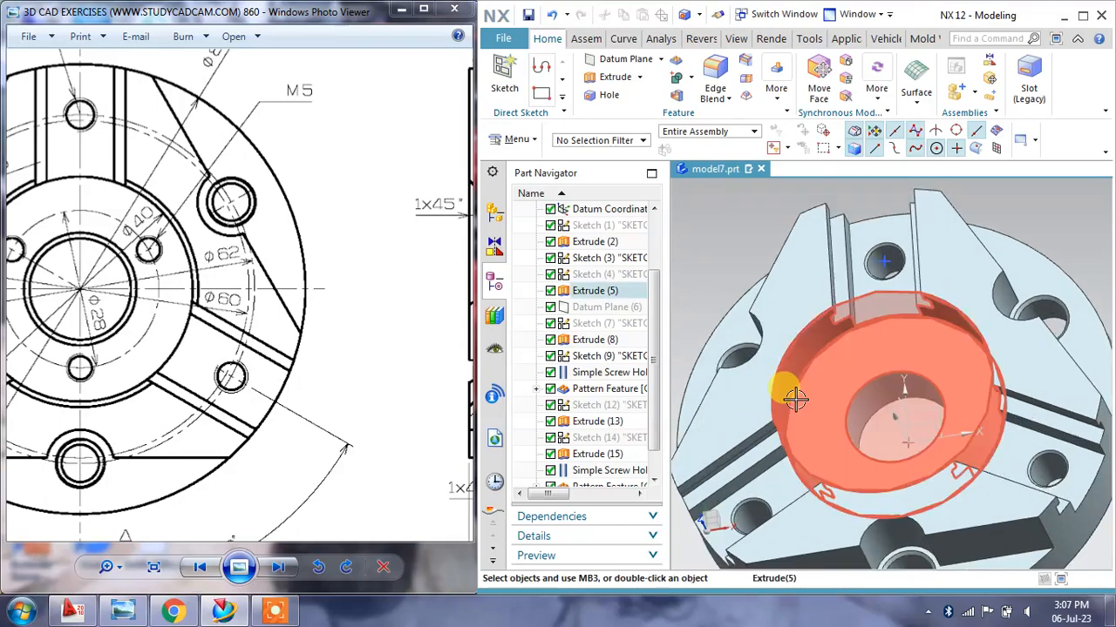
drag(89, 311, 159, 310)
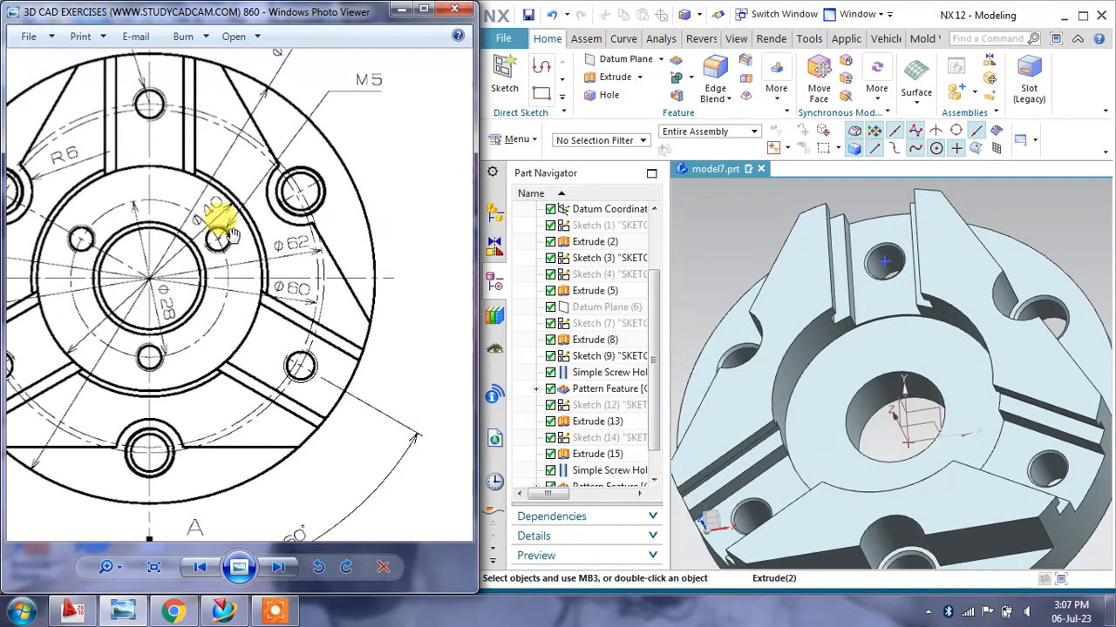
mouse_move(241, 275)
mouse_down()
mouse_move(240, 318)
mouse_move(304, 324)
mouse_up()
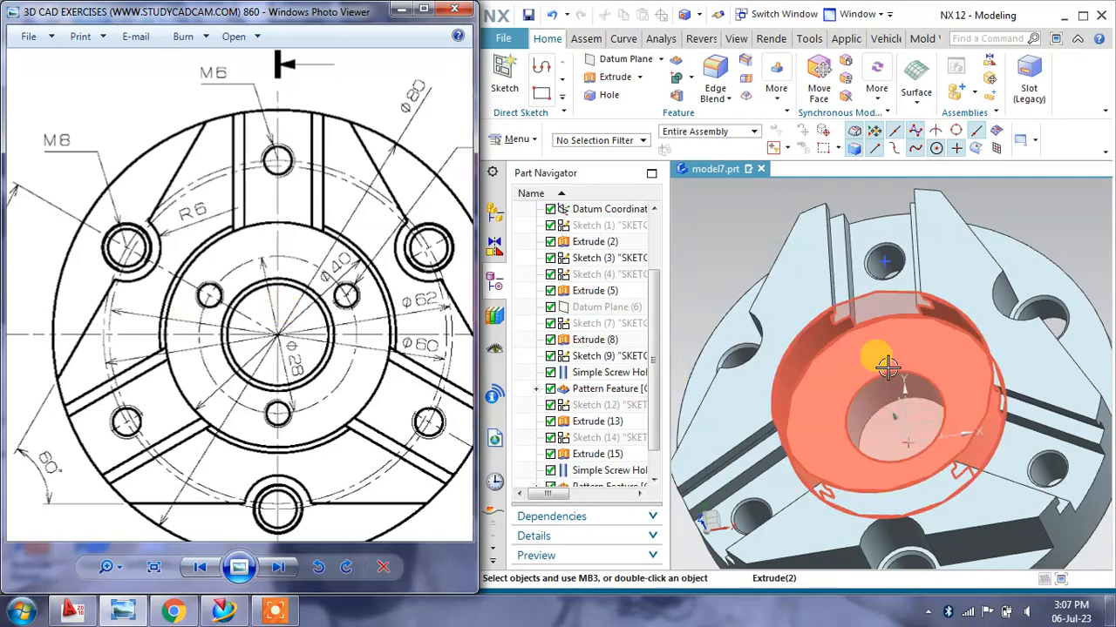
mouse_move(876, 356)
middle_down()
mouse_move(860, 369)
mouse_move(857, 356)
middle_up()
click(510, 87)
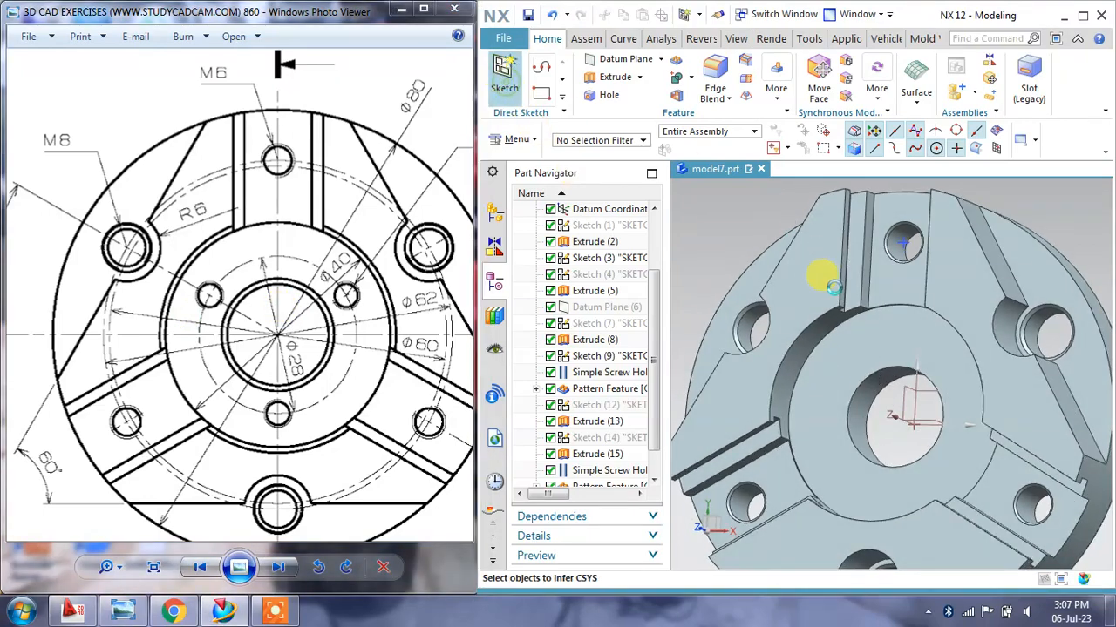
click(793, 349)
click(606, 217)
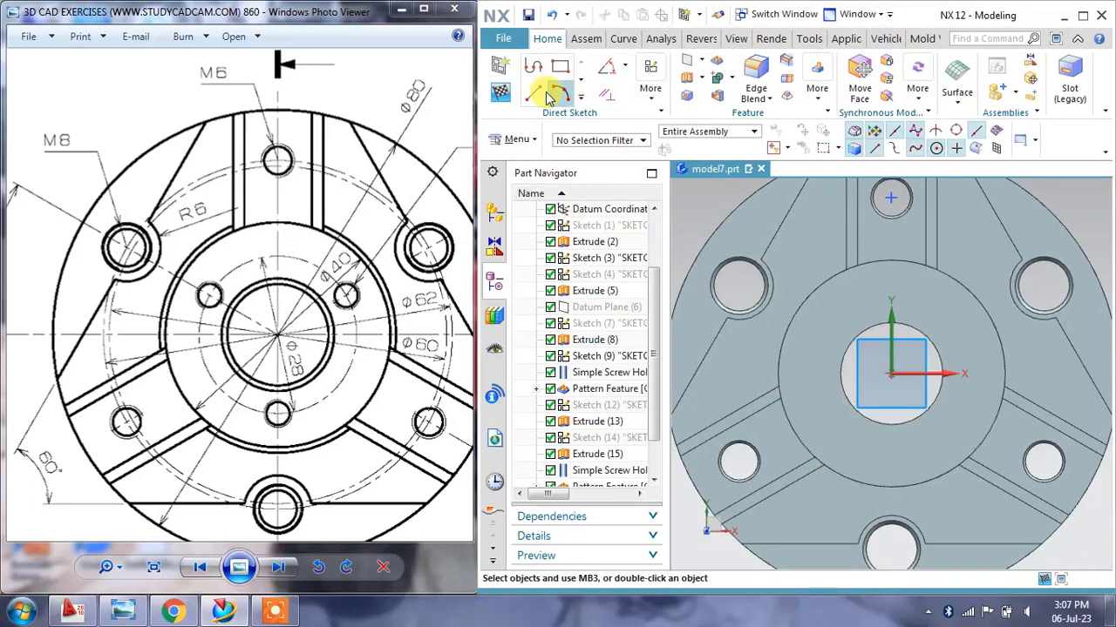
Draw a line from the sketch origin to the centre of the upper-left M8 hole and convert it to reference
click(549, 94)
click(891, 375)
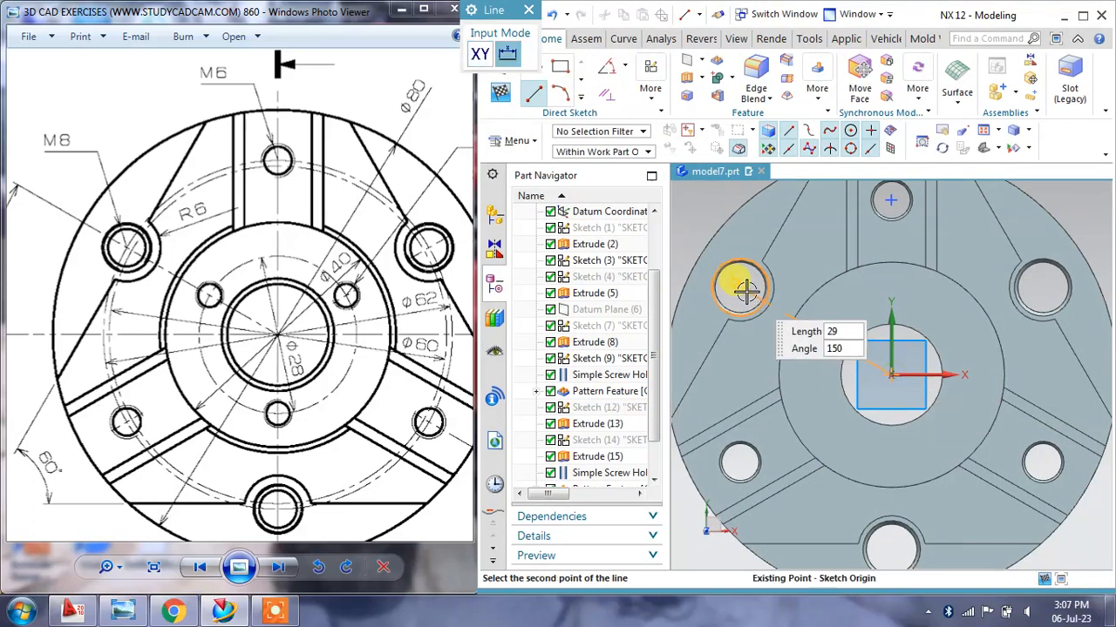
click(743, 290)
key(Escape)
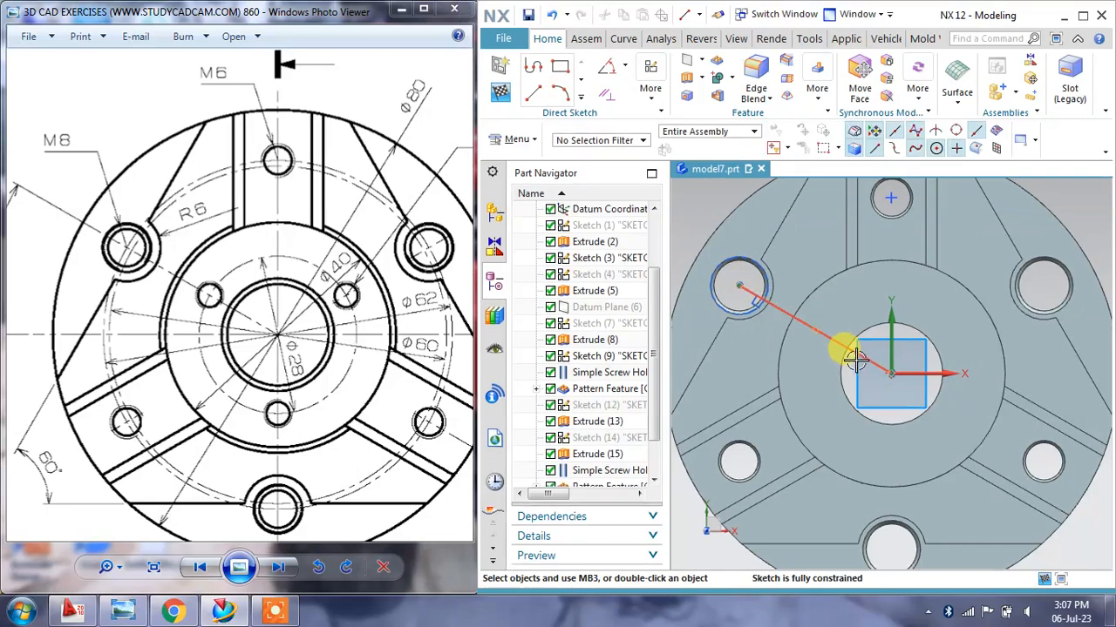
click(837, 347)
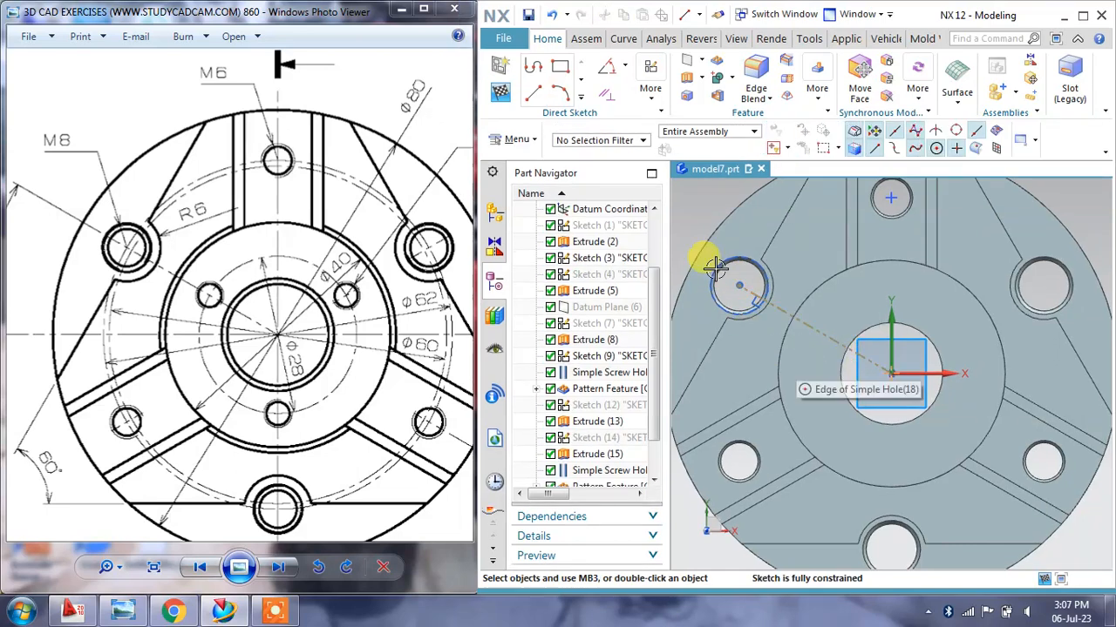
Draw a 28 mm diameter circle centred on the sketch origin and convert it to a reference curve
click(580, 98)
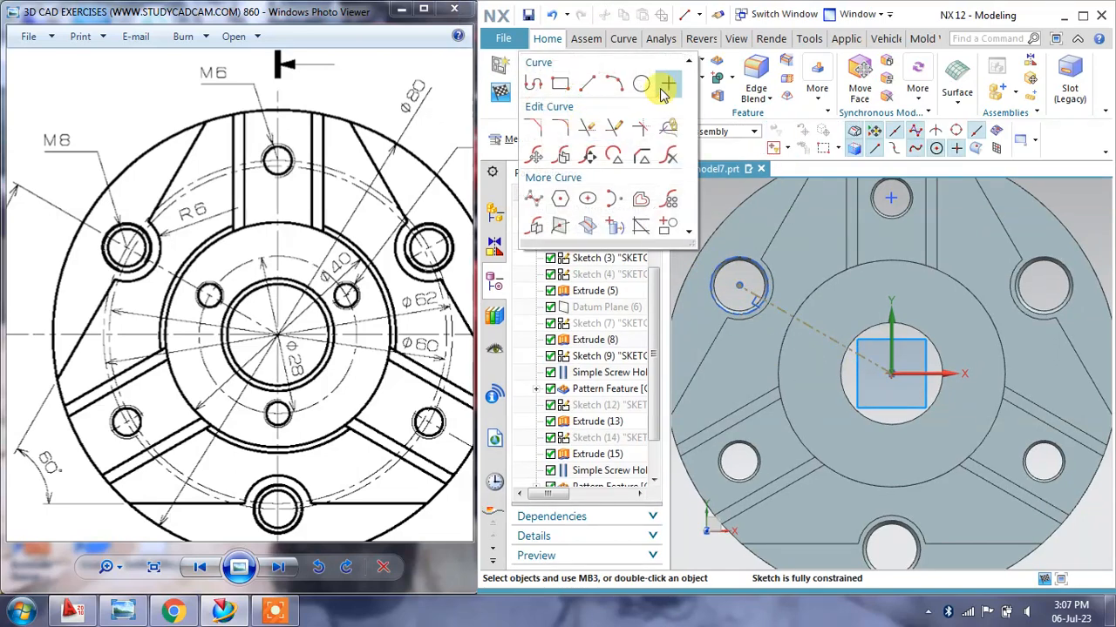
click(646, 86)
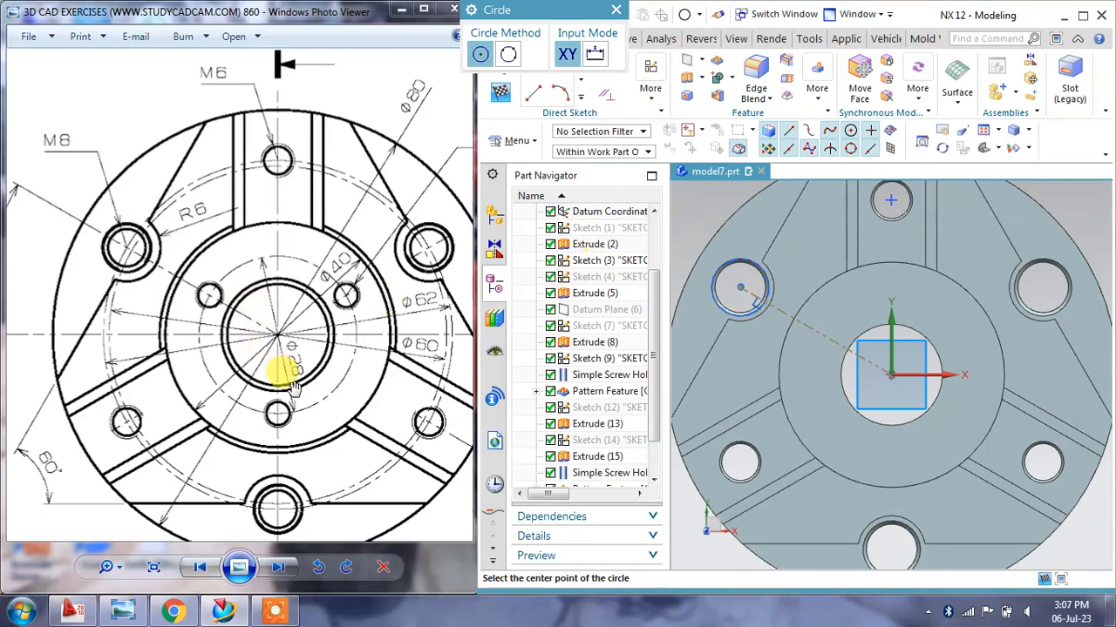
click(887, 375)
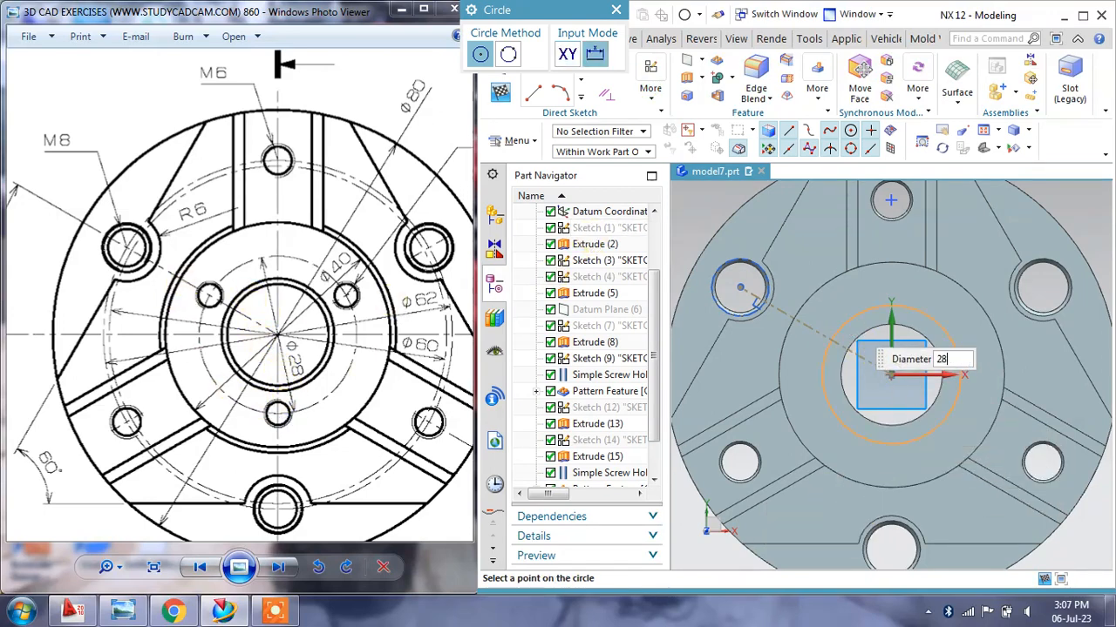
text(28)
key(Return)
click(615, 12)
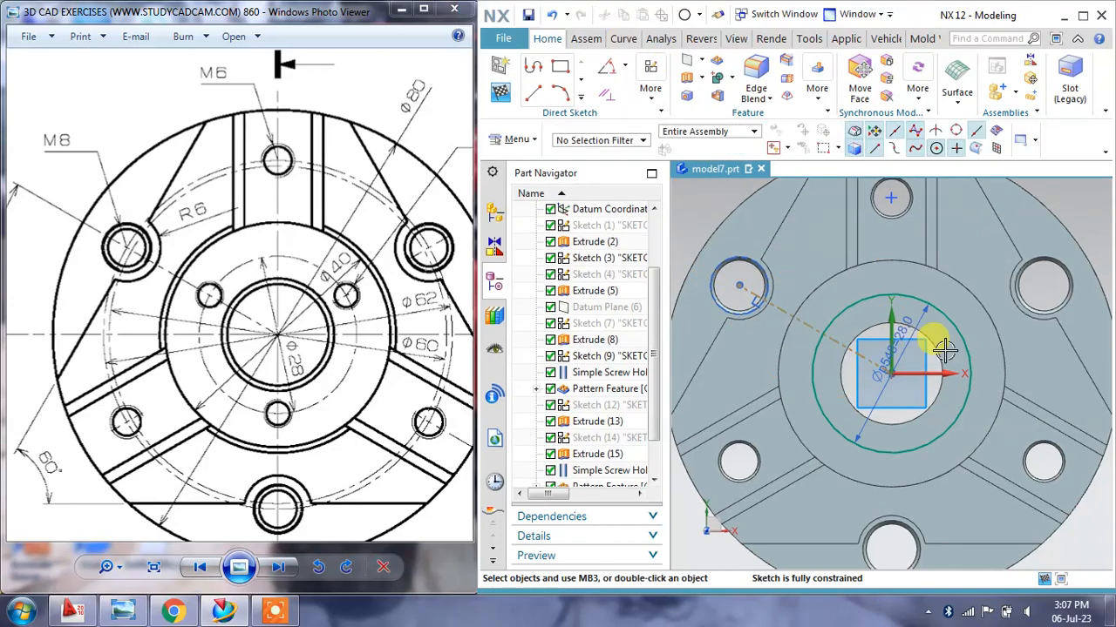
click(871, 327)
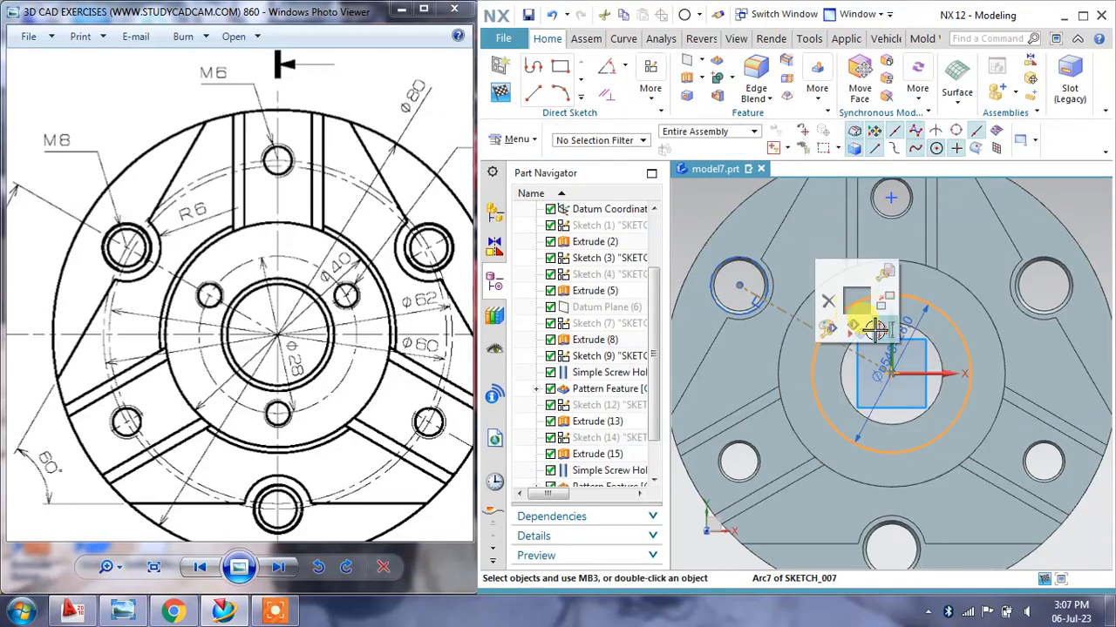
click(883, 330)
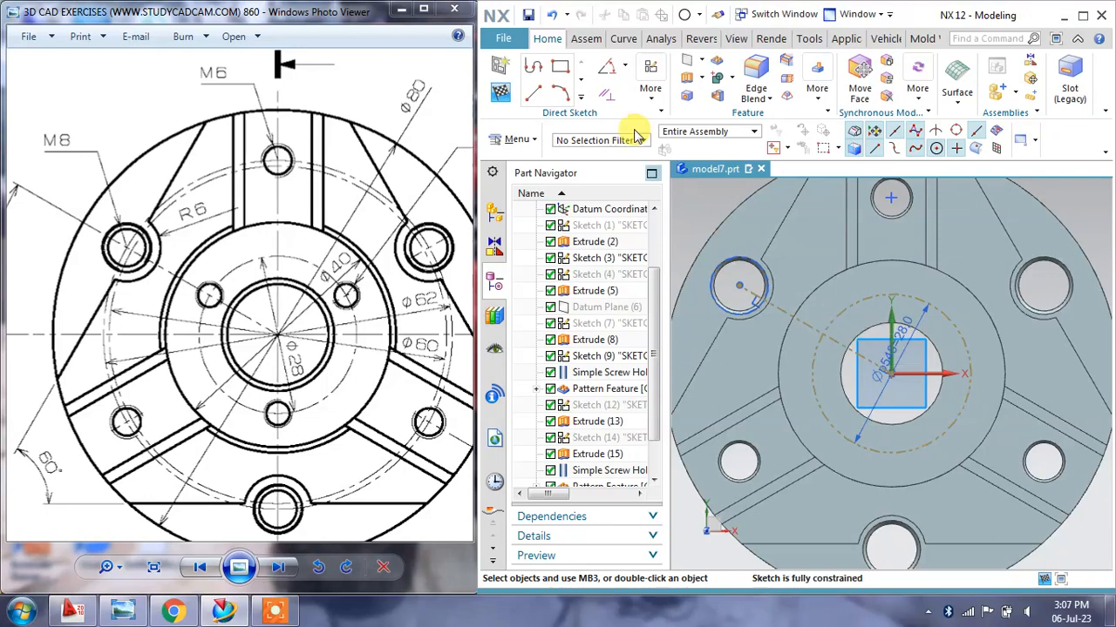
Place a sketch point where the reference line crosses the 28 mm reference circle and finish the sketch
click(581, 100)
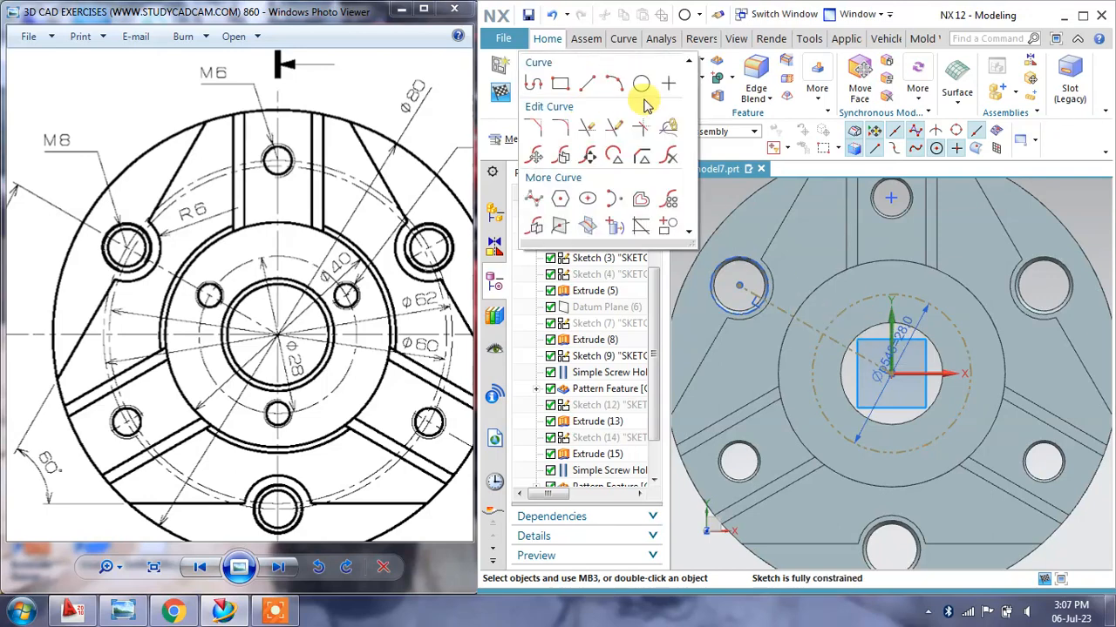
click(664, 82)
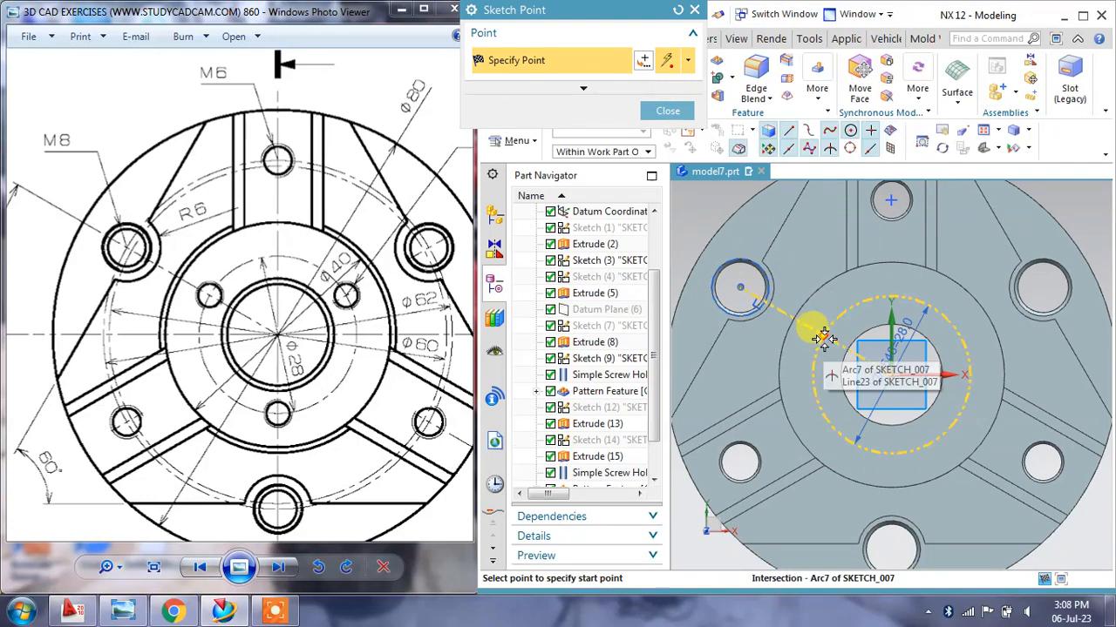
click(824, 338)
click(668, 112)
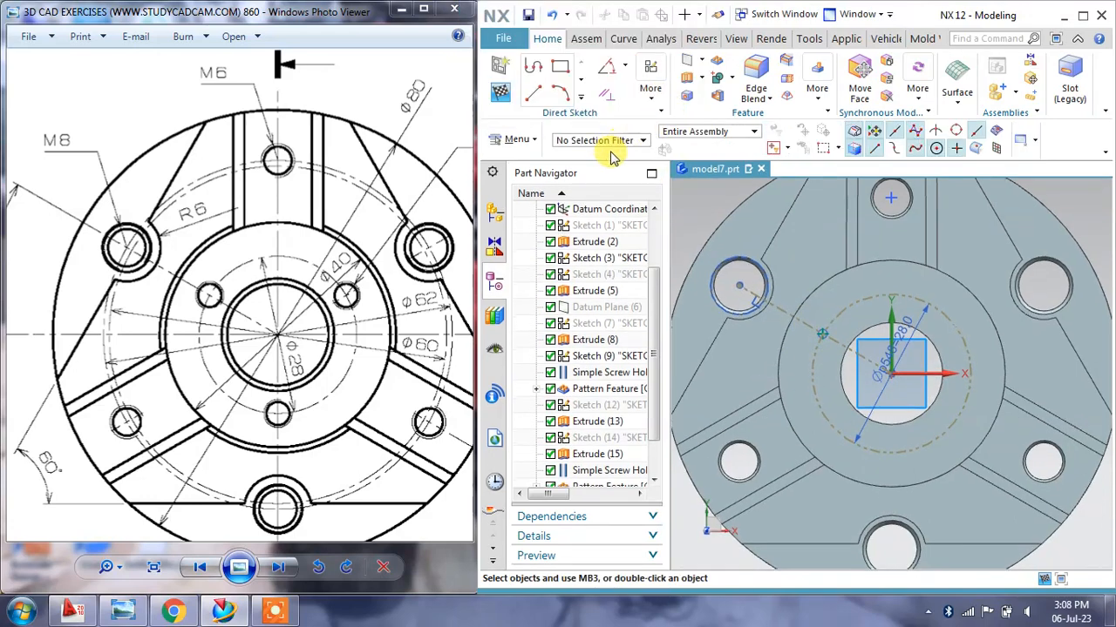
click(503, 96)
Add a simple M5 screw clearance hole with normal fit, 15 mm deep, at the sketched point on the recess floor
mouse_move(889, 341)
middle_down()
mouse_move(896, 332)
mouse_move(908, 341)
middle_up()
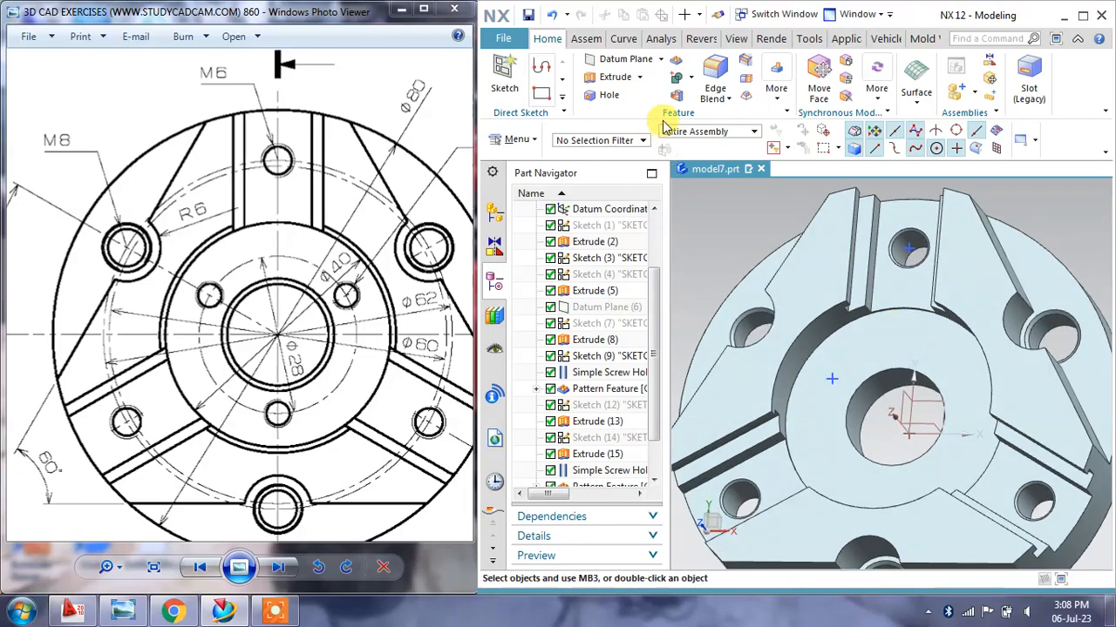
click(609, 94)
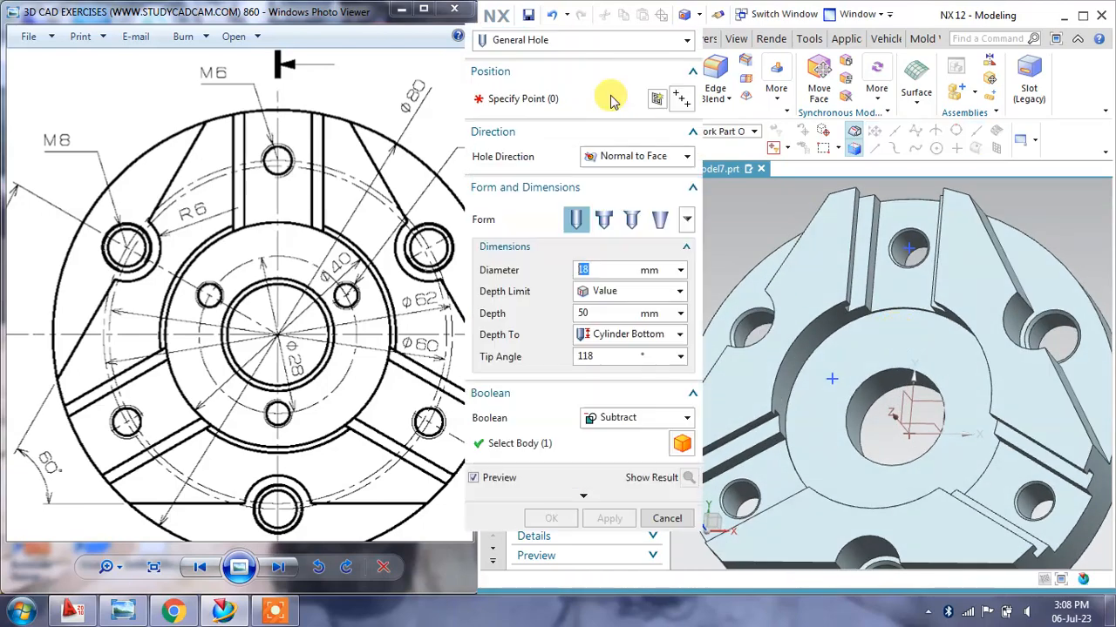
mouse_move(361, 314)
mouse_down()
mouse_move(311, 318)
mouse_move(273, 342)
mouse_up()
click(642, 191)
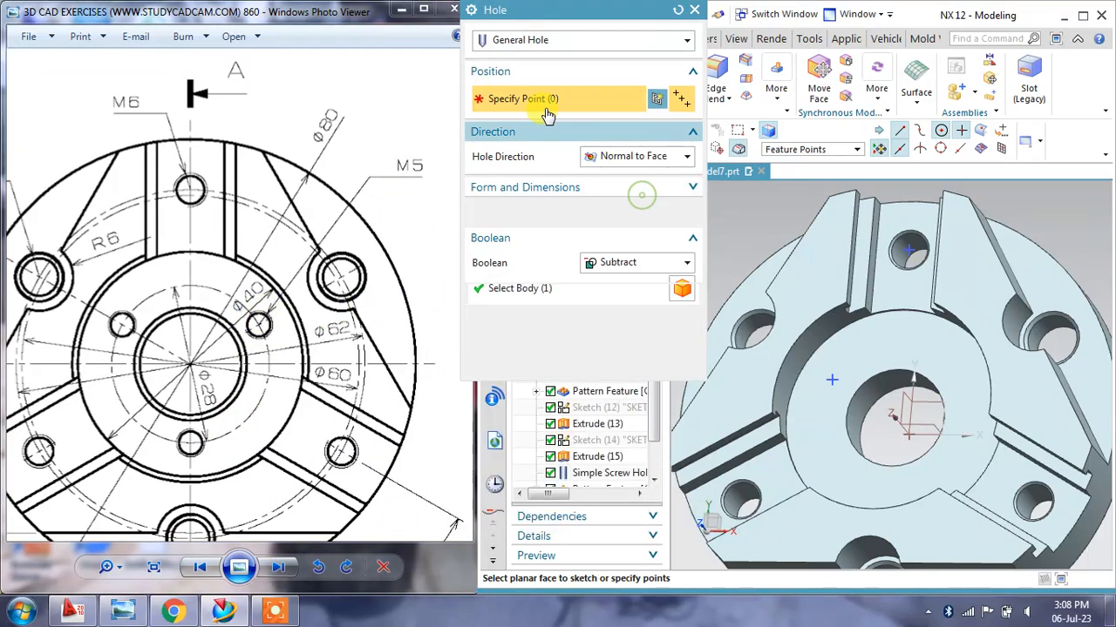
click(542, 42)
click(521, 91)
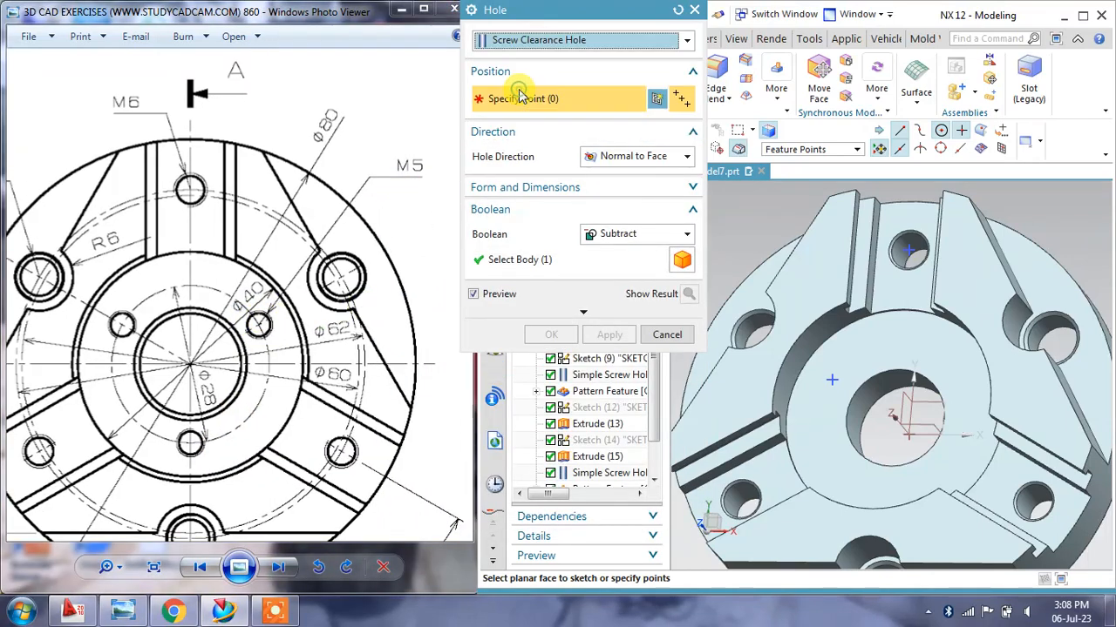
click(608, 188)
click(615, 257)
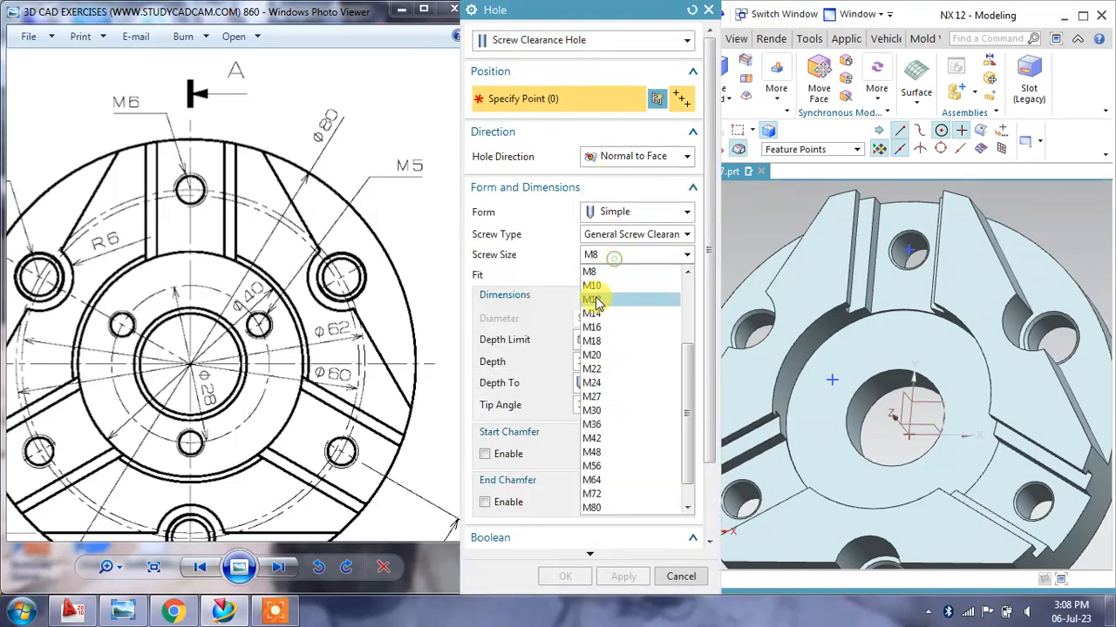
click(590, 327)
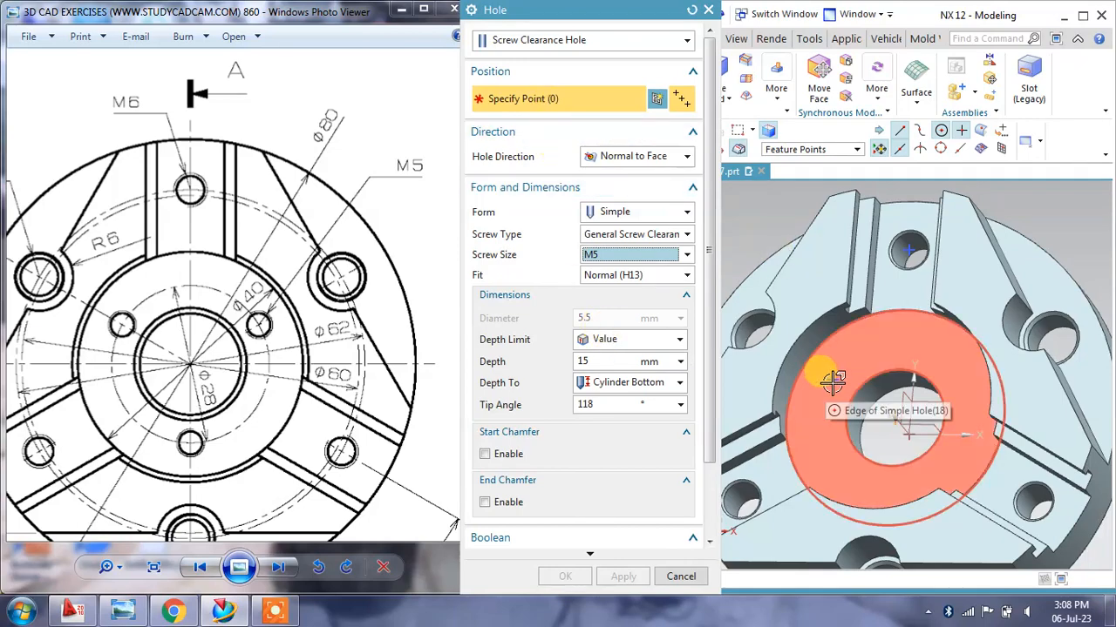
click(832, 380)
middle_drag(832, 380, 793, 349)
click(621, 576)
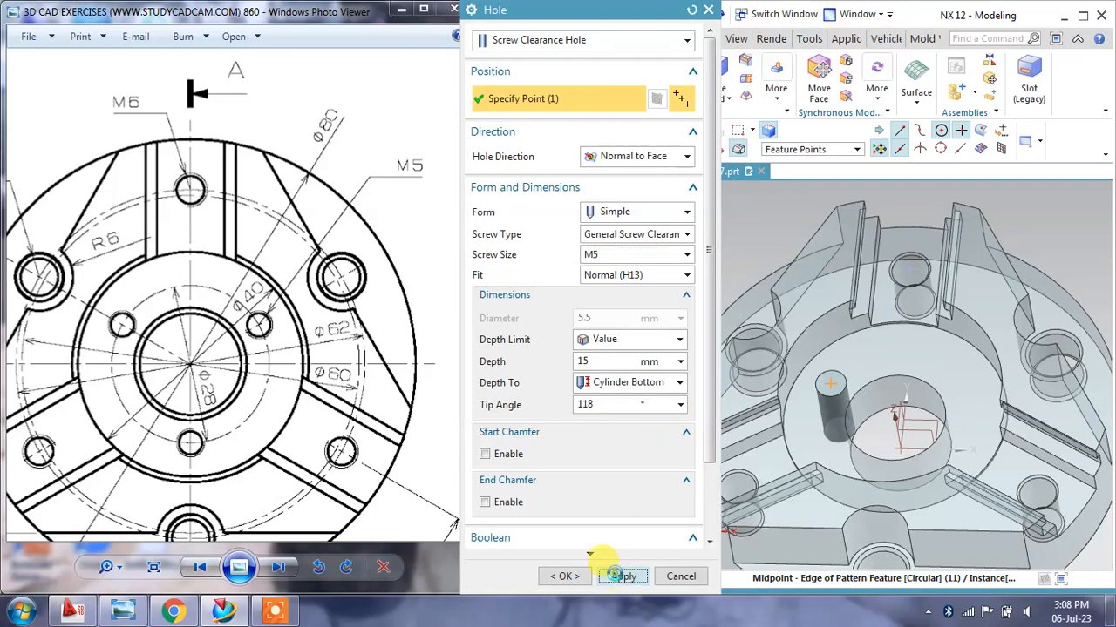
Enable the start chamfer and end chamfer on the new M5 screw clearance hole
click(679, 577)
scroll(822, 373, up, 4)
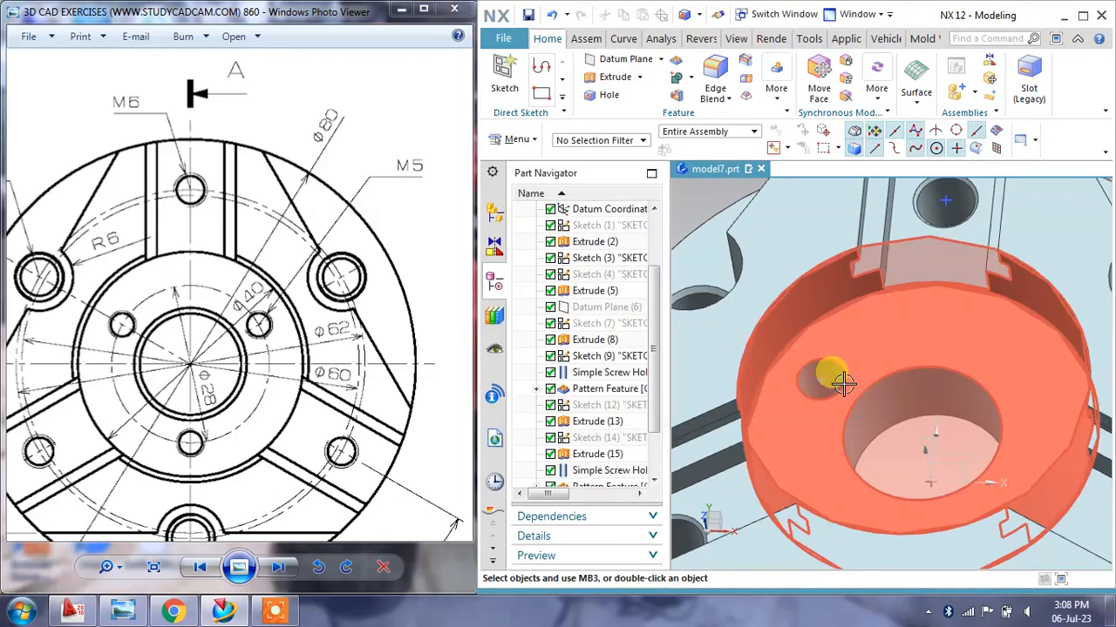
scroll(814, 373, down, 2)
double_click(835, 376)
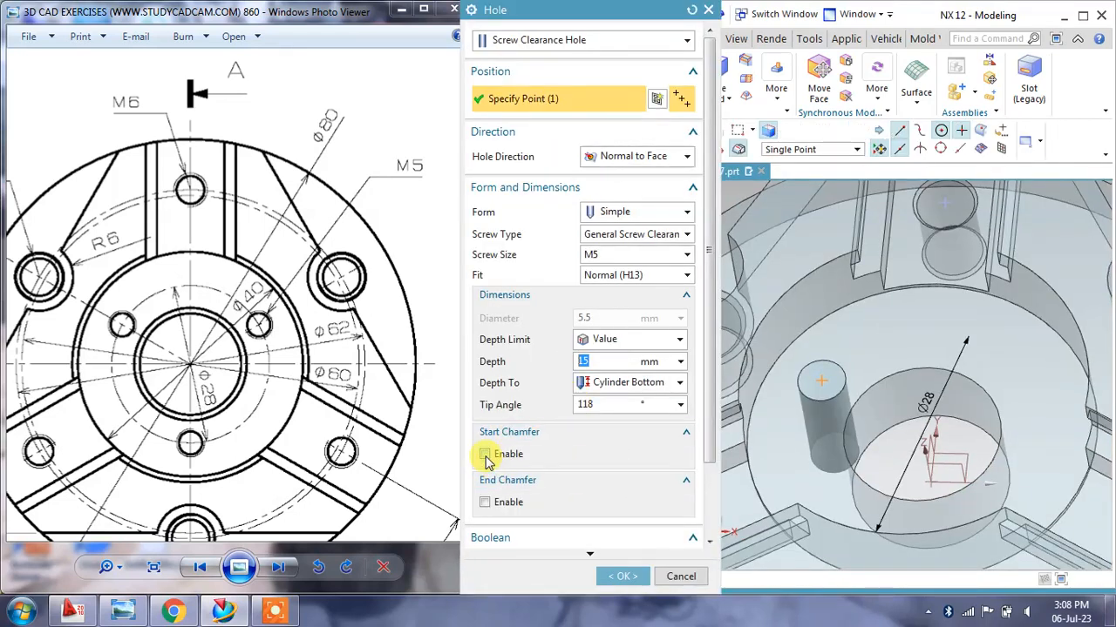
click(484, 454)
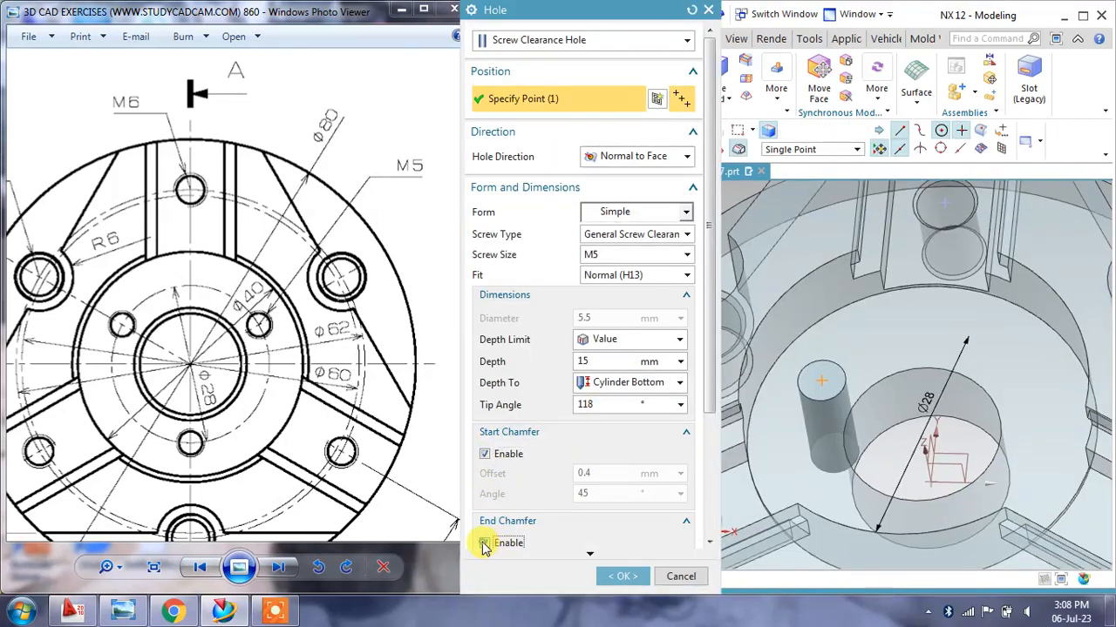
click(624, 576)
Hide the position sketches of the M5 hole and the M6 hole
scroll(838, 281, down, 3)
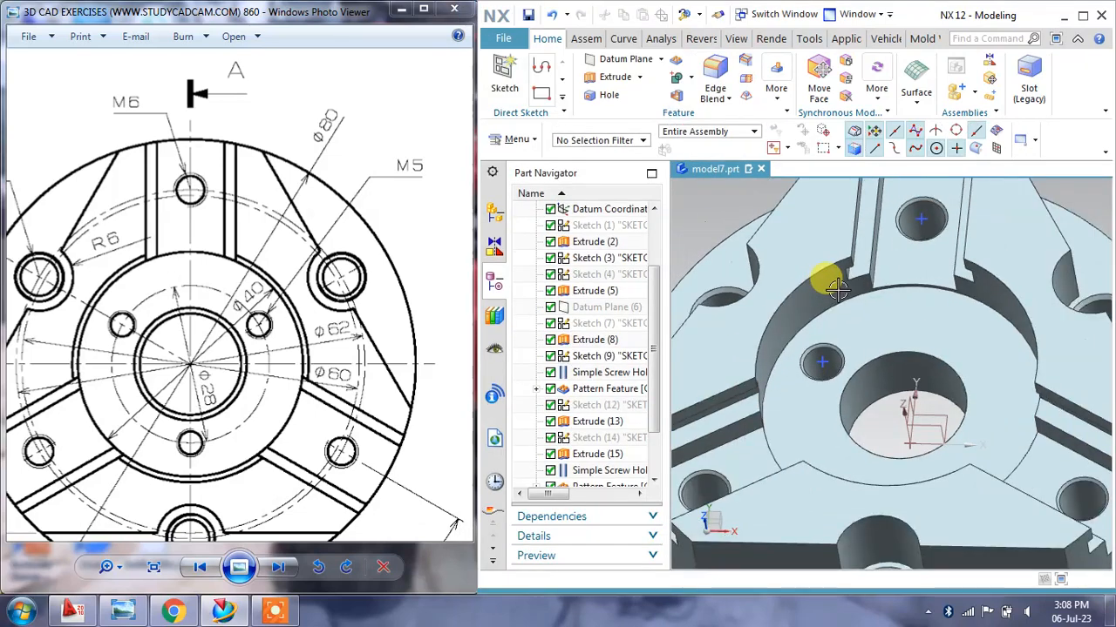
scroll(841, 319, up, 3)
click(820, 366)
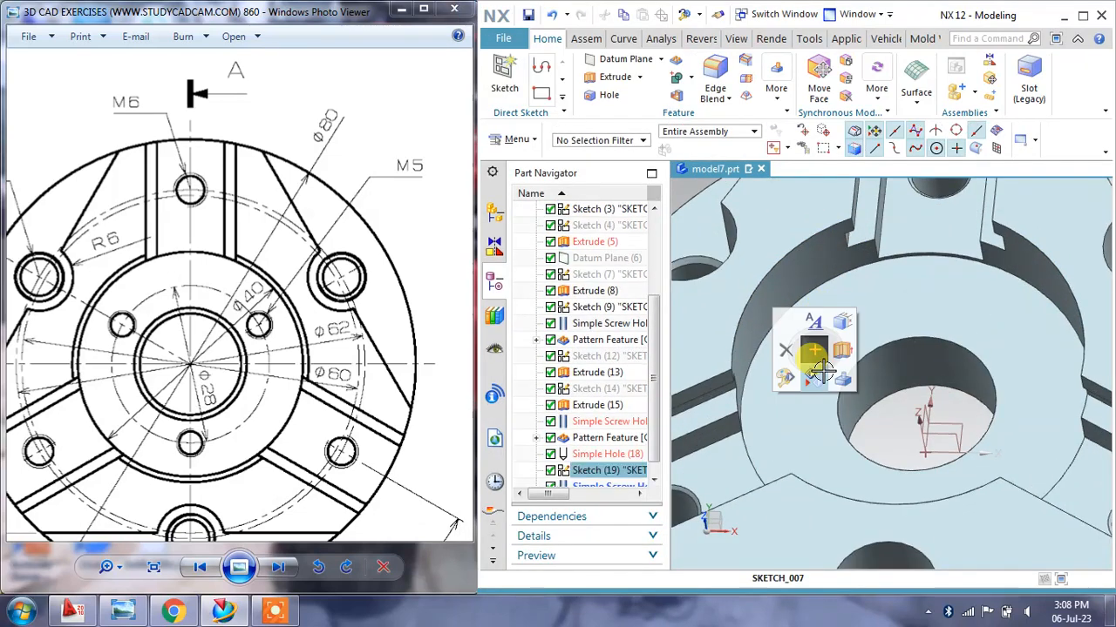
click(809, 383)
scroll(866, 351, up, 3)
scroll(904, 279, down, 7)
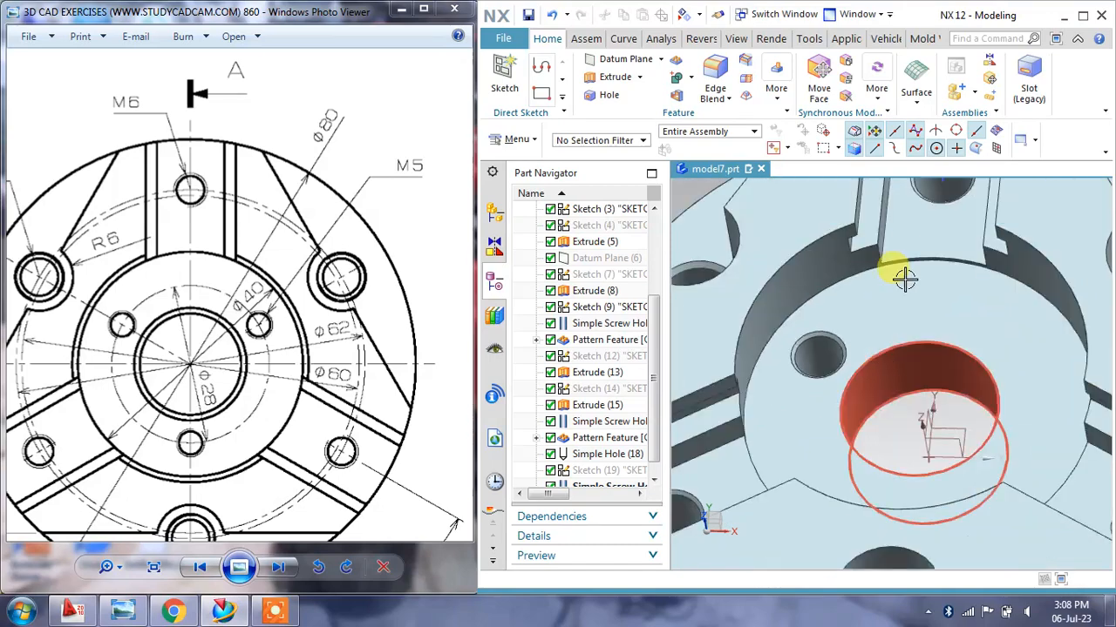
scroll(934, 250, up, 3)
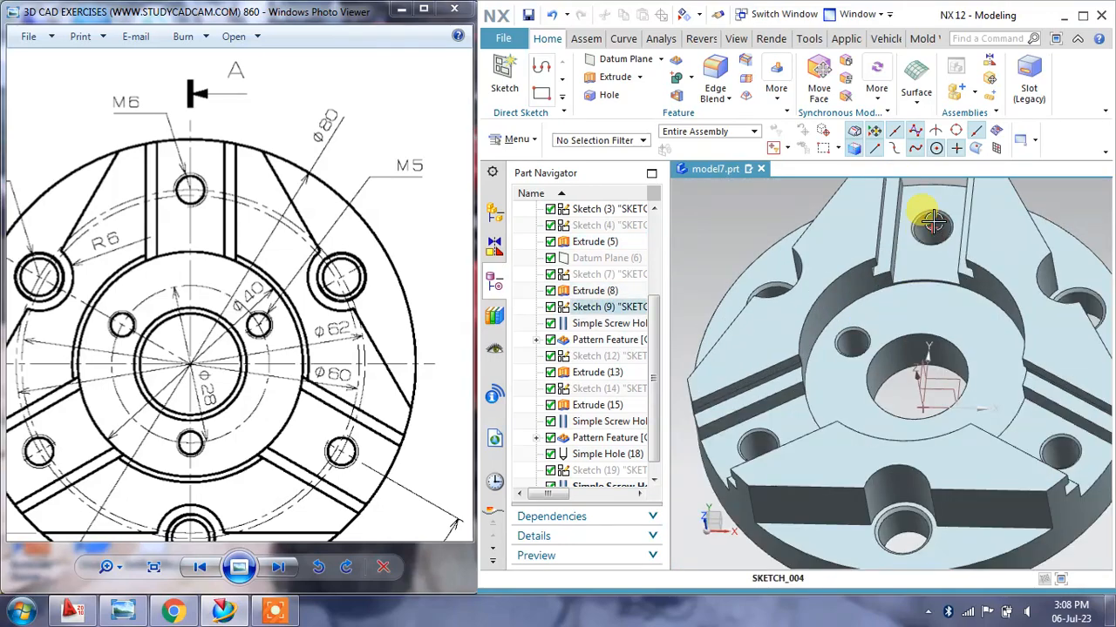
click(934, 249)
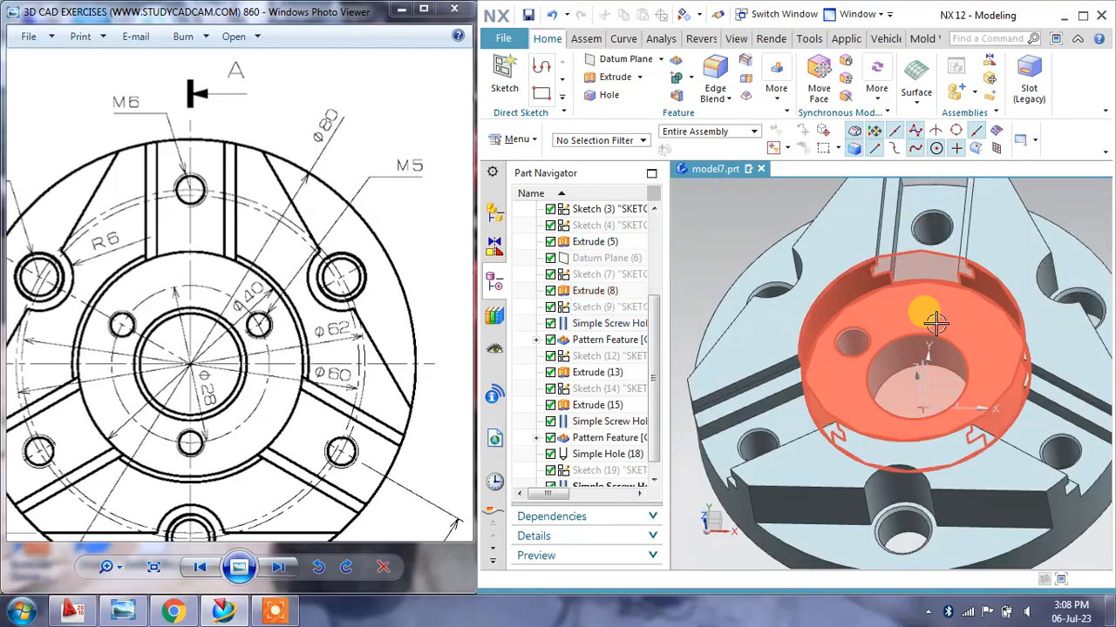
Pattern the M5 hole circularly around the datum Z axis with a count of 3 and a pitch angle of 120°
middle_drag(927, 317, 941, 349)
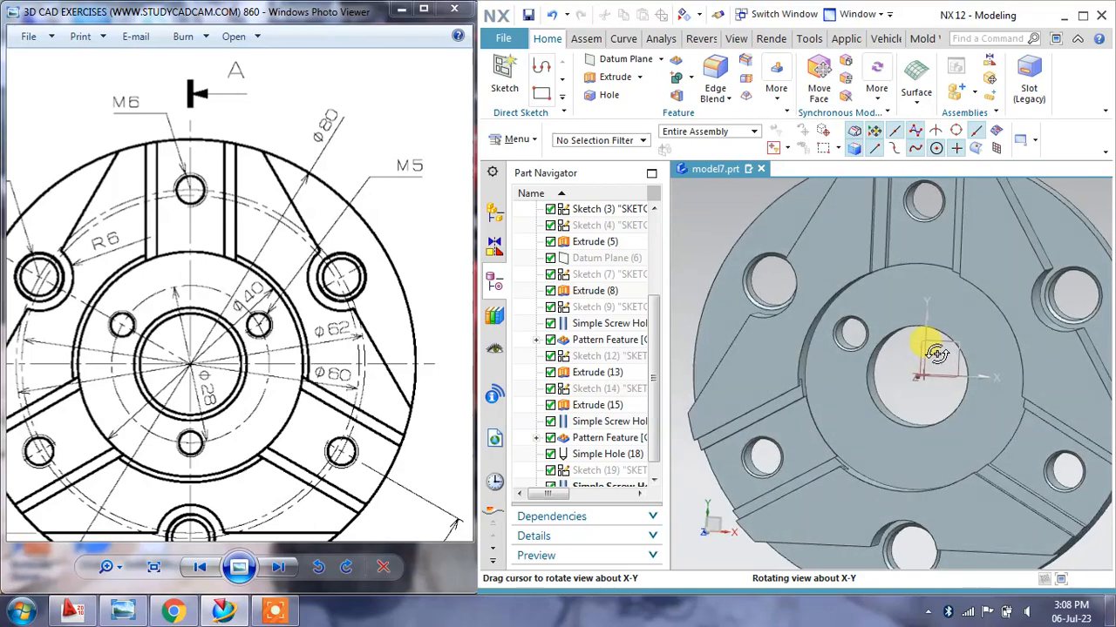
scroll(774, 357, down, 3)
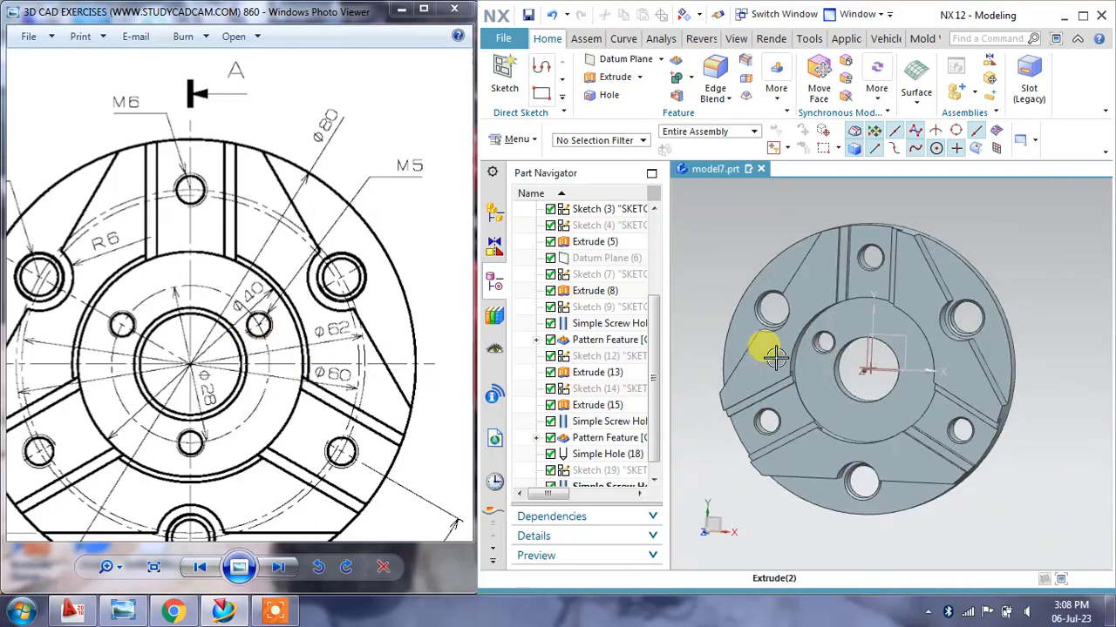
middle_drag(830, 349, 856, 355)
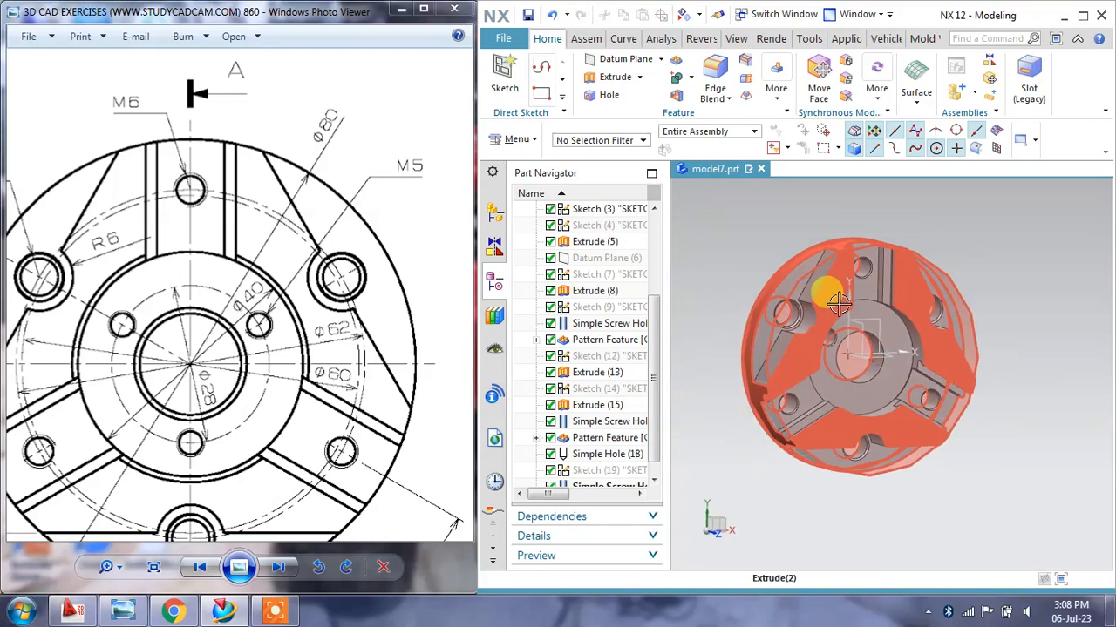
scroll(838, 308, up, 2)
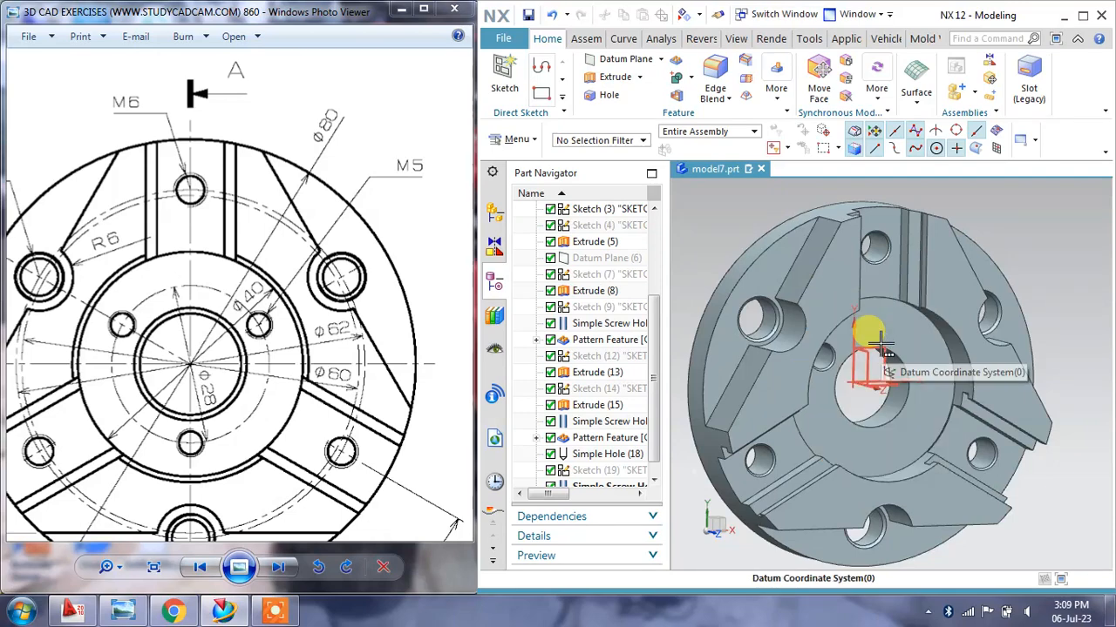
middle_drag(867, 332, 860, 339)
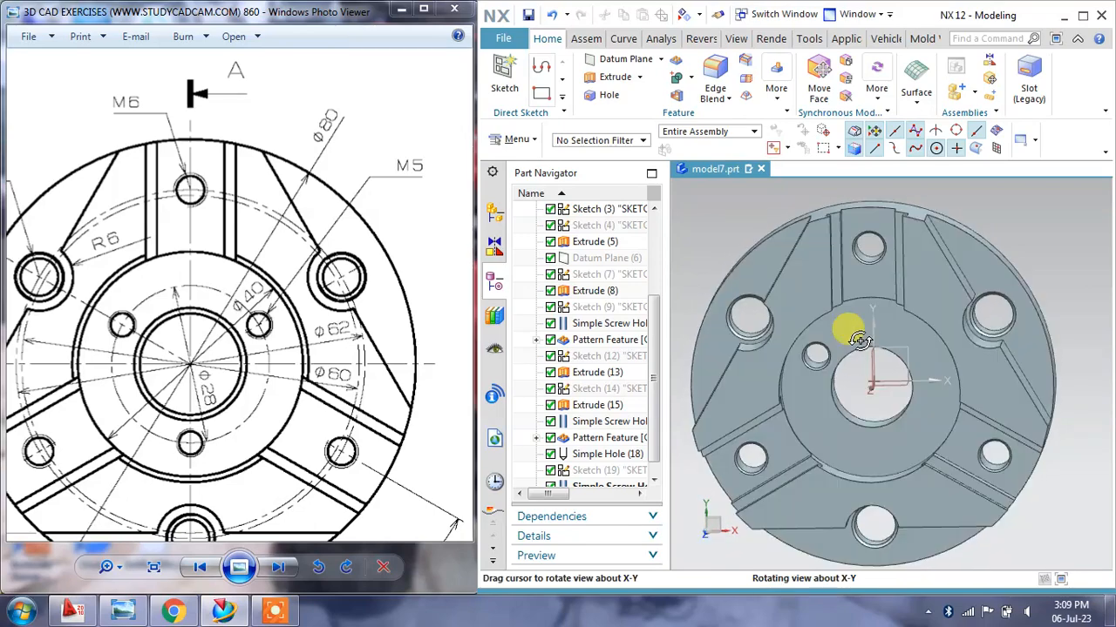
click(677, 65)
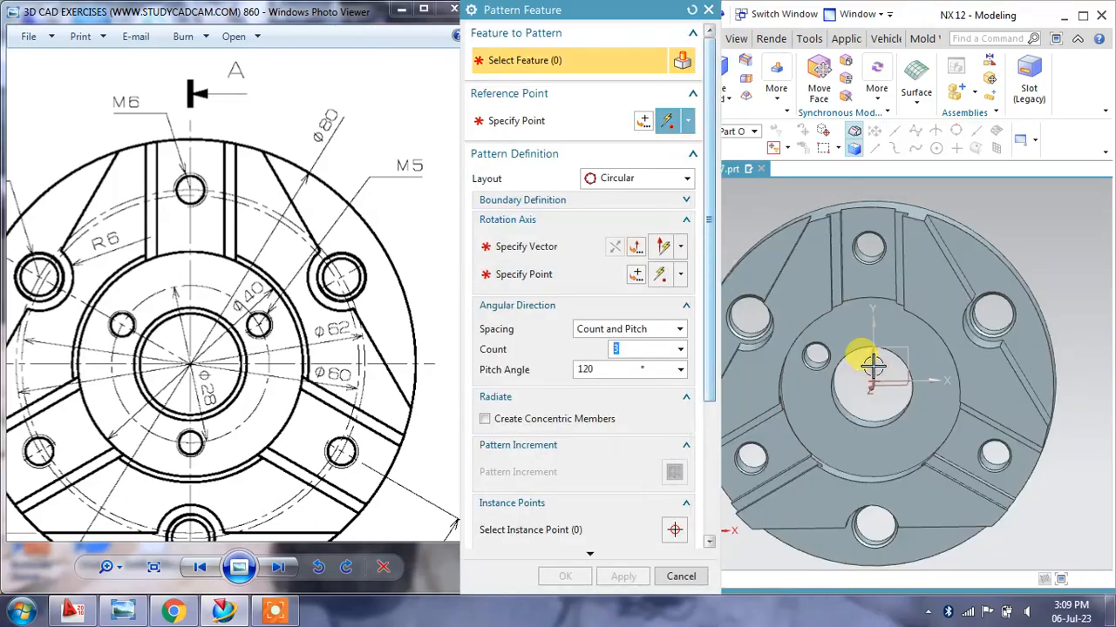
scroll(784, 348, down, 5)
click(784, 348)
scroll(784, 344, up, 2)
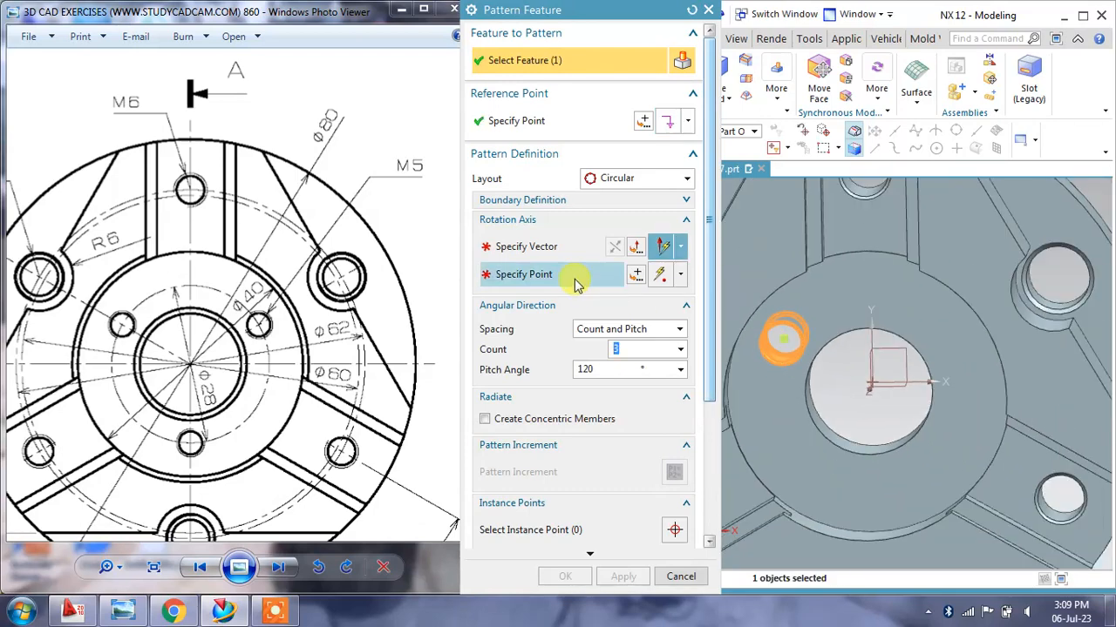
middle_drag(859, 444, 861, 394)
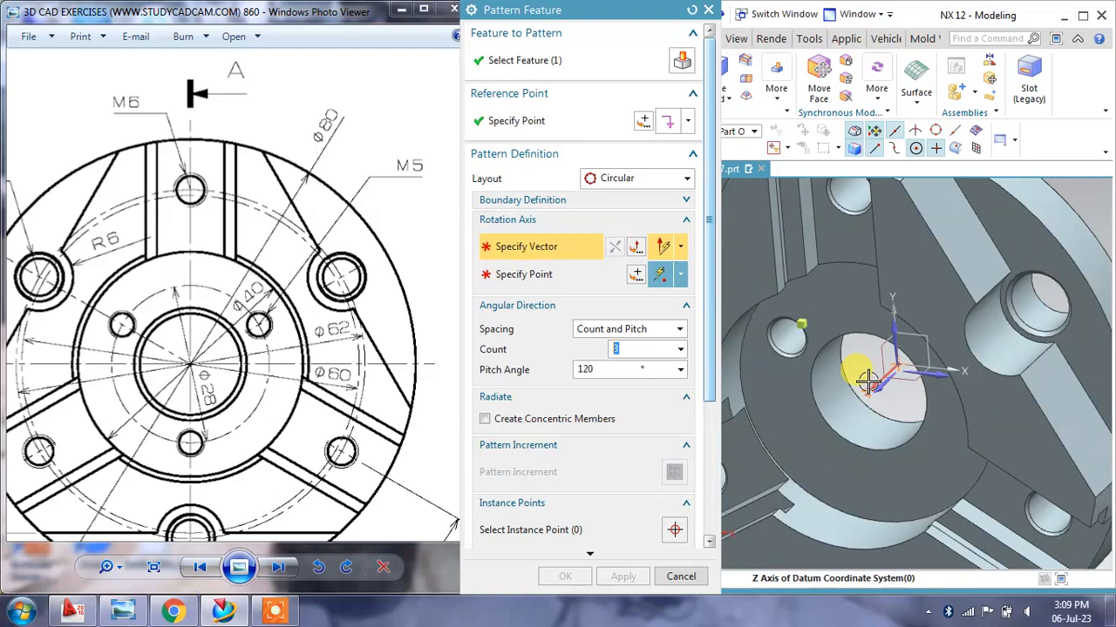
click(868, 380)
mouse_move(867, 392)
middle_down()
mouse_move(850, 405)
mouse_move(871, 375)
middle_up()
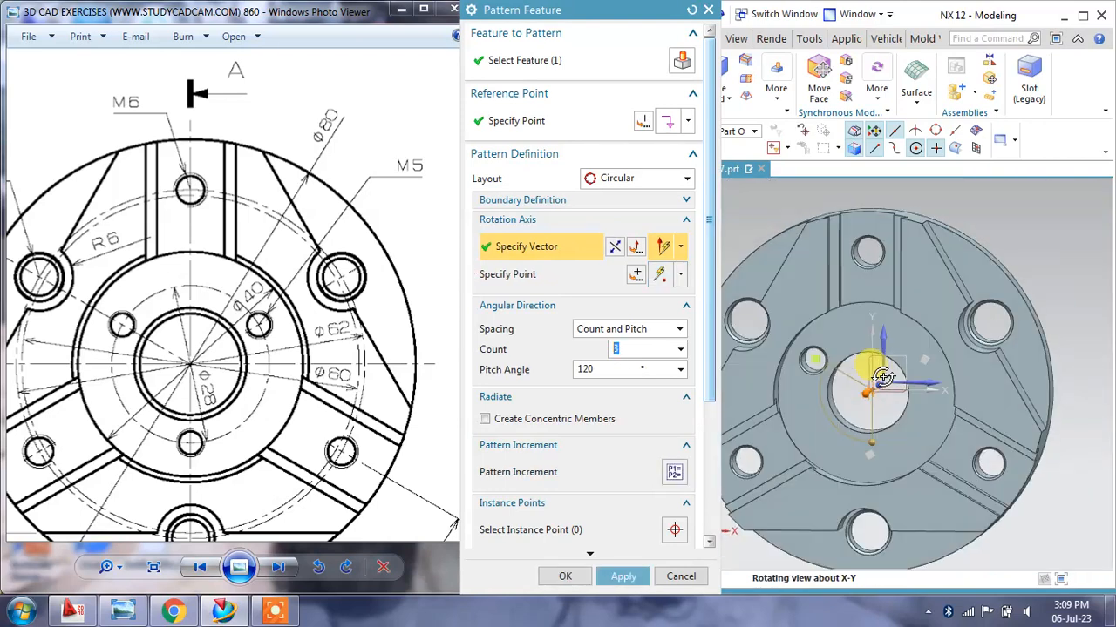
click(621, 577)
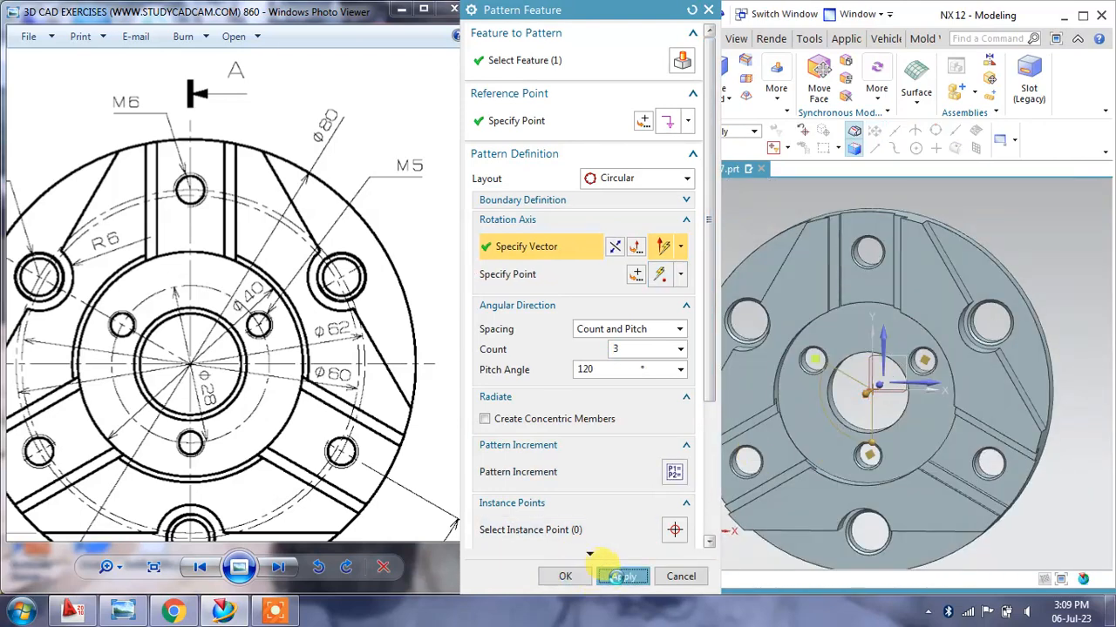
click(678, 577)
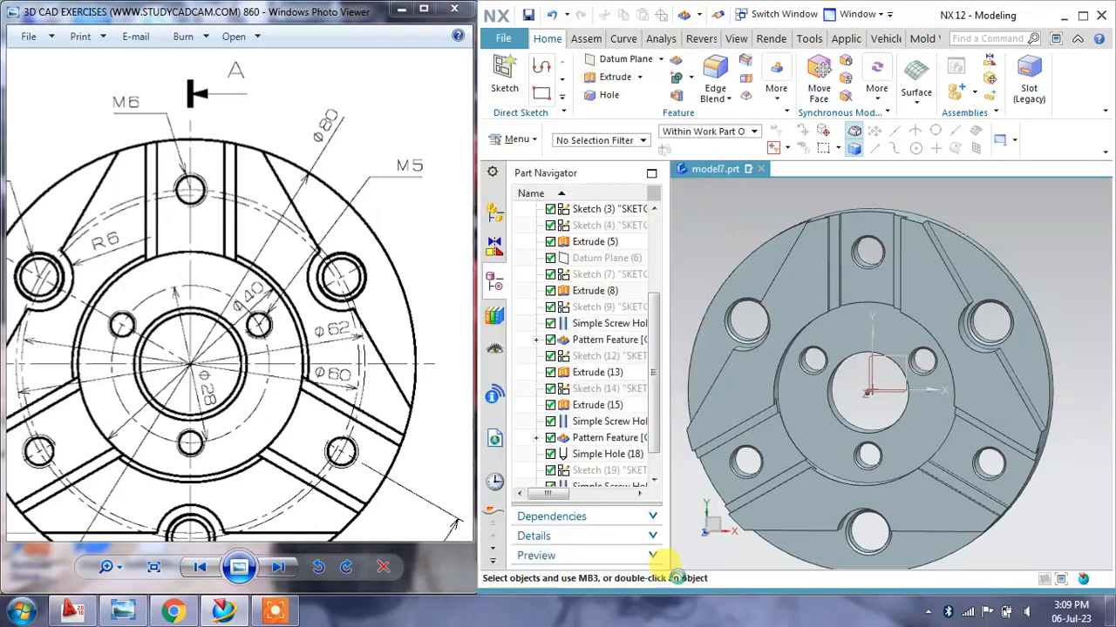
Examine the chamfer callouts on the central bore, recess and M8 hole in section A-A of the exercise drawing
mouse_move(806, 388)
middle_down()
mouse_move(813, 378)
mouse_move(802, 368)
middle_up()
click(232, 321)
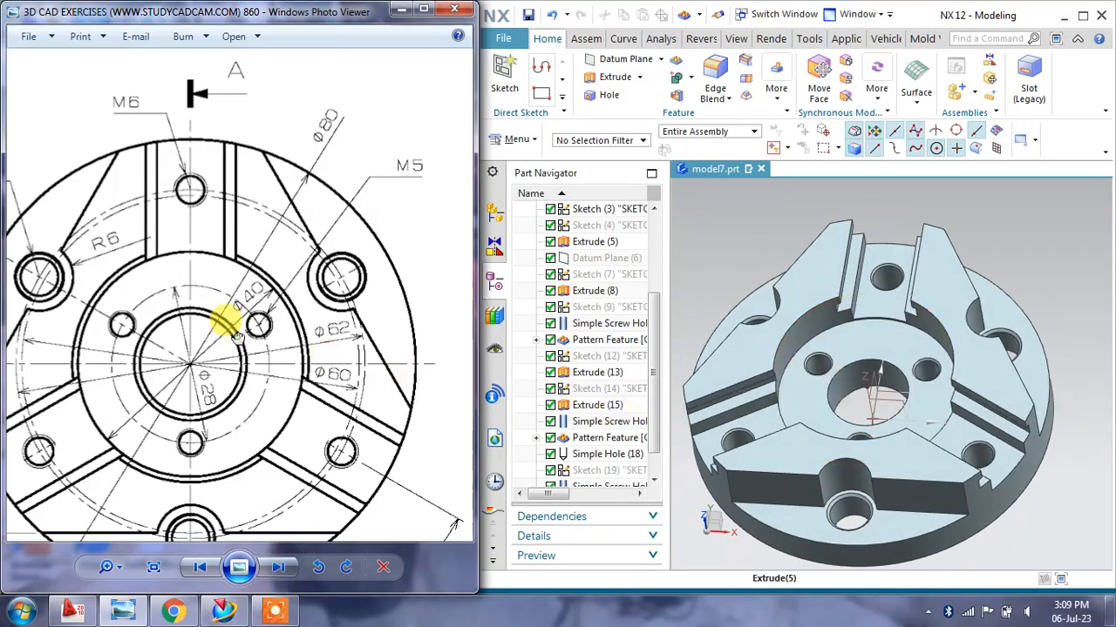
scroll(230, 324, down, 4)
scroll(339, 336, up, 5)
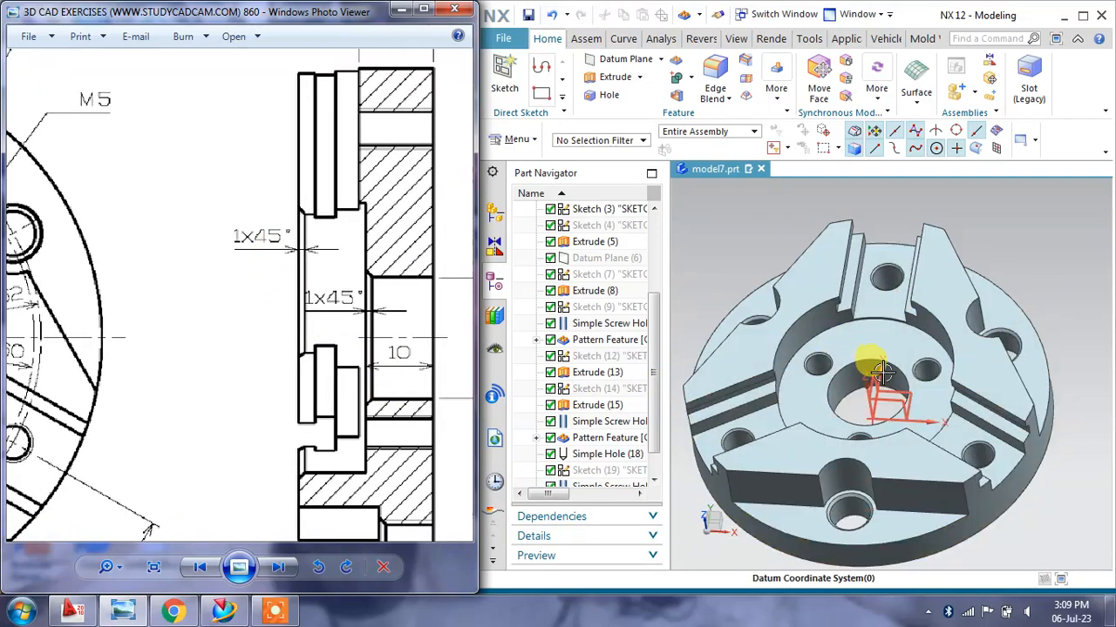
drag(333, 434, 313, 325)
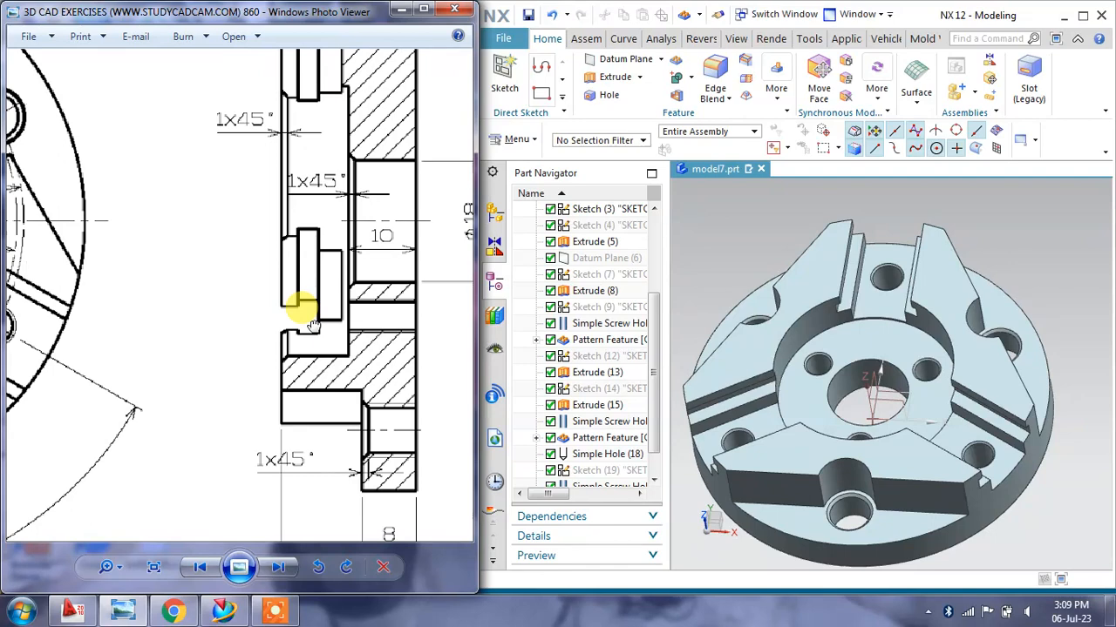
middle_drag(779, 498, 779, 481)
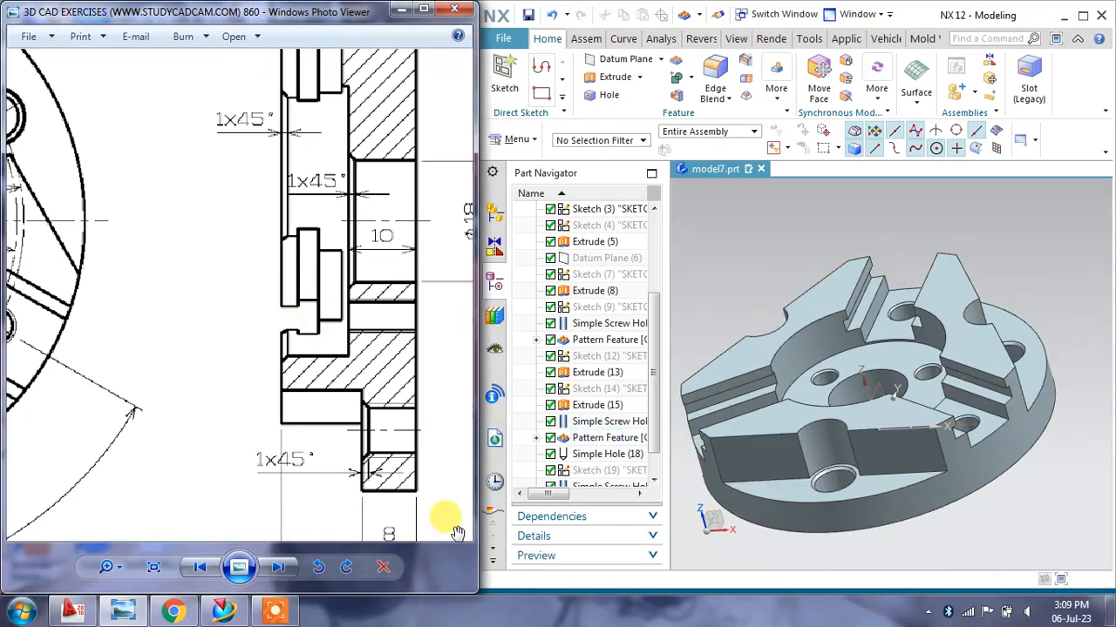
drag(312, 390, 264, 312)
scroll(312, 422, up, 2)
scroll(391, 354, up, 1)
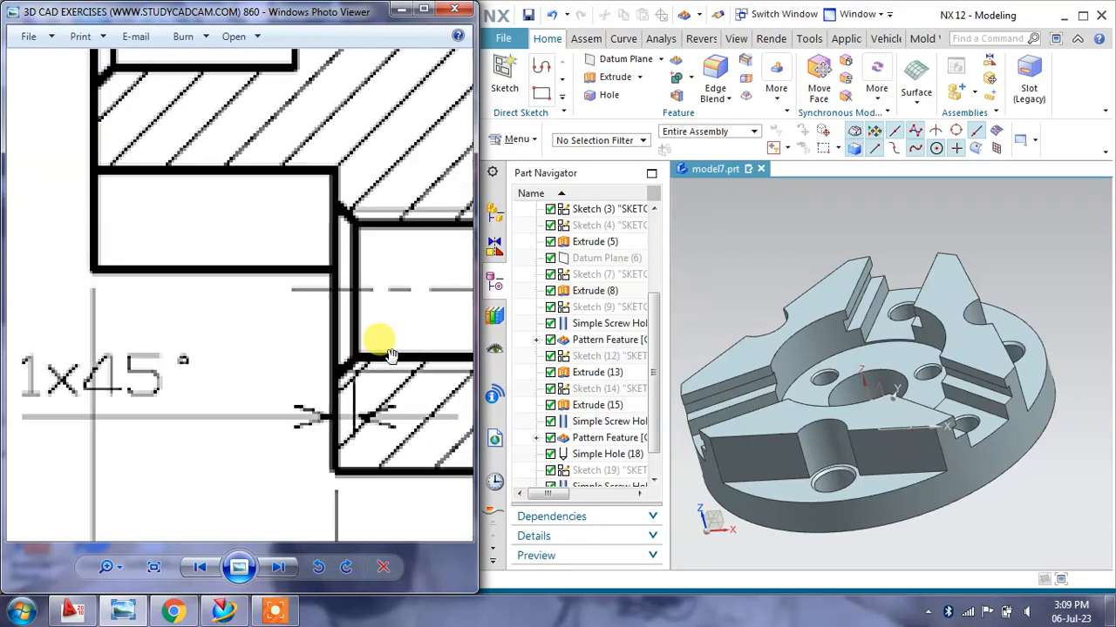
scroll(392, 355, down, 5)
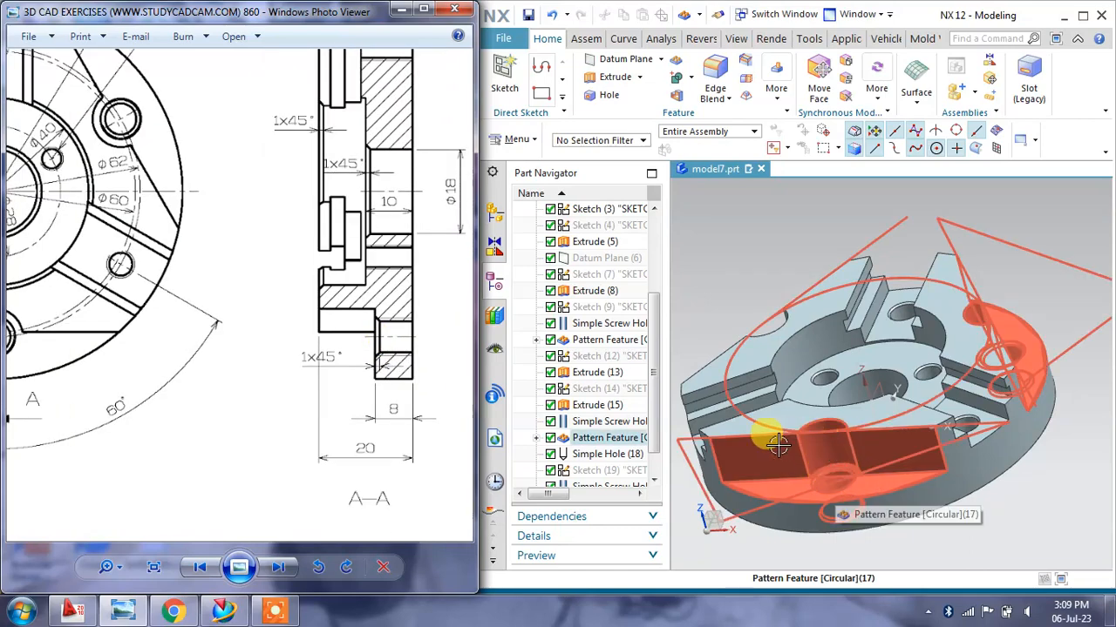
Turn off the start and end chamfers of the original M8 screw clearance hole and close the update report
middle_drag(826, 469, 784, 340)
click(721, 98)
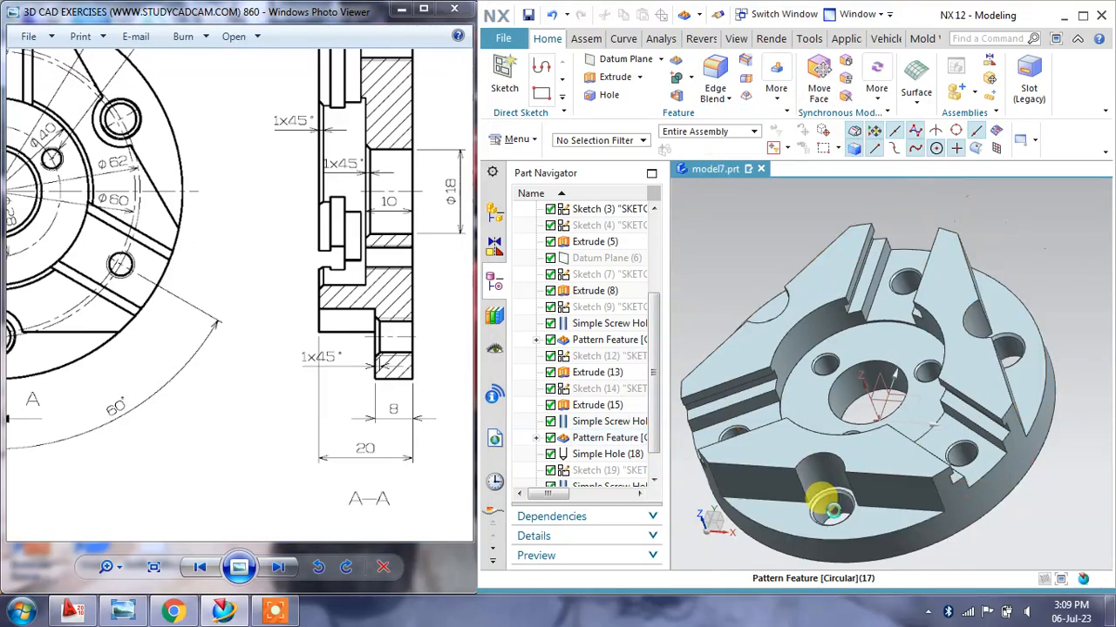
click(819, 492)
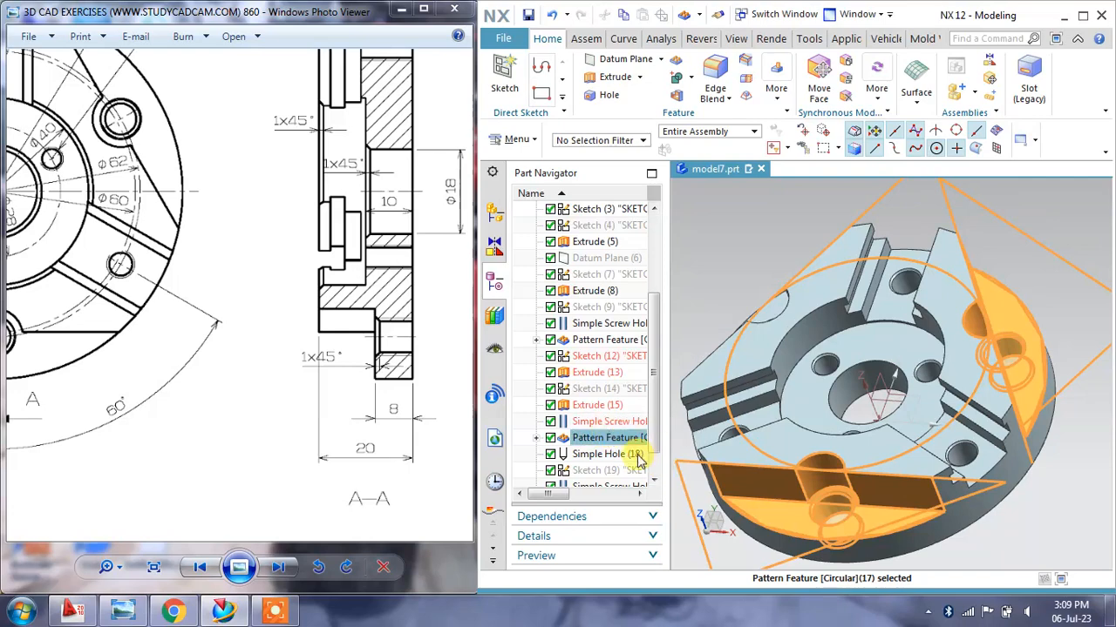
click(607, 454)
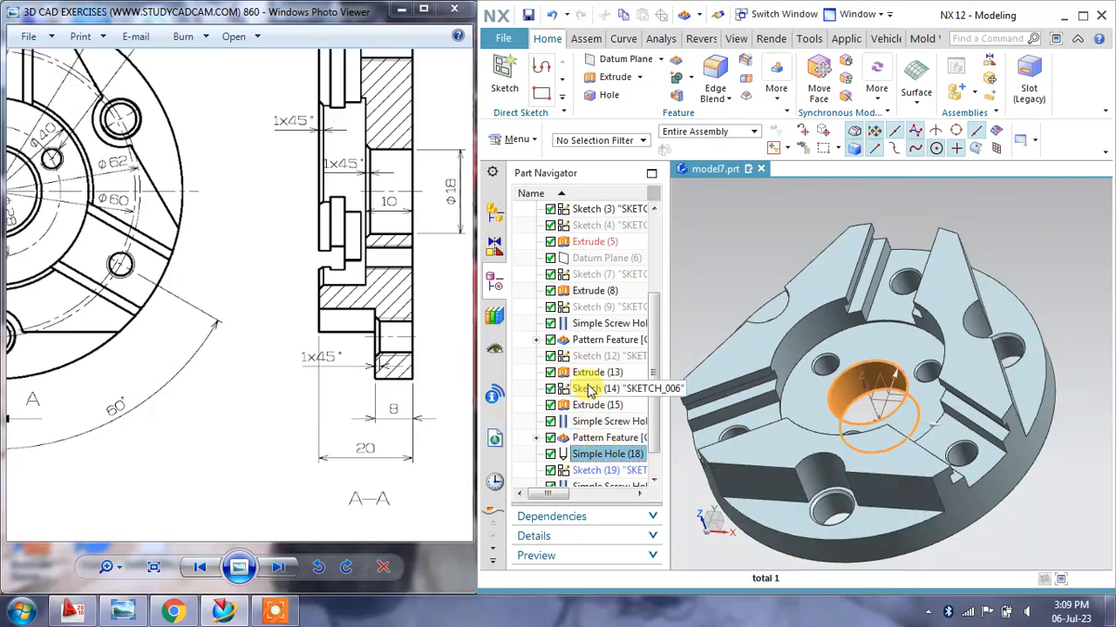
key(Escape)
click(584, 324)
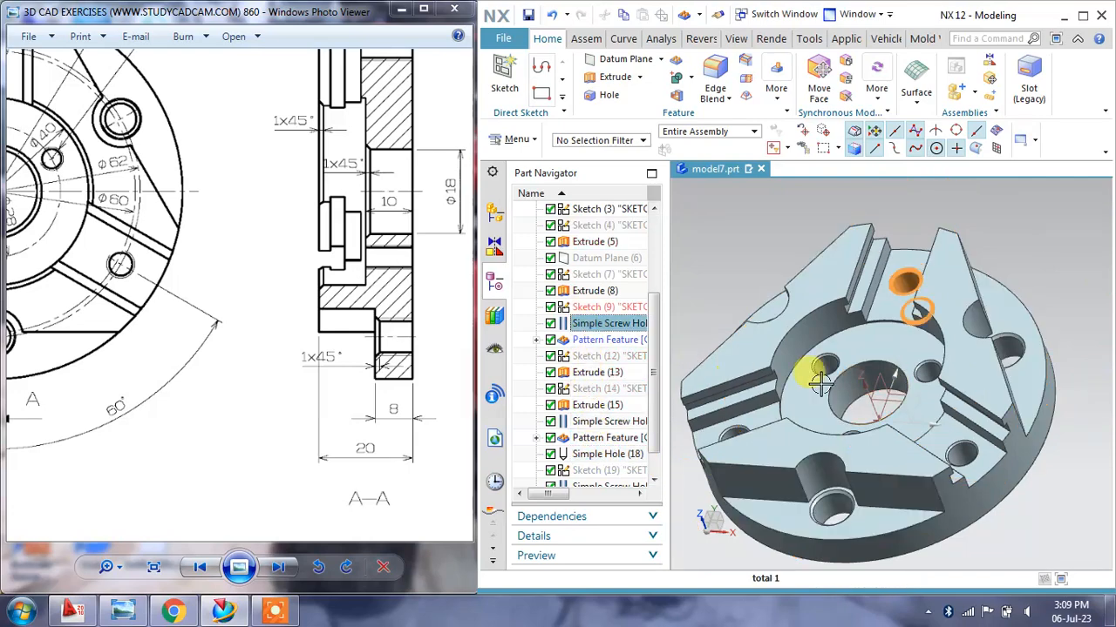
middle_drag(806, 366, 713, 373)
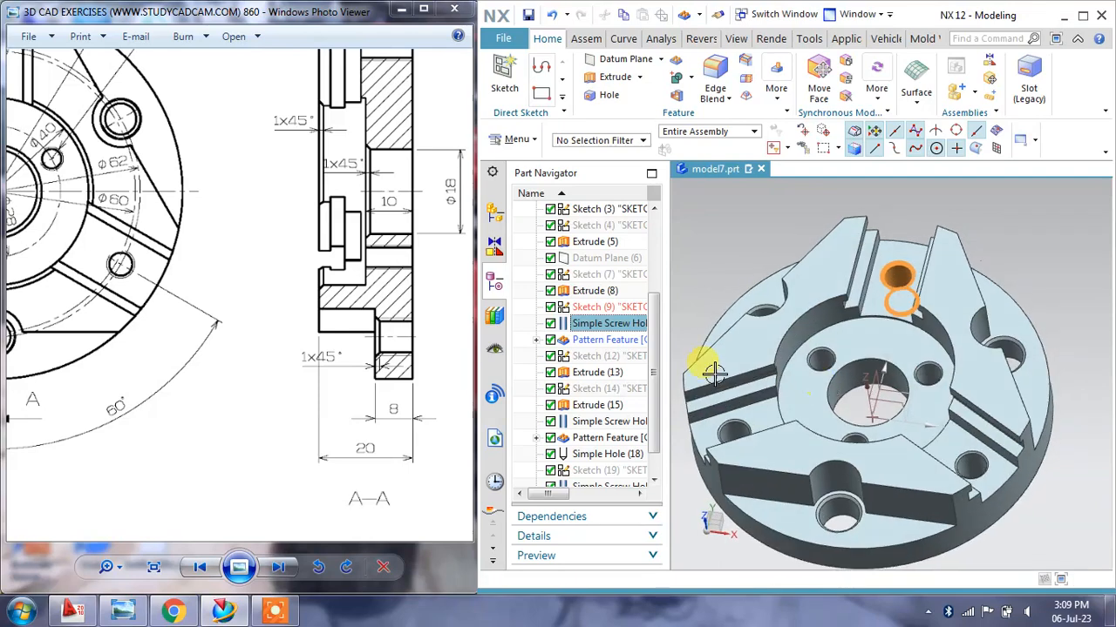
click(584, 425)
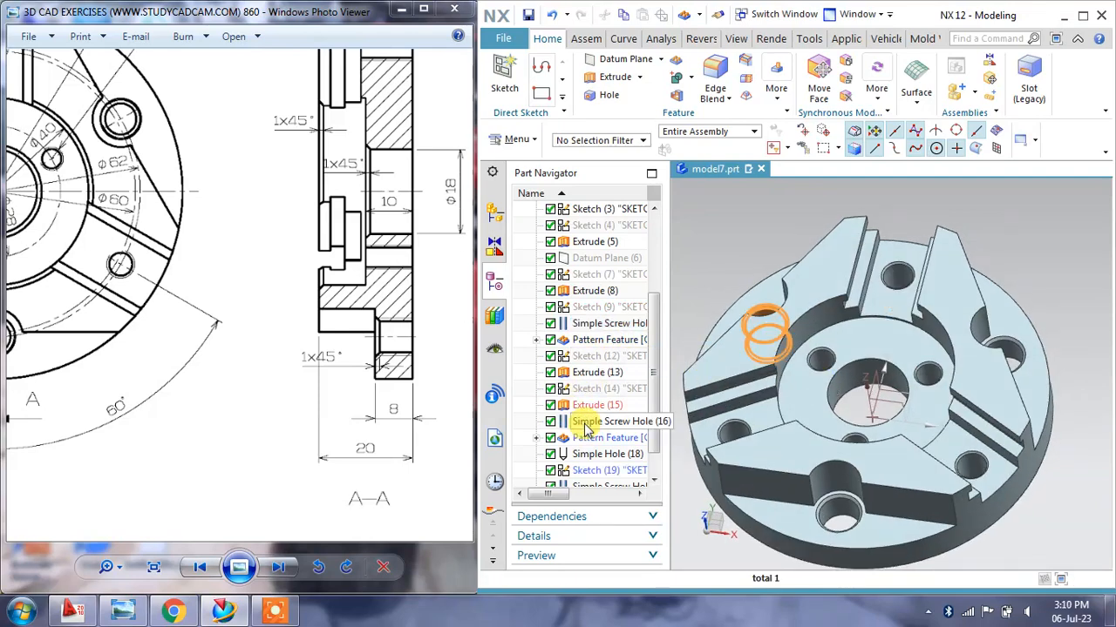
double_click(584, 423)
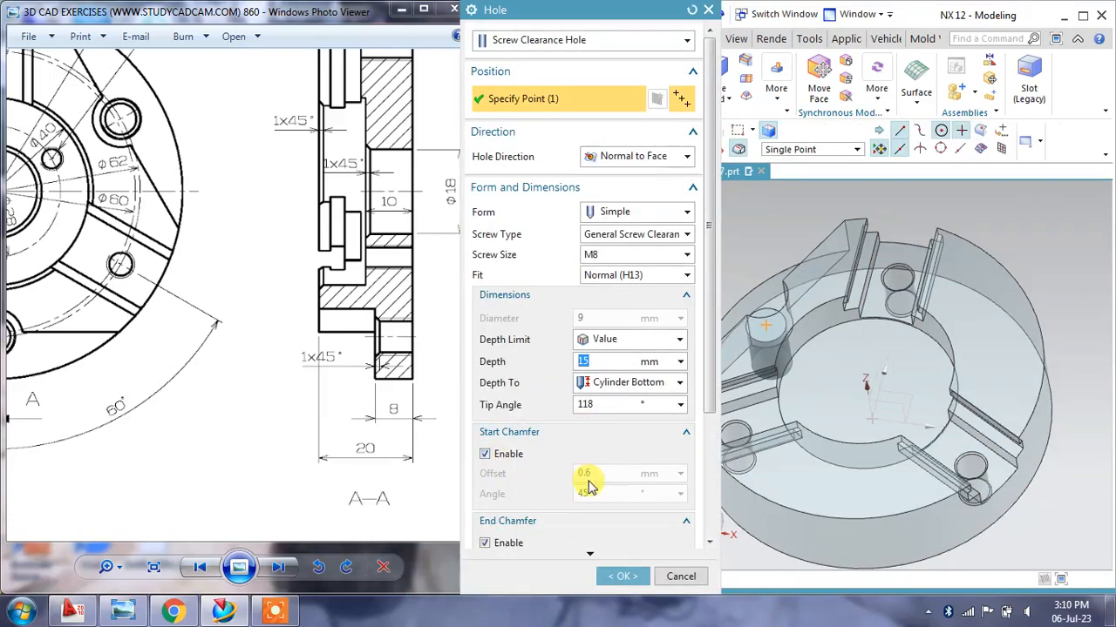
click(485, 455)
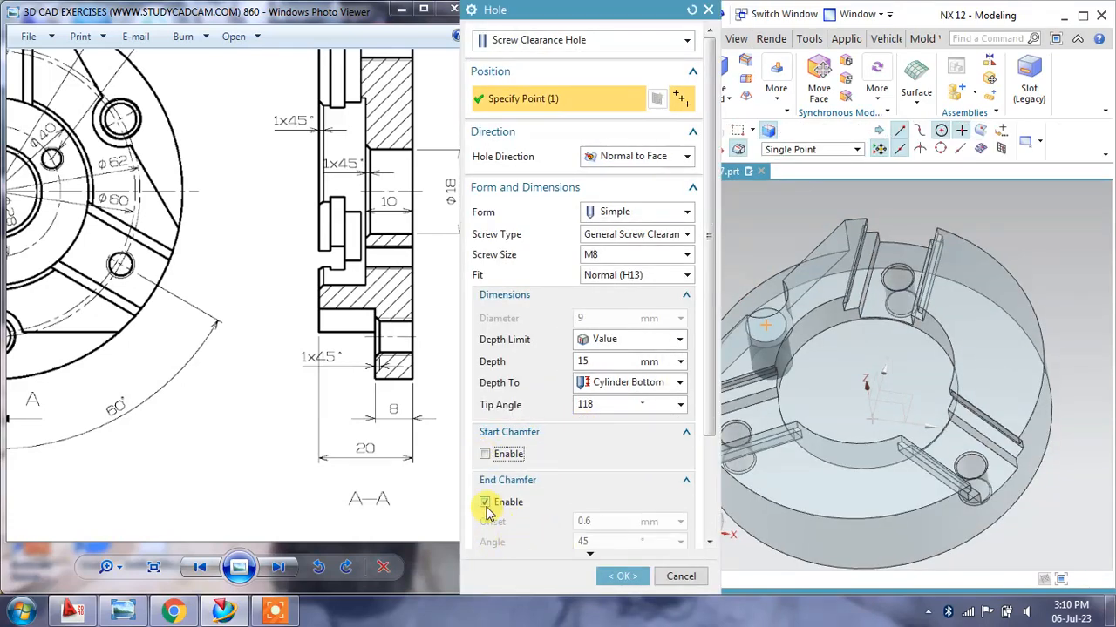
click(485, 503)
click(619, 576)
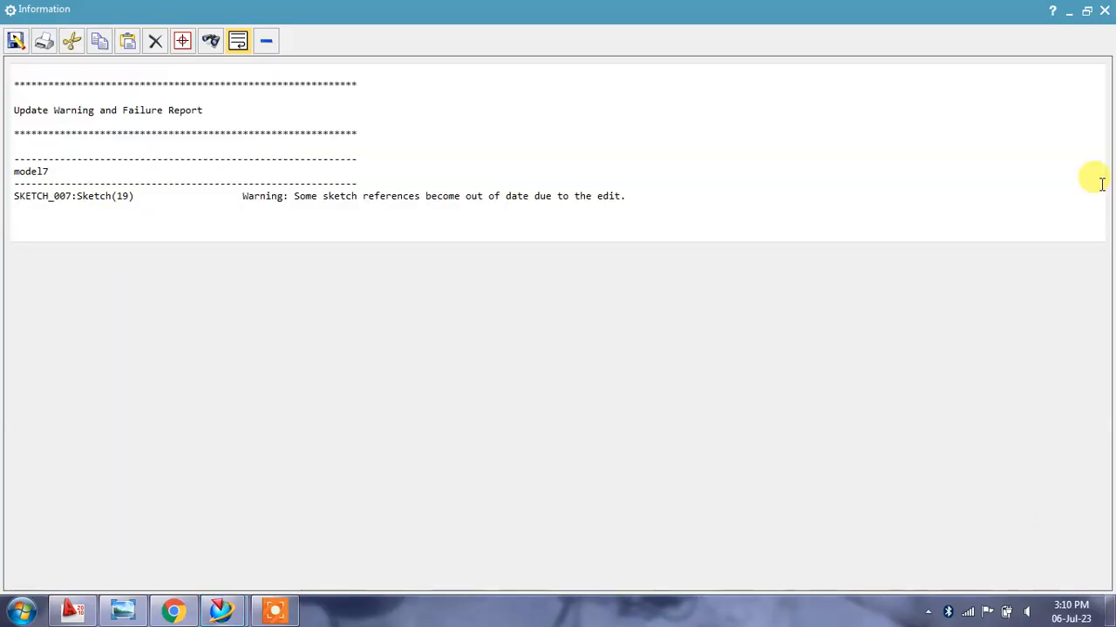
click(1103, 10)
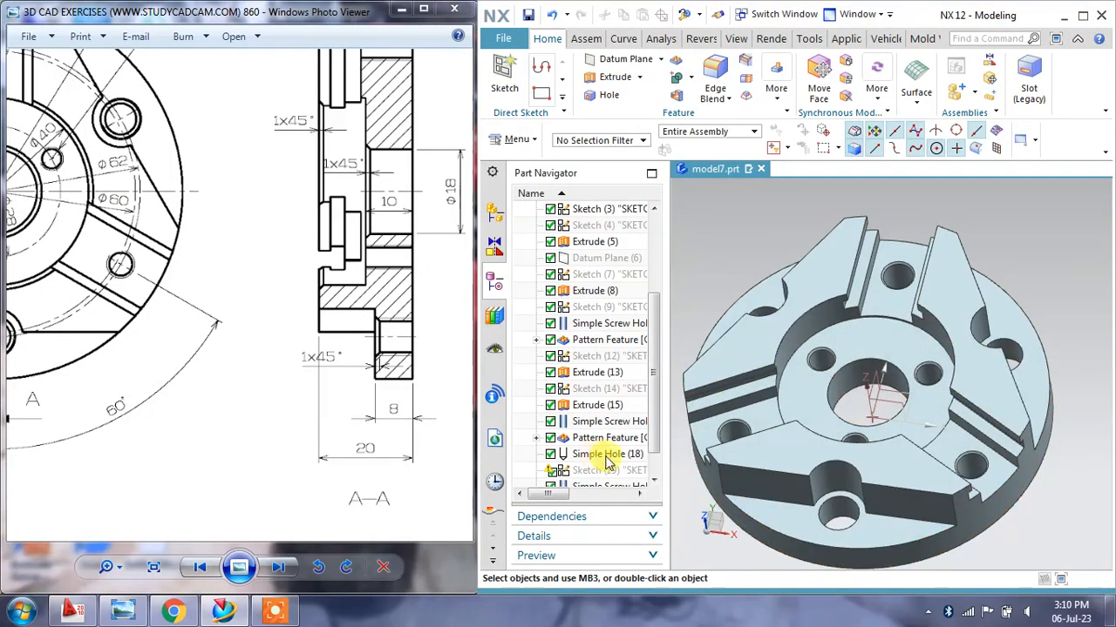
scroll(649, 433, down, 1)
click(601, 438)
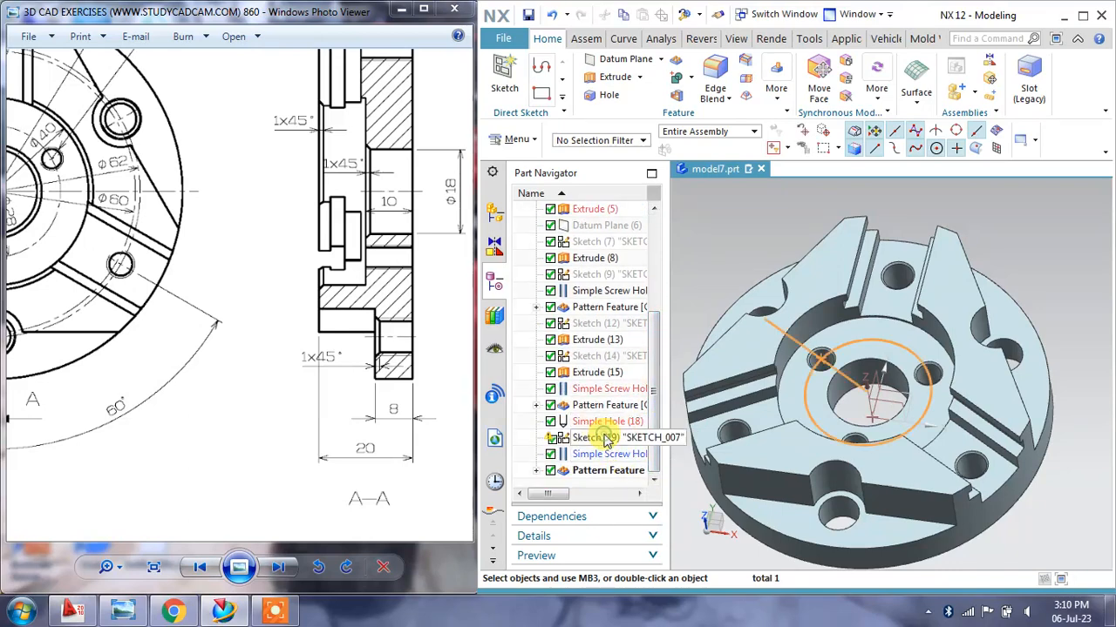
right_click(607, 441)
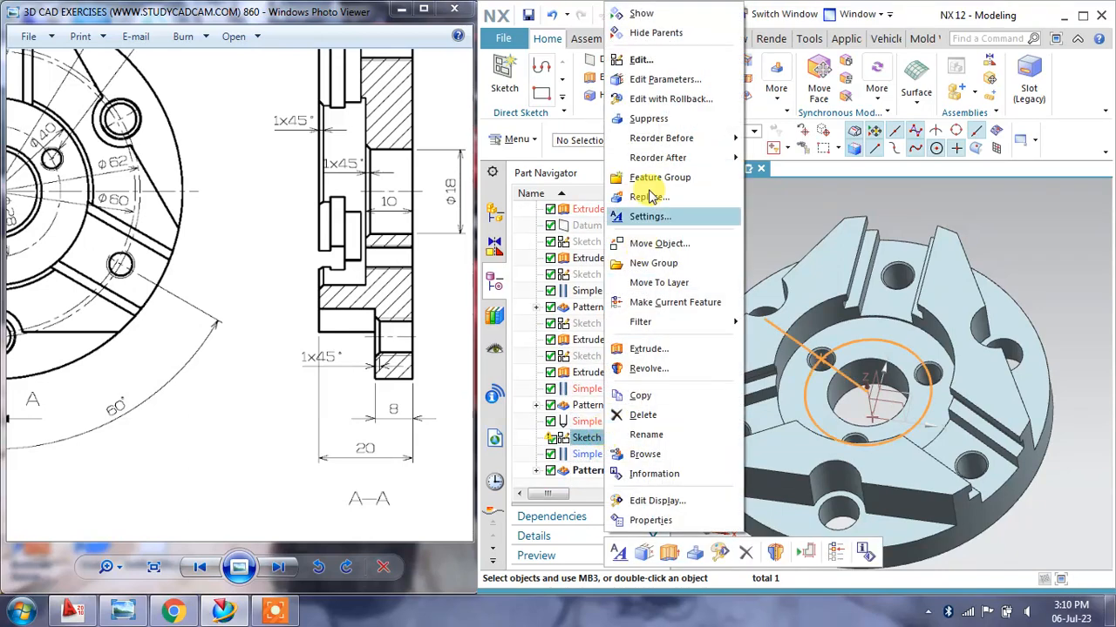
click(1045, 230)
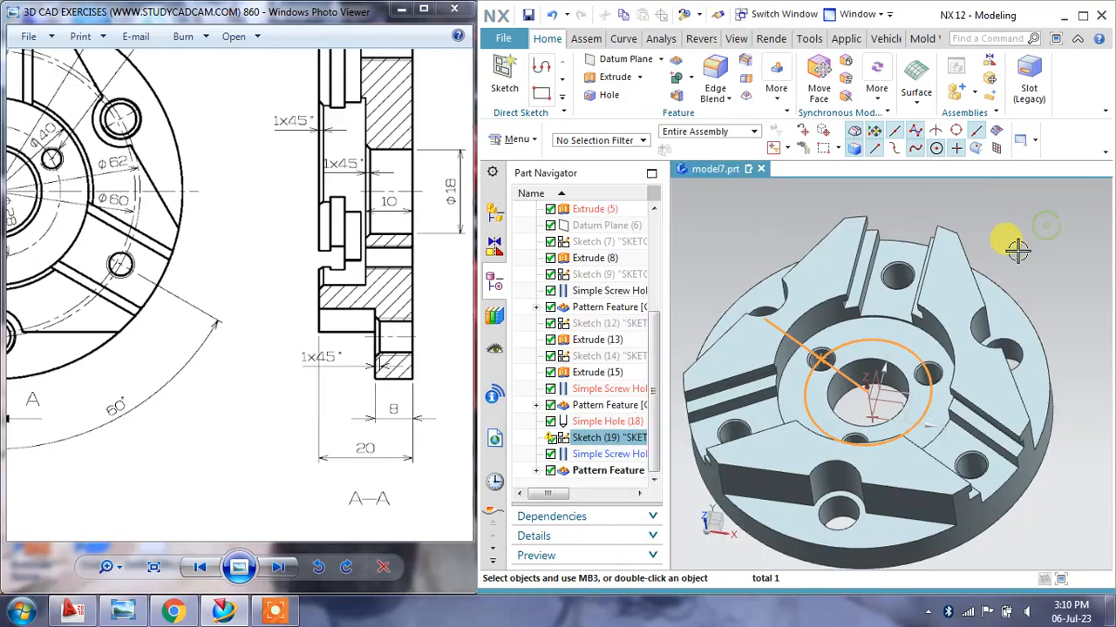
mouse_move(824, 337)
middle_down()
mouse_move(836, 355)
mouse_move(826, 354)
middle_up()
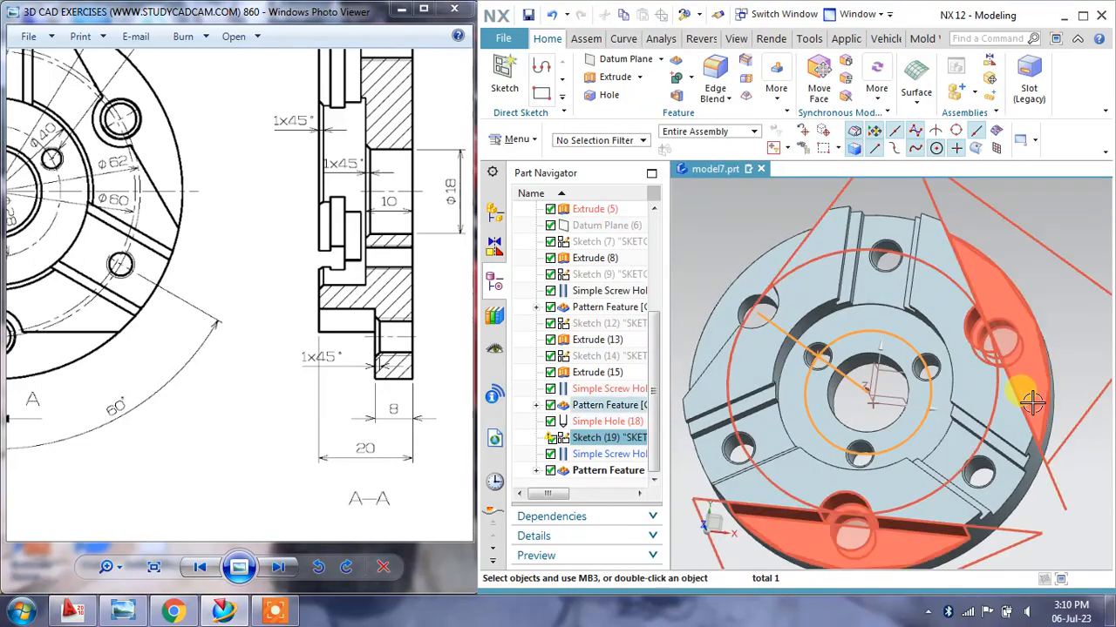
key(Escape)
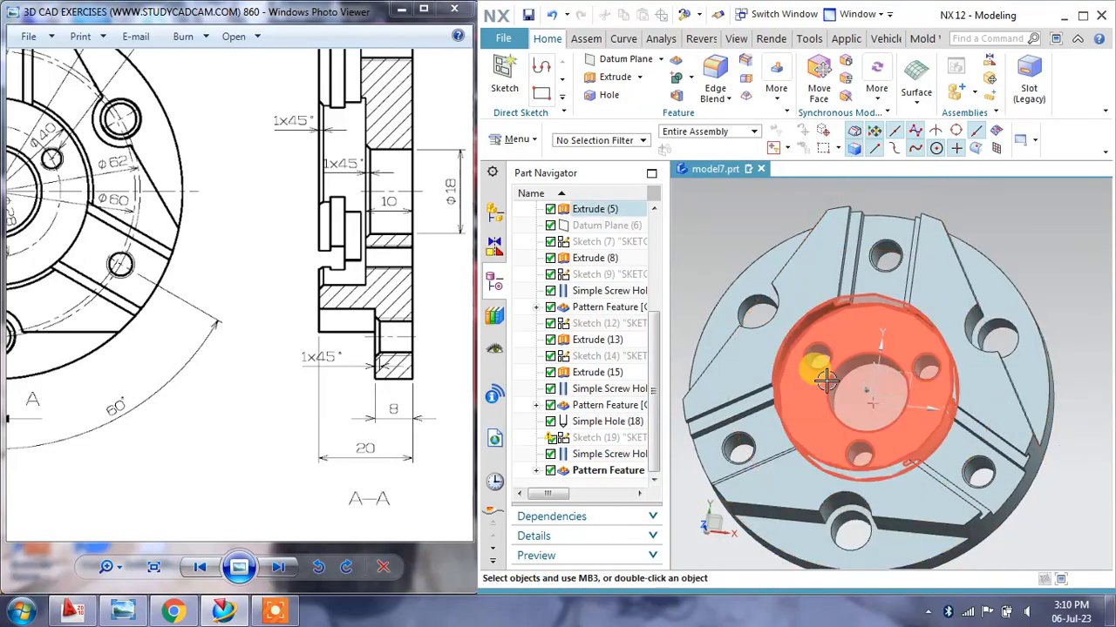
middle_drag(826, 380, 814, 357)
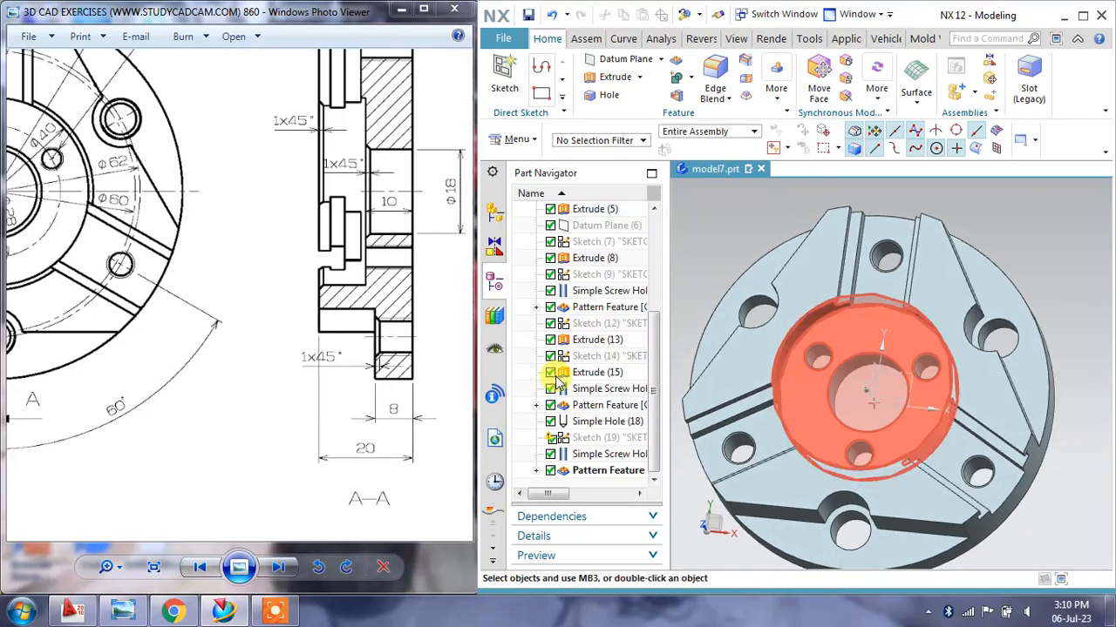
Chamfer the three recess rim arcs, the central bore edge and the three M8 hole edges at 1 mm and 45°
mouse_move(228, 254)
mouse_down()
mouse_move(405, 368)
mouse_move(319, 258)
mouse_move(197, 324)
mouse_move(196, 348)
mouse_up()
mouse_move(367, 306)
mouse_down()
mouse_move(252, 316)
mouse_move(265, 344)
mouse_up()
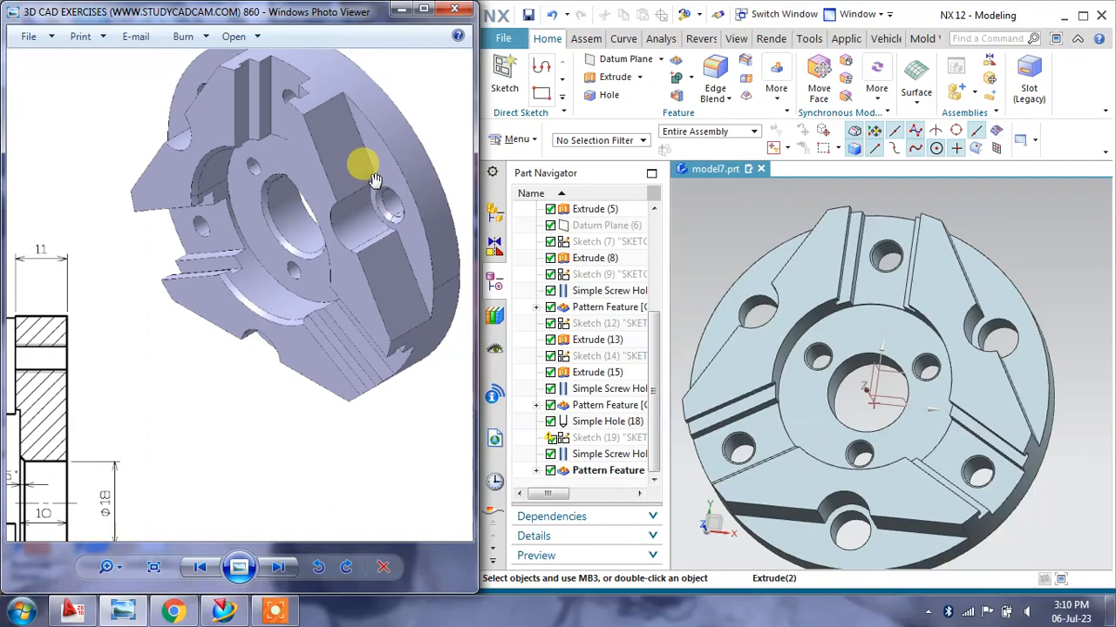
click(721, 99)
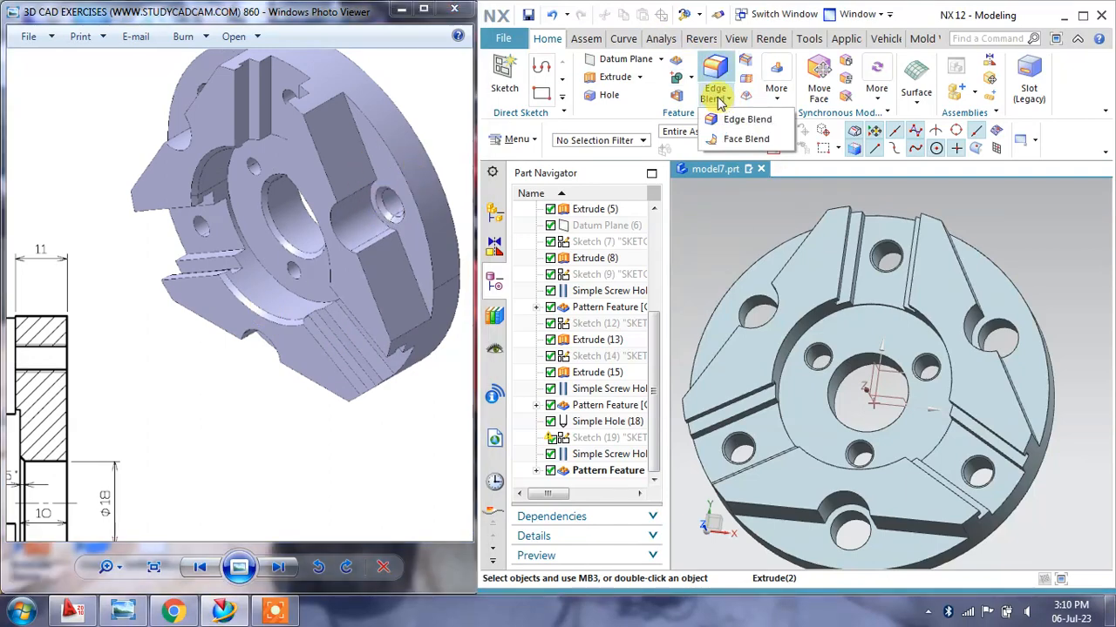
click(745, 61)
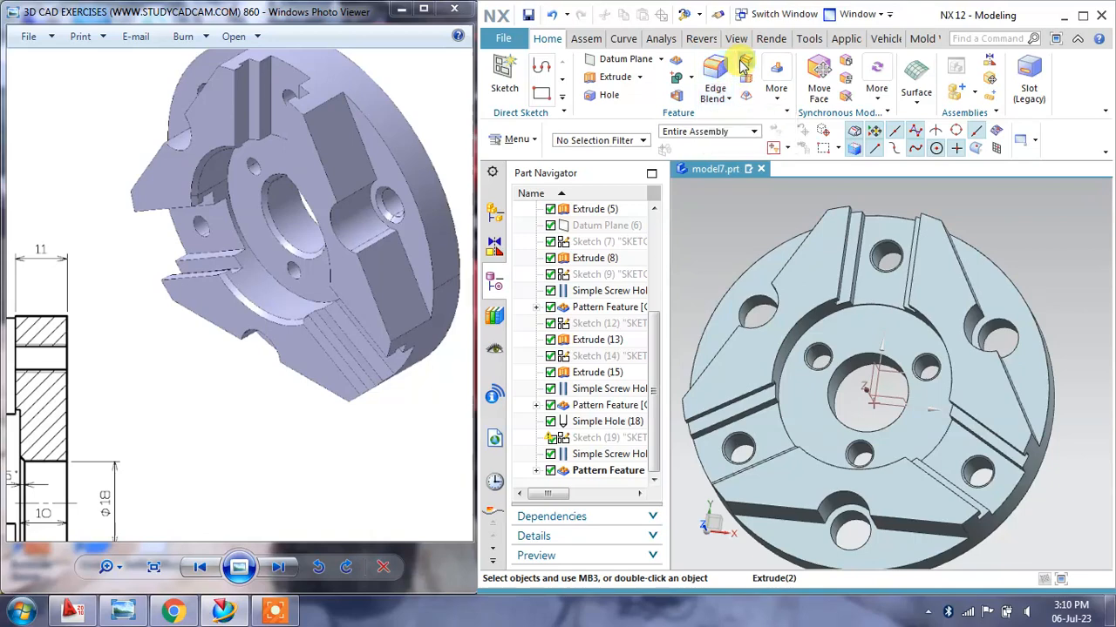
click(781, 331)
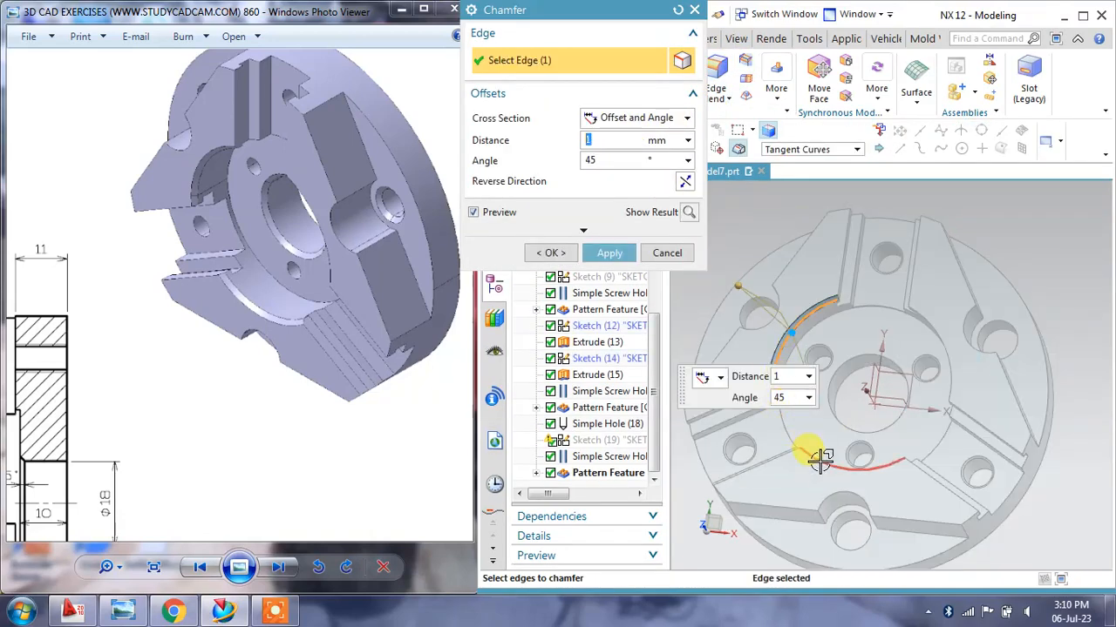
click(949, 358)
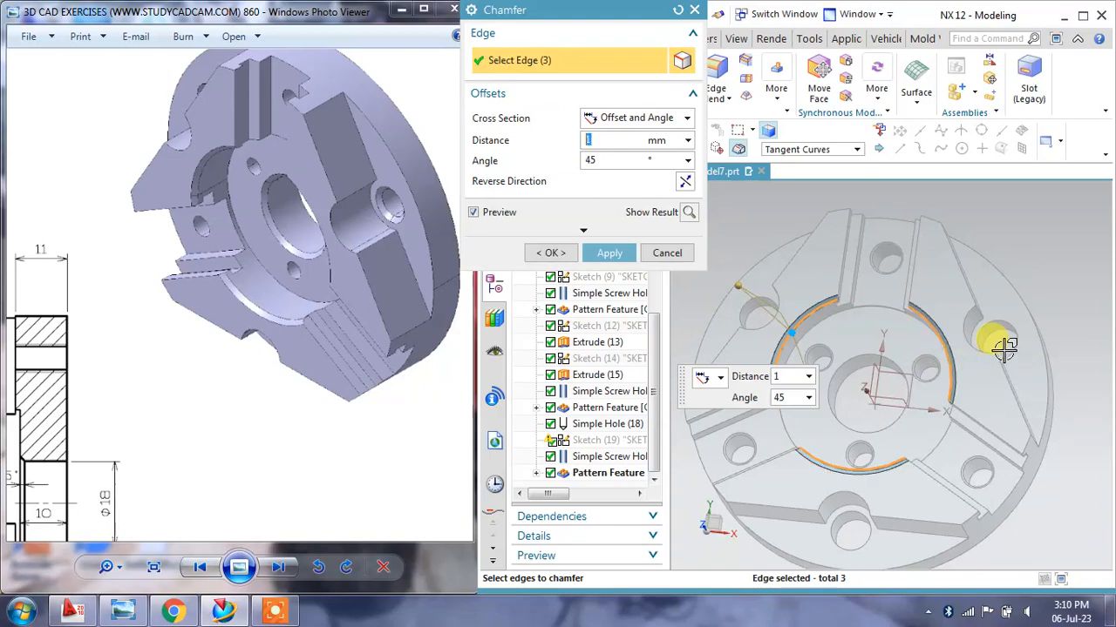
middle_drag(1005, 347, 859, 357)
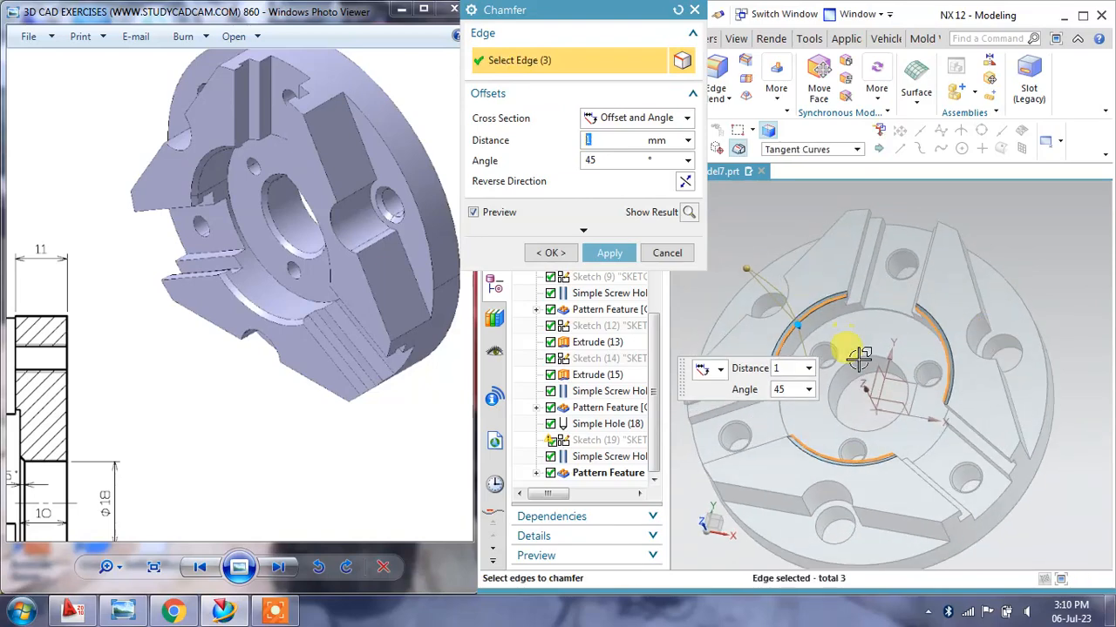
click(859, 363)
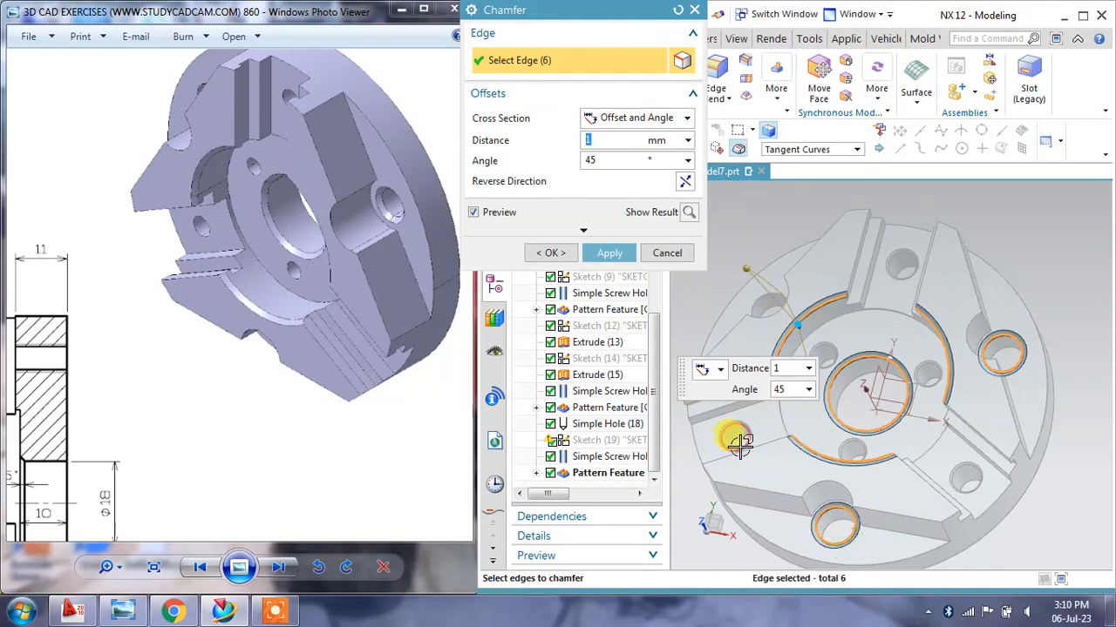
click(747, 289)
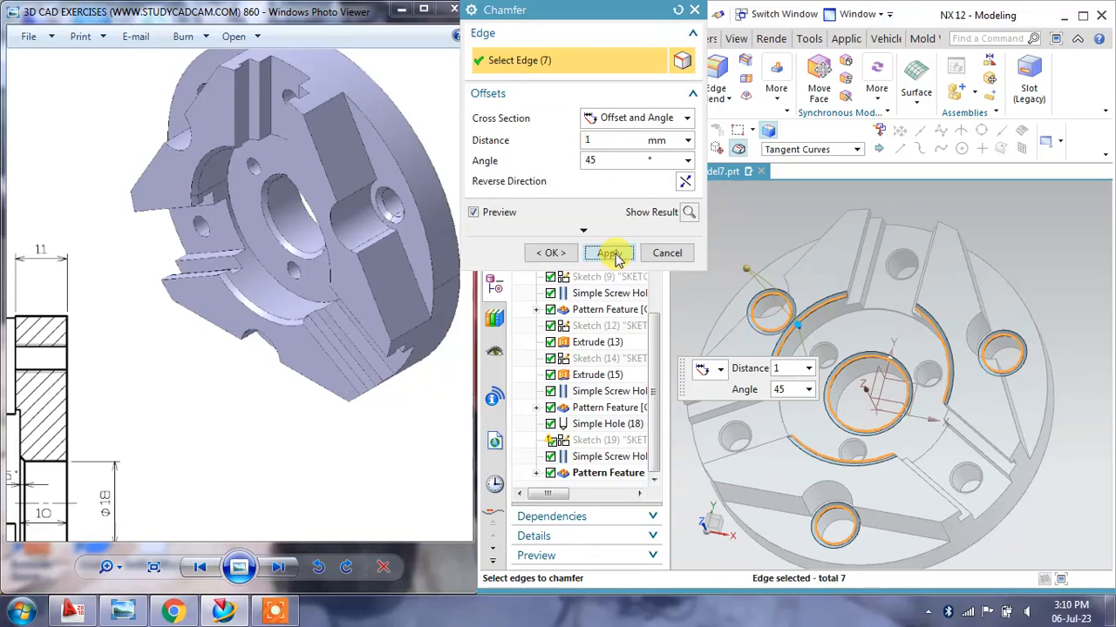
click(613, 254)
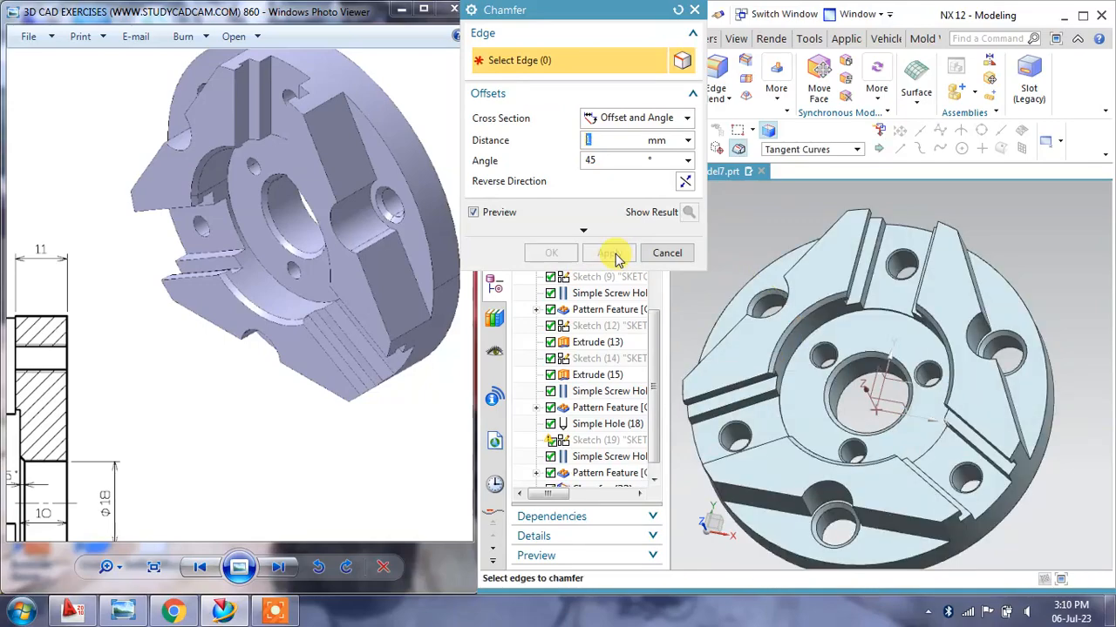
click(674, 252)
Compare the chamfered disc with the full exercise drawing from several viewing angles
middle_drag(879, 299, 847, 326)
drag(248, 364, 391, 360)
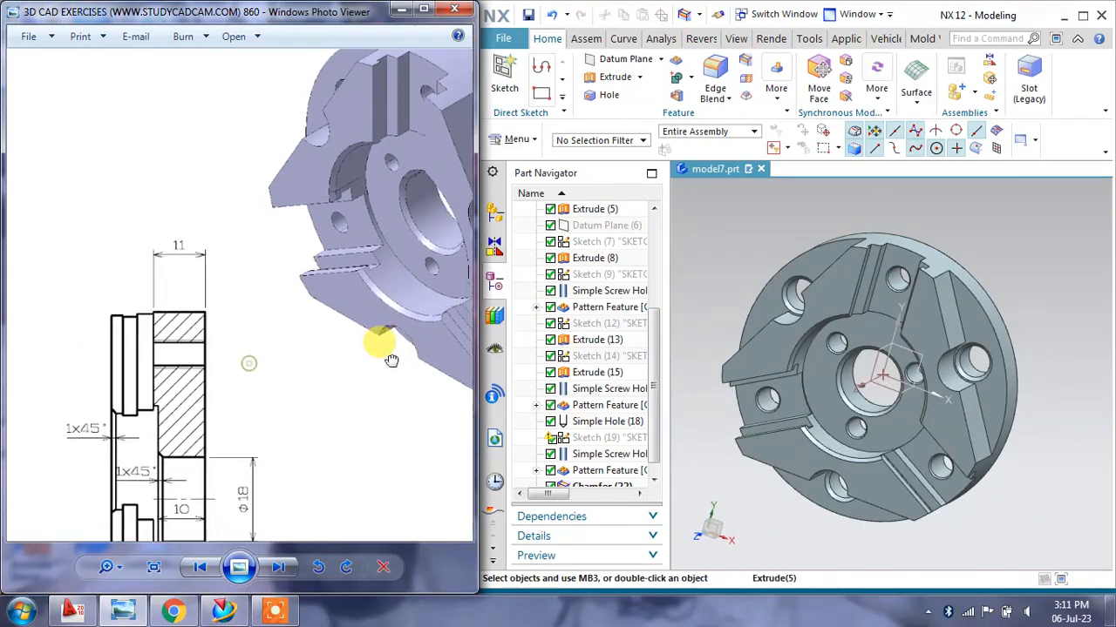
scroll(179, 319, down, 5)
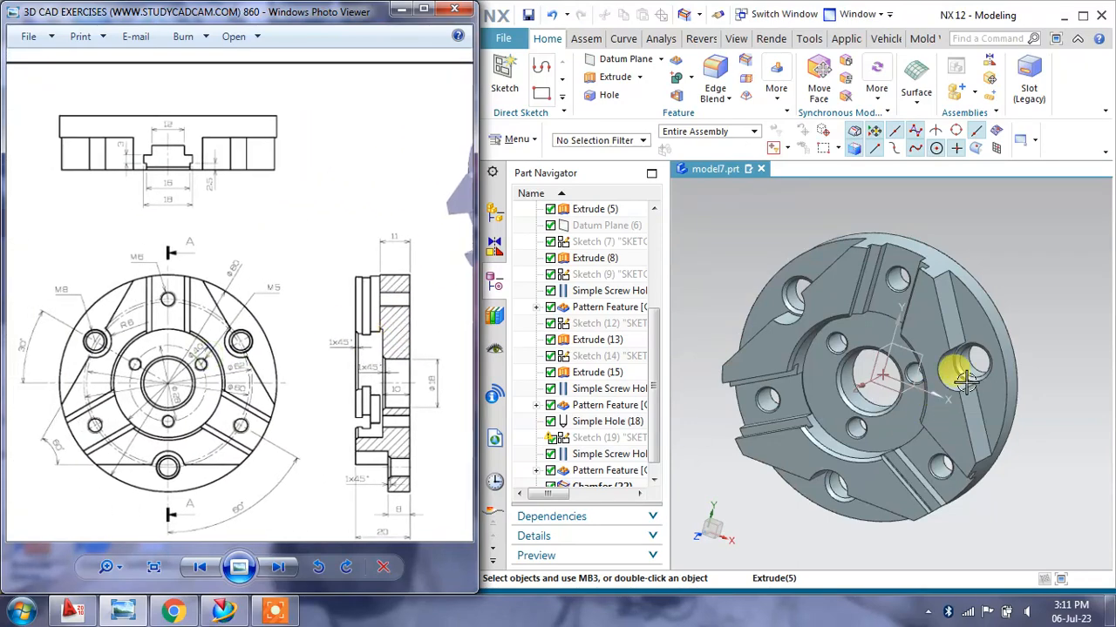
middle_drag(965, 381, 821, 377)
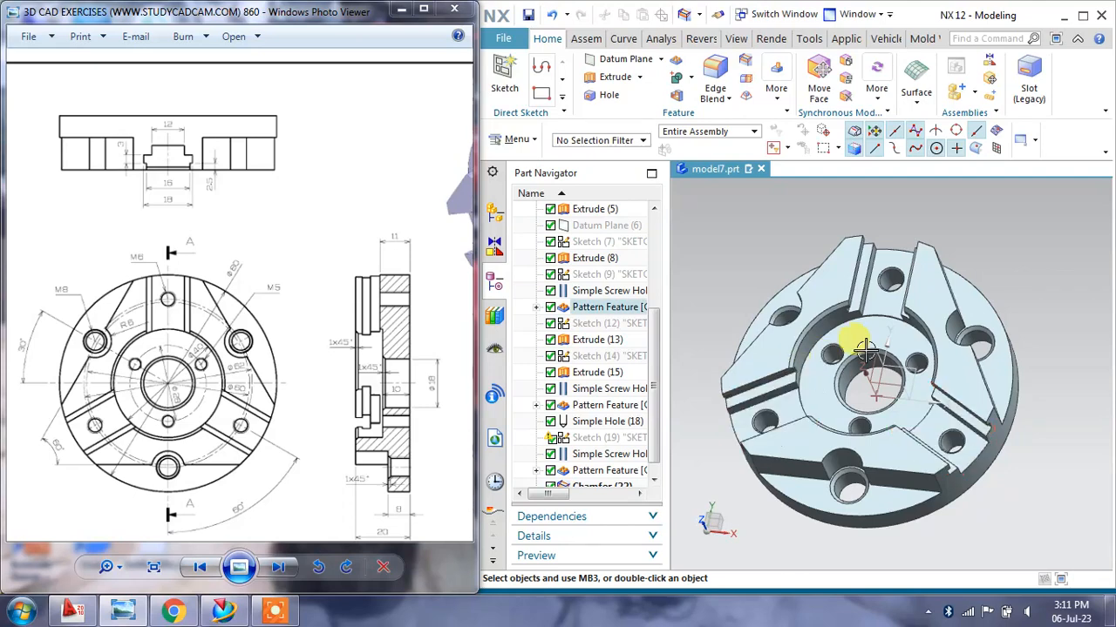
right_click(980, 244)
click(989, 253)
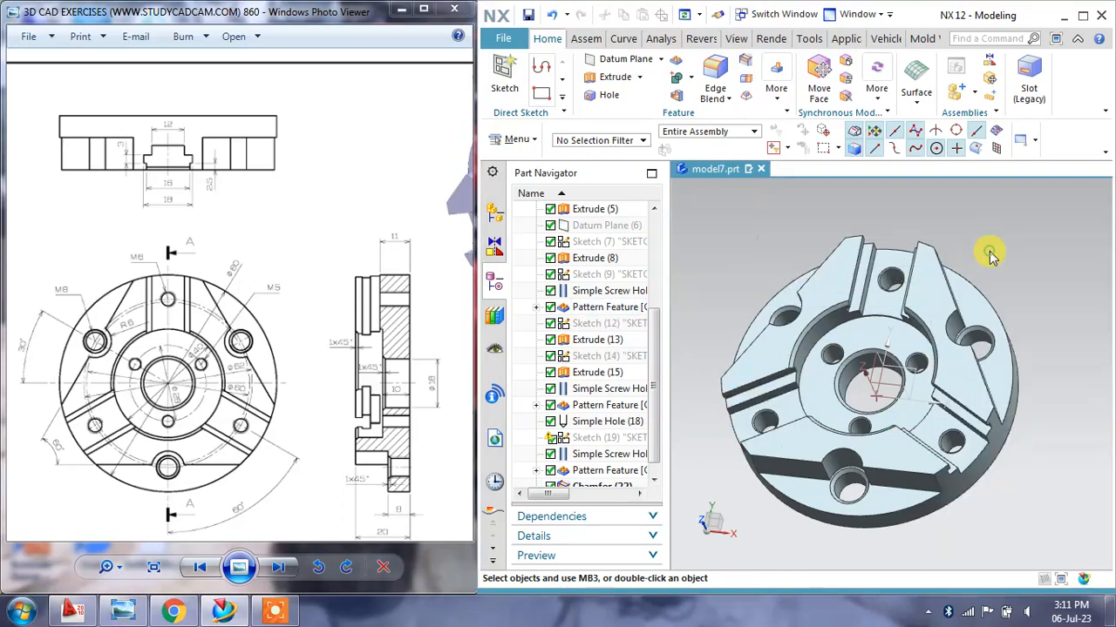
scroll(856, 414, up, 2)
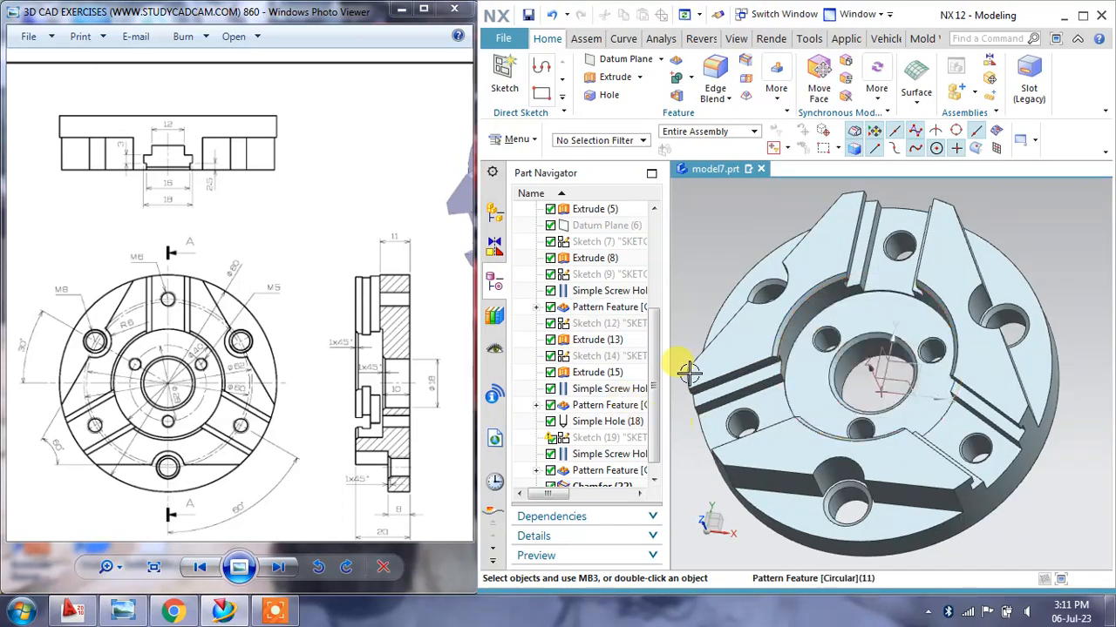
Narrow the Part Navigator to enlarge the graphics area and inspect the chamfered recess and holes up close
drag(666, 364, 545, 373)
scroll(790, 389, up, 2)
scroll(791, 390, down, 3)
middle_drag(790, 391, 791, 366)
scroll(738, 343, up, 2)
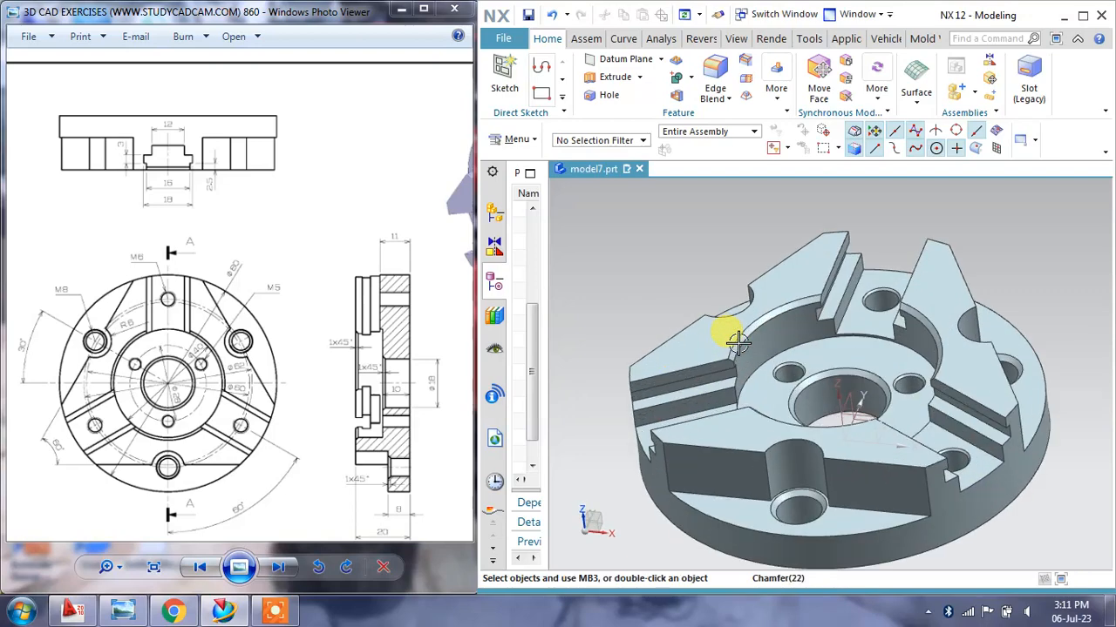
scroll(692, 322, down, 1)
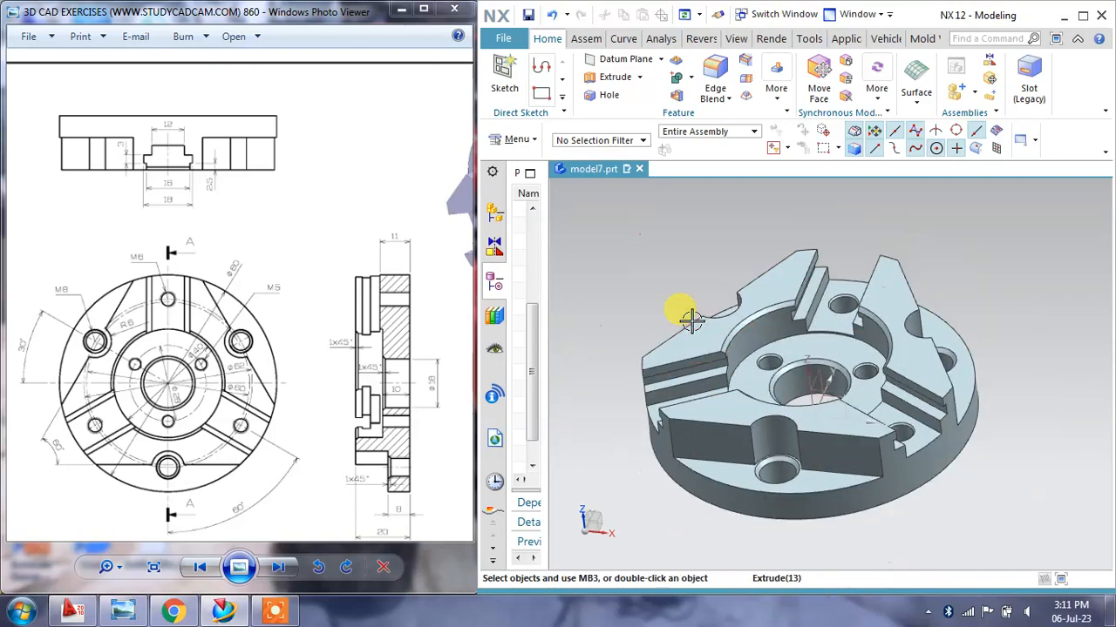
mouse_move(992, 332)
middle_down()
mouse_move(991, 299)
mouse_move(985, 357)
mouse_move(992, 311)
middle_up()
right_click(992, 311)
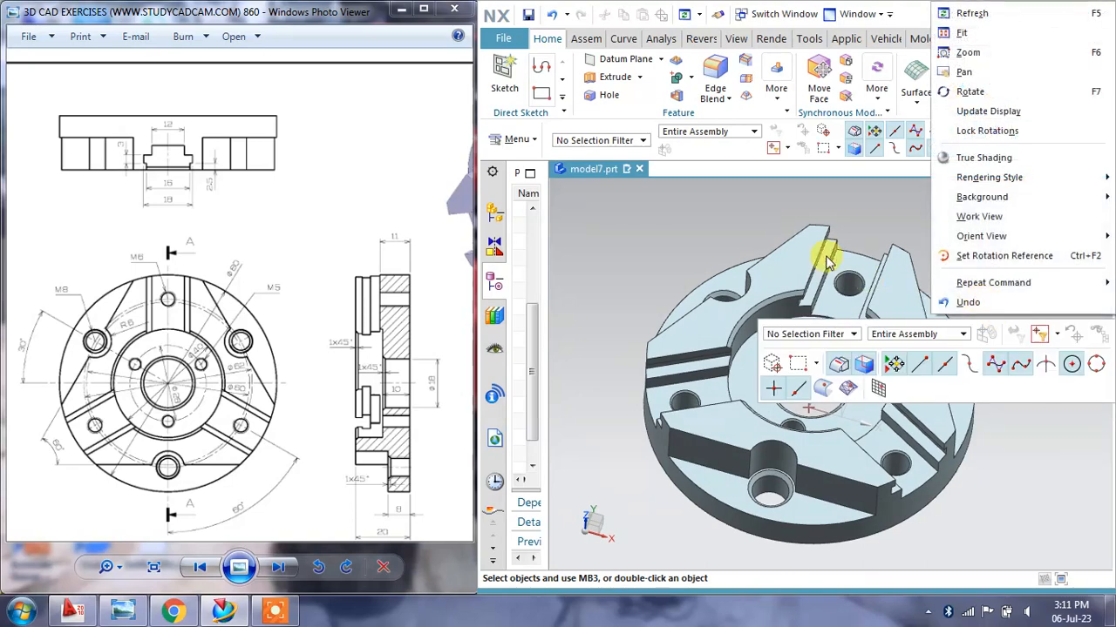
click(781, 209)
drag(650, 251, 1023, 530)
right_click(957, 353)
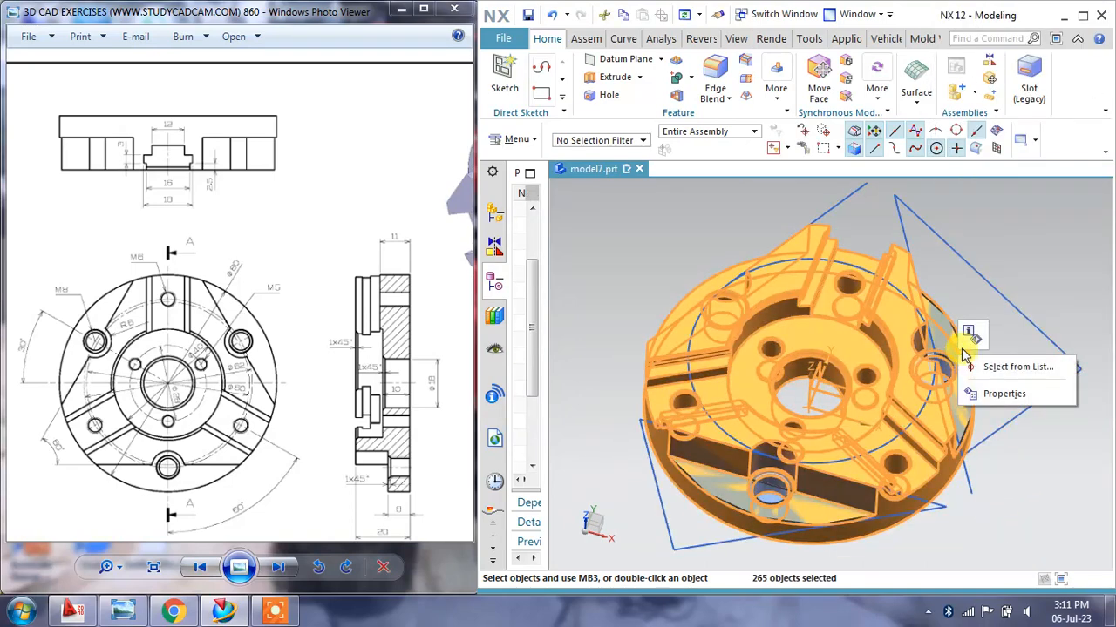
key(Escape)
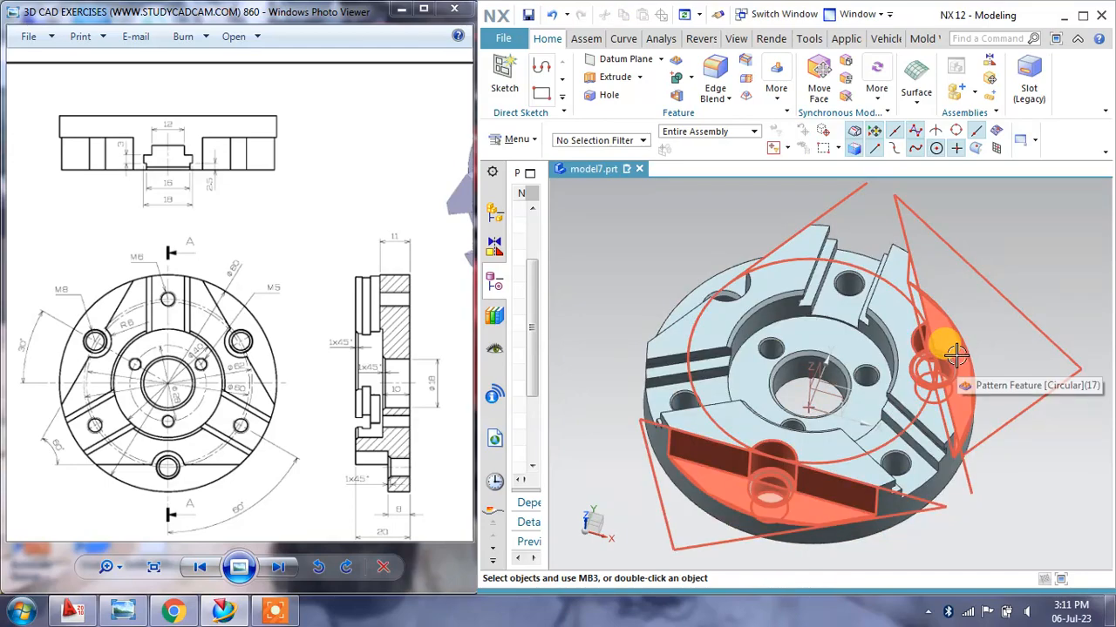
click(957, 353)
click(686, 413)
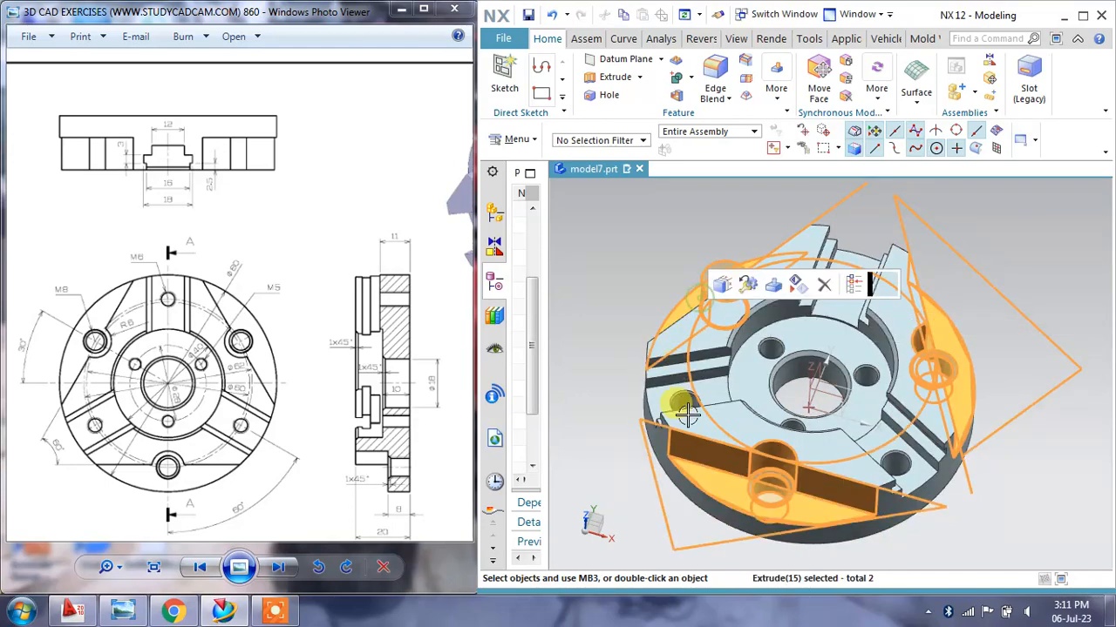
click(694, 424)
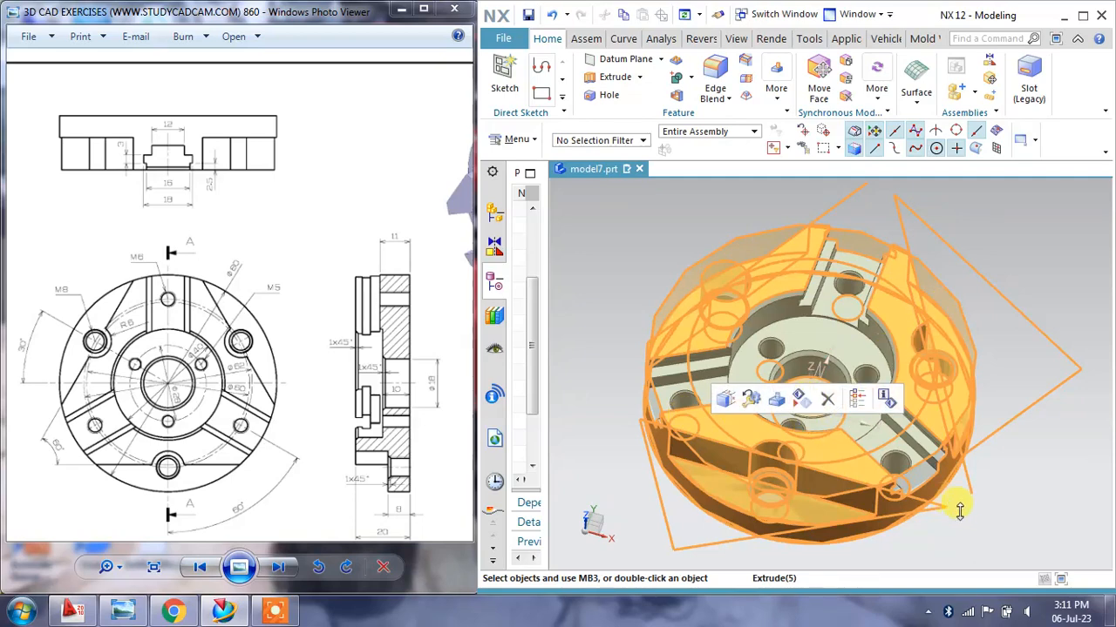
right_click(996, 255)
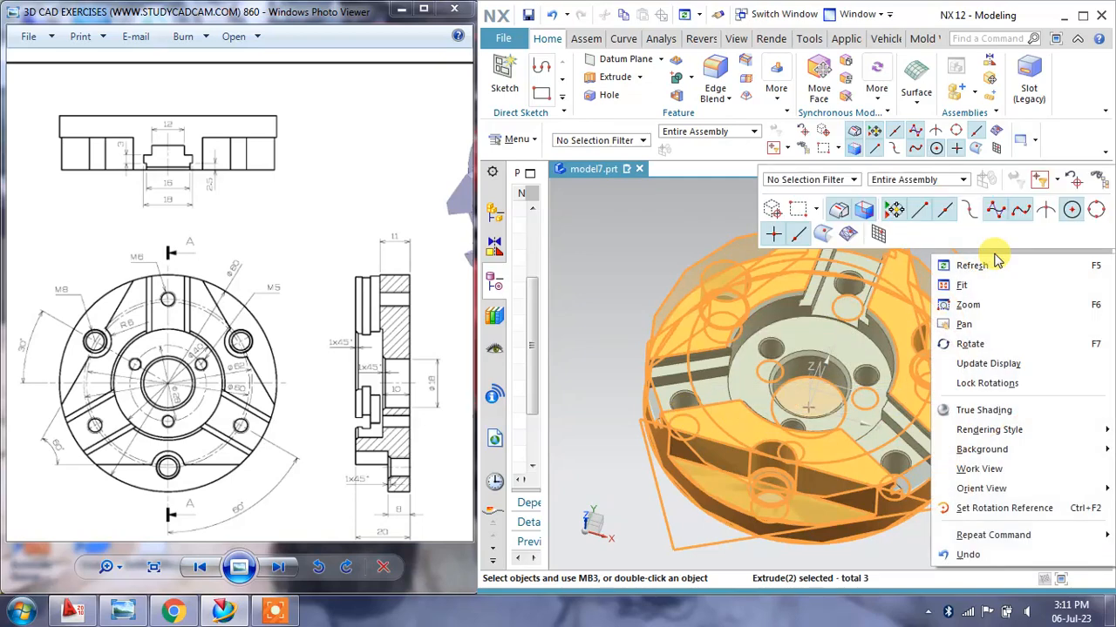
click(810, 567)
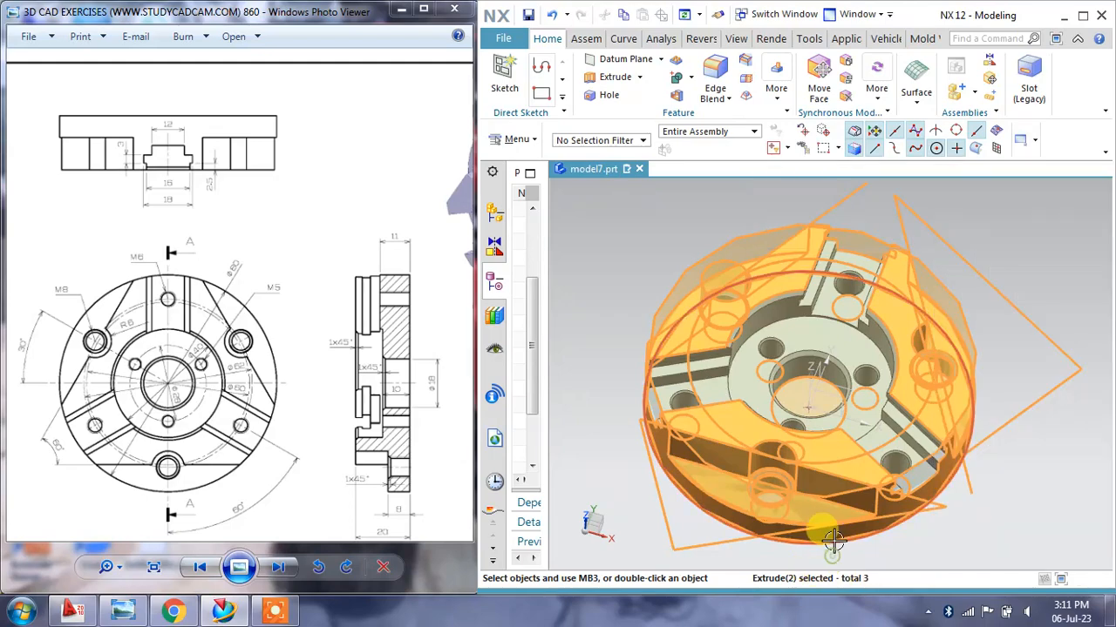
click(964, 541)
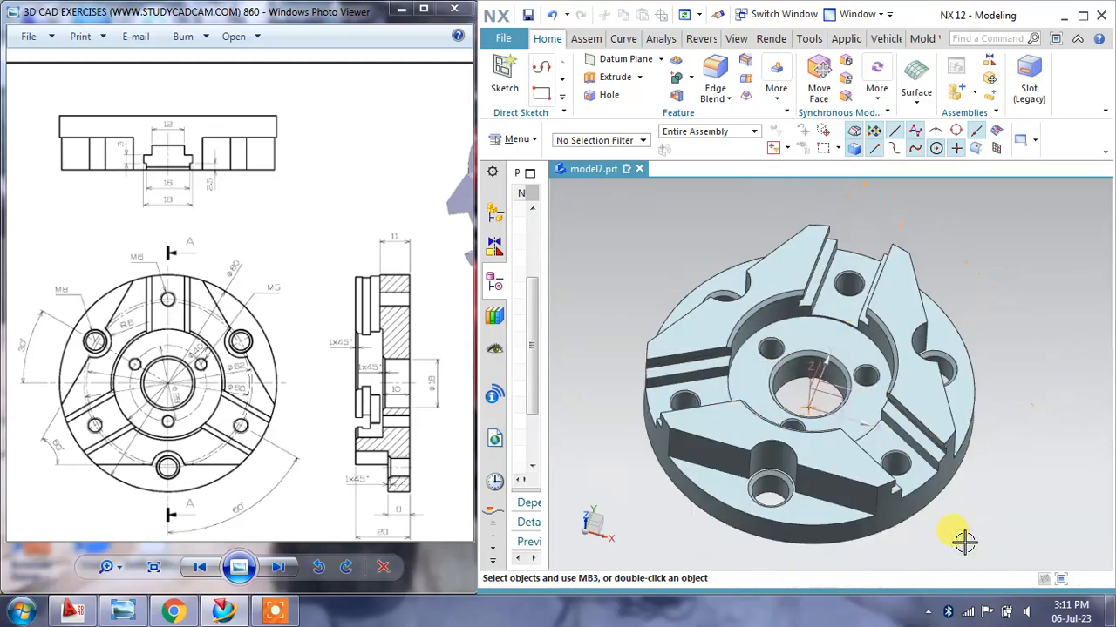
Assign a golden-orange face color to the base disc's extrude feature
click(920, 507)
right_click(921, 506)
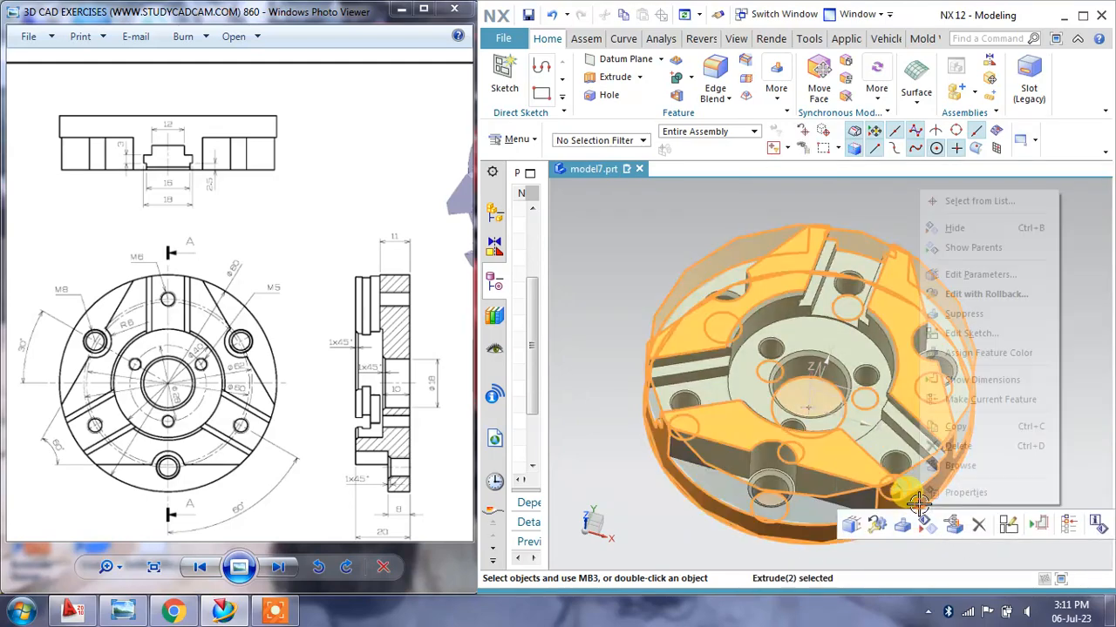
click(959, 353)
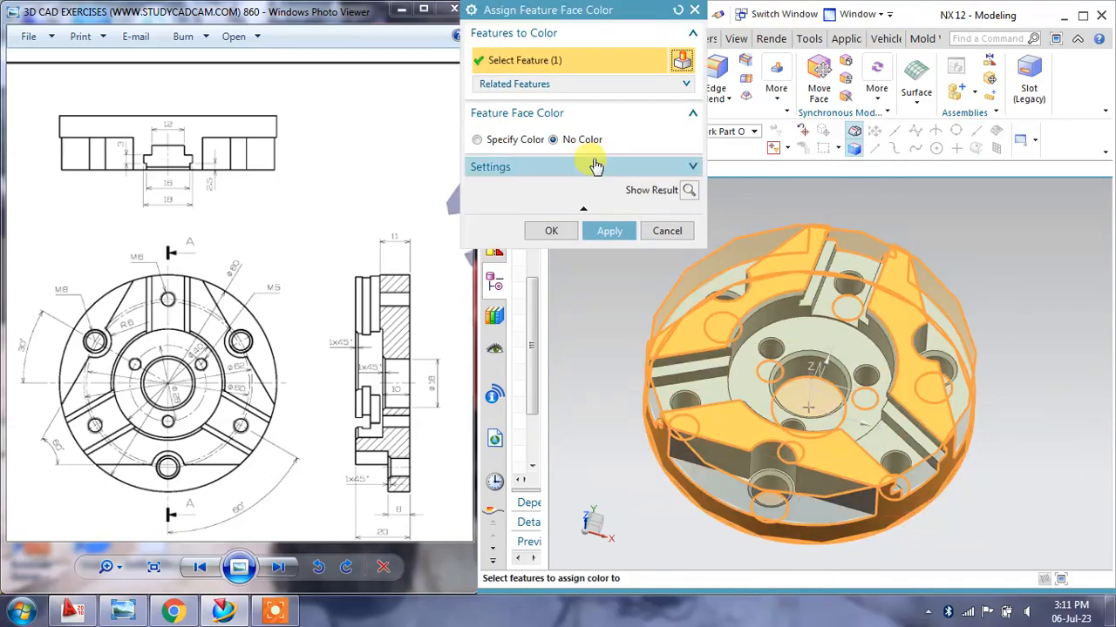
click(498, 140)
click(653, 157)
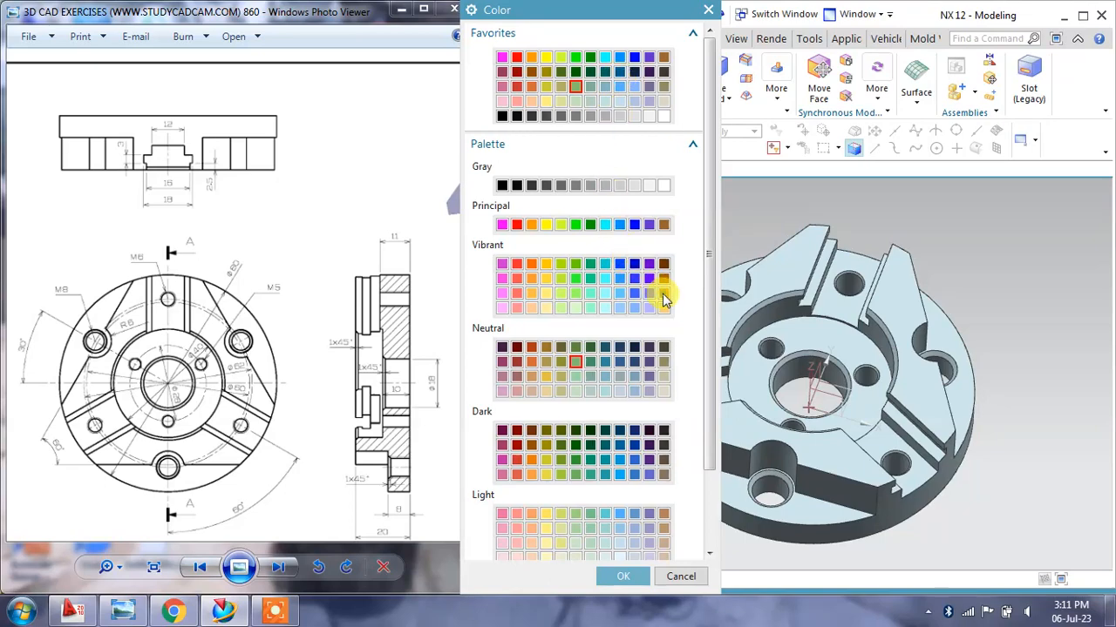
click(624, 577)
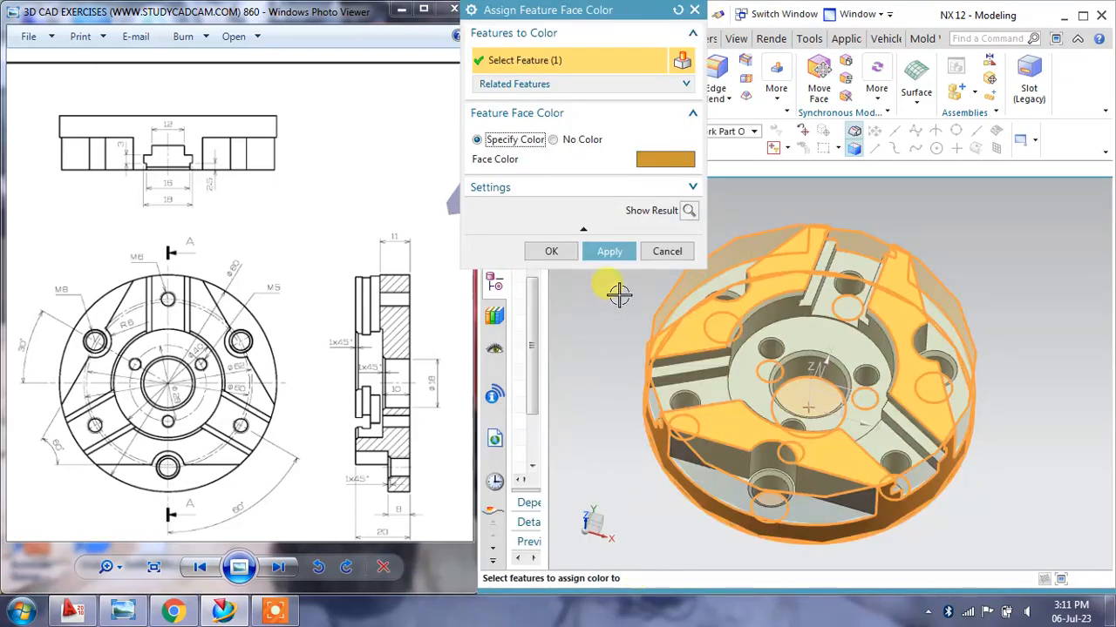
click(610, 252)
click(557, 253)
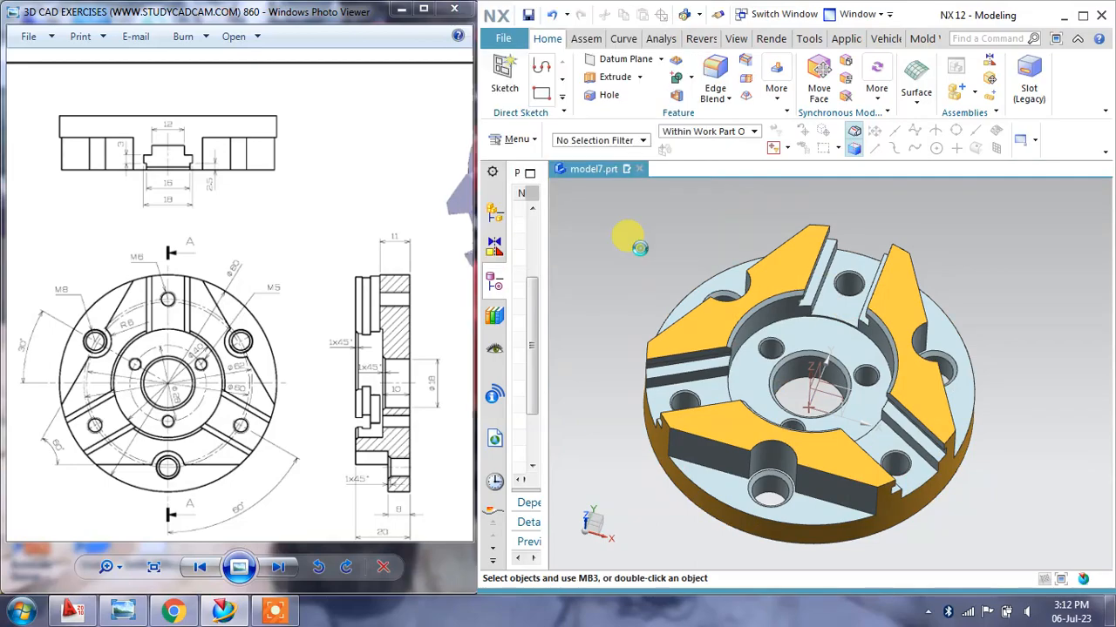
Switch the disc's display to realistic shading with a reflective floor and grid, and check it from a tilted view
middle_drag(622, 236, 870, 255)
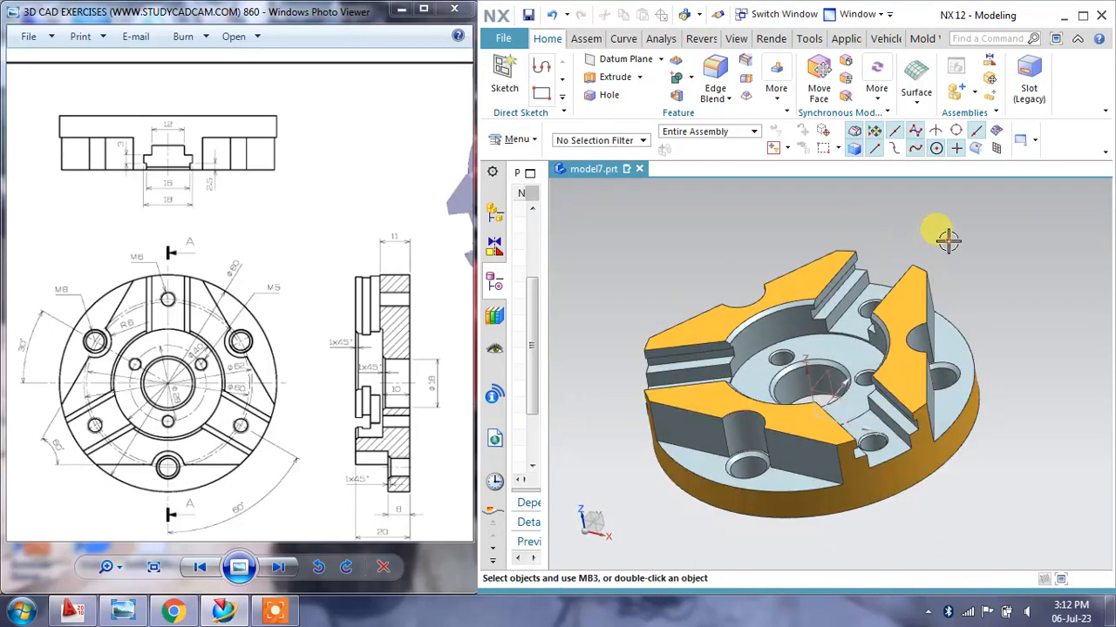
right_click(948, 241)
click(950, 378)
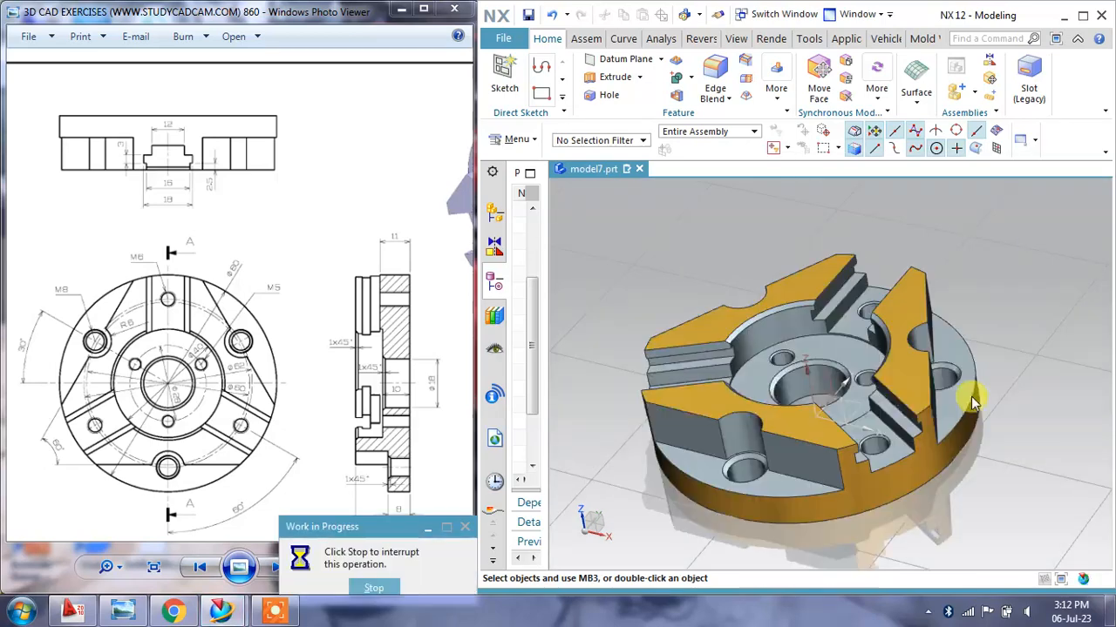
mouse_move(966, 300)
middle_down()
mouse_move(1027, 337)
mouse_move(968, 306)
mouse_move(962, 294)
mouse_move(971, 289)
mouse_move(968, 317)
middle_up()
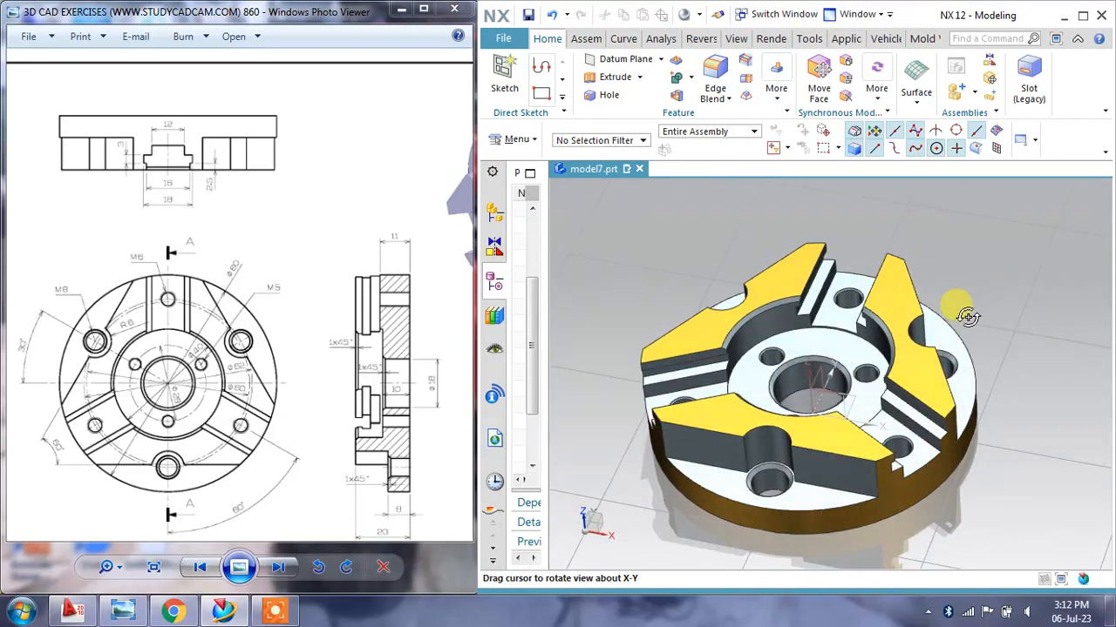
scroll(756, 395, down, 2)
scroll(675, 347, up, 2)
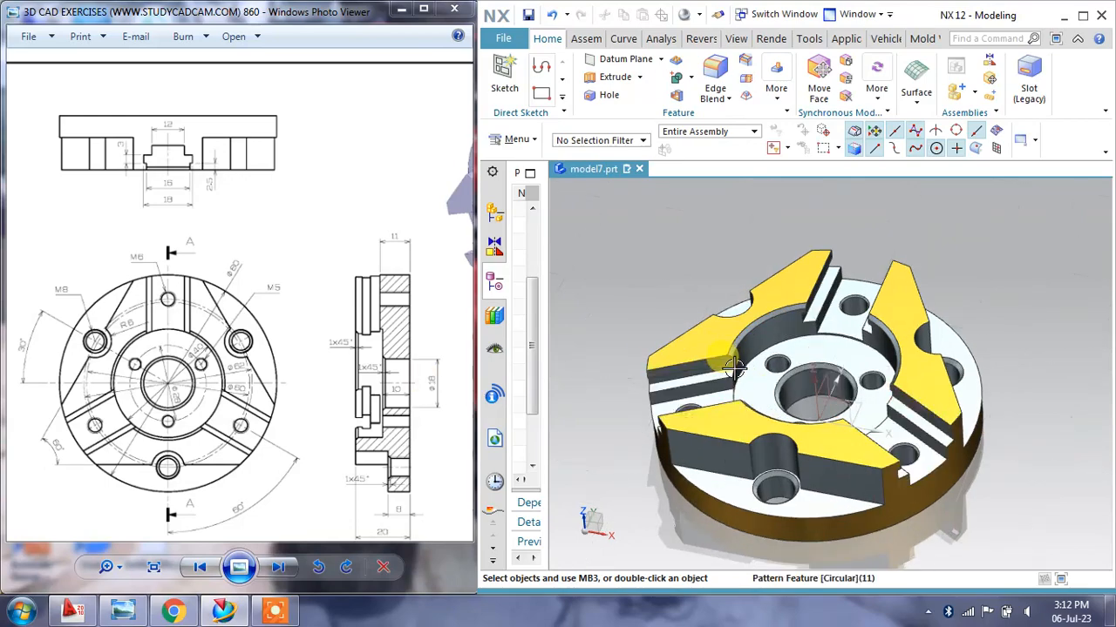
Show the model in full-screen mode and examine the finished disc's slots, holes and chamfers from several angles
click(1054, 40)
scroll(275, 323, up, 2)
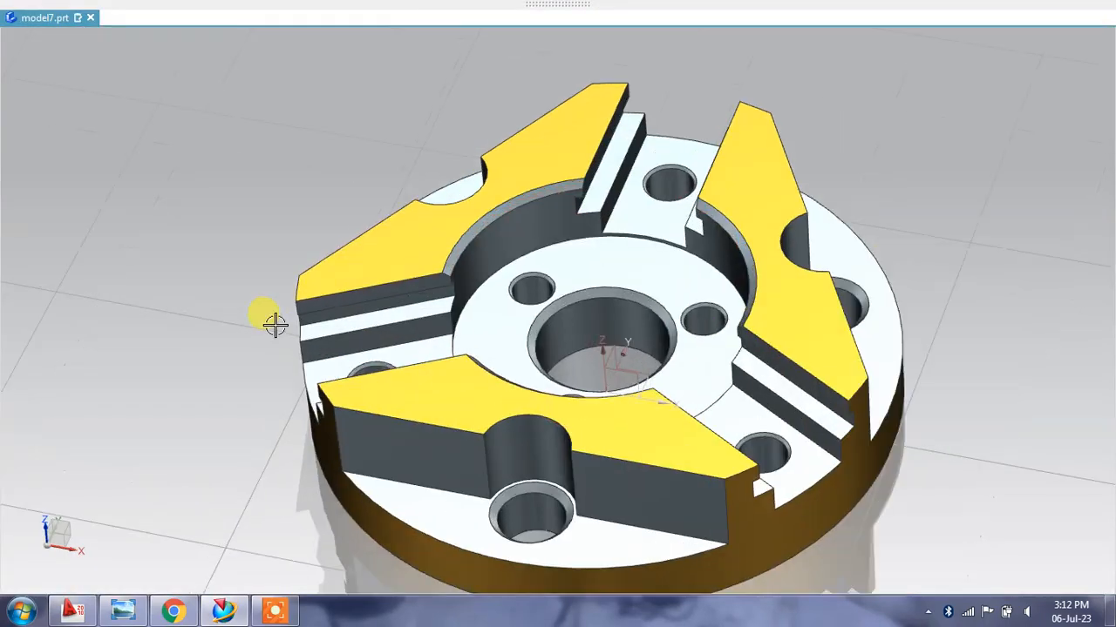
scroll(275, 323, down, 3)
middle_drag(269, 331, 298, 411)
middle_drag(608, 279, 628, 315)
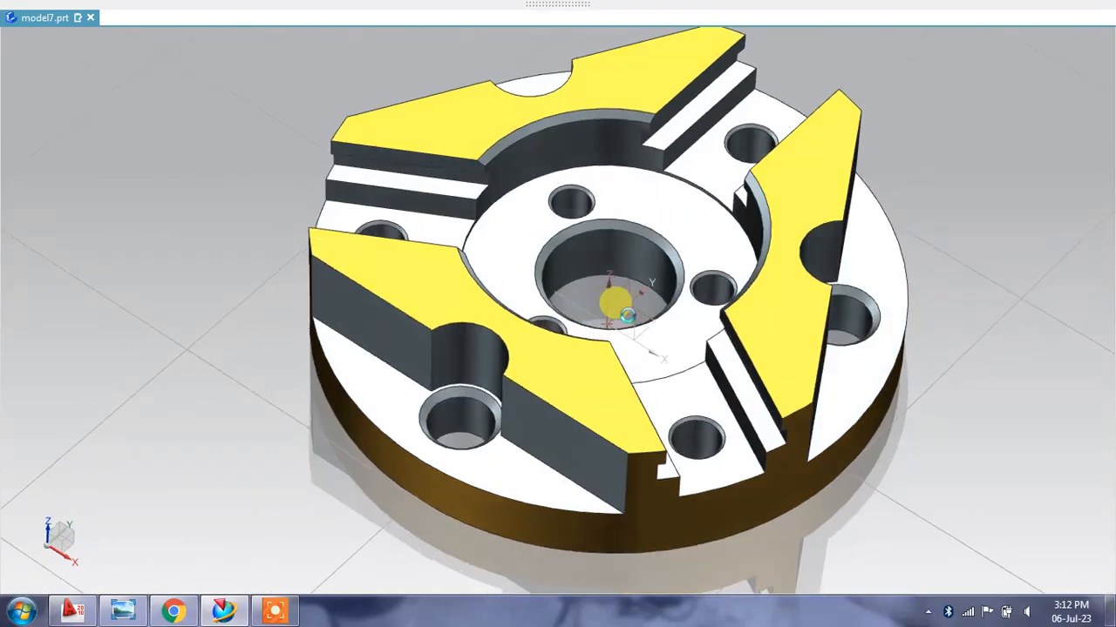